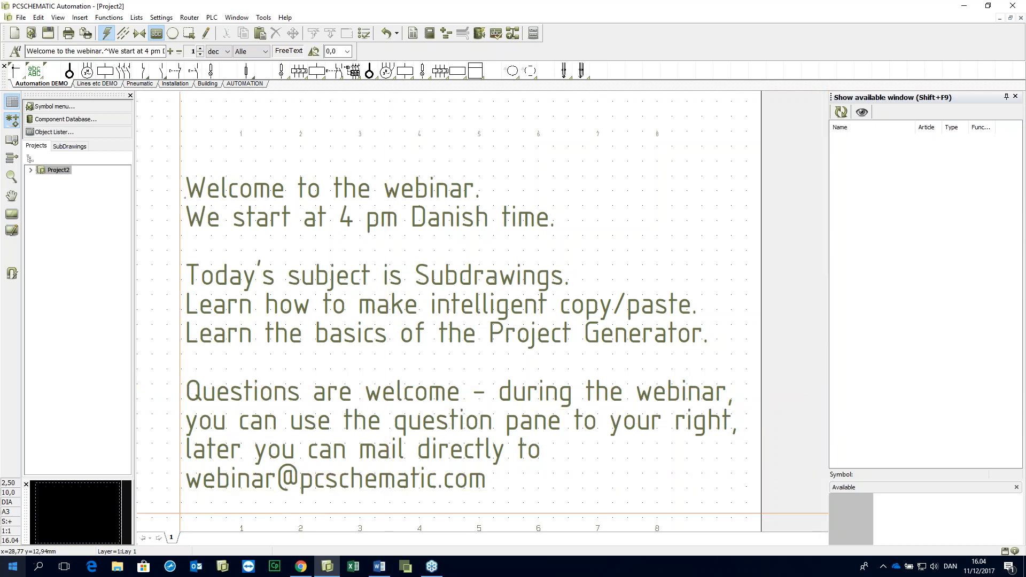
Step: Create a new project from the PCSstart template and accept its default project settings
{"action": "left_click", "coordinate": [21, 18]}
{"action": "left_click", "coordinate": [37, 30]}
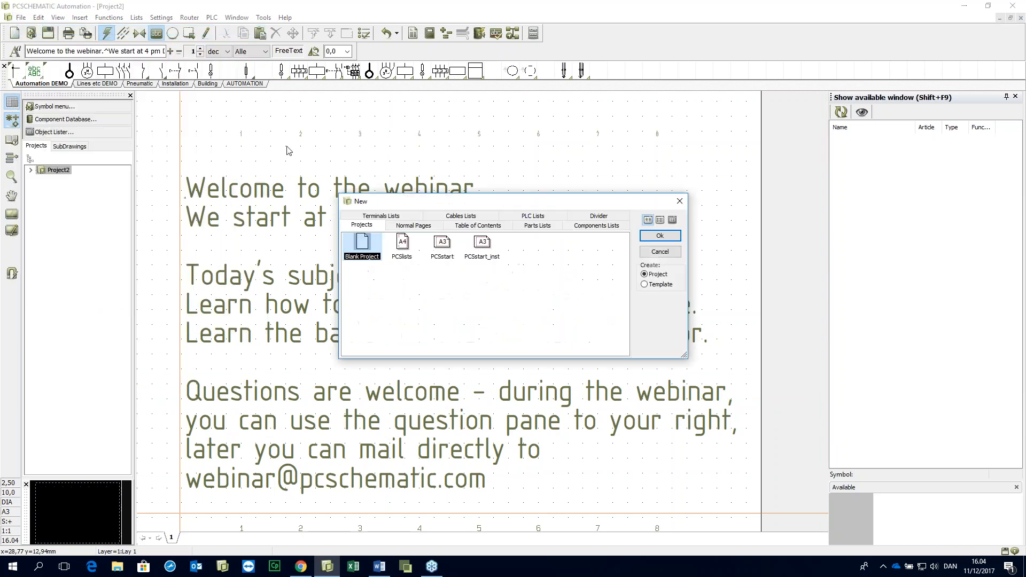
{"action": "left_click", "coordinate": [443, 245]}
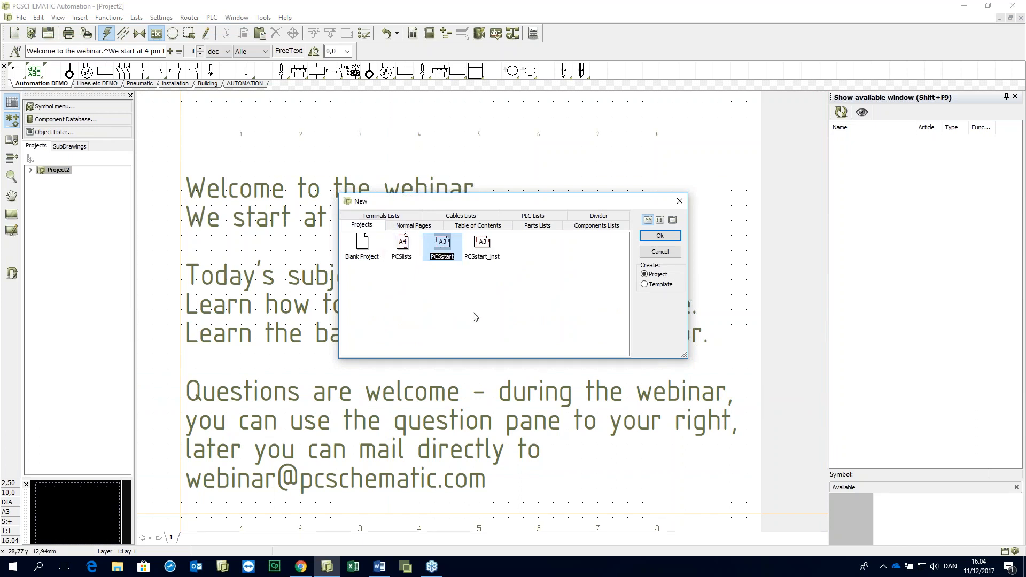
{"action": "double_click", "coordinate": [442, 243]}
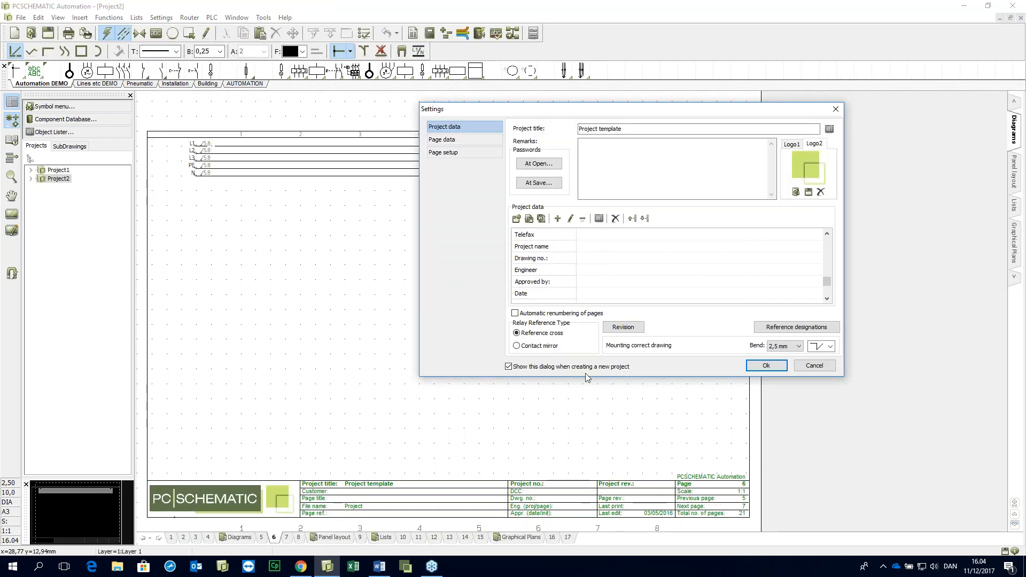
{"action": "left_click", "coordinate": [772, 364]}
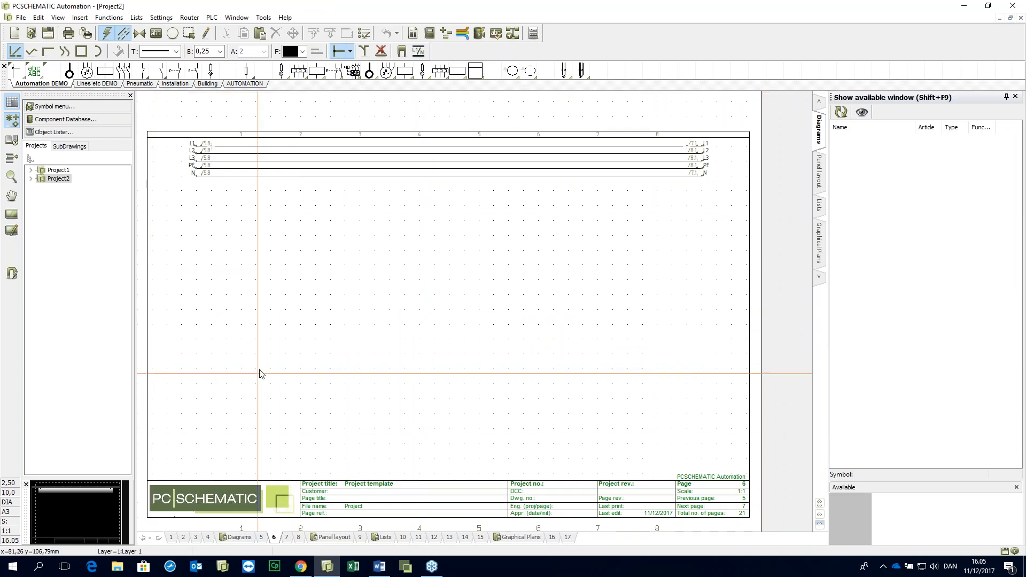
Step: Place a three-phase motor symbol named -M1 at column 1 near the page's lower edge, wired to supply lines L1, L2 and L3
{"action": "left_click", "coordinate": [87, 72]}
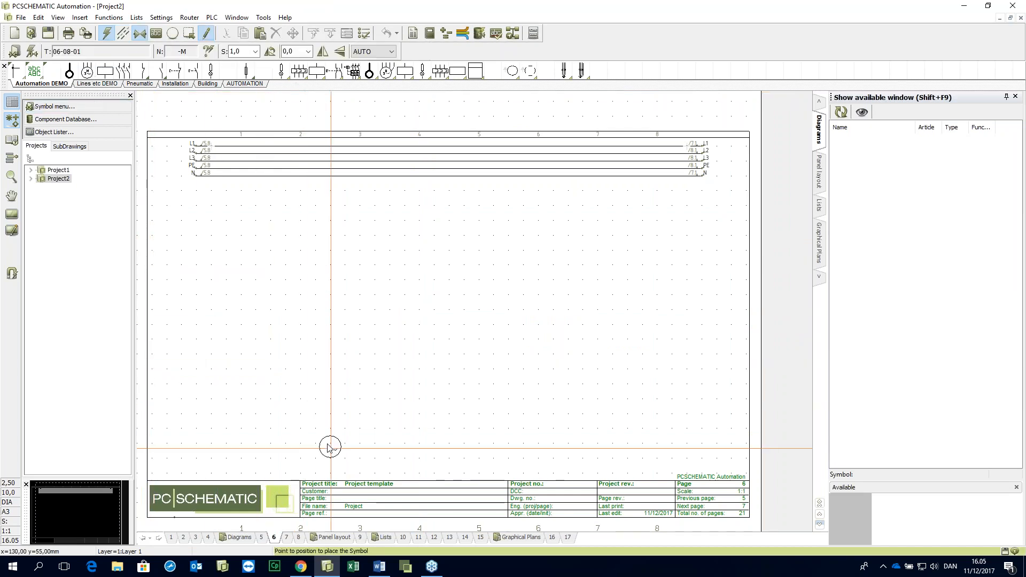
{"action": "left_click", "coordinate": [241, 410]}
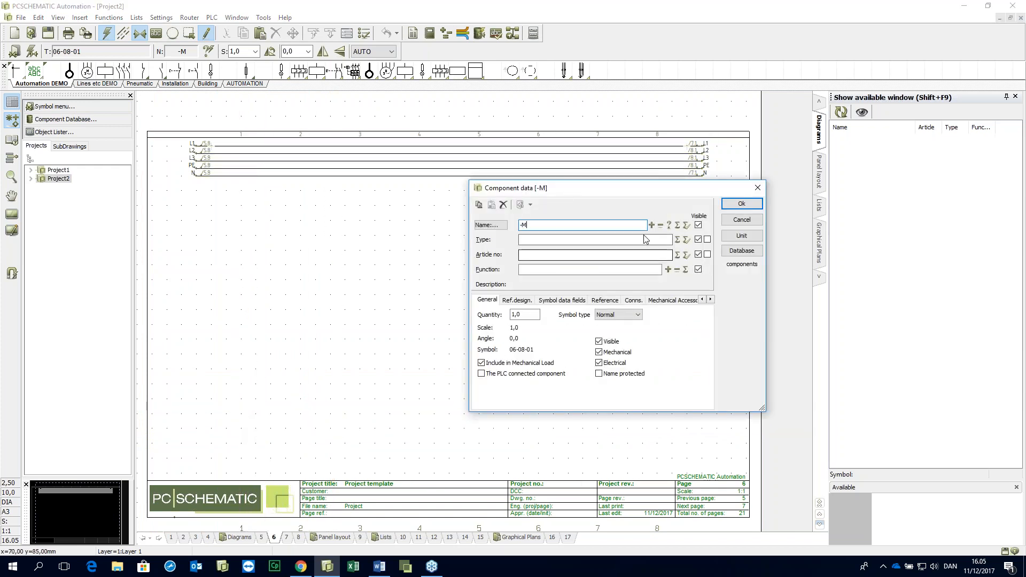
{"action": "type", "text": "1"}
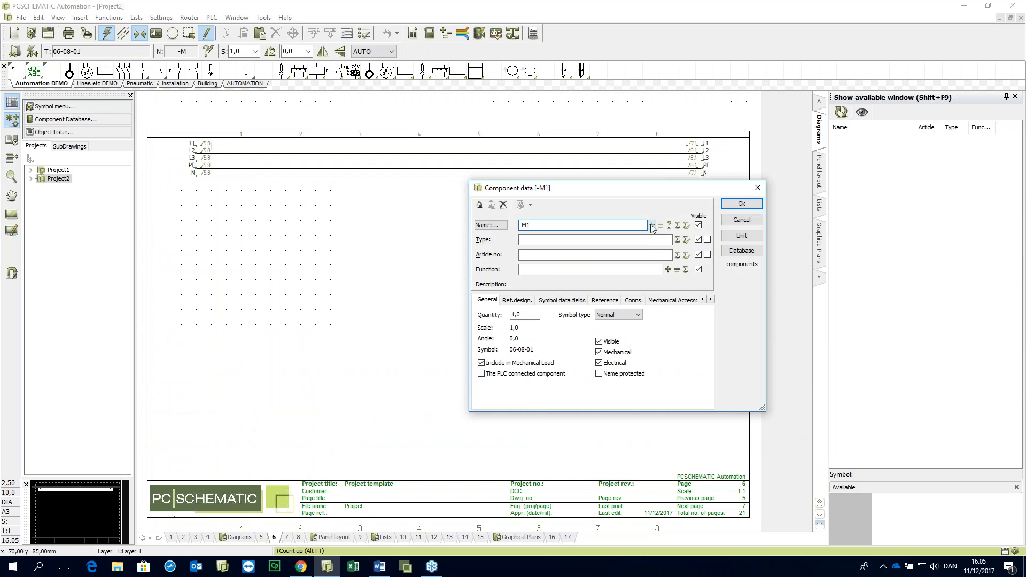
{"action": "left_click", "coordinate": [742, 204]}
{"action": "left_click", "coordinate": [271, 50]}
{"action": "left_click", "coordinate": [236, 406]}
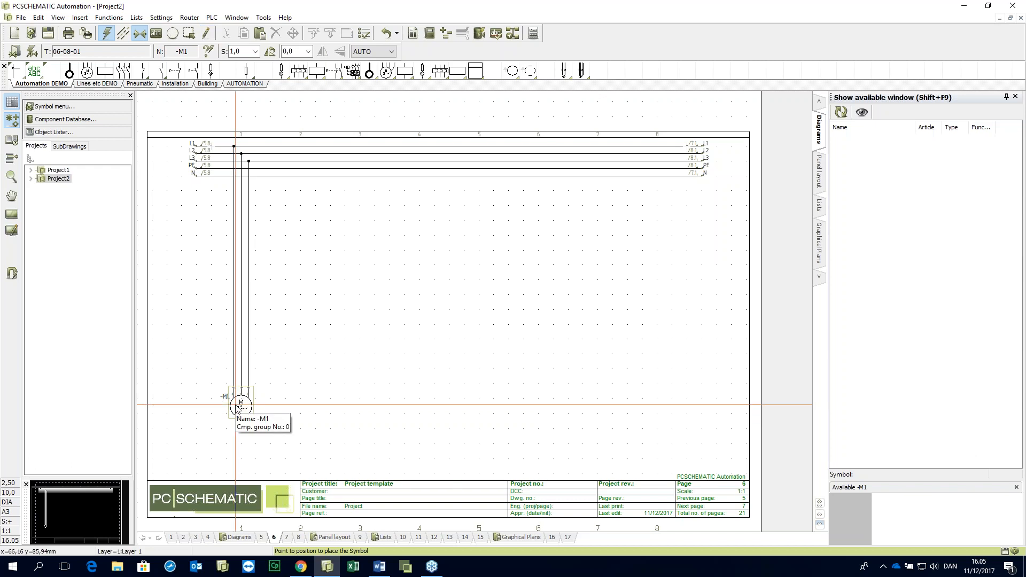
Step: Insert the three-pole main contact of contactor PCS2250106 on the wires above motor -M1 and name it -Q1
{"action": "left_click", "coordinate": [411, 72]}
{"action": "left_click", "coordinate": [411, 96]}
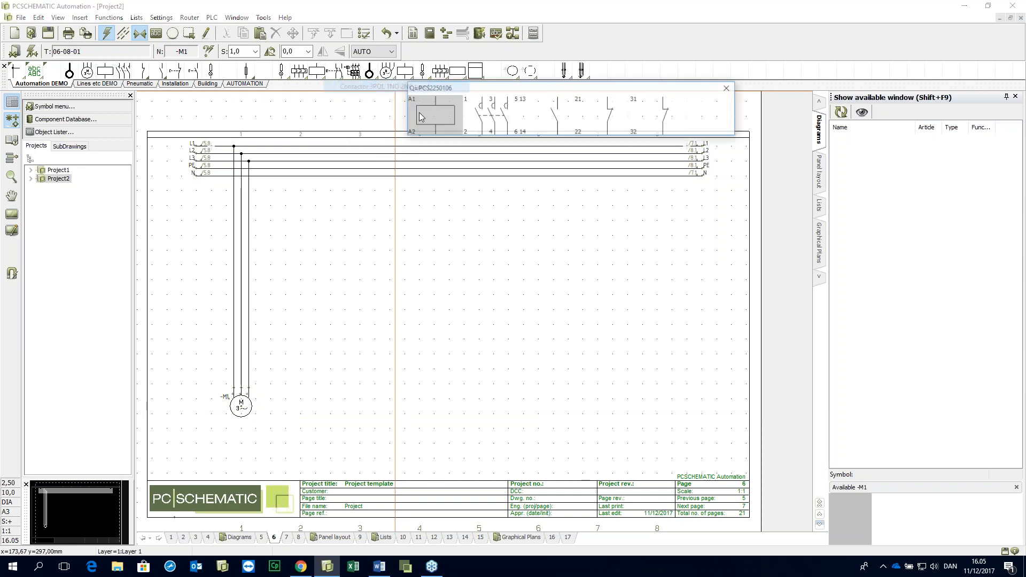
{"action": "left_click", "coordinate": [489, 115]}
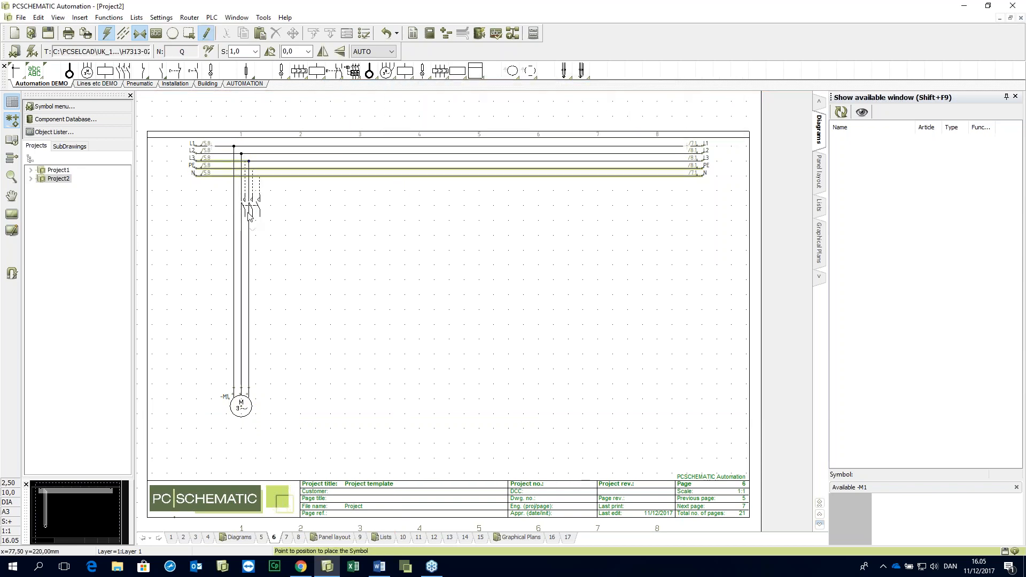
{"action": "left_click", "coordinate": [241, 214]}
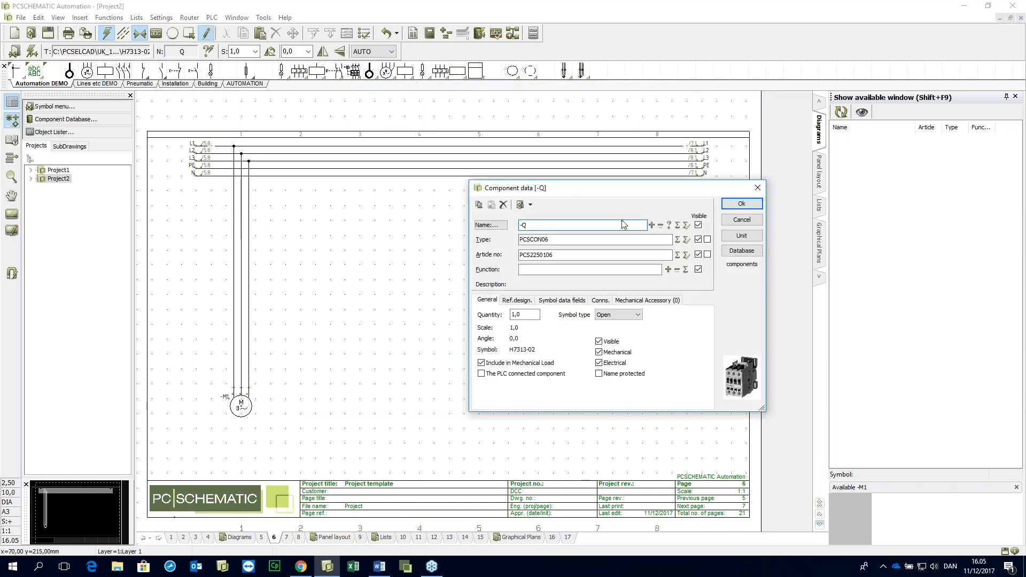
{"action": "type", "text": "1"}
{"action": "left_click", "coordinate": [754, 206]}
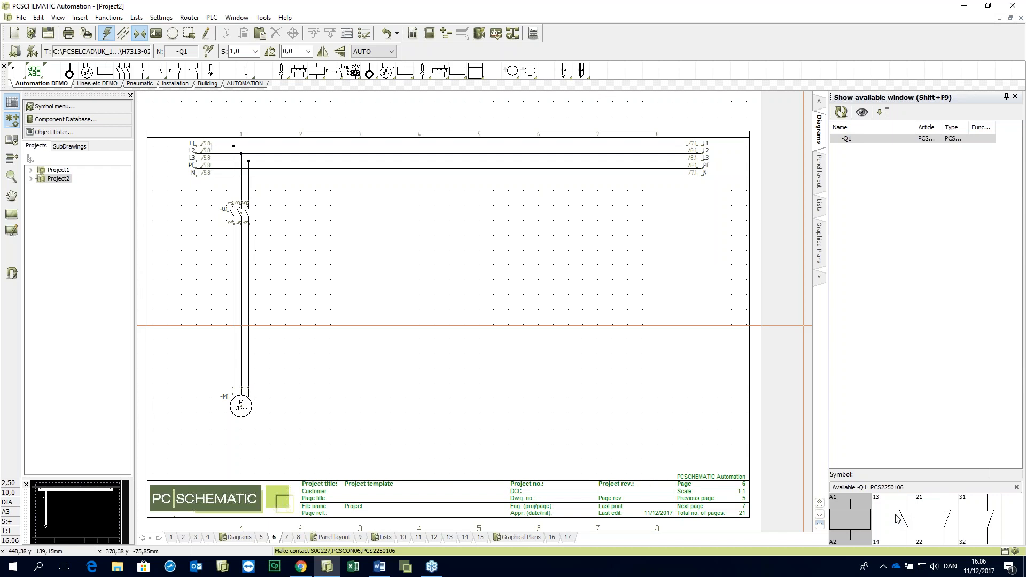
{"action": "left_click", "coordinate": [897, 518]}
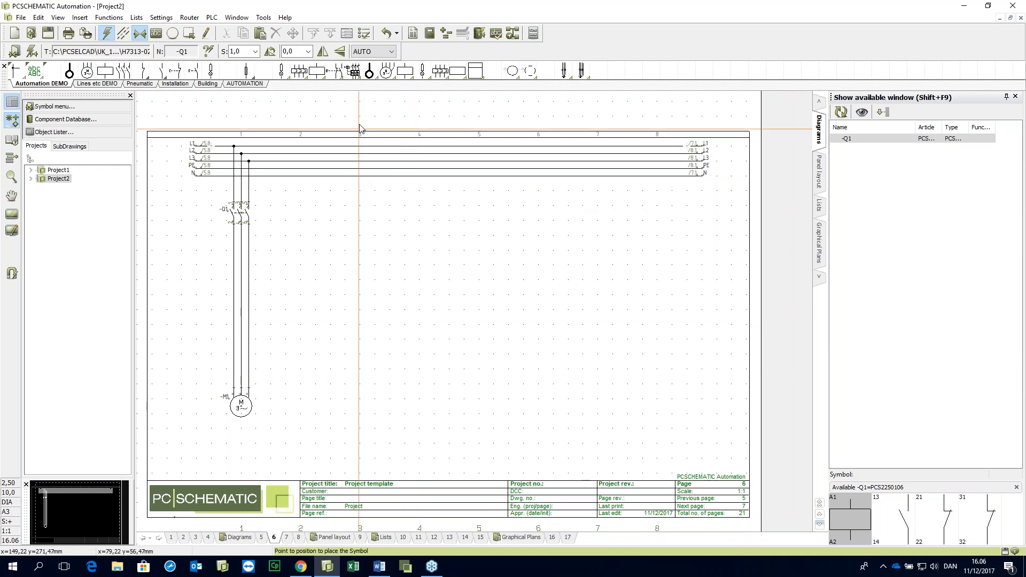
Step: Place a row of PCS212001 terminals across the three wires between contactor -Q1 and the motor, starting at name -X1:1
{"action": "left_click", "coordinate": [371, 75]}
{"action": "left_click", "coordinate": [374, 89]}
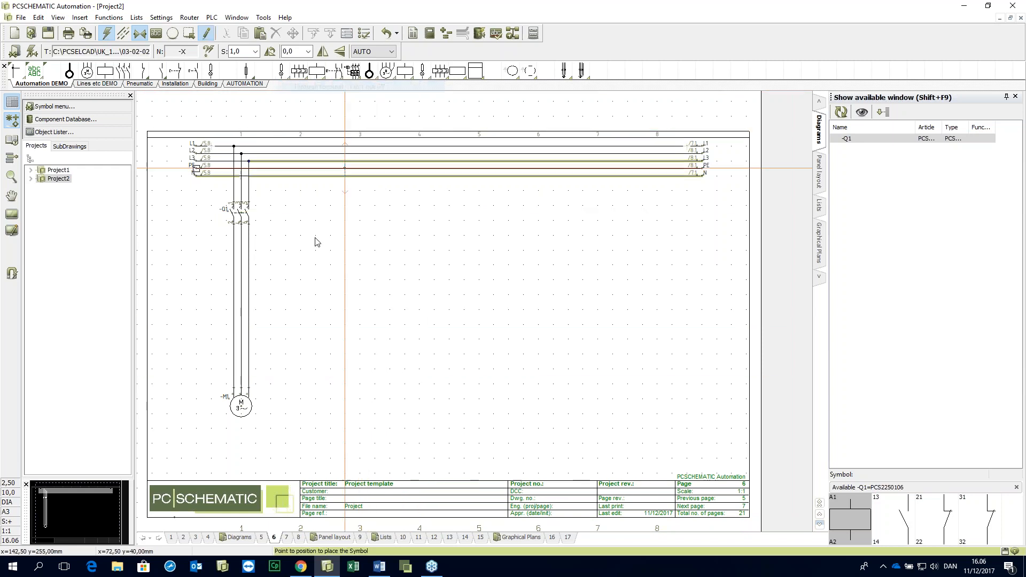
{"action": "right_click", "coordinate": [227, 282]}
{"action": "left_click", "coordinate": [251, 288]}
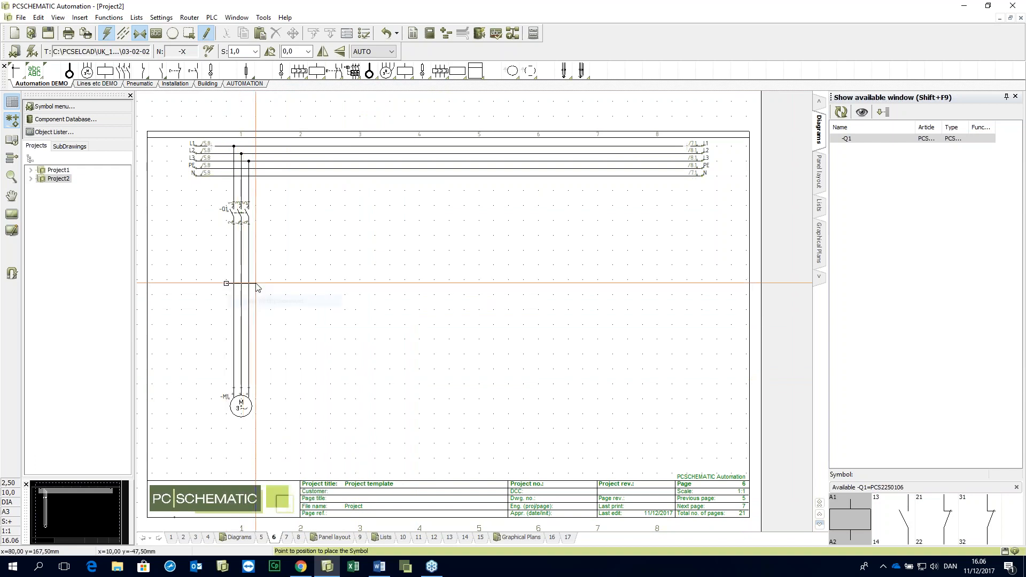
{"action": "right_click", "coordinate": [255, 288]}
{"action": "left_click", "coordinate": [273, 300]}
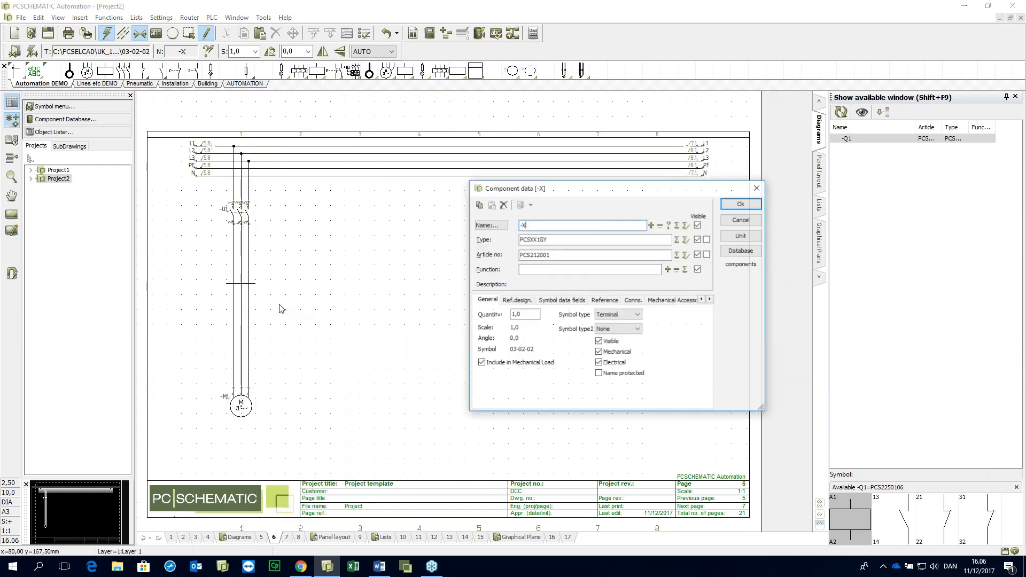
{"action": "type", "text": "1:1"}
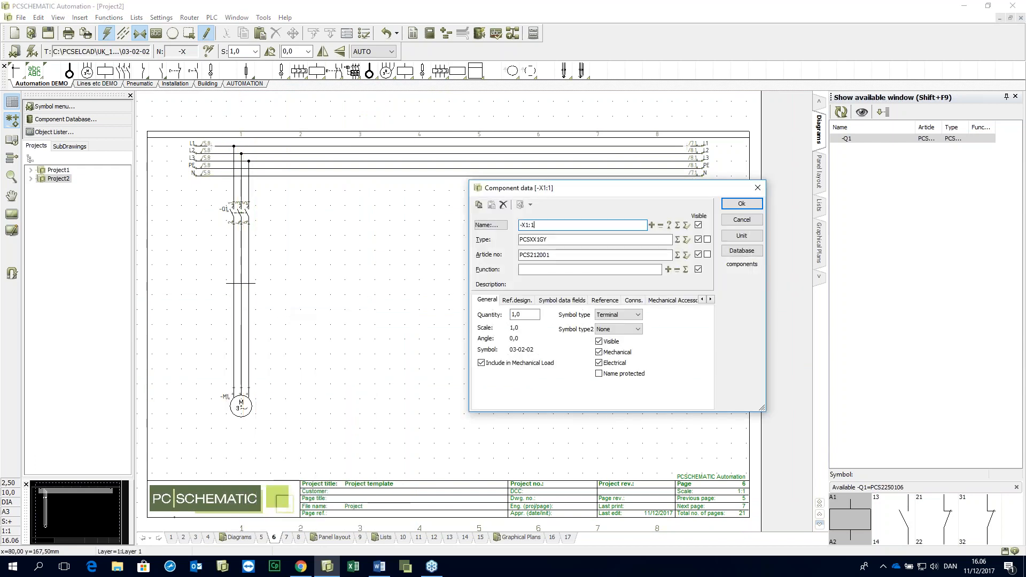
{"action": "left_click", "coordinate": [741, 204]}
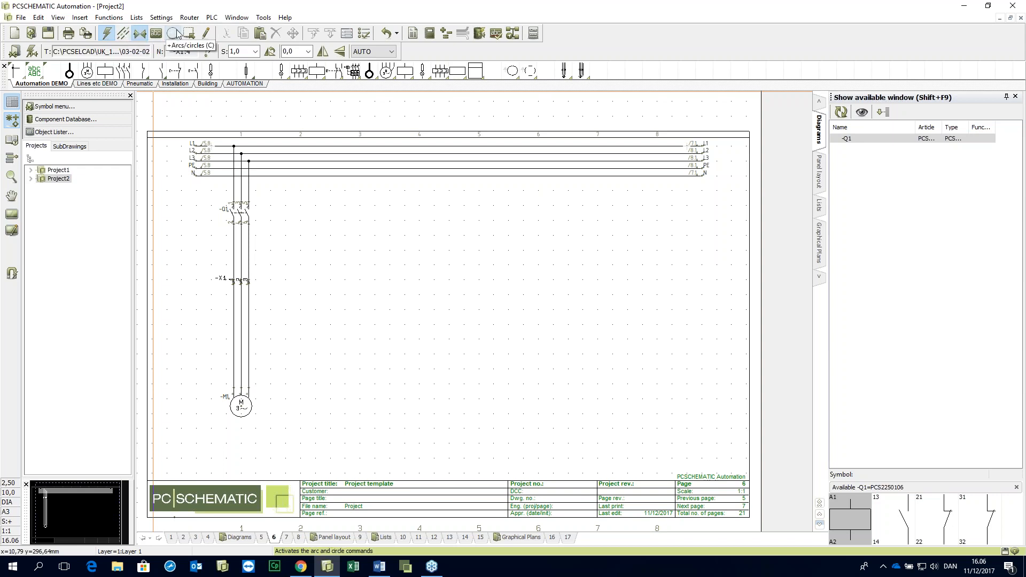
Step: Select the area around the complete -M1 motor circuit, including contactor and terminals, and copy it
{"action": "left_click", "coordinate": [188, 33]}
{"action": "left_click", "coordinate": [218, 189]}
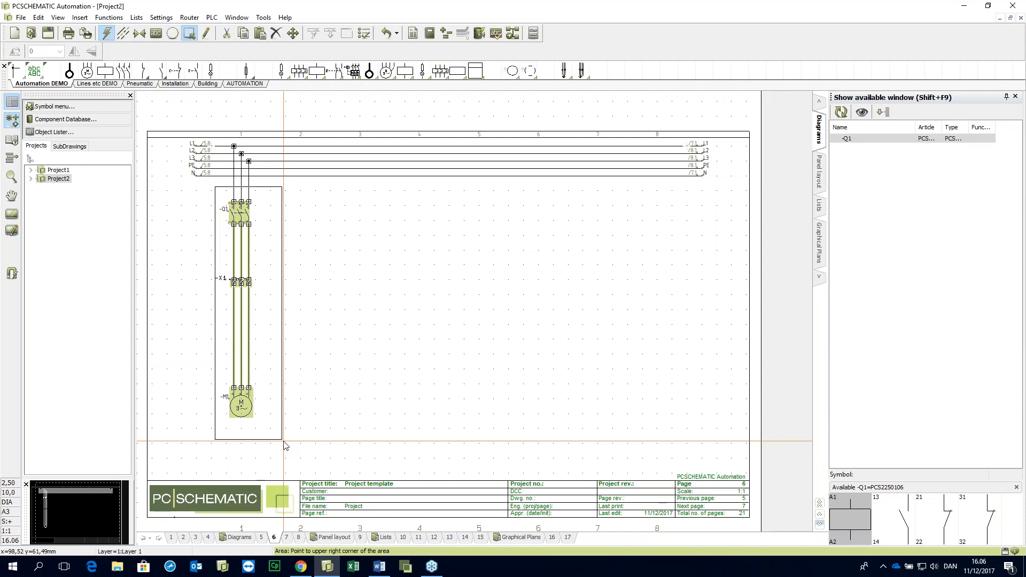
{"action": "left_click", "coordinate": [305, 438]}
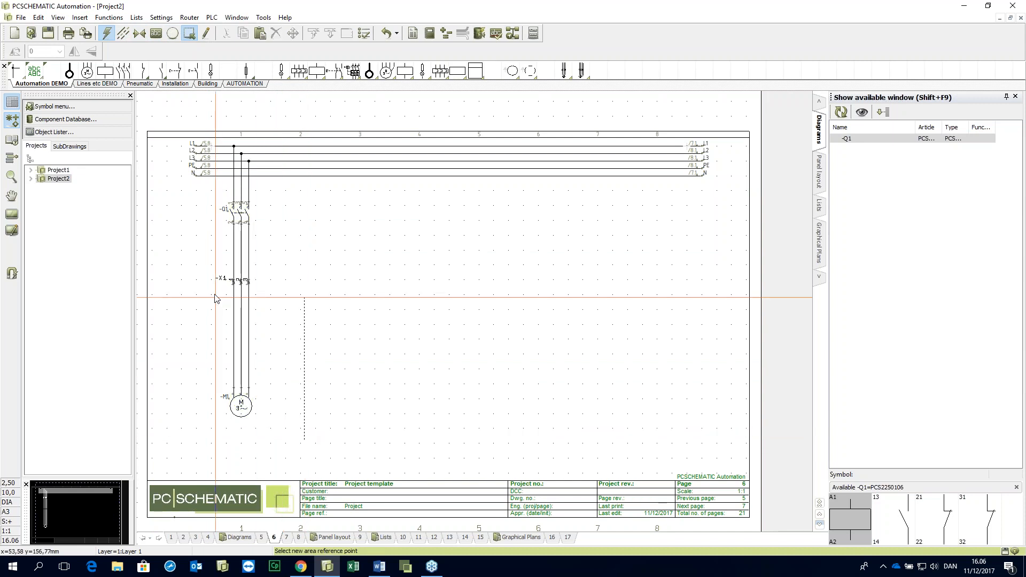
{"action": "left_click", "coordinate": [189, 191]}
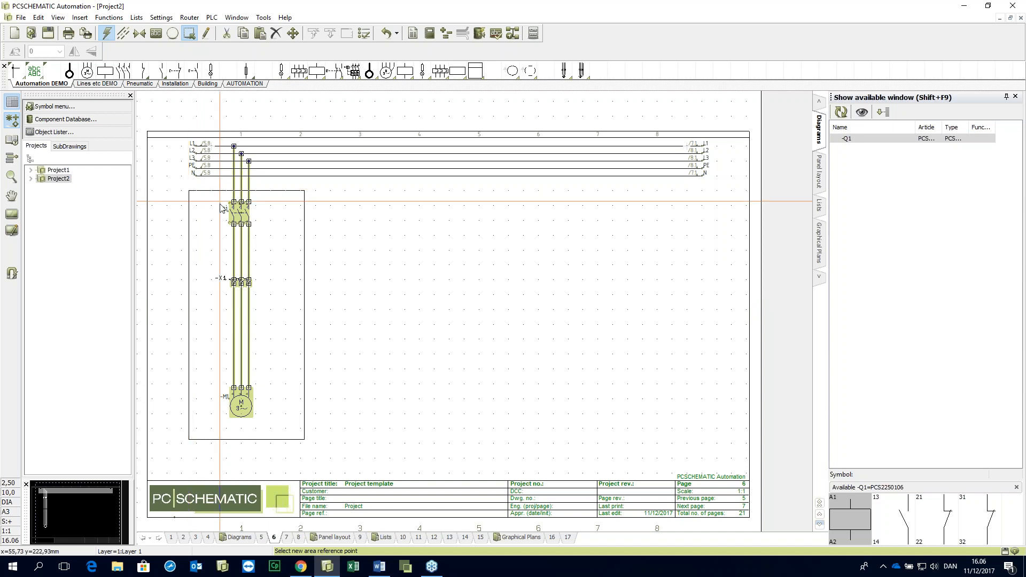
{"action": "right_click", "coordinate": [207, 222]}
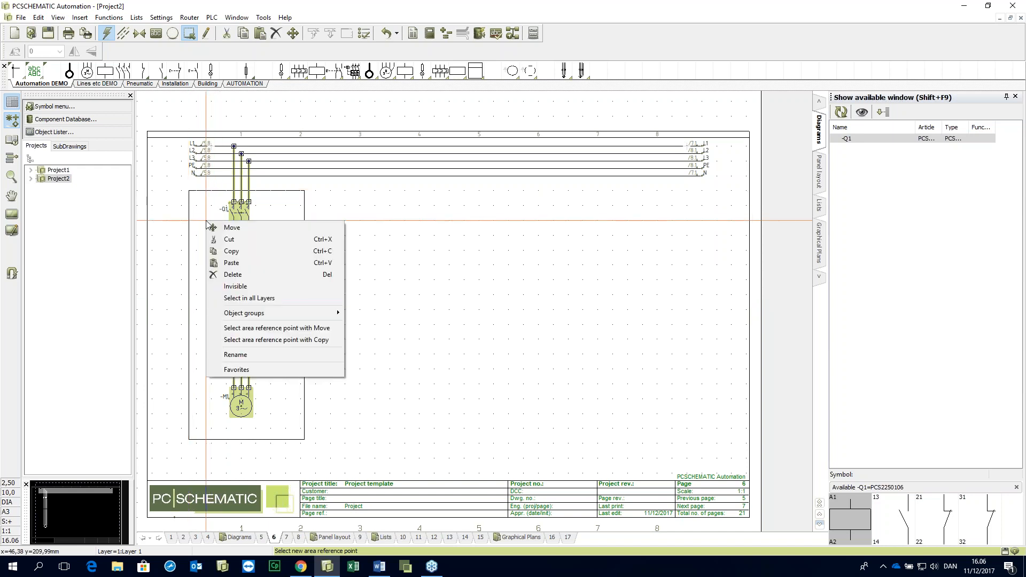
{"action": "left_click", "coordinate": [224, 250]}
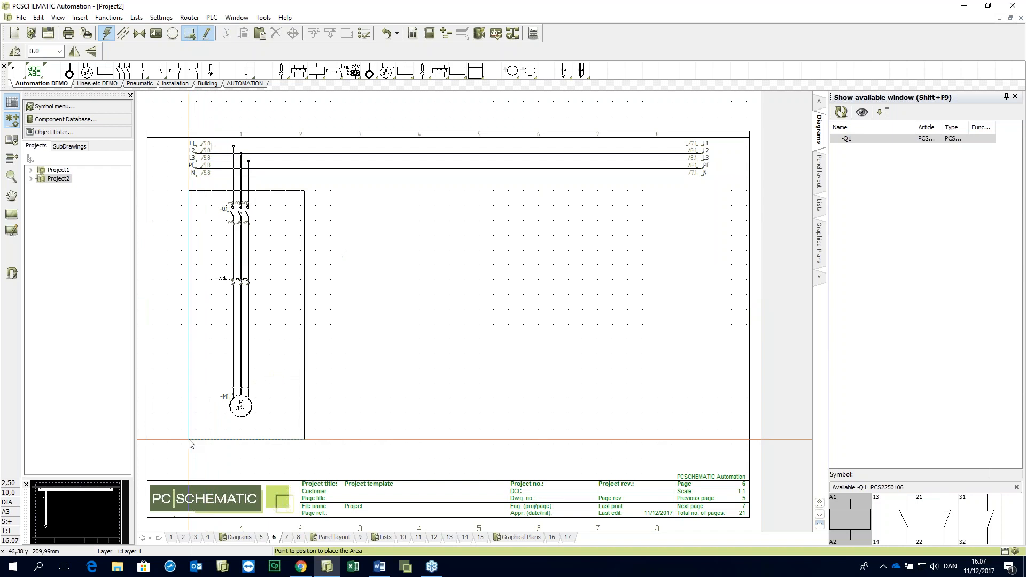
Step: Place two copies of the motor circuit at columns 2 and 3, renaming symbols and terminals with start number 0 (next available)
{"action": "left_click", "coordinate": [247, 442]}
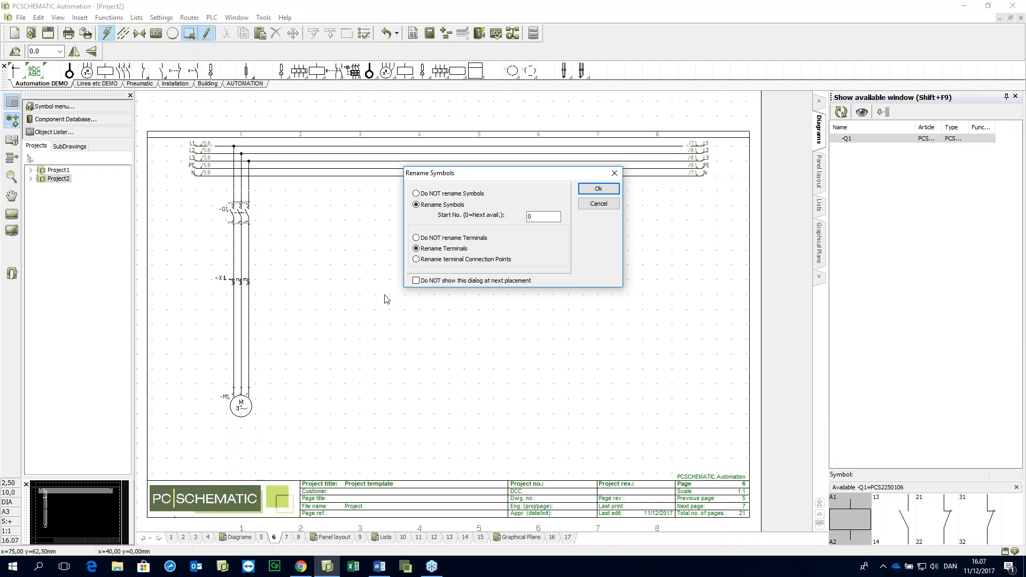
{"action": "left_click", "coordinate": [582, 190]}
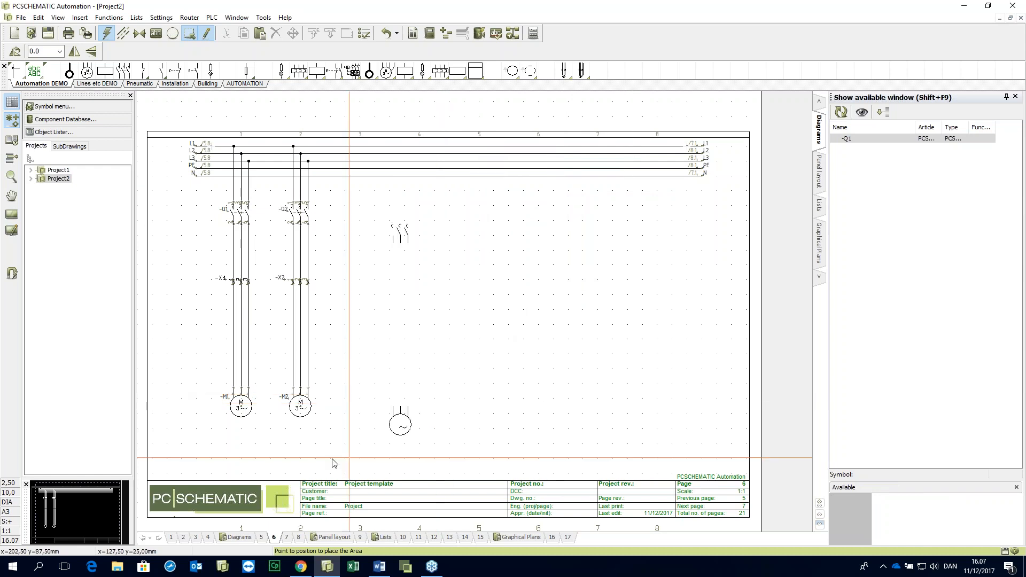
{"action": "left_click", "coordinate": [309, 442]}
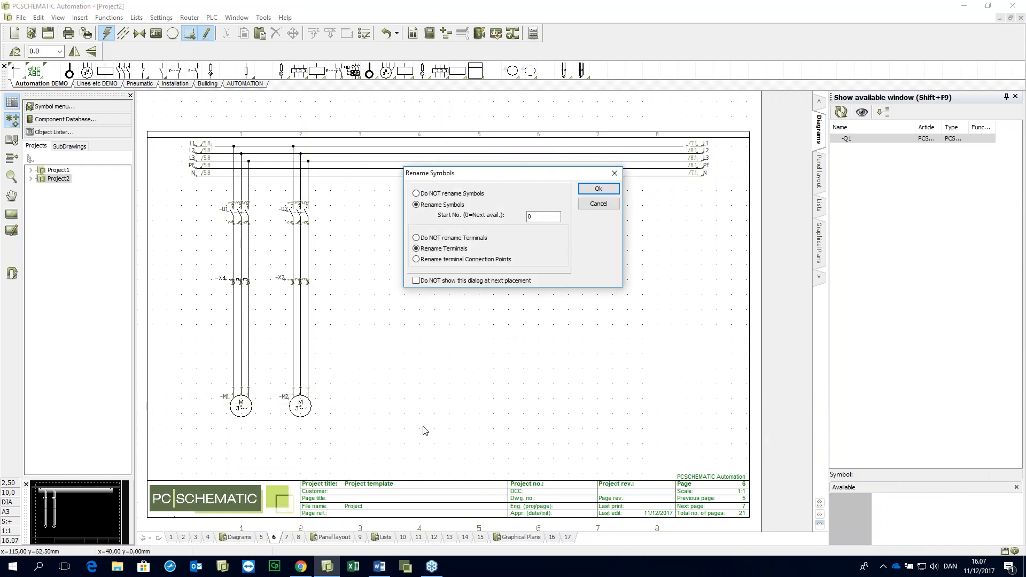
{"action": "left_click", "coordinate": [593, 189]}
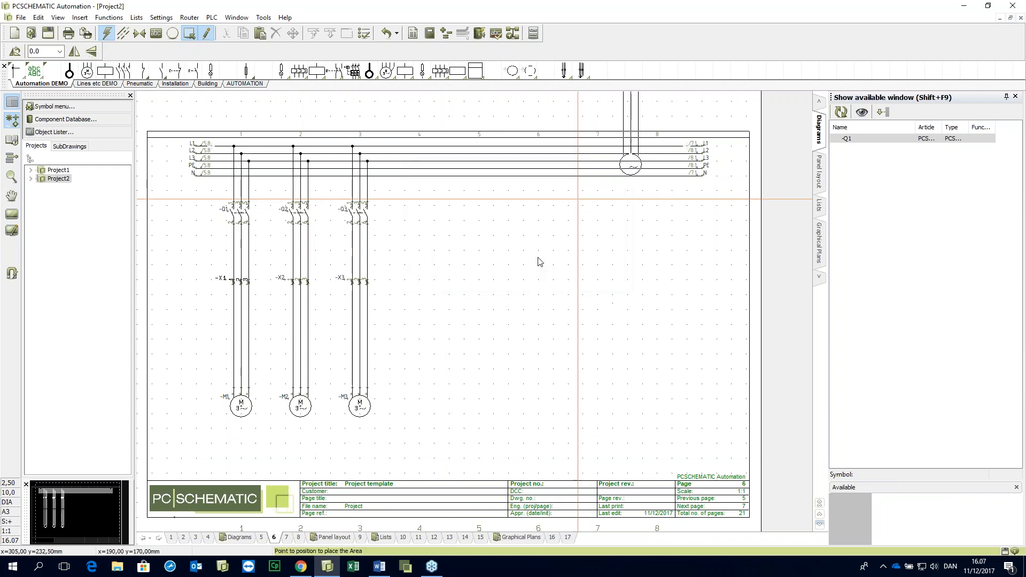
Step: Copy the -M3 motor circuit area to columns 4 and 5, renaming symbols and terminals to the next available numbers
{"action": "left_click", "coordinate": [396, 436]}
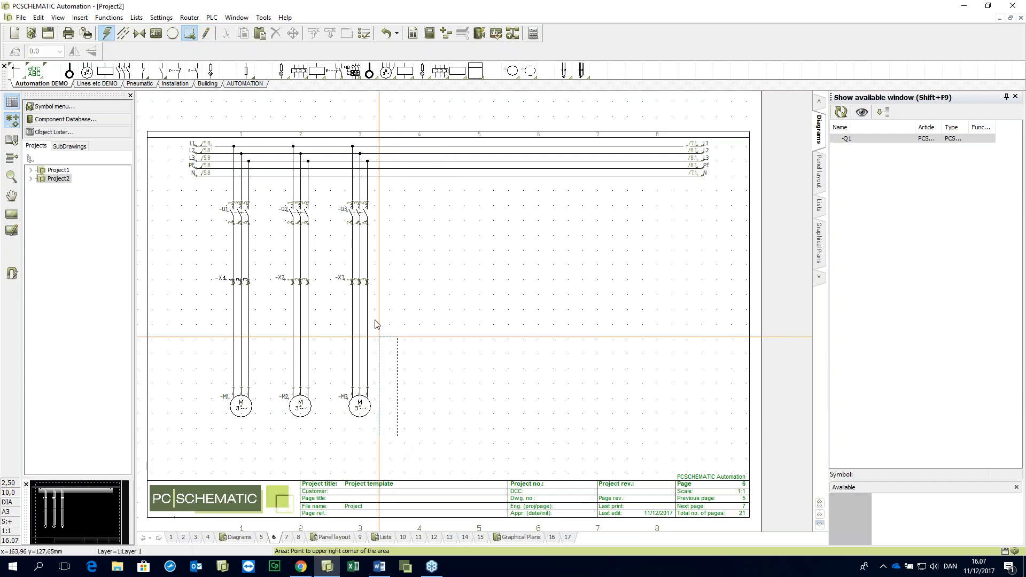
{"action": "left_click", "coordinate": [327, 194]}
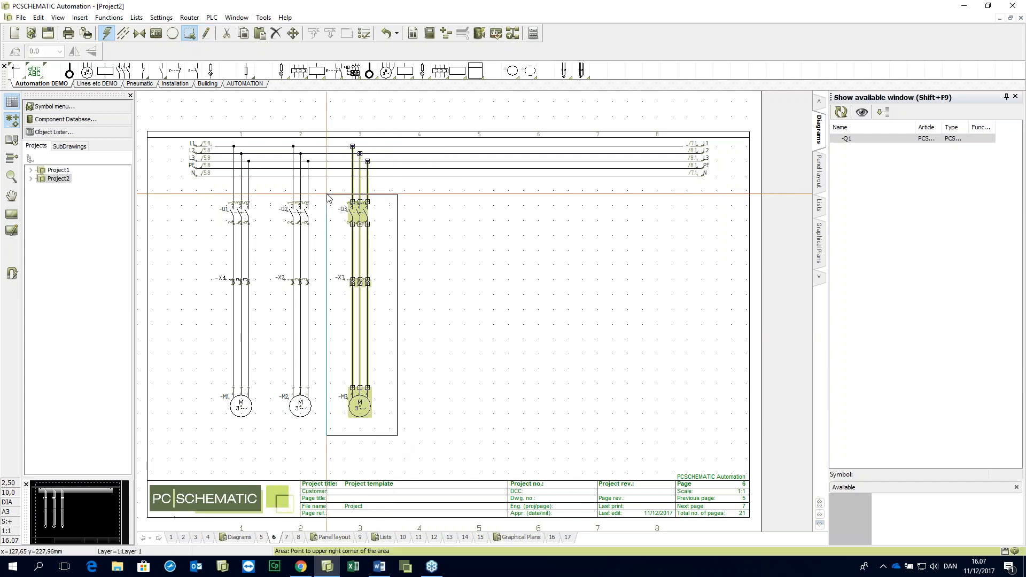
{"action": "left_click", "coordinate": [328, 439]}
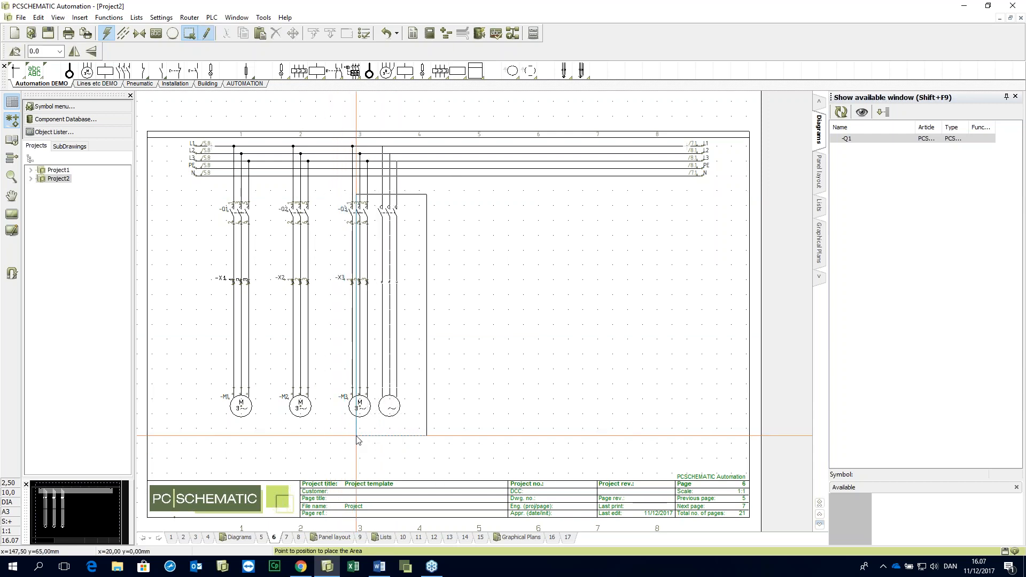
{"action": "left_click", "coordinate": [389, 440]}
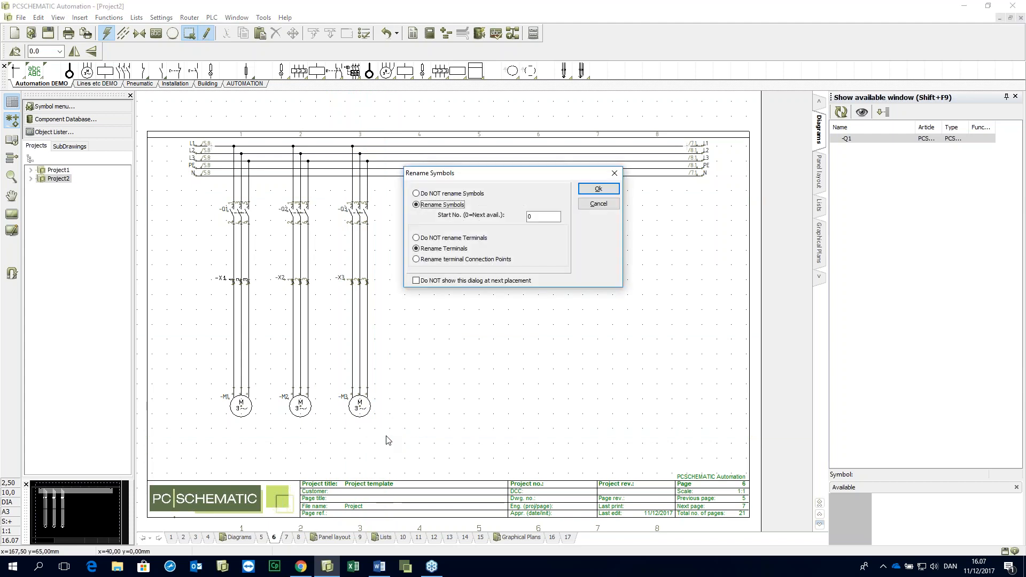
{"action": "key", "text": "Return"}
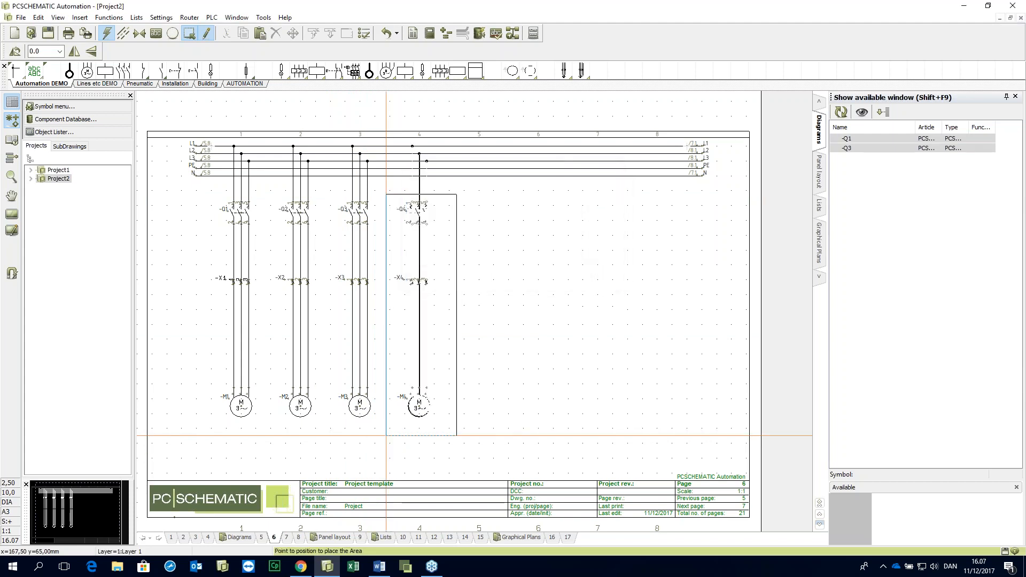
{"action": "left_click", "coordinate": [447, 439]}
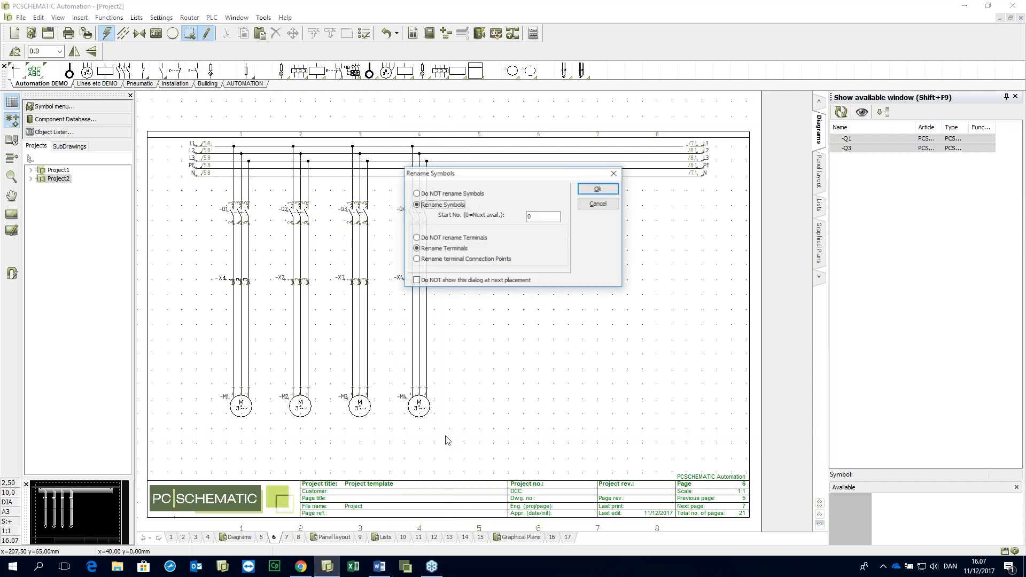
{"action": "key", "text": "Tab"}
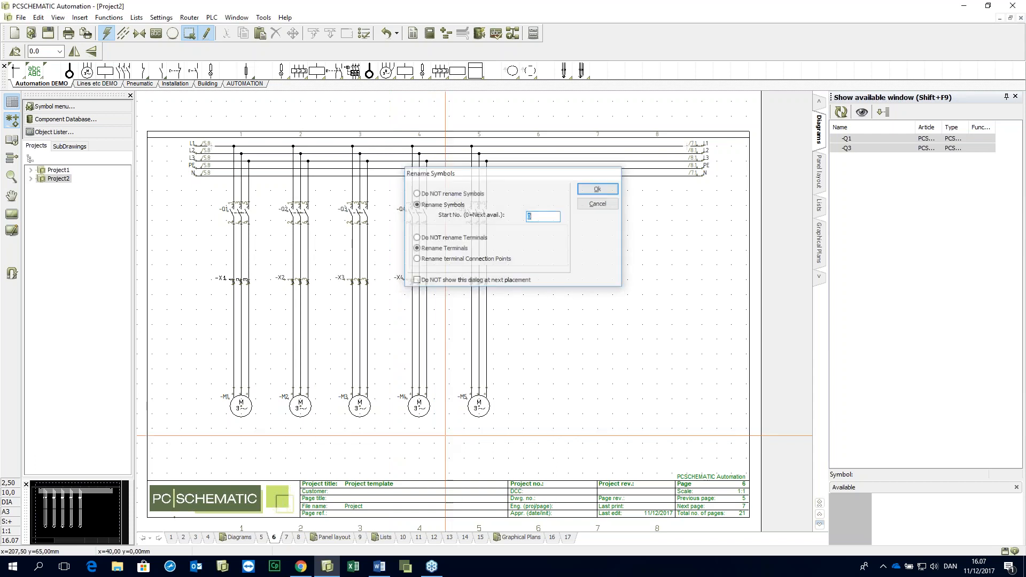
{"action": "key", "text": "Return"}
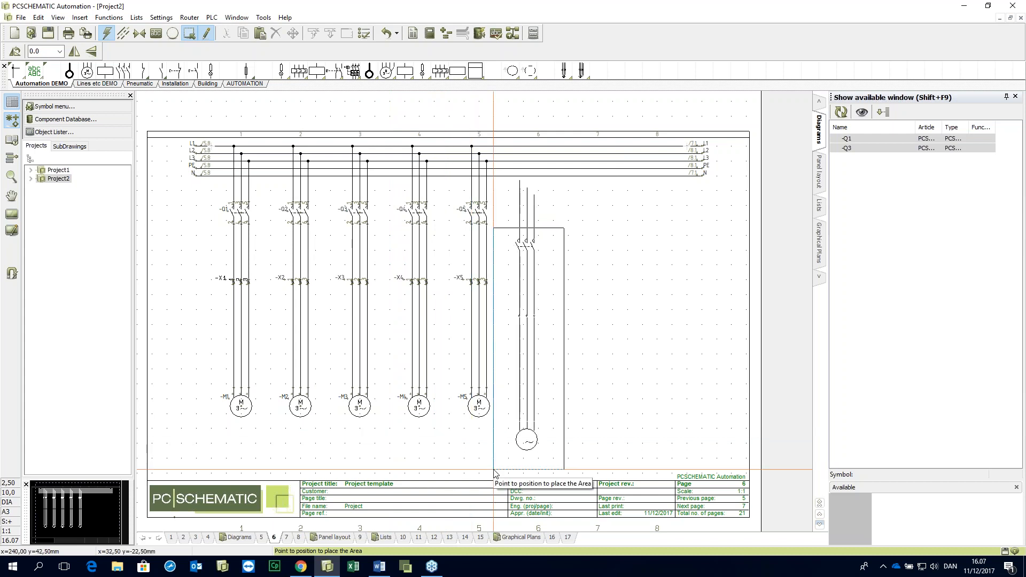
Step: Place two more copies of the motor circuit at columns 6 and 7, renaming symbols from start number 0 and renaming terminal connection points
{"action": "key", "text": "Escape"}
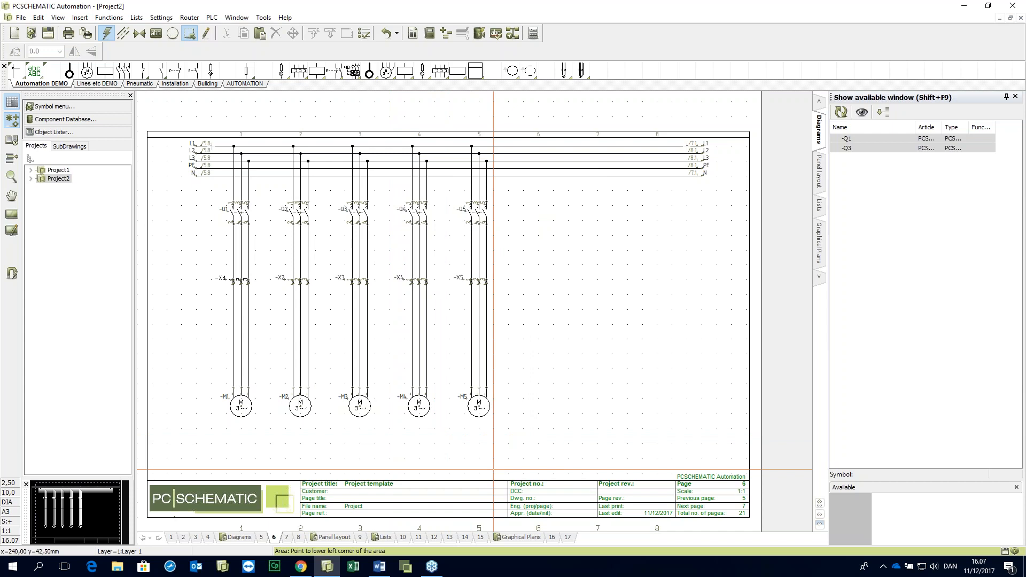
{"action": "key", "text": "ctrl+v"}
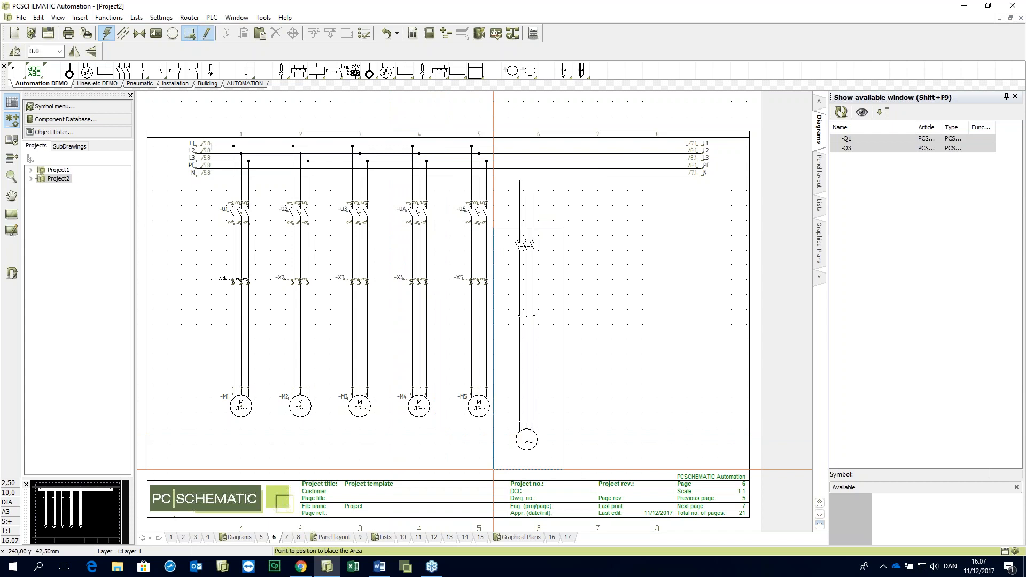
{"action": "left_click", "coordinate": [508, 439]}
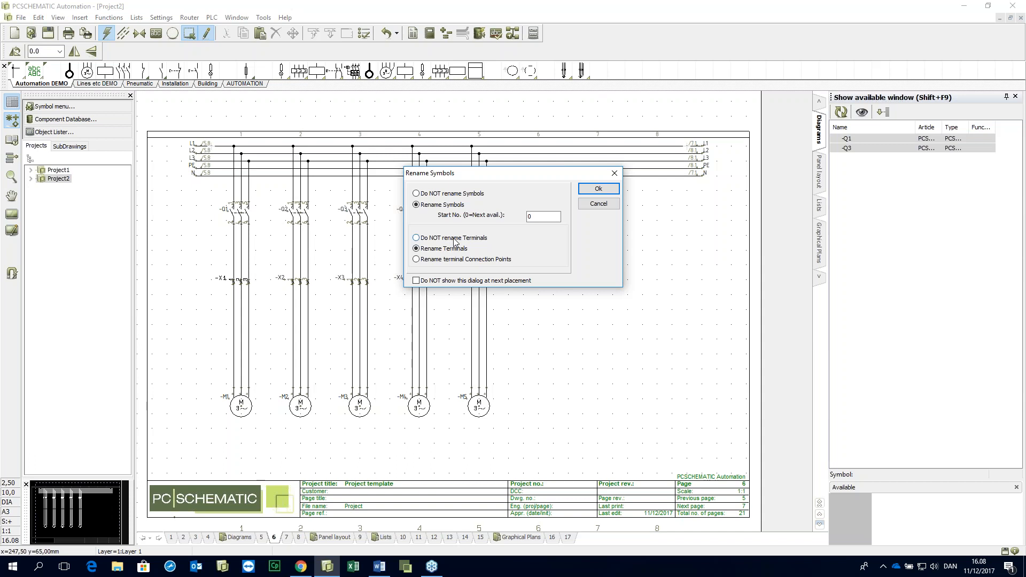
{"action": "left_click", "coordinate": [454, 238]}
{"action": "left_click", "coordinate": [455, 249]}
{"action": "left_click_drag", "start_coordinate": [480, 173], "coordinate": [666, 201]}
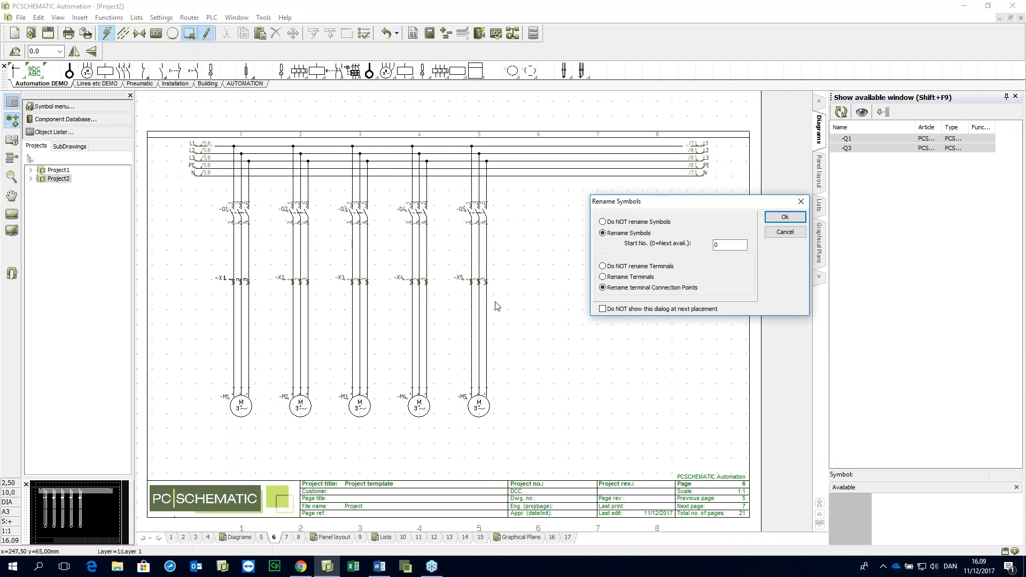
{"action": "left_click", "coordinate": [805, 219]}
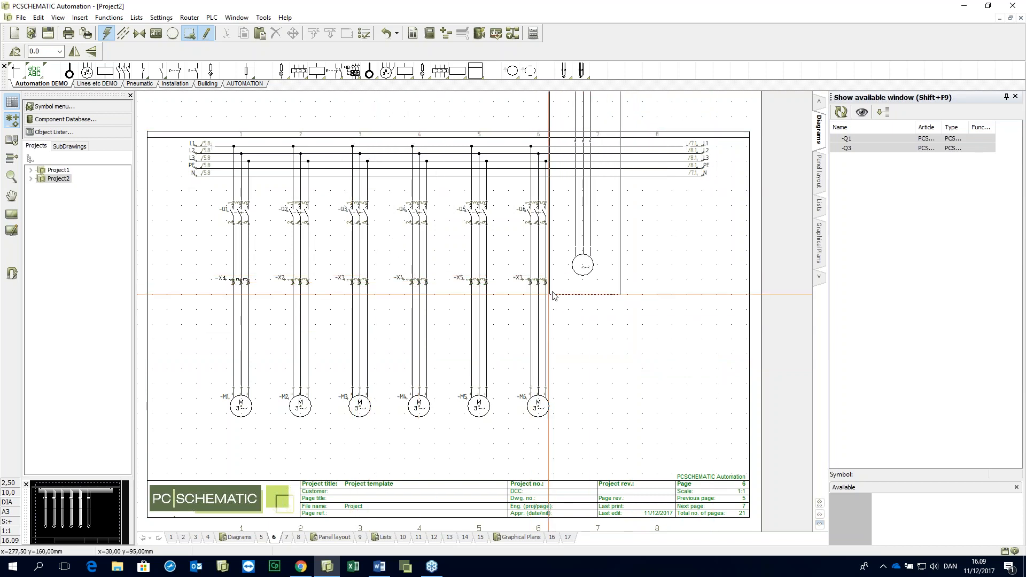
{"action": "left_click", "coordinate": [565, 437]}
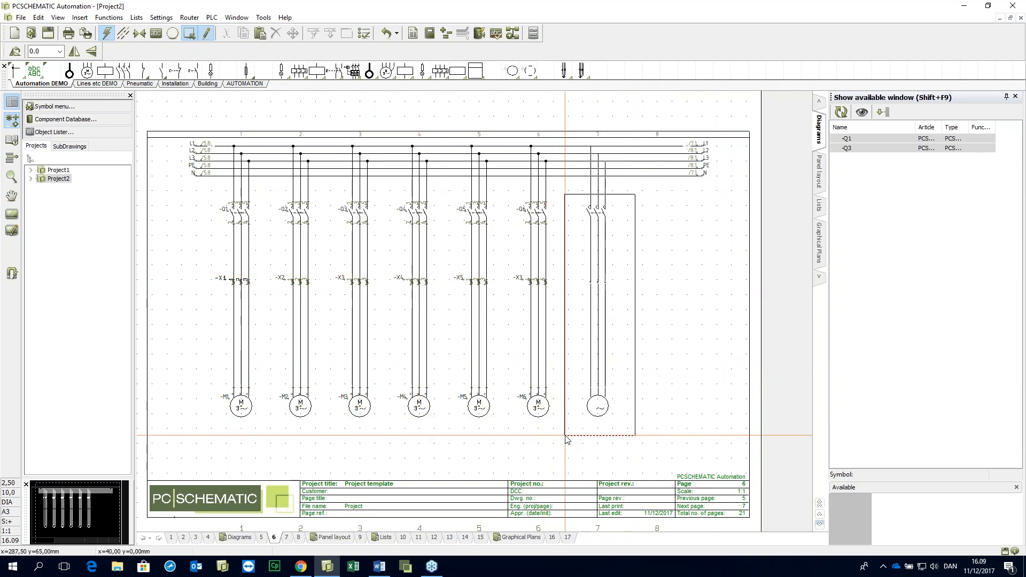
{"action": "left_click", "coordinate": [801, 220]}
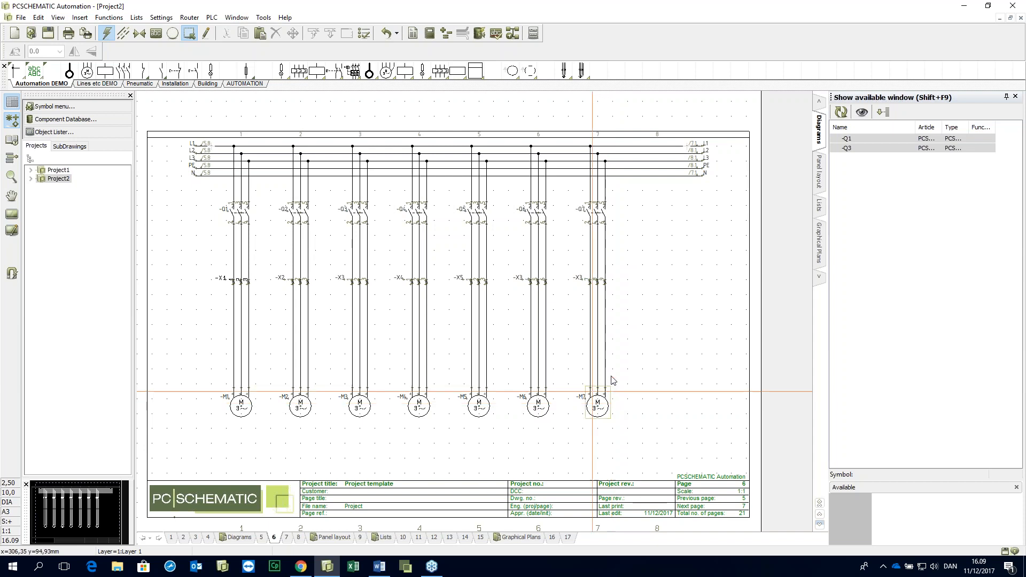
Step: Set the default name format for symbol names to K105 in the text/symbol defaults
{"action": "left_click", "coordinate": [154, 19]}
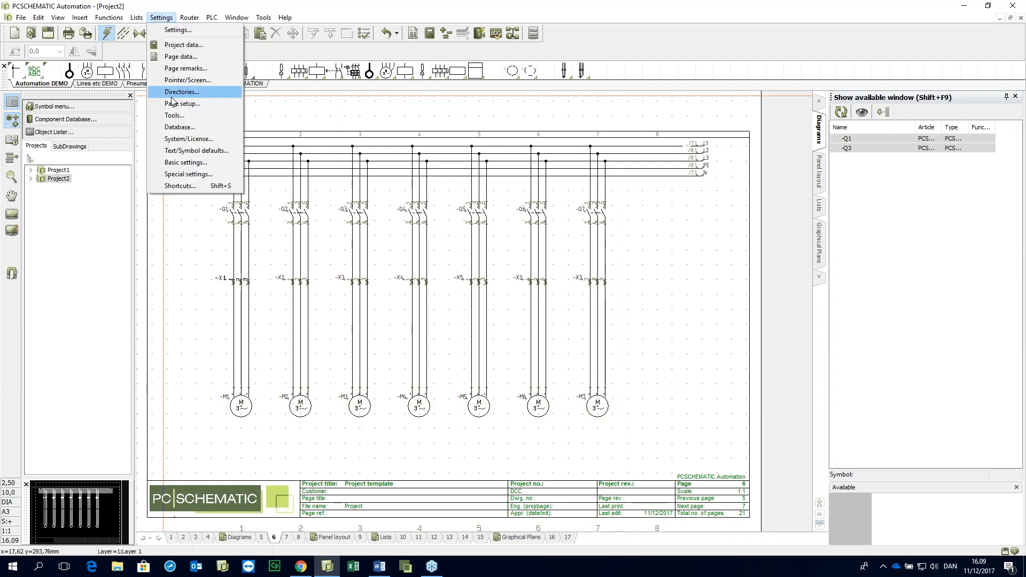
{"action": "left_click", "coordinate": [181, 151]}
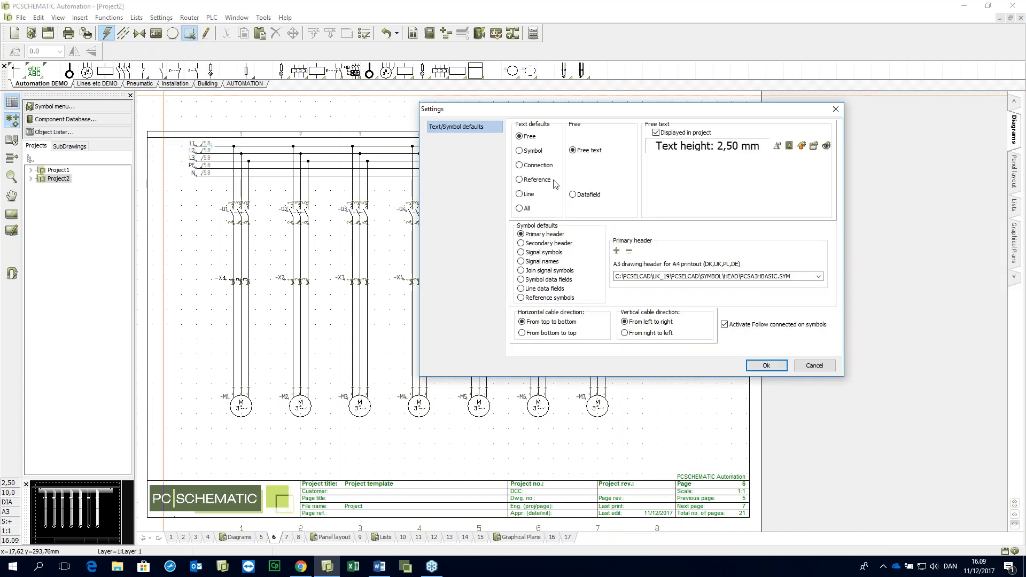
{"action": "left_click", "coordinate": [535, 154]}
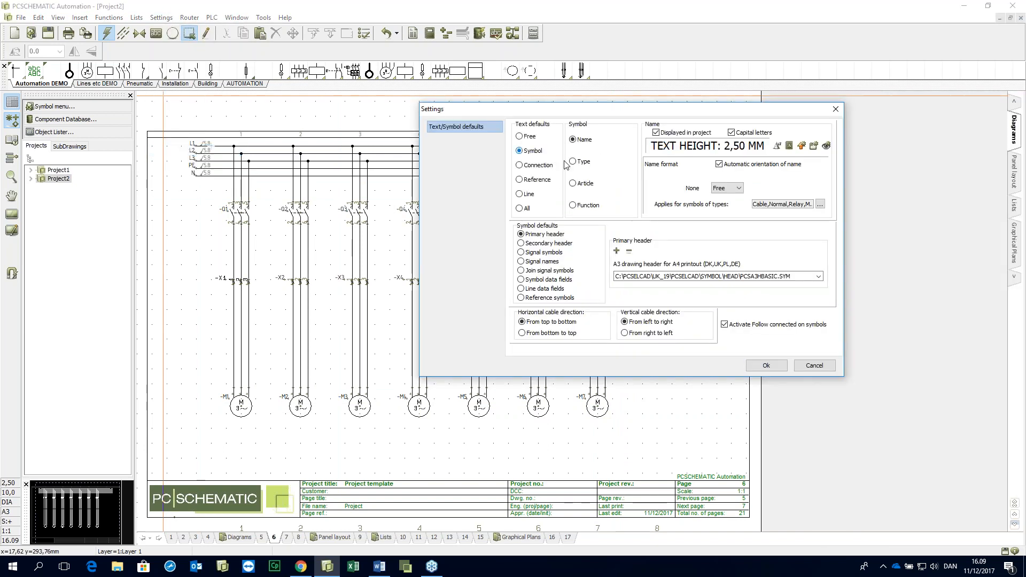
{"action": "left_click", "coordinate": [730, 188]}
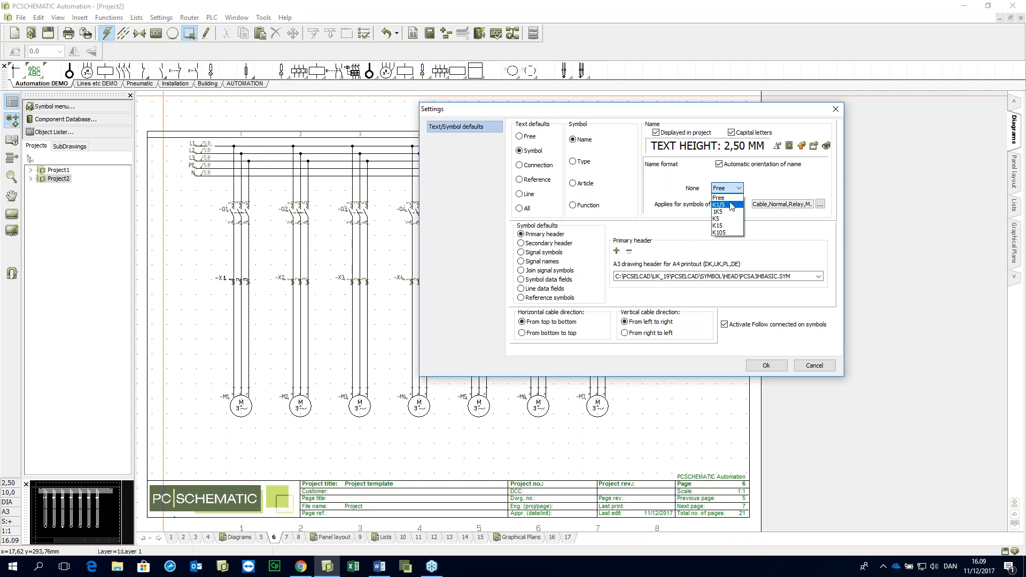
{"action": "left_click", "coordinate": [729, 233]}
{"action": "left_click", "coordinate": [766, 365]}
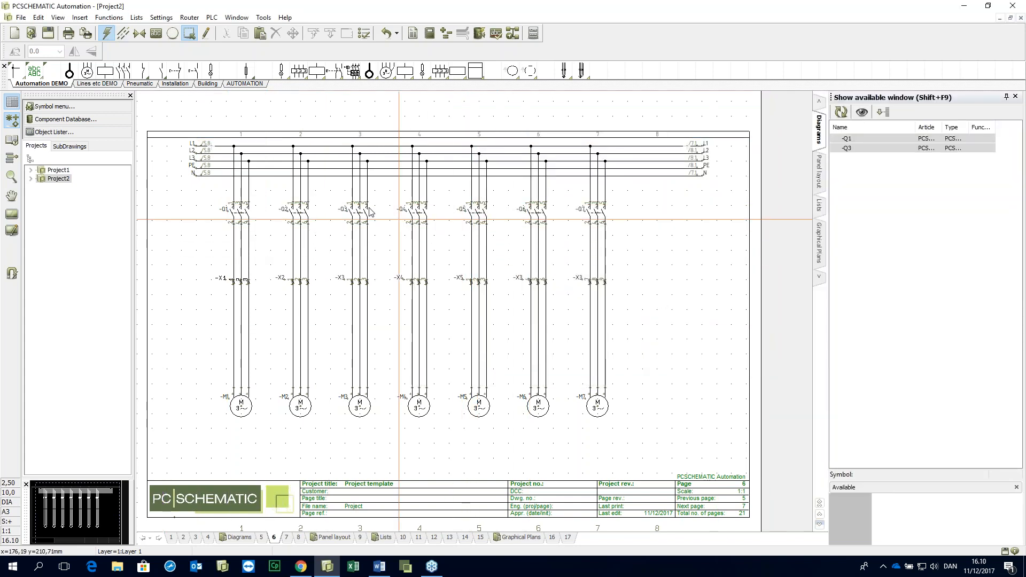
Step: Create current path names on all symbols in the project and accept the confirmation
{"action": "left_click", "coordinate": [109, 17]}
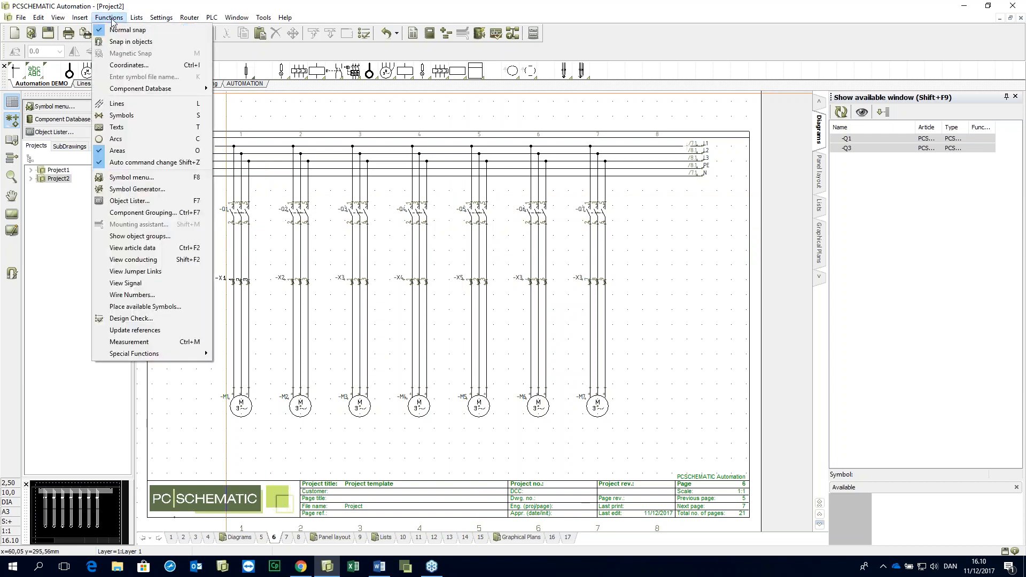
{"action": "mouse_move", "coordinate": [175, 362]}
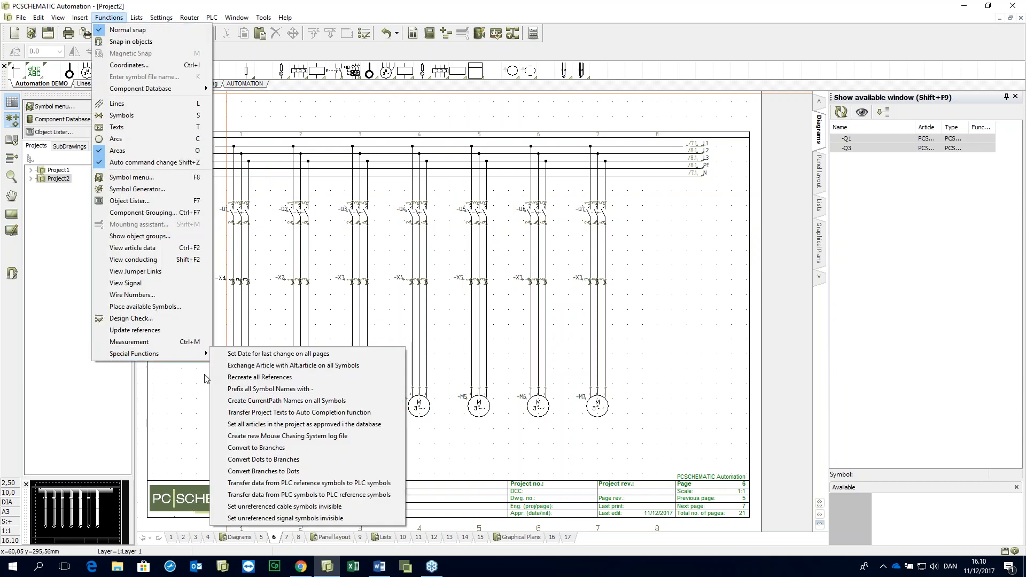
{"action": "left_click", "coordinate": [274, 401]}
{"action": "left_click", "coordinate": [487, 292]}
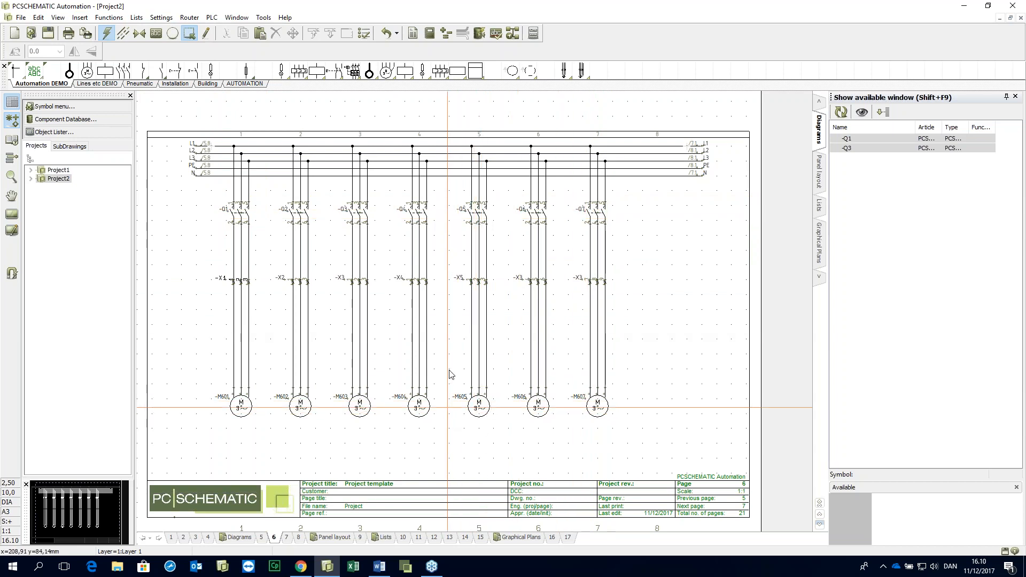
{"action": "scroll", "coordinate": [500, 301], "scroll_direction": "up", "scroll_amount": 5}
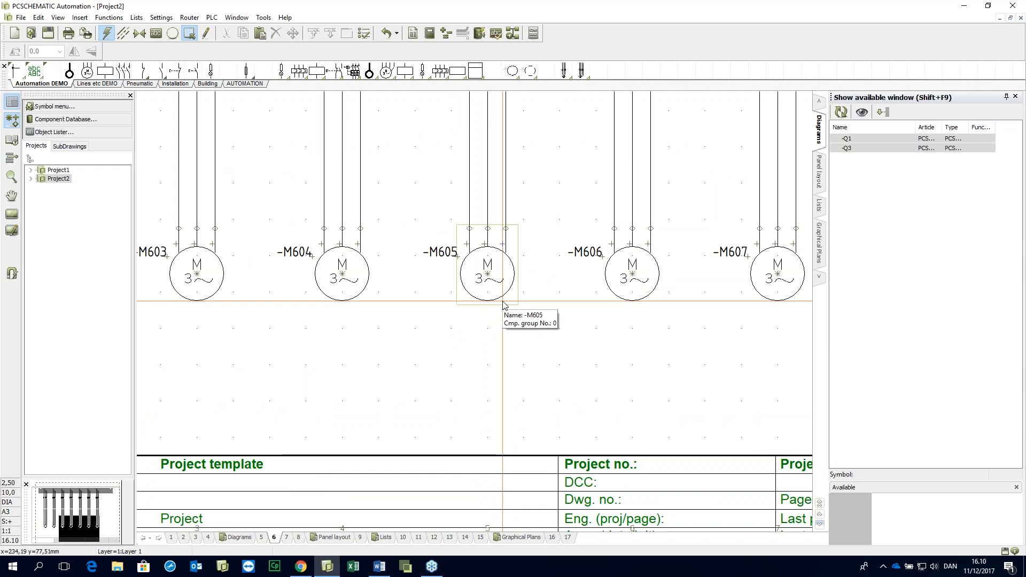
{"action": "key", "text": "z"}
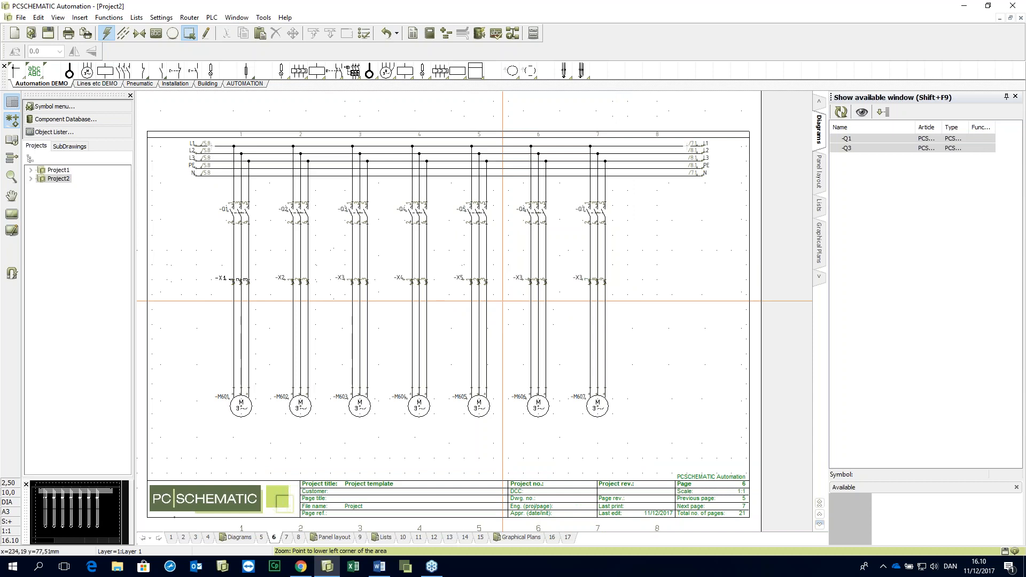
{"action": "key", "text": "Escape"}
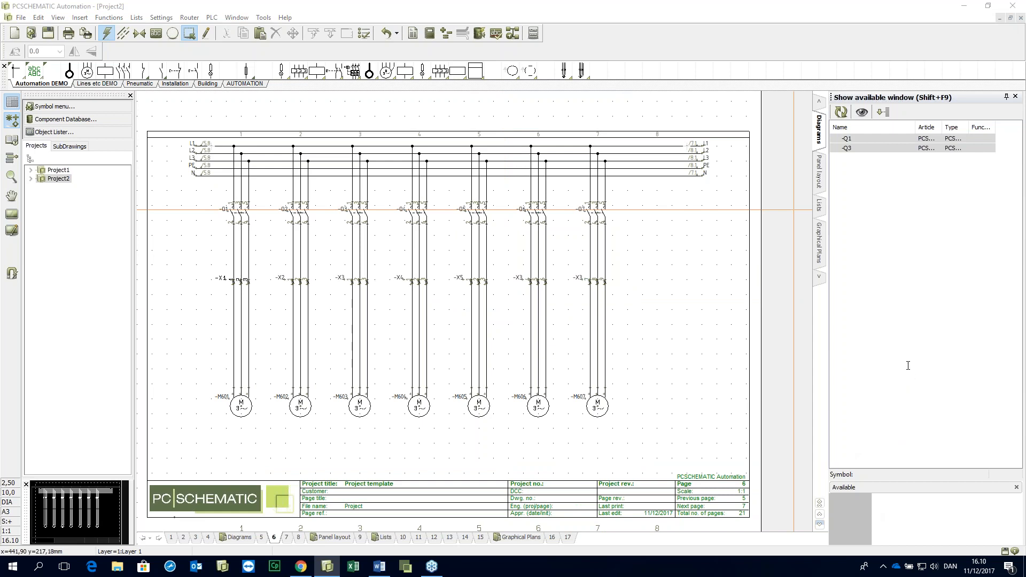
{"action": "key", "text": "z"}
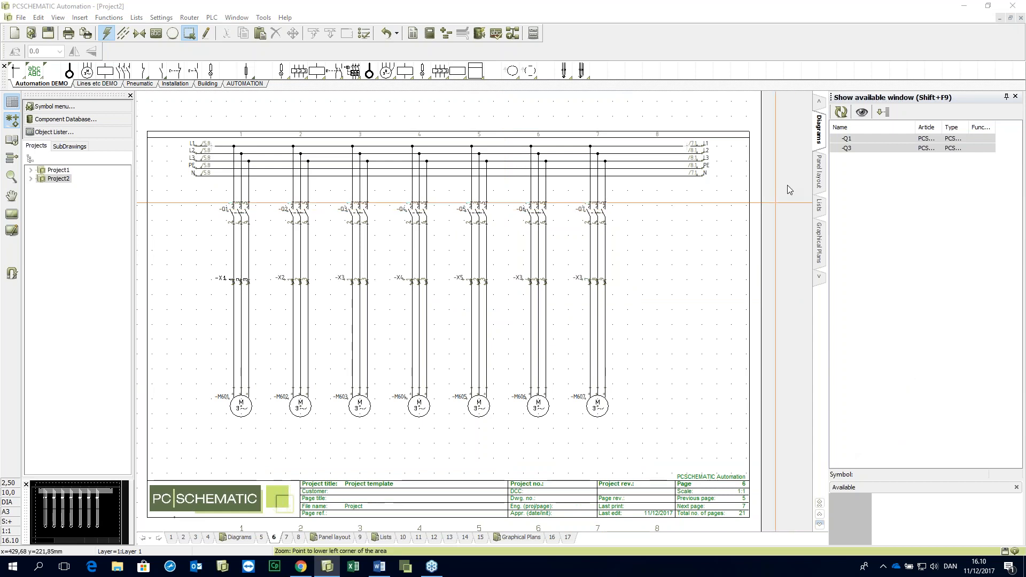
{"action": "key", "text": "Escape"}
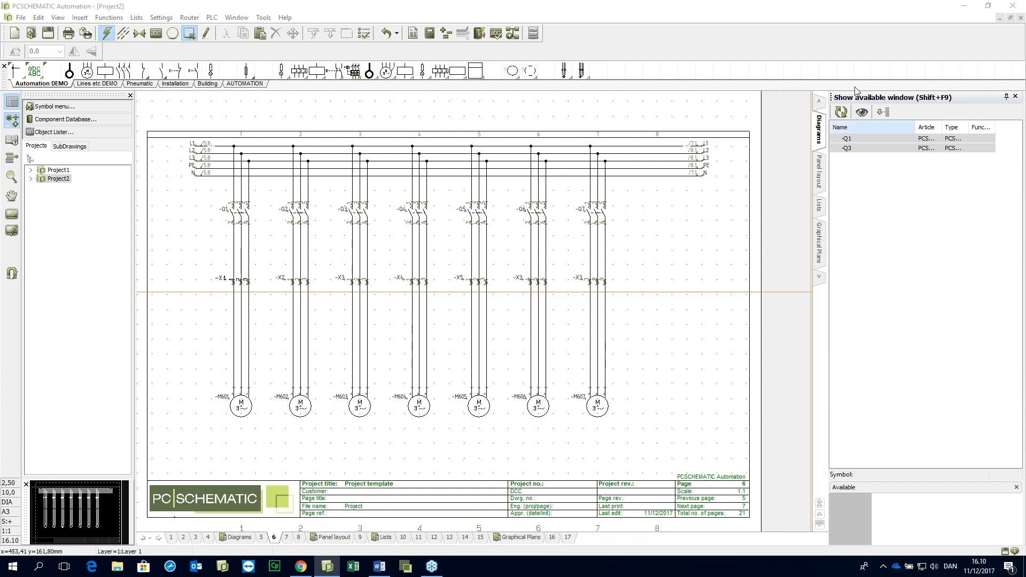
{"action": "left_click", "coordinate": [868, 26]}
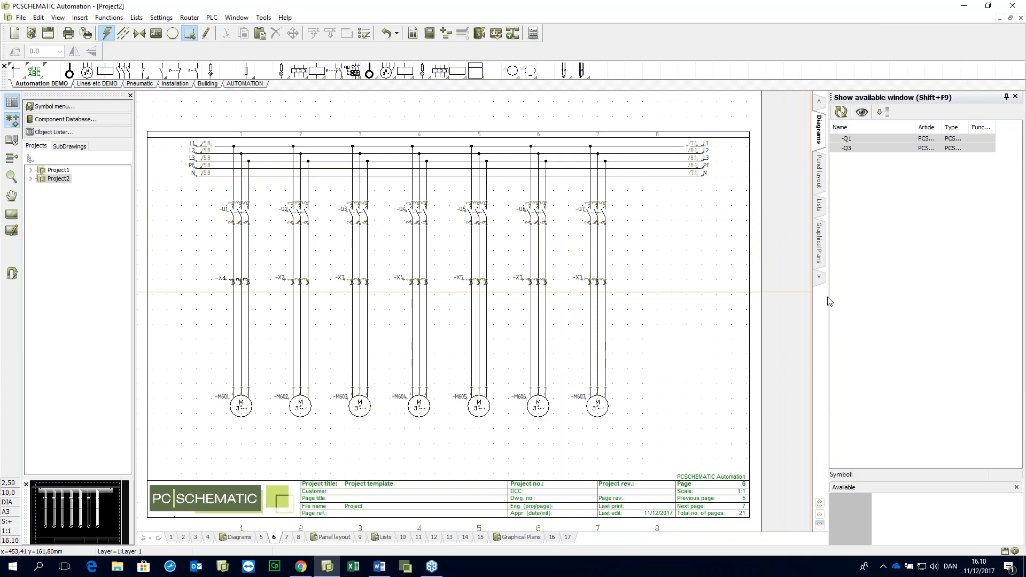
{"action": "key", "text": "z"}
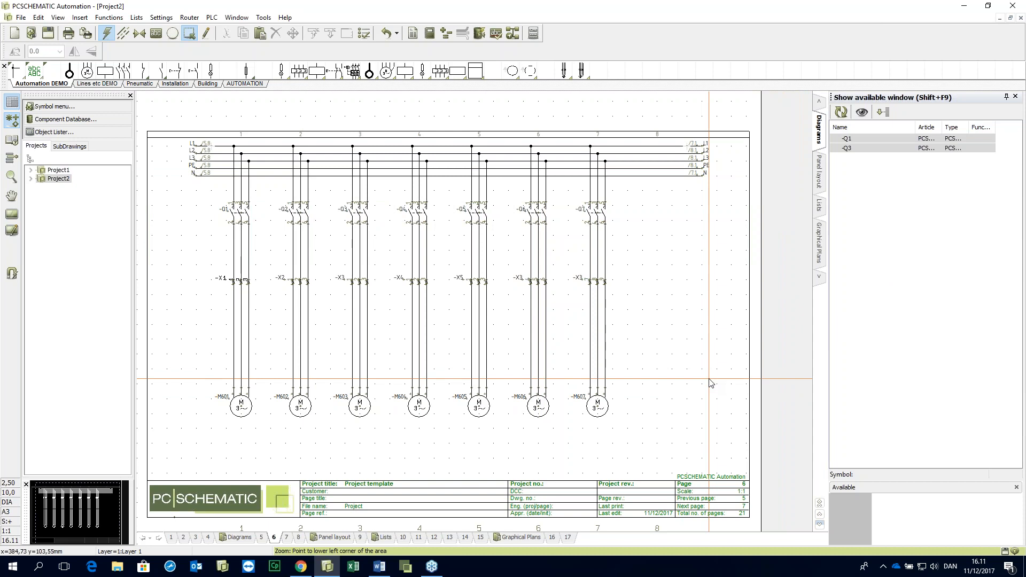
Step: Create a new project from the PCSstart template and accept its default project data
{"action": "left_click", "coordinate": [22, 20]}
{"action": "left_click", "coordinate": [39, 30]}
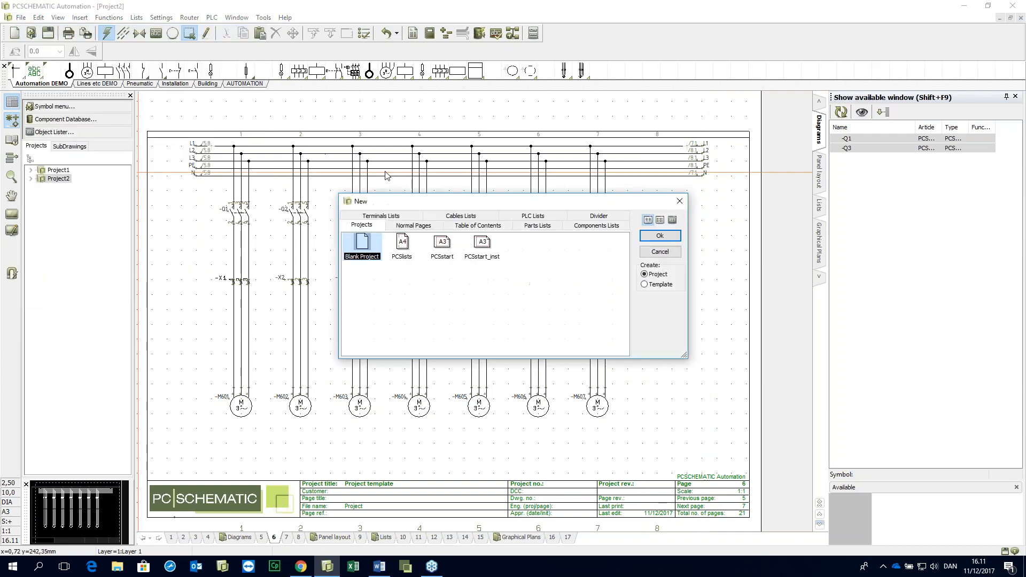
{"action": "double_click", "coordinate": [444, 245]}
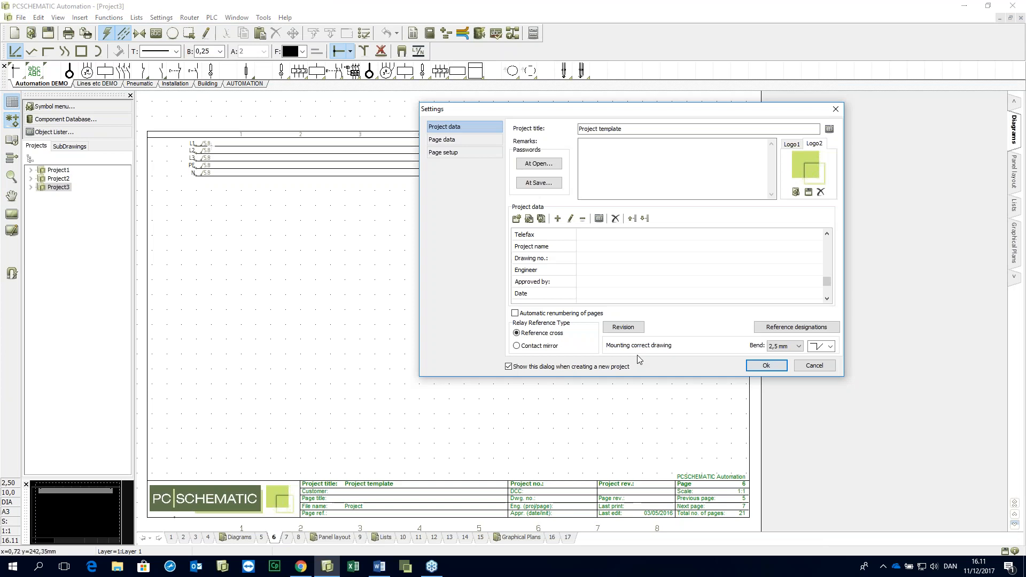
{"action": "left_click", "coordinate": [765, 365]}
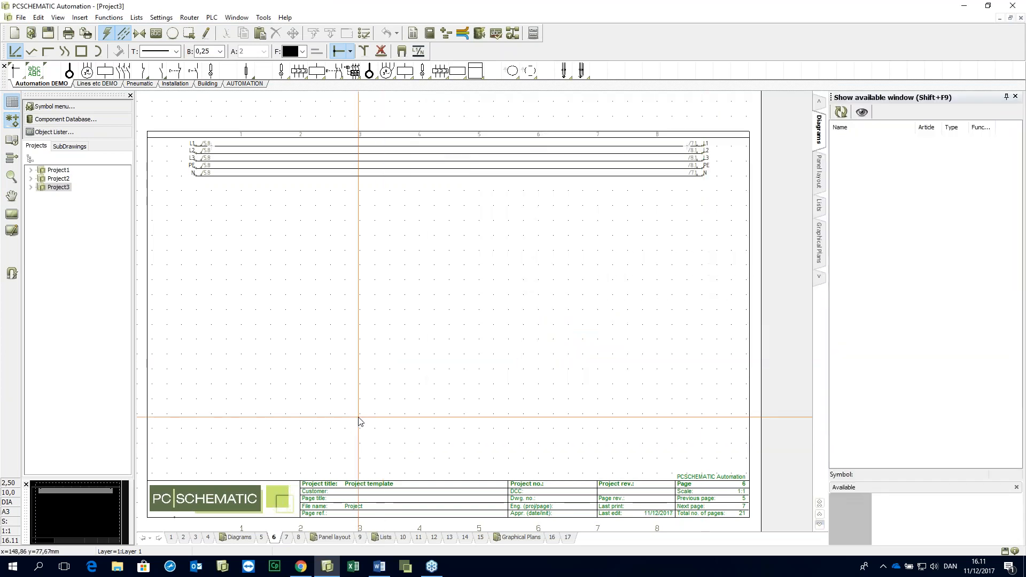
Step: Place the PCSMOTOR1.pro subdrawing twice on diagram page 6, at columns 1 and 2
{"action": "left_click", "coordinate": [75, 147]}
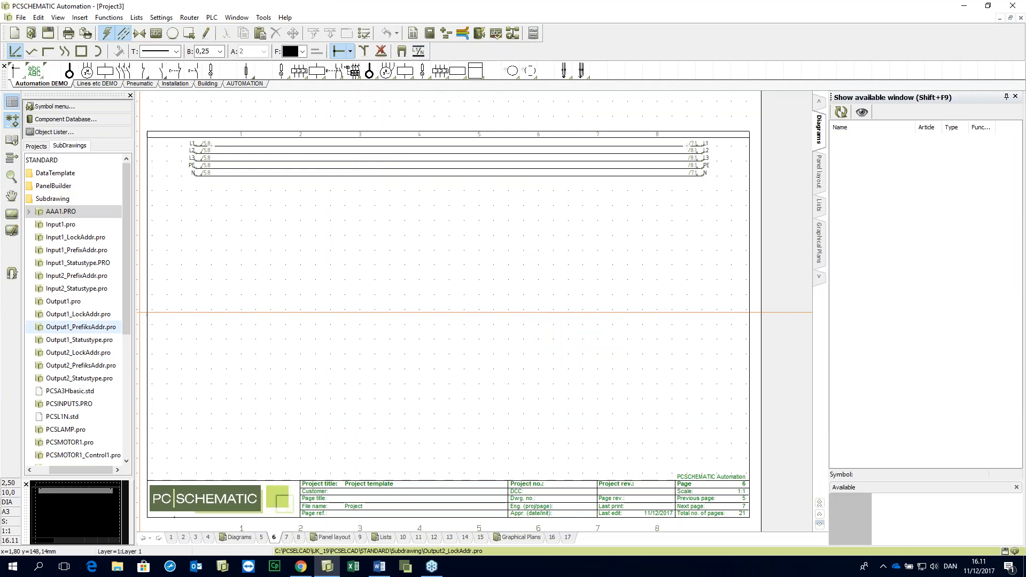
{"action": "left_click_drag", "start_coordinate": [127, 265], "coordinate": [138, 324]}
{"action": "mouse_move", "coordinate": [100, 327]}
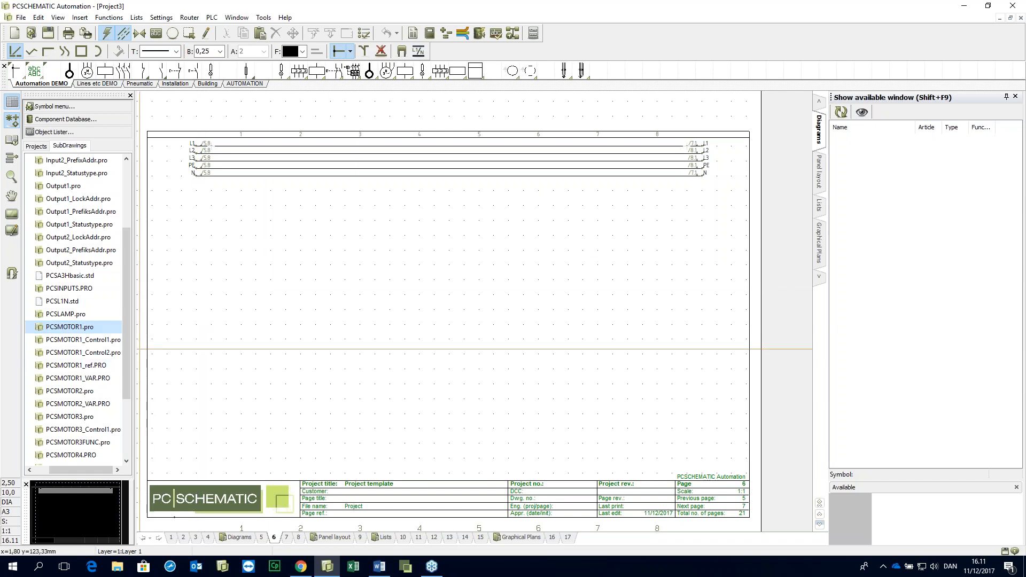
{"action": "left_click", "coordinate": [450, 311]}
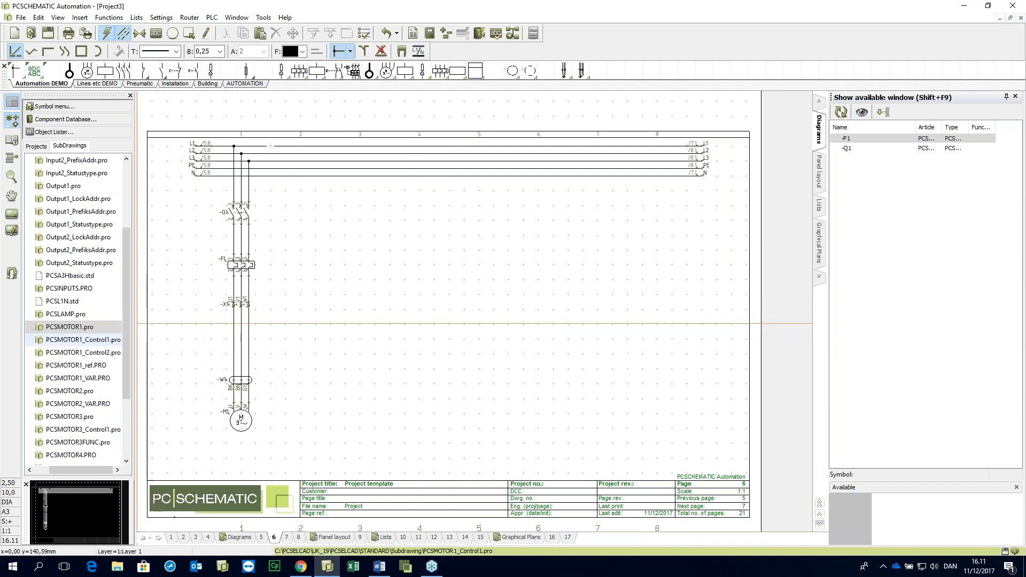
{"action": "left_click", "coordinate": [163, 312]}
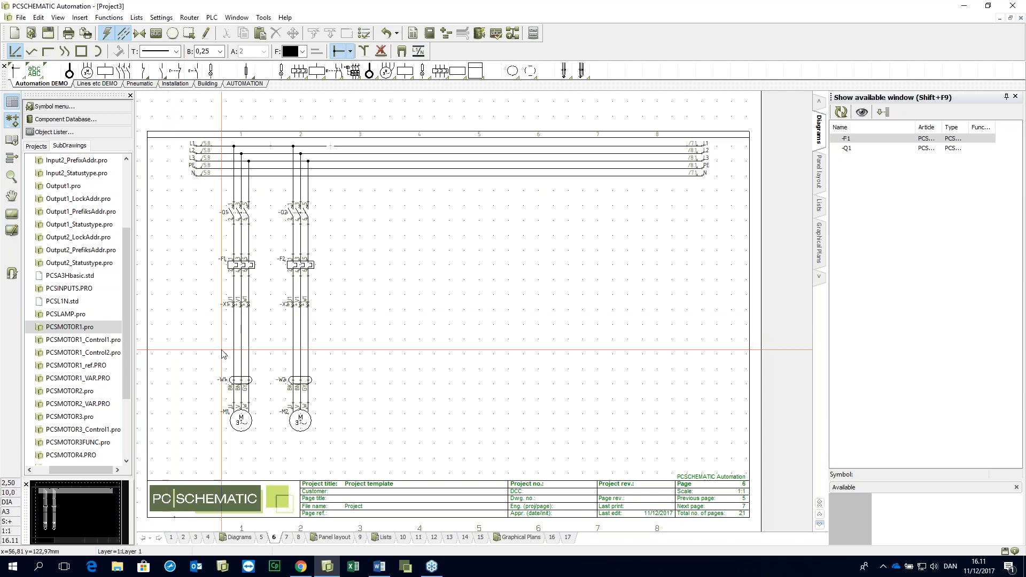
{"action": "left_click", "coordinate": [72, 328]}
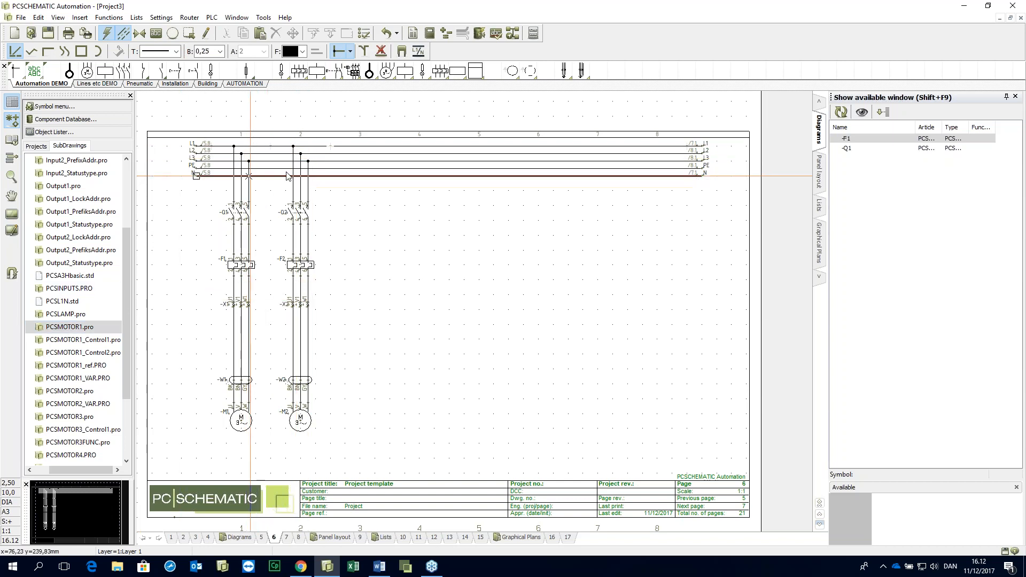
Step: Inspect the motor circuits' connections to the supply lines, and undo both PCSMOTOR1 subdrawing placements
{"action": "scroll", "coordinate": [396, 183], "scroll_direction": "up", "scroll_amount": 2, "text": "ctrl"}
{"action": "scroll", "coordinate": [460, 210], "scroll_direction": "up", "scroll_amount": 3, "text": "ctrl"}
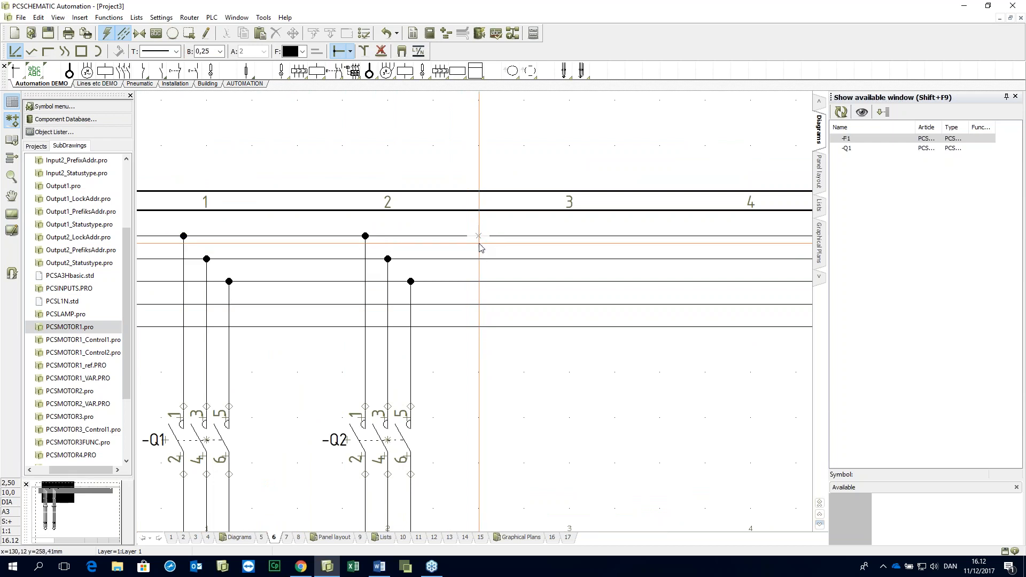
{"action": "scroll", "coordinate": [489, 306], "scroll_direction": "down", "scroll_amount": 2, "text": "ctrl"}
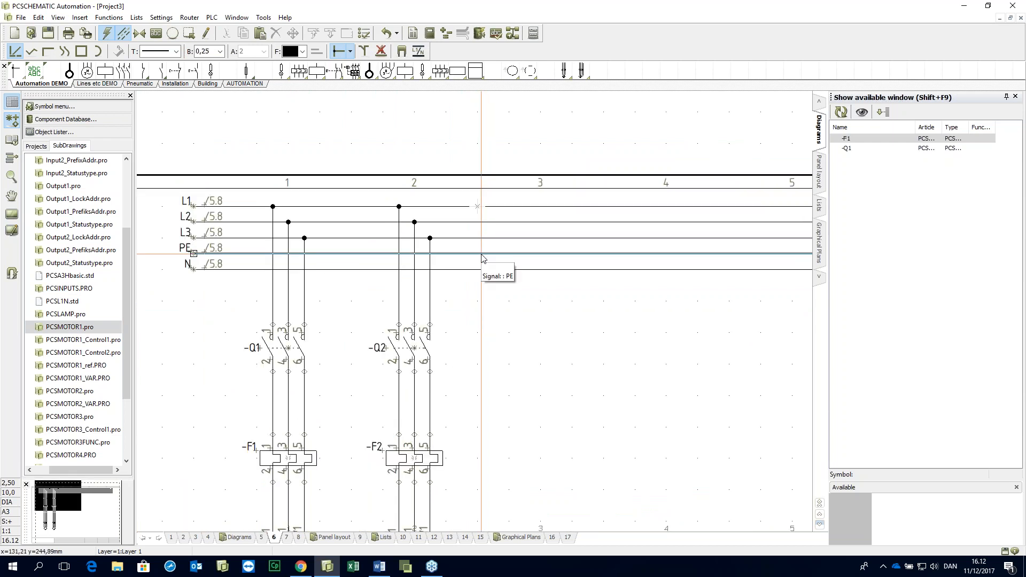
{"action": "key", "text": "ctrl+z"}
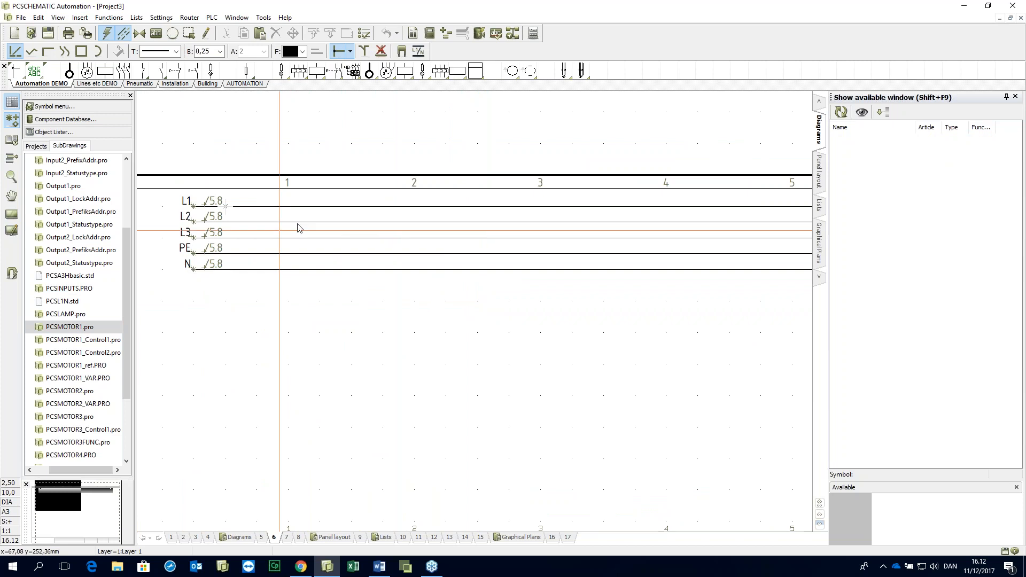
{"action": "scroll", "coordinate": [297, 226], "scroll_direction": "down", "scroll_amount": 2, "text": "ctrl"}
{"action": "scroll", "coordinate": [224, 181], "scroll_direction": "down", "scroll_amount": 1, "text": "ctrl"}
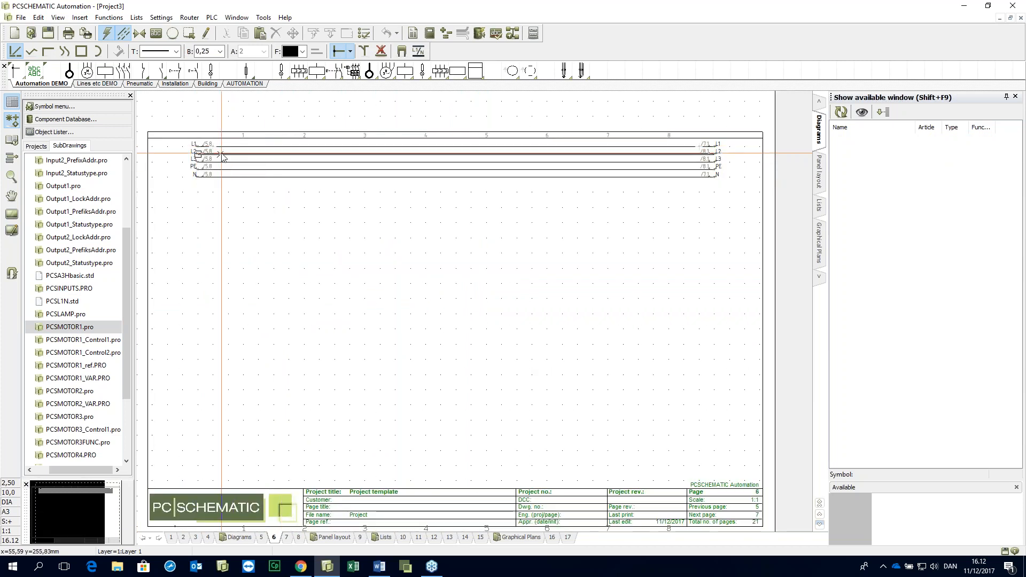
{"action": "scroll", "coordinate": [180, 319], "scroll_direction": "up", "scroll_amount": 5, "text": "ctrl"}
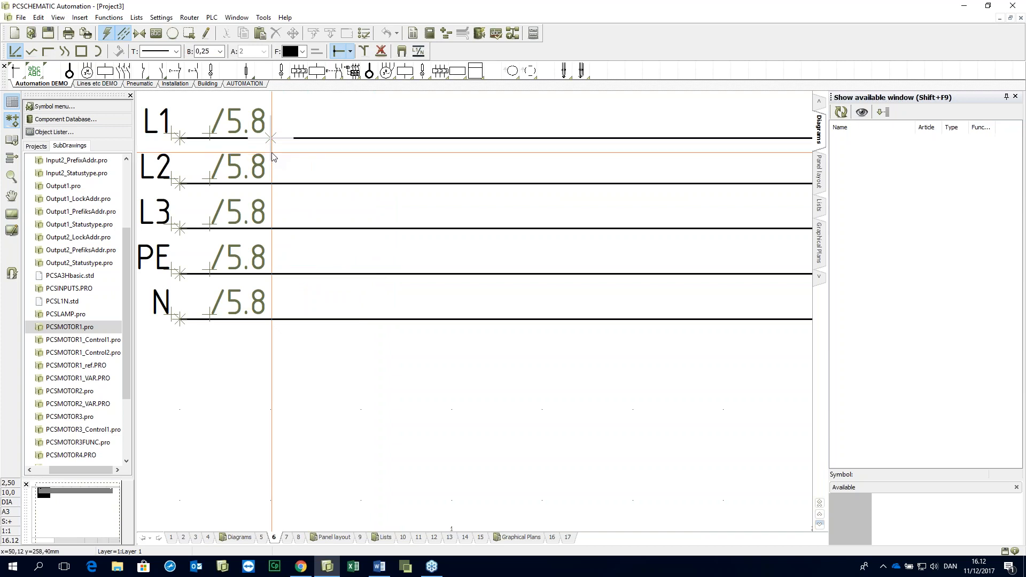
Step: Examine the supply lines L1, L2, L3, PE and N and their page references at both ends of diagram page 6
{"action": "scroll", "coordinate": [273, 155], "scroll_direction": "down", "scroll_amount": 2}
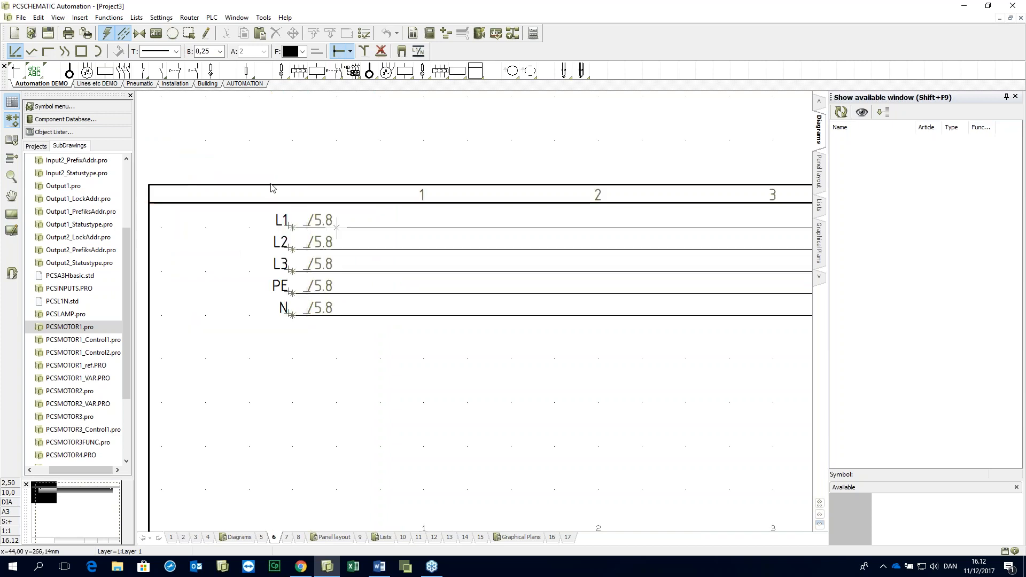
{"action": "scroll", "coordinate": [254, 137], "scroll_direction": "down", "scroll_amount": 2}
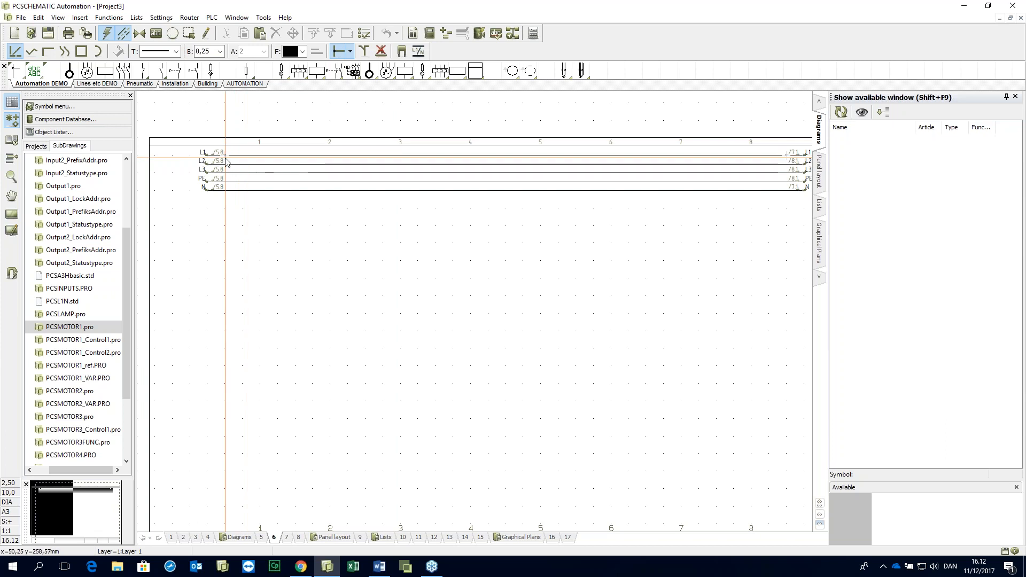
{"action": "left_click", "coordinate": [776, 162]}
{"action": "scroll", "coordinate": [776, 163], "scroll_direction": "up", "scroll_amount": 2, "text": "ctrl"}
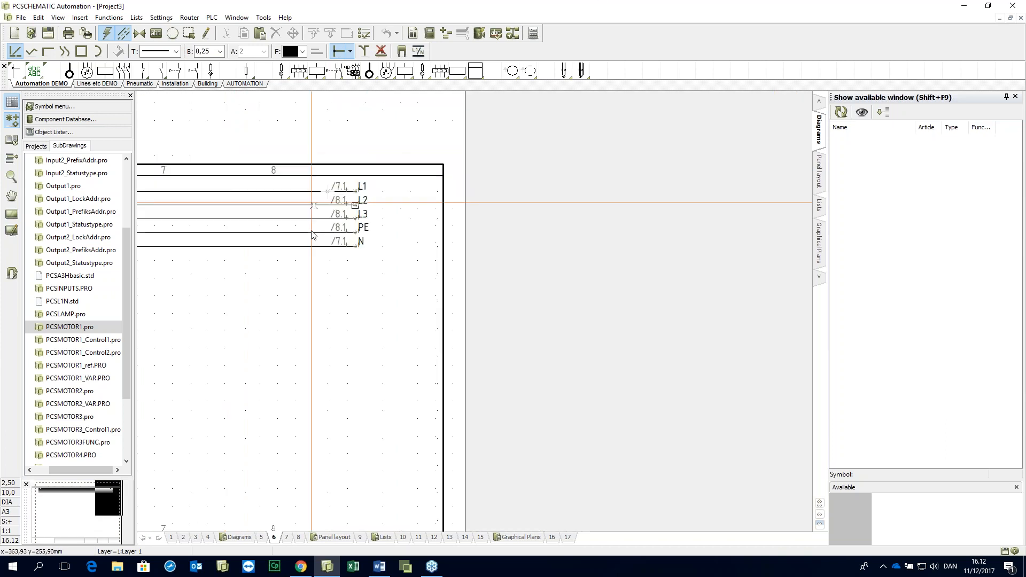
{"action": "scroll", "coordinate": [311, 231], "scroll_direction": "up", "scroll_amount": 1, "text": "ctrl"}
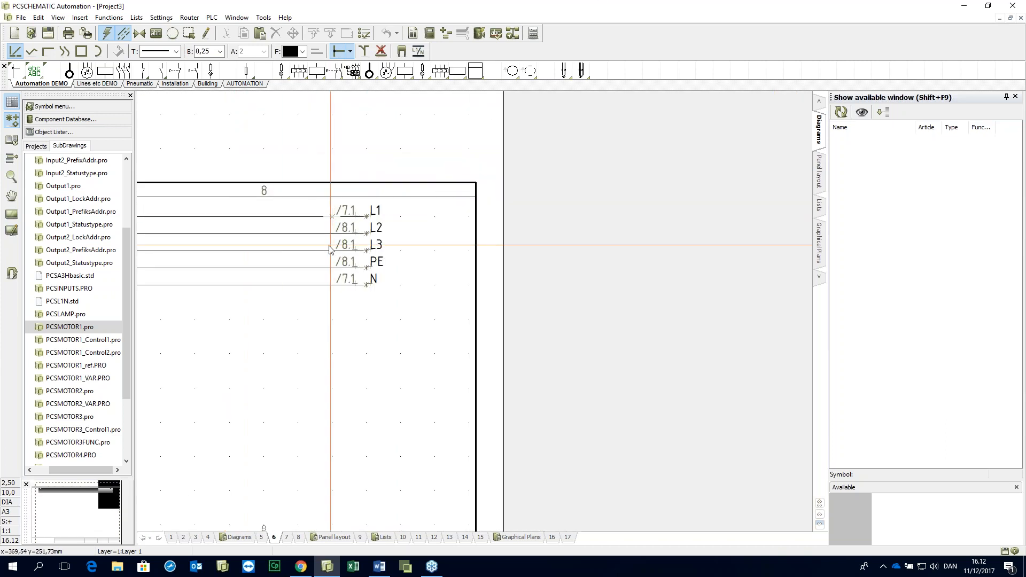
{"action": "scroll", "coordinate": [329, 249], "scroll_direction": "down", "scroll_amount": 3, "text": "ctrl"}
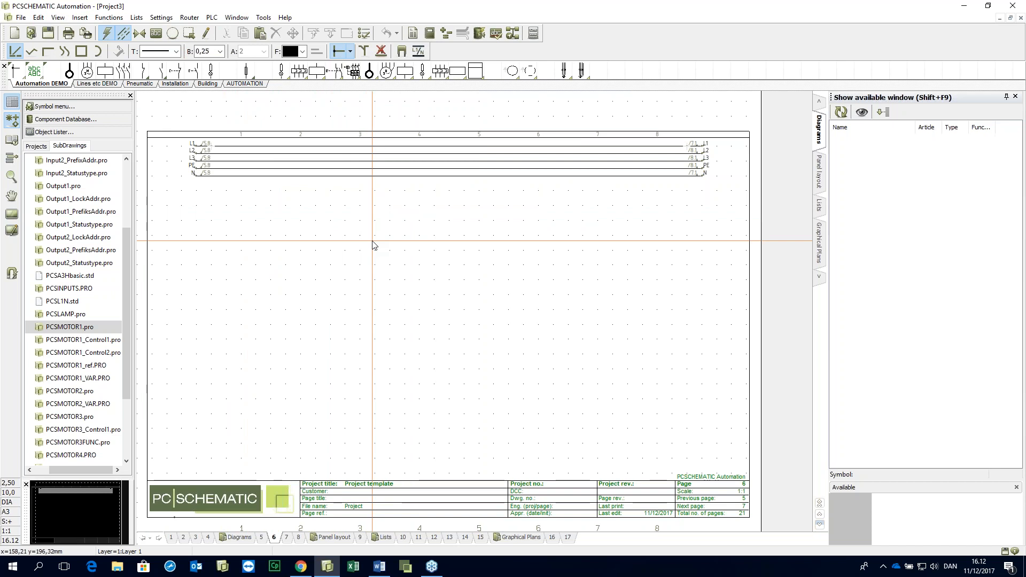
Step: Place the PCSMOTOR1.pro subdrawing on the supply lines of diagram page 6, at columns 1 and 2
{"action": "left_click", "coordinate": [77, 327]}
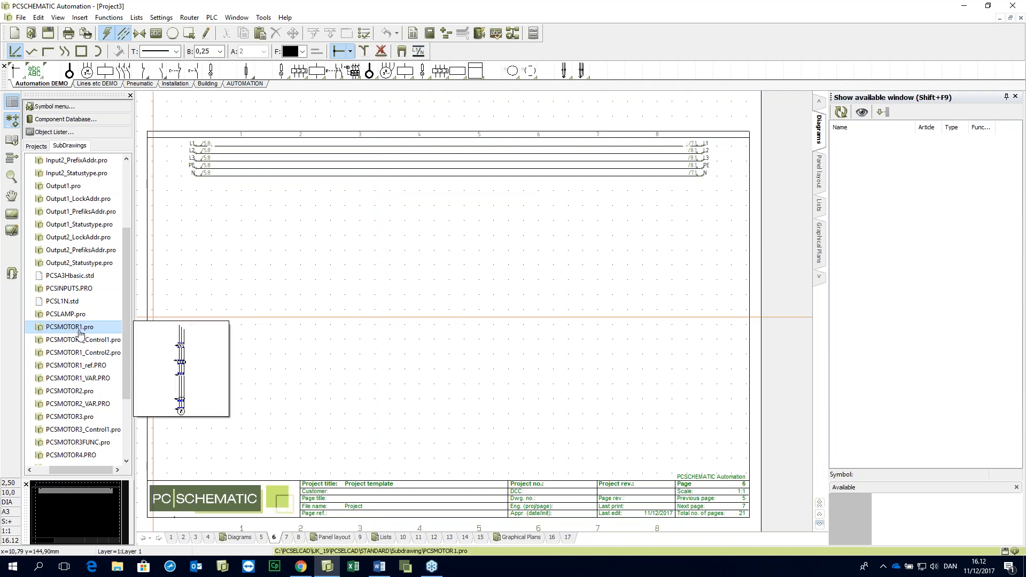
{"action": "mouse_move", "coordinate": [79, 331]}
{"action": "left_mouse_down"}
{"action": "mouse_move", "coordinate": [188, 275]}
{"action": "mouse_move", "coordinate": [249, 272]}
{"action": "left_mouse_up"}
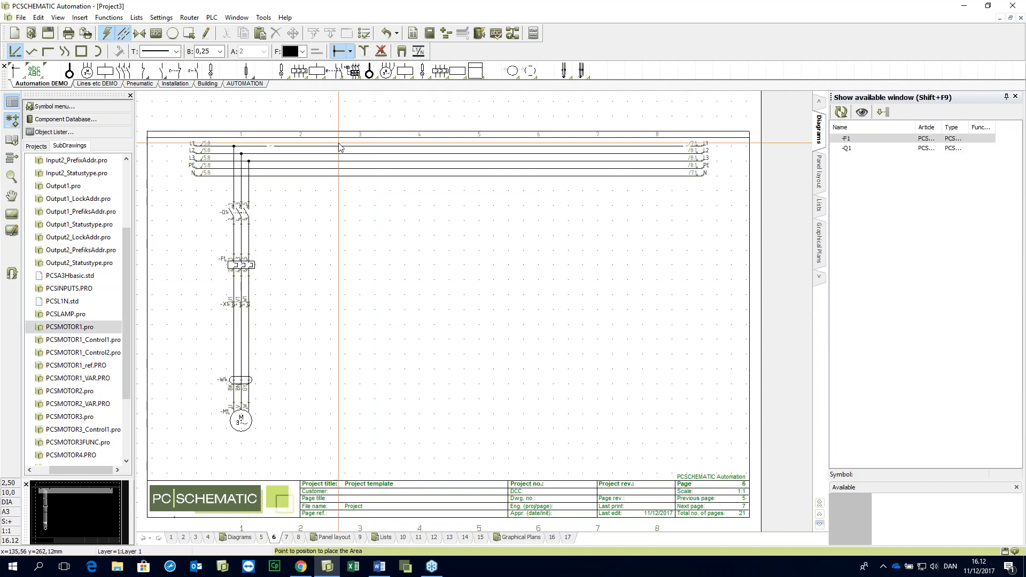
{"action": "key", "text": "Escape"}
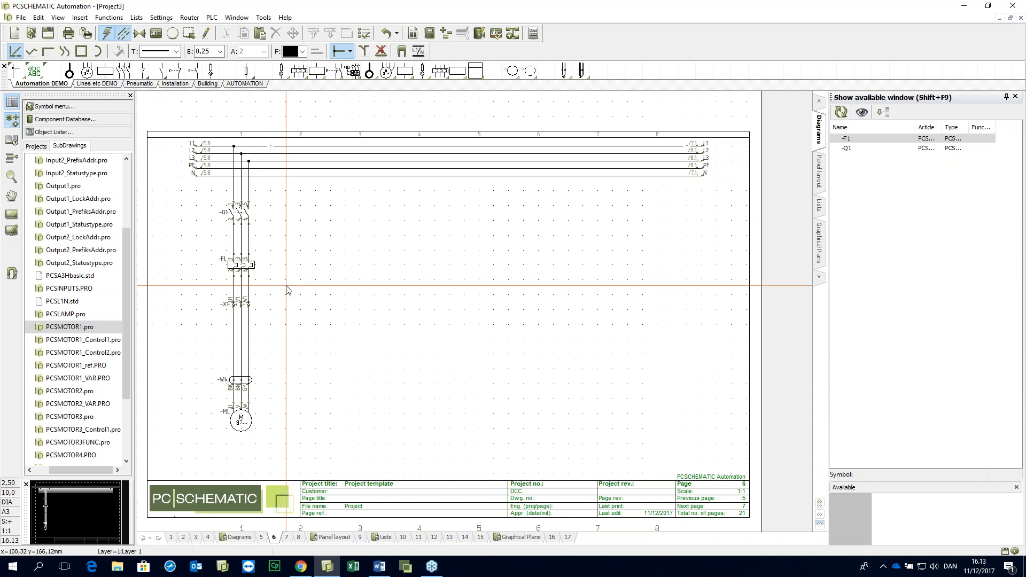
{"action": "left_click", "coordinate": [57, 331]}
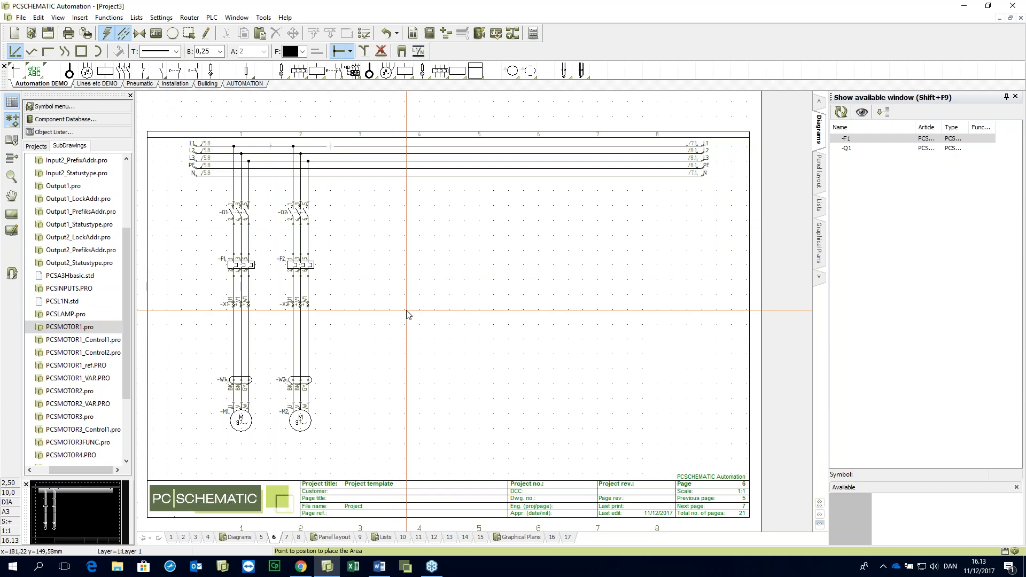
Step: Open the PCSMOTOR1.pro subdrawing for editing, examine its numbered insertion points above the motor circuit, and close the file
{"action": "right_click", "coordinate": [71, 327]}
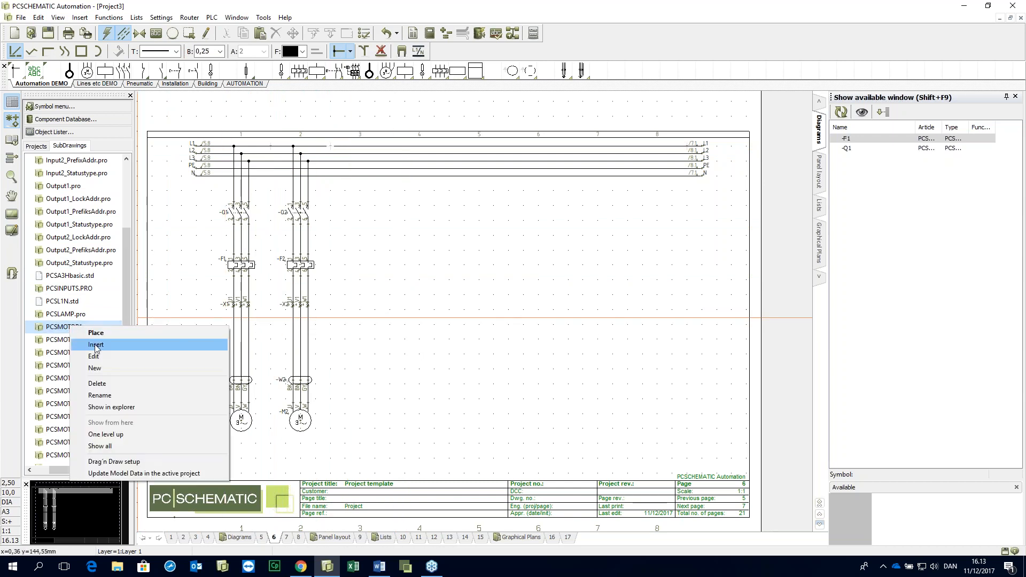
{"action": "left_click", "coordinate": [95, 358]}
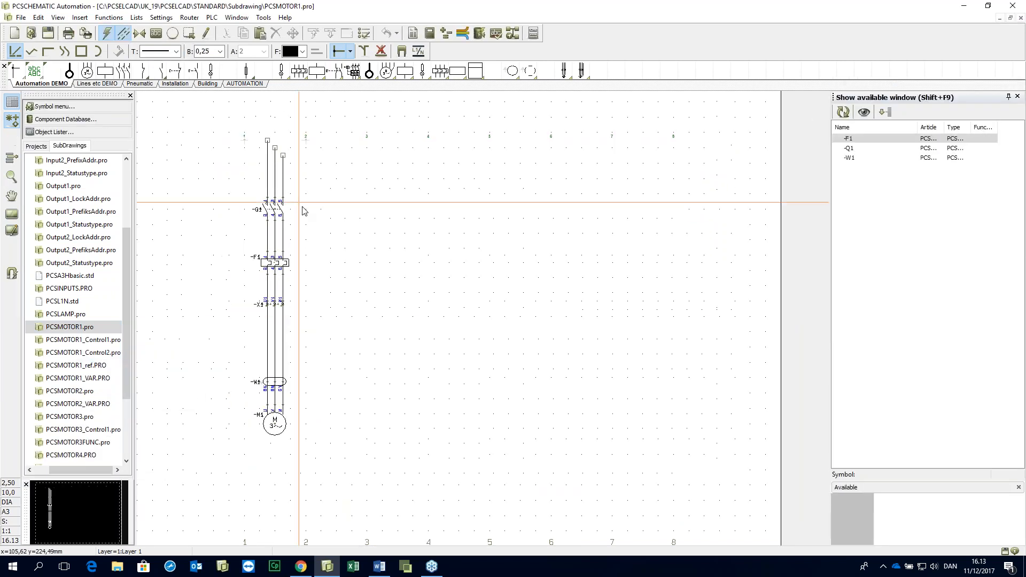
{"action": "scroll", "coordinate": [274, 151], "scroll_direction": "up", "scroll_amount": 4, "text": "ctrl"}
{"action": "scroll", "coordinate": [478, 209], "scroll_direction": "up", "scroll_amount": 3, "text": "ctrl"}
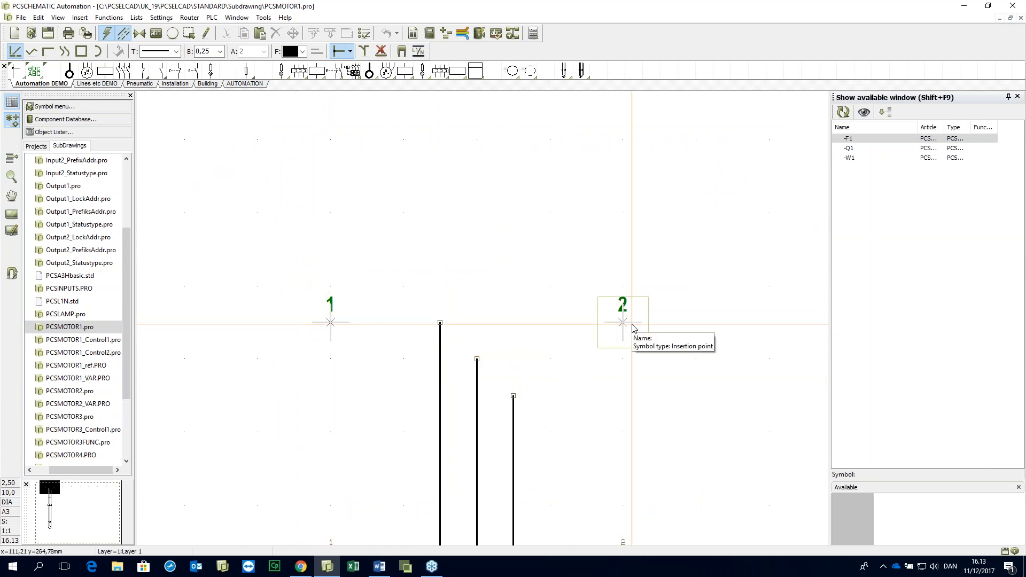
{"action": "scroll", "coordinate": [601, 335], "scroll_direction": "down", "scroll_amount": 4}
{"action": "scroll", "coordinate": [451, 194], "scroll_direction": "down", "scroll_amount": 2}
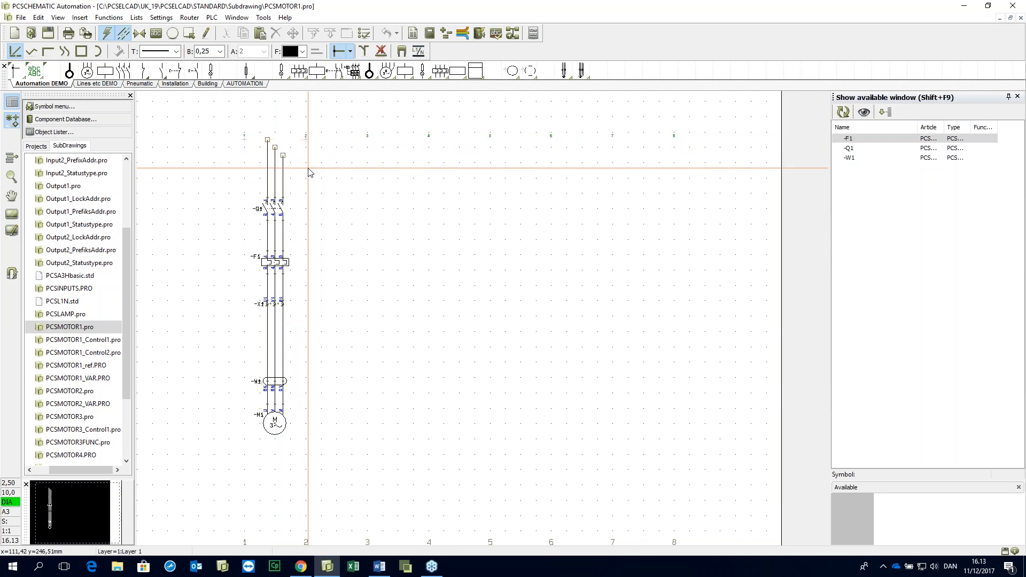
{"action": "left_click", "coordinate": [21, 18]}
{"action": "left_click", "coordinate": [38, 53]}
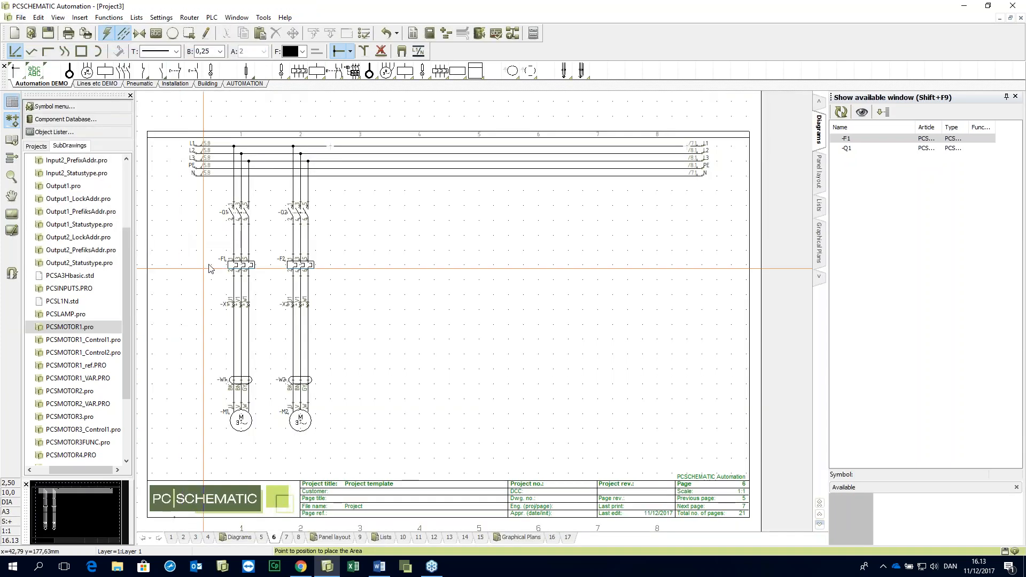
Step: Place a third PCSMOTOR1.pro subdrawing at column 3 of diagram page 6, and check the supply lines on page 7
{"action": "left_click_drag", "start_coordinate": [62, 327], "coordinate": [174, 266]}
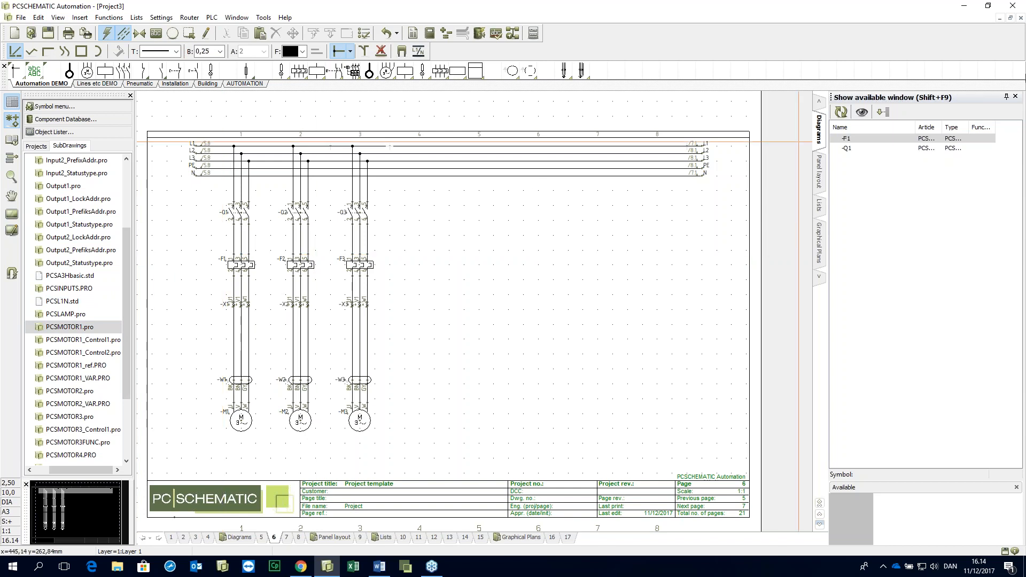
{"action": "left_click", "coordinate": [291, 539]}
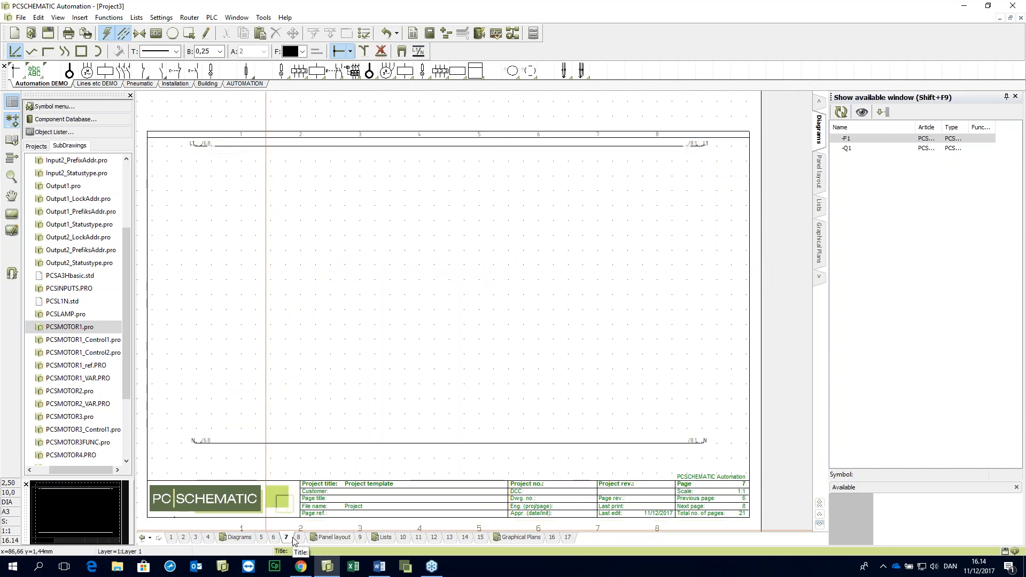
{"action": "left_click", "coordinate": [274, 538]}
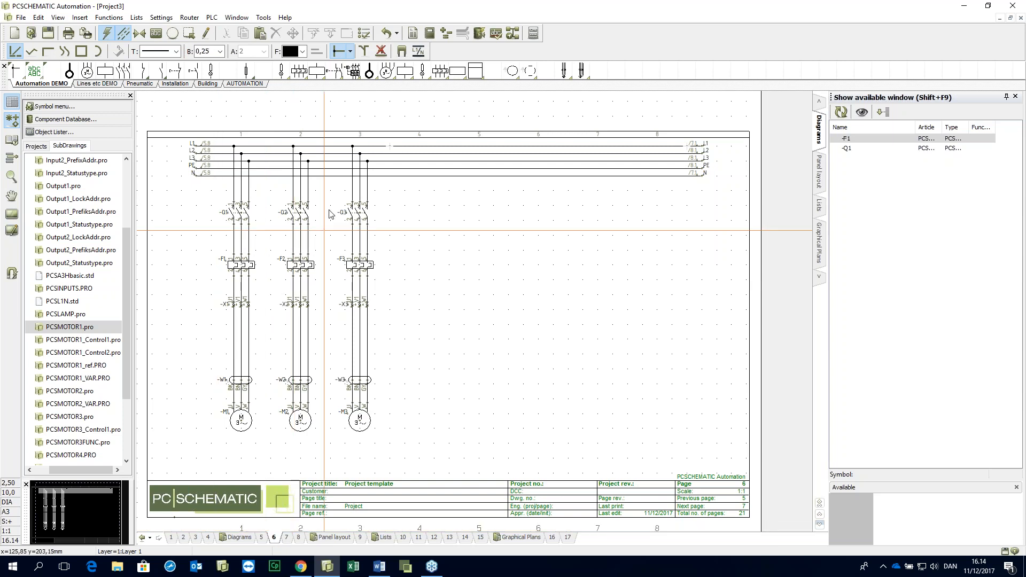
Step: Copy the column 3 motor circuit into a new blank project, with renaming of symbols and terminals from the next available number
{"action": "left_click", "coordinate": [189, 33]}
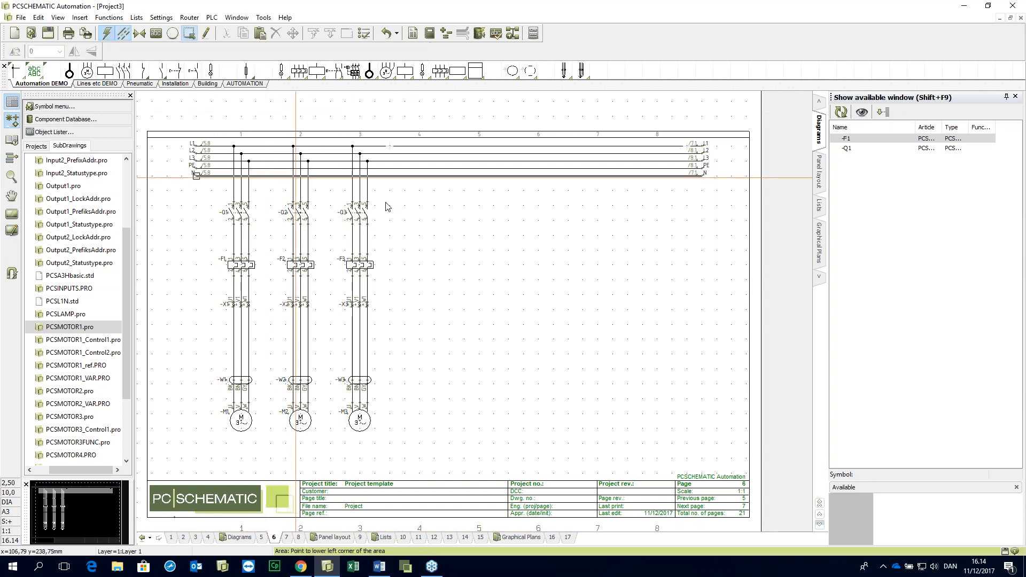
{"action": "left_click", "coordinate": [334, 138]}
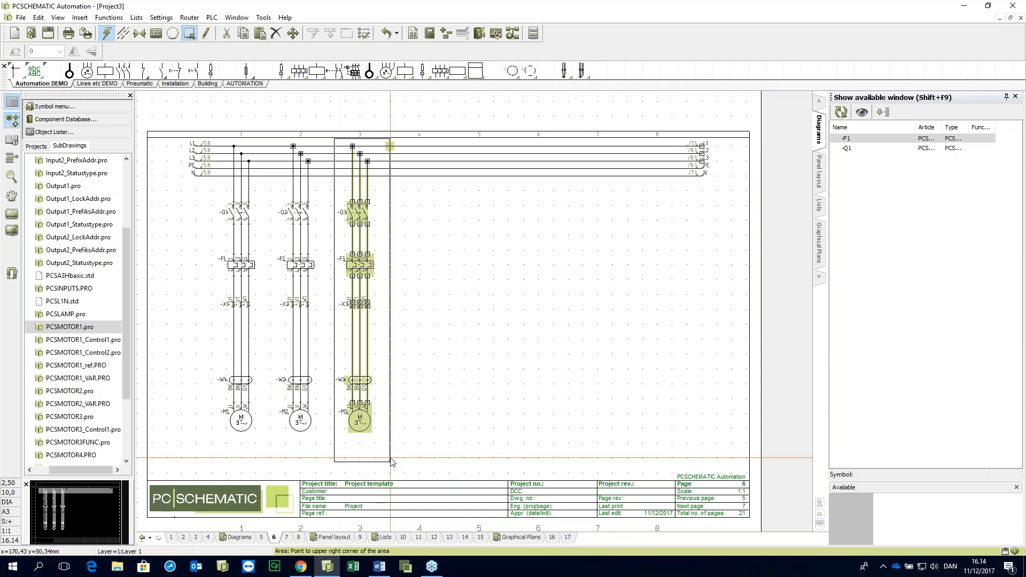
{"action": "key", "text": "ctrl+c"}
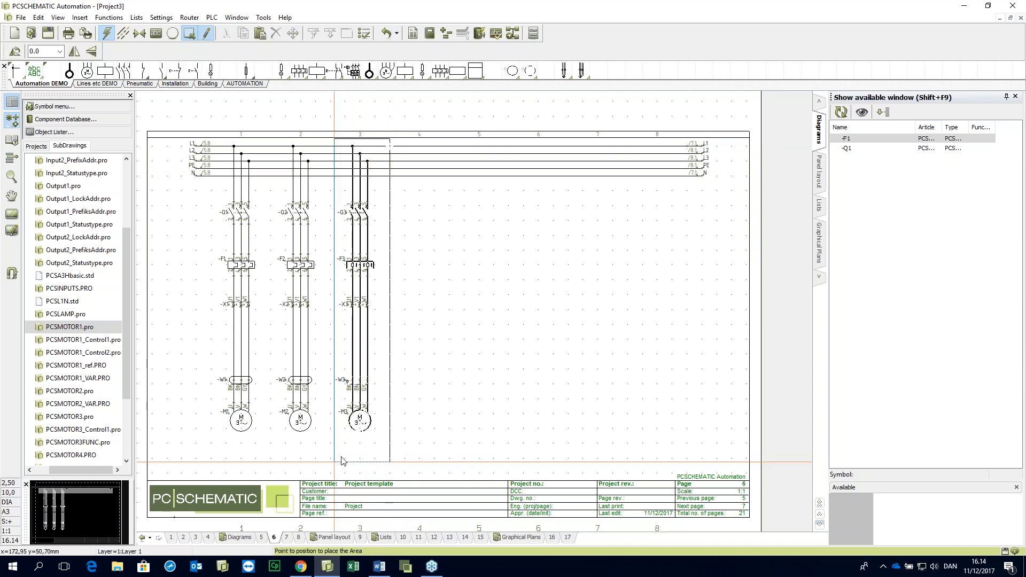
{"action": "left_click", "coordinate": [14, 33]}
{"action": "left_click", "coordinate": [774, 368]}
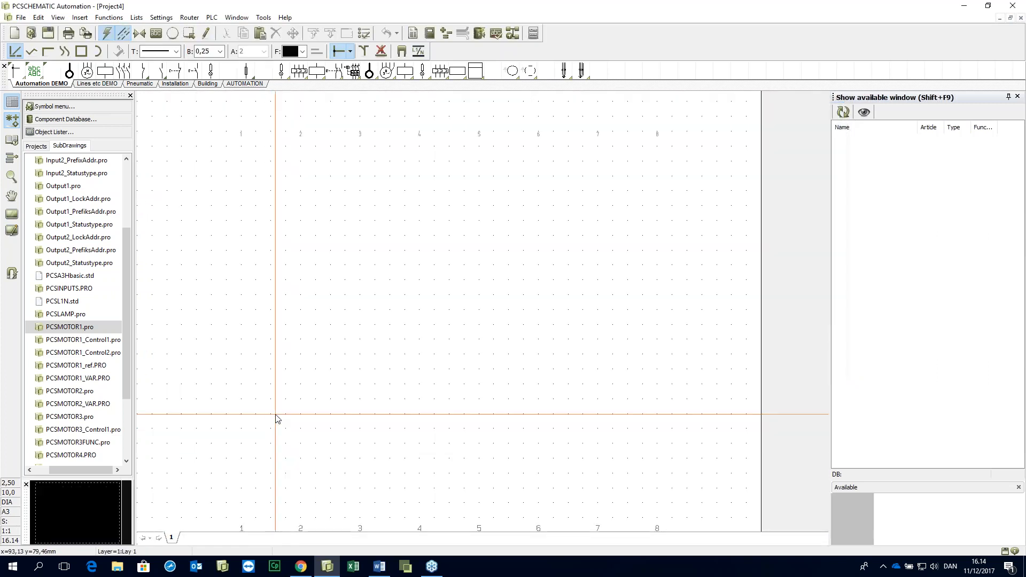
{"action": "left_click", "coordinate": [267, 469]}
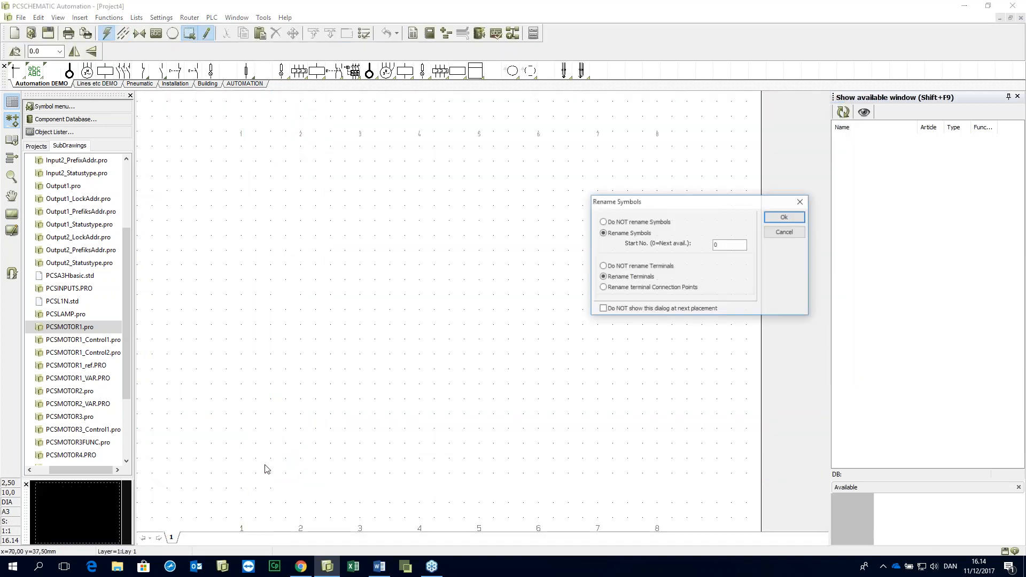
{"action": "left_click", "coordinate": [779, 218]}
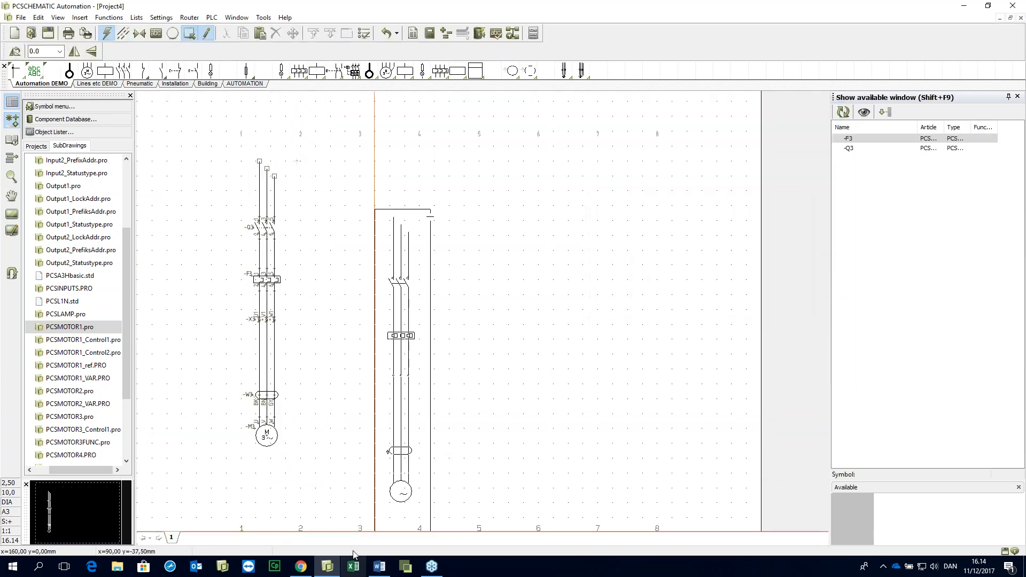
Step: Inspect the copied motor circuit, close the new project without saving, and cancel the pending circuit placement in the motor project
{"action": "scroll", "coordinate": [270, 287], "scroll_direction": "up", "scroll_amount": 4}
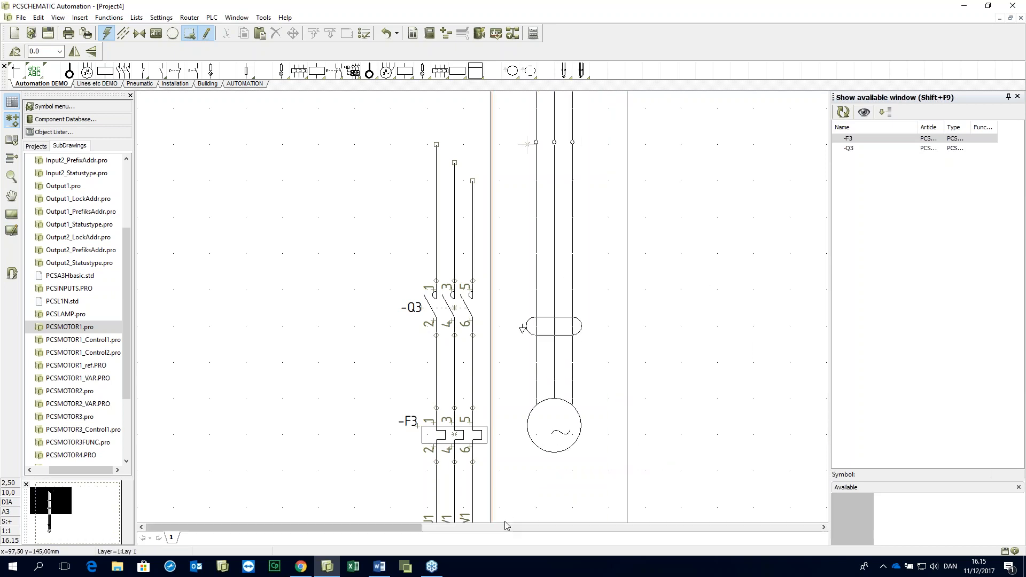
{"action": "scroll", "coordinate": [314, 303], "scroll_direction": "down", "scroll_amount": 3}
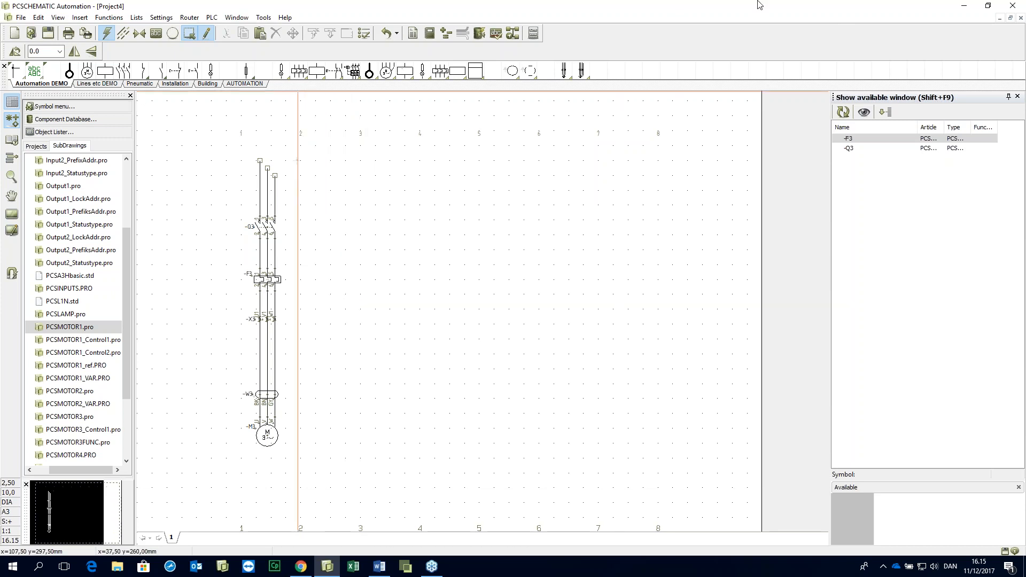
{"action": "left_click", "coordinate": [21, 17]}
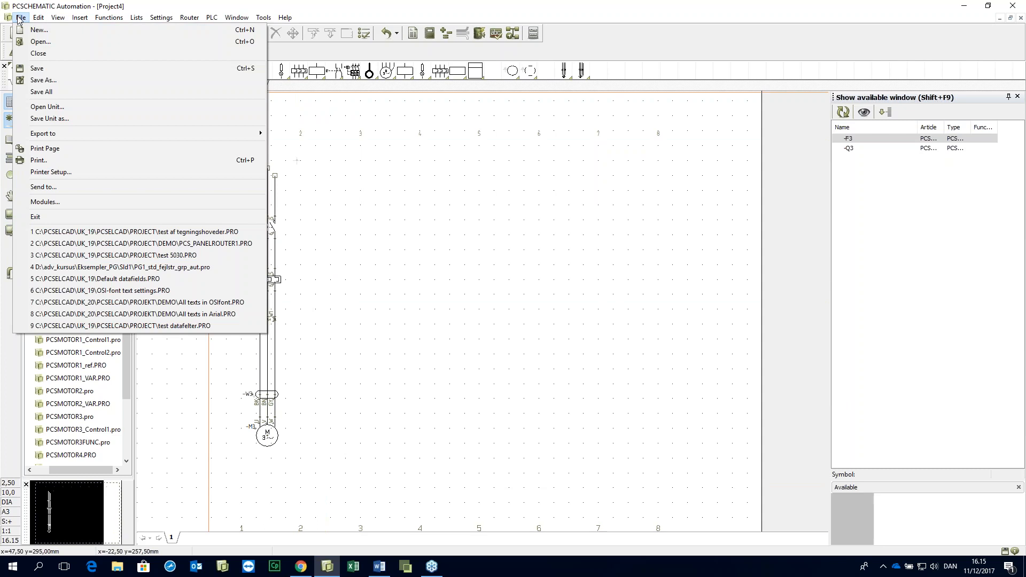
{"action": "left_click", "coordinate": [24, 50]}
{"action": "left_click", "coordinate": [513, 294]}
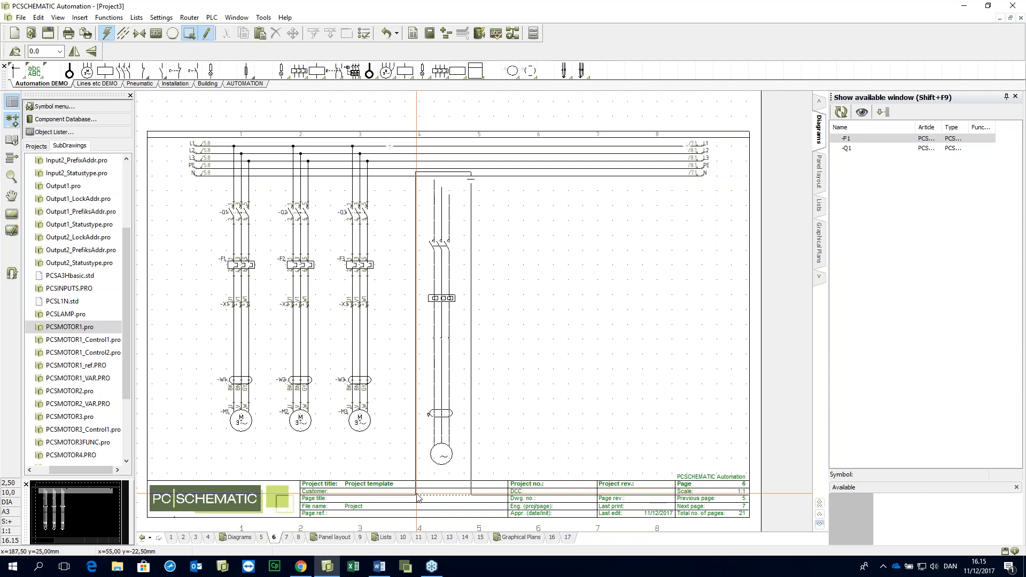
{"action": "key", "text": "Escape"}
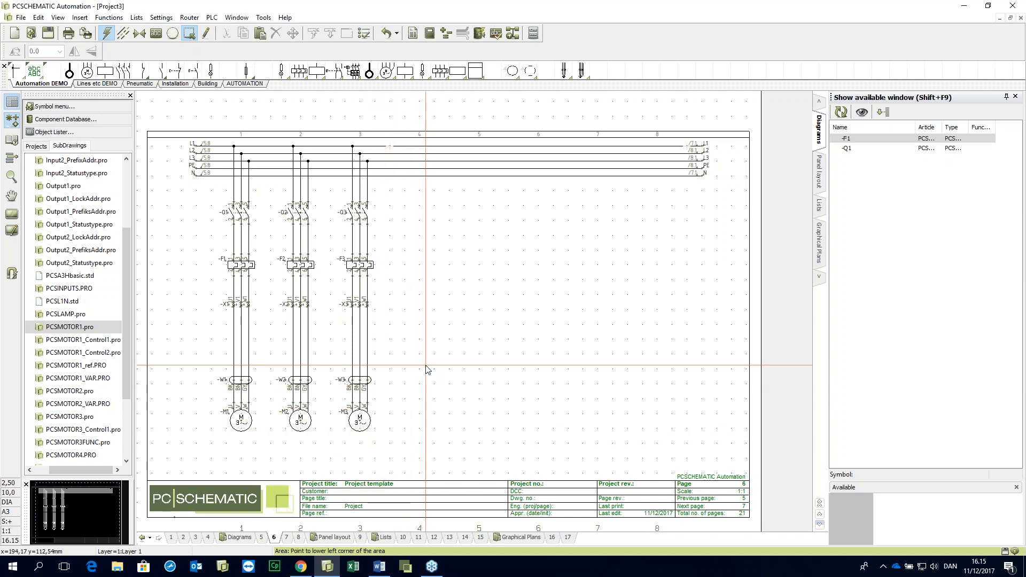
Step: Open and dismiss the line article data of a conductor in the column 3 motor circuit, and view diagram page 7
{"action": "double_click", "coordinate": [367, 342]}
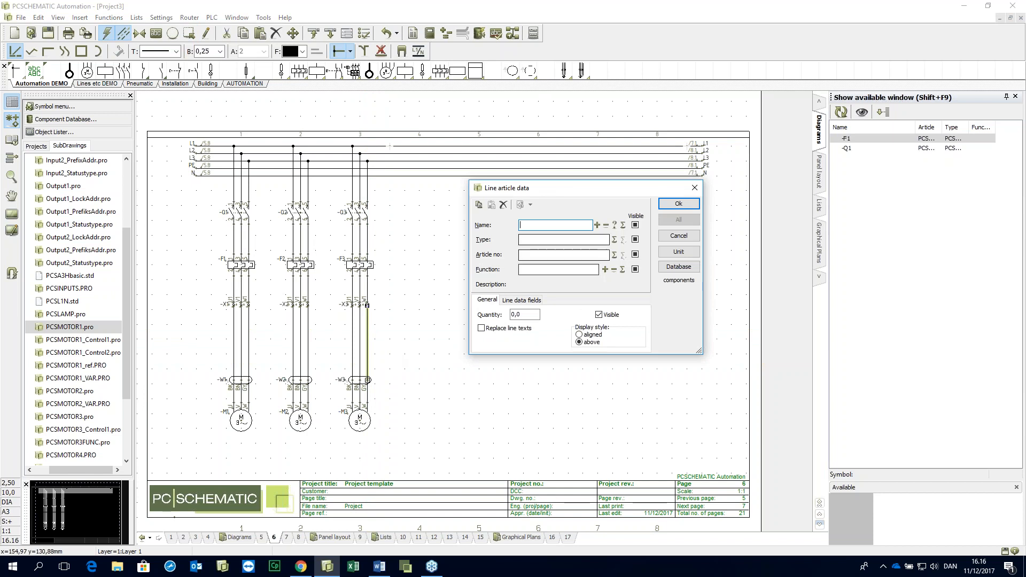
{"action": "left_click", "coordinate": [678, 236]}
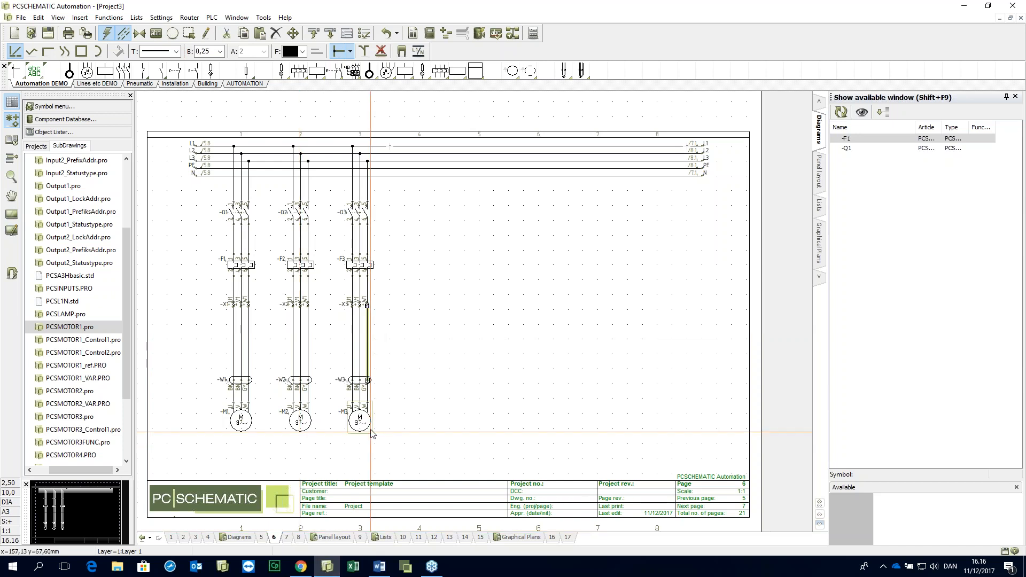
{"action": "mouse_move", "coordinate": [373, 433]}
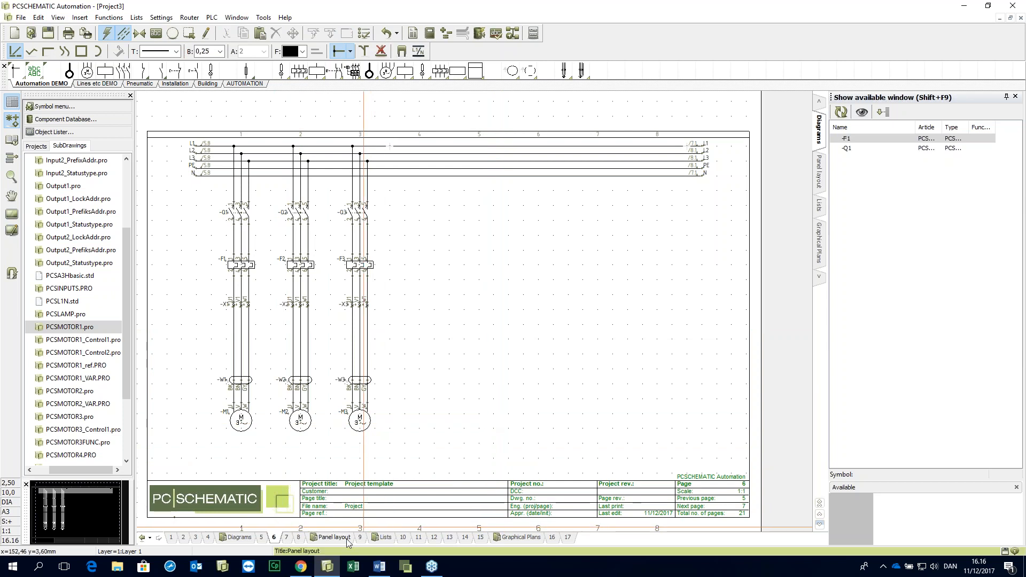
{"action": "left_click", "coordinate": [290, 537]}
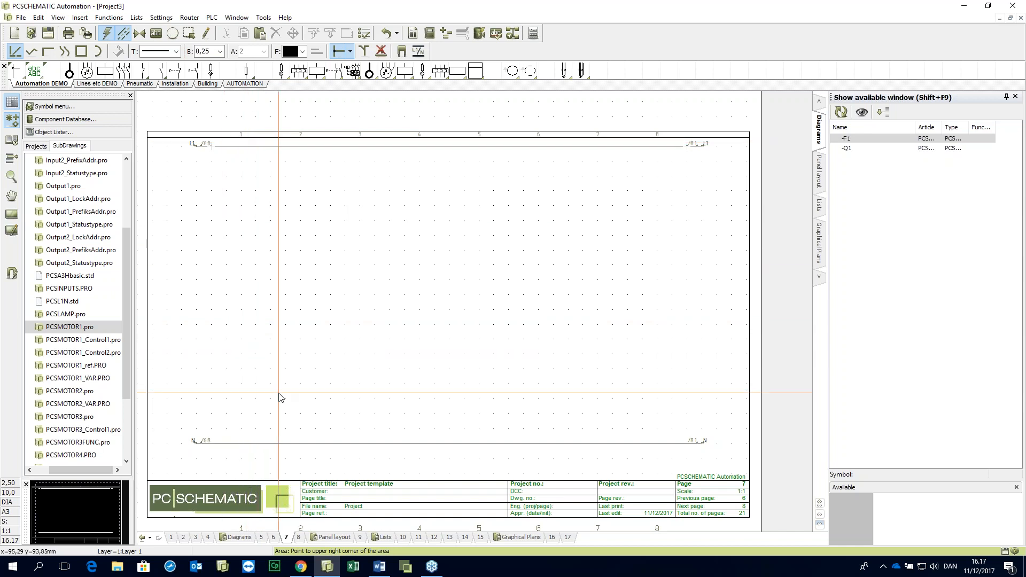
Step: Create a new blank project and draw a vertical line about 212.5 mm long at column 1, with both ends parked
{"action": "left_click", "coordinate": [15, 32]}
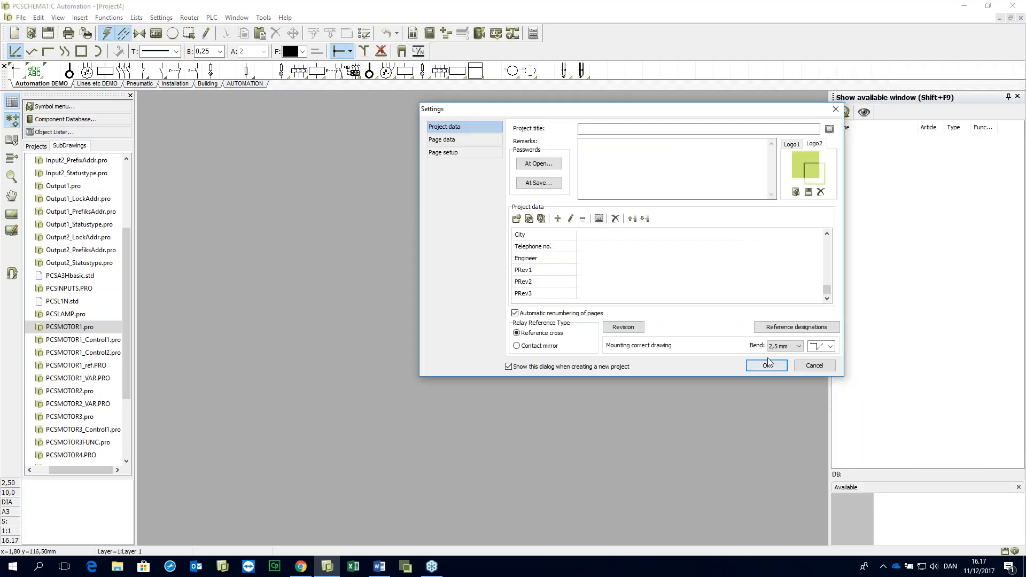
{"action": "left_click", "coordinate": [766, 365]}
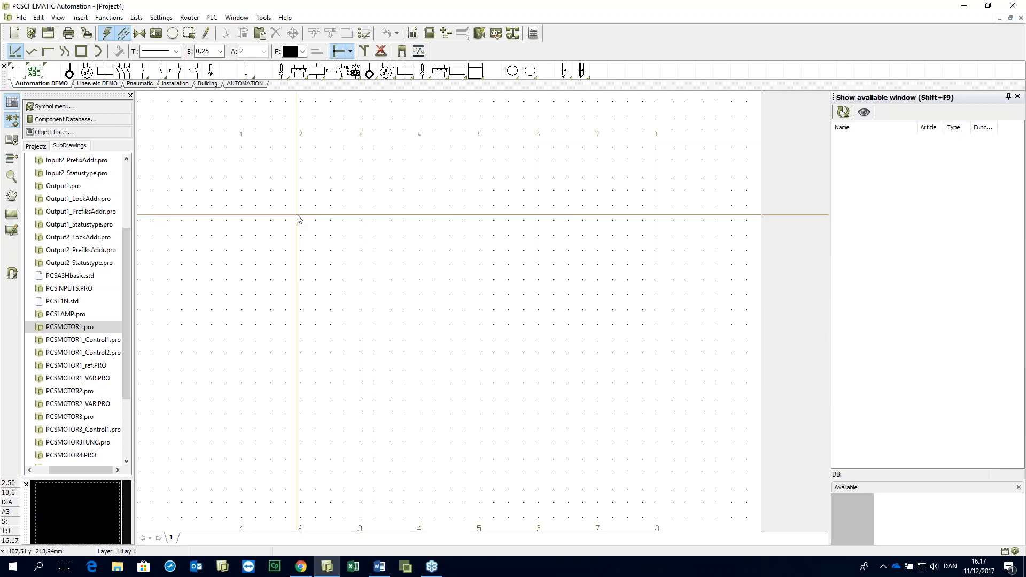
{"action": "left_click", "coordinate": [11, 66]}
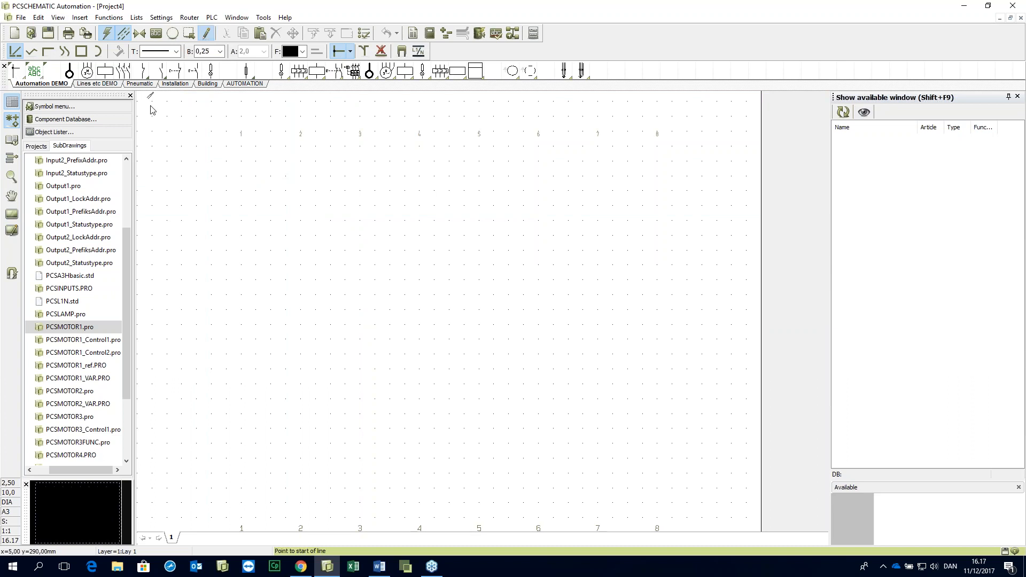
{"action": "left_click", "coordinate": [243, 163]}
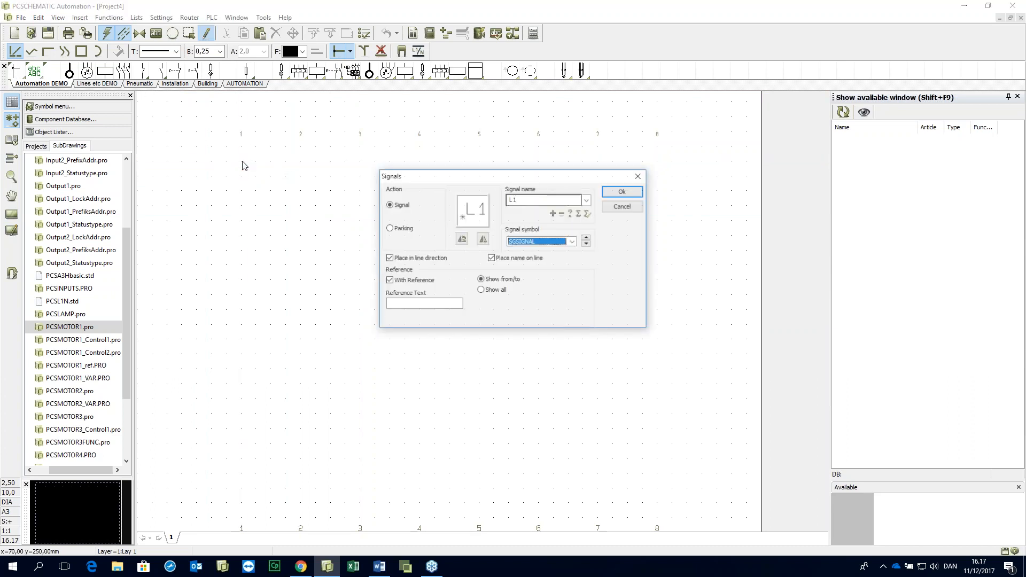
{"action": "left_click", "coordinate": [405, 228]}
{"action": "left_click", "coordinate": [623, 192]}
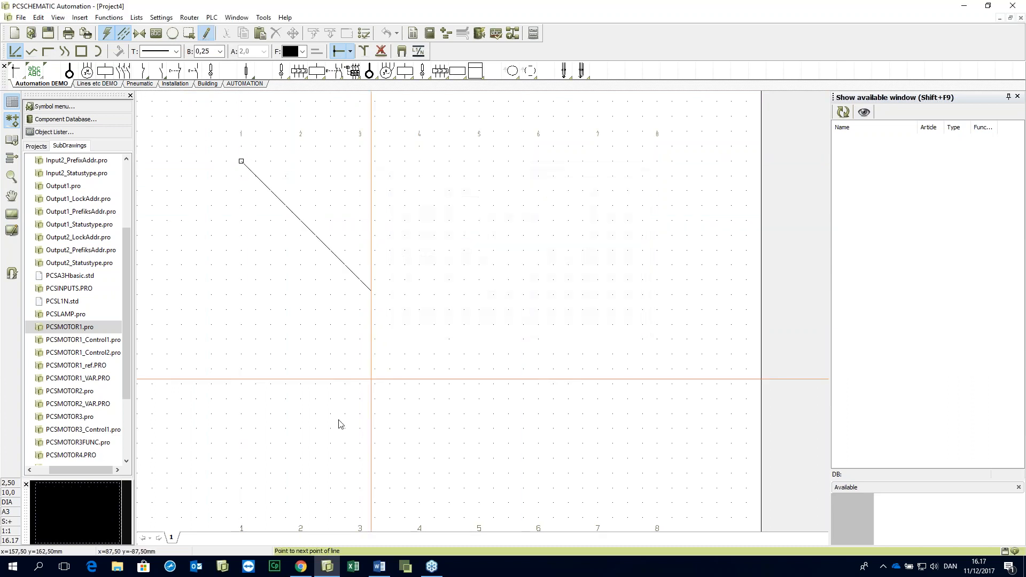
{"action": "left_click", "coordinate": [241, 476]}
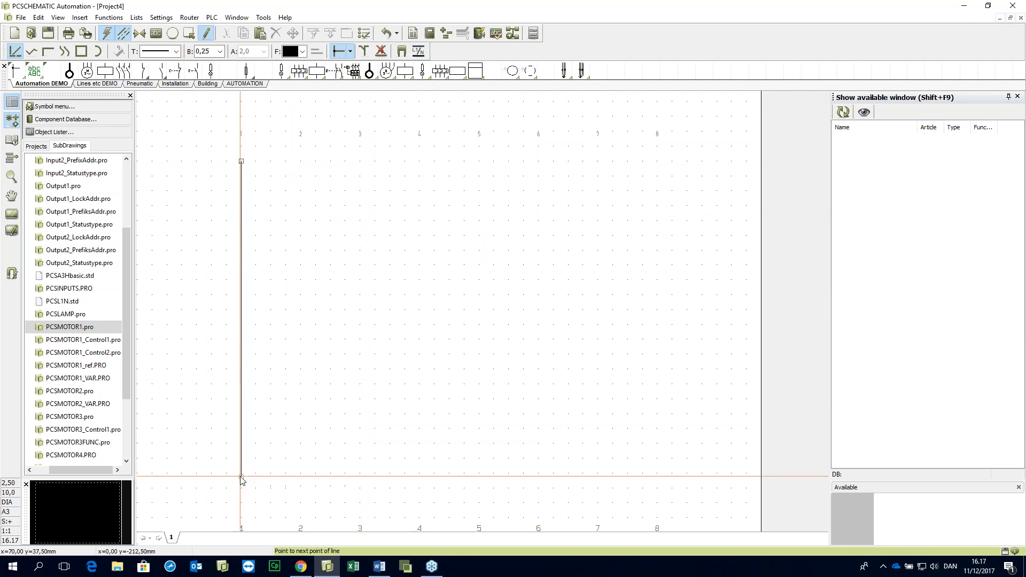
{"action": "right_click", "coordinate": [261, 489]}
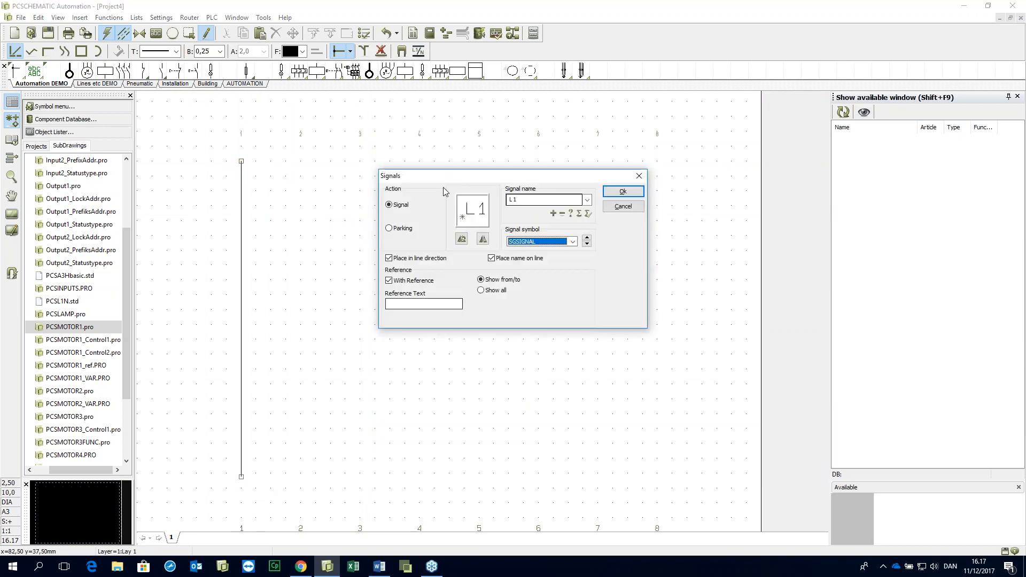
{"action": "left_click", "coordinate": [398, 229]}
{"action": "left_click", "coordinate": [614, 193]}
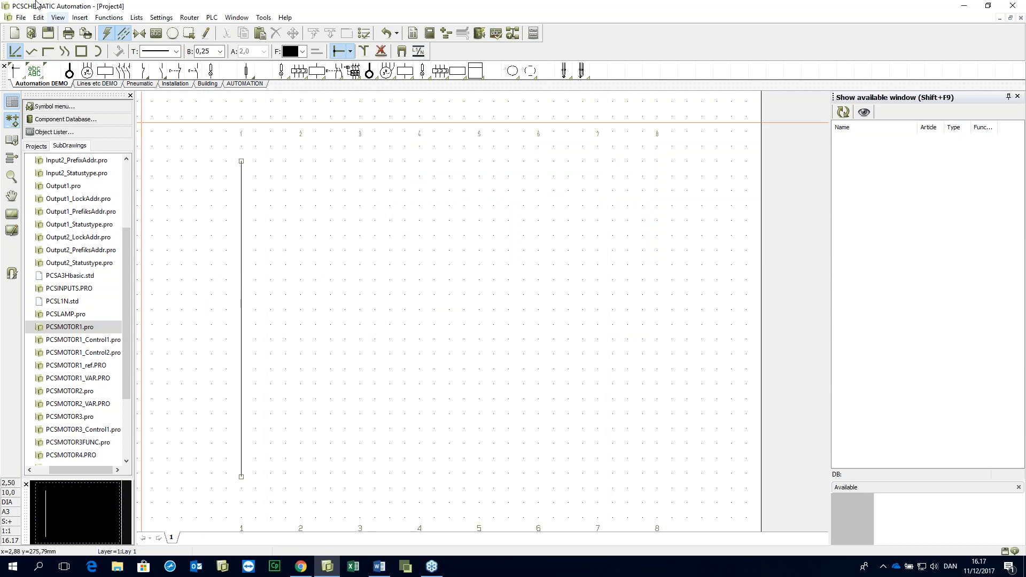
Step: Close the blank project containing the parked line without saving it
{"action": "left_click", "coordinate": [21, 17]}
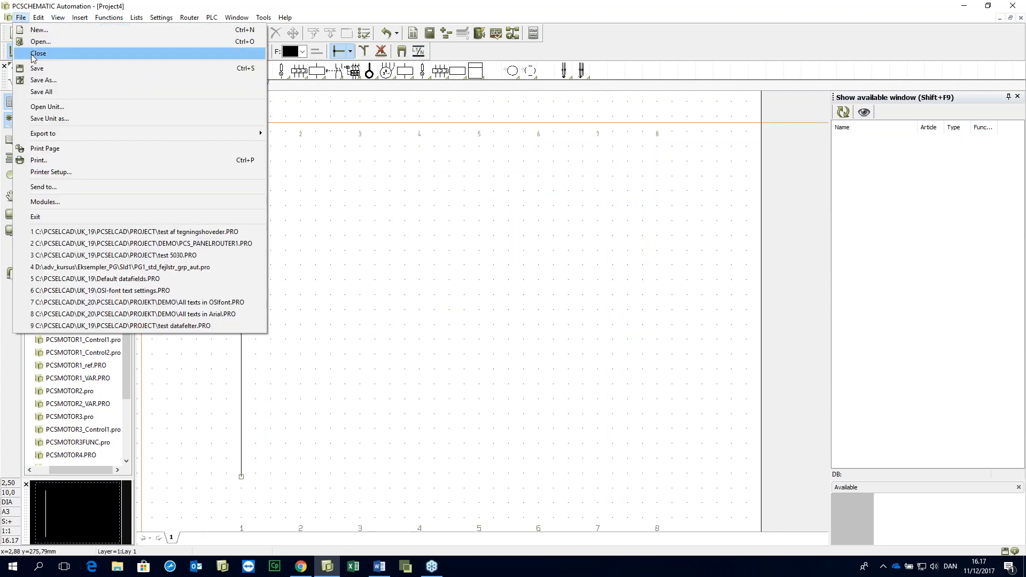
{"action": "left_click", "coordinate": [33, 52]}
{"action": "left_click", "coordinate": [508, 295]}
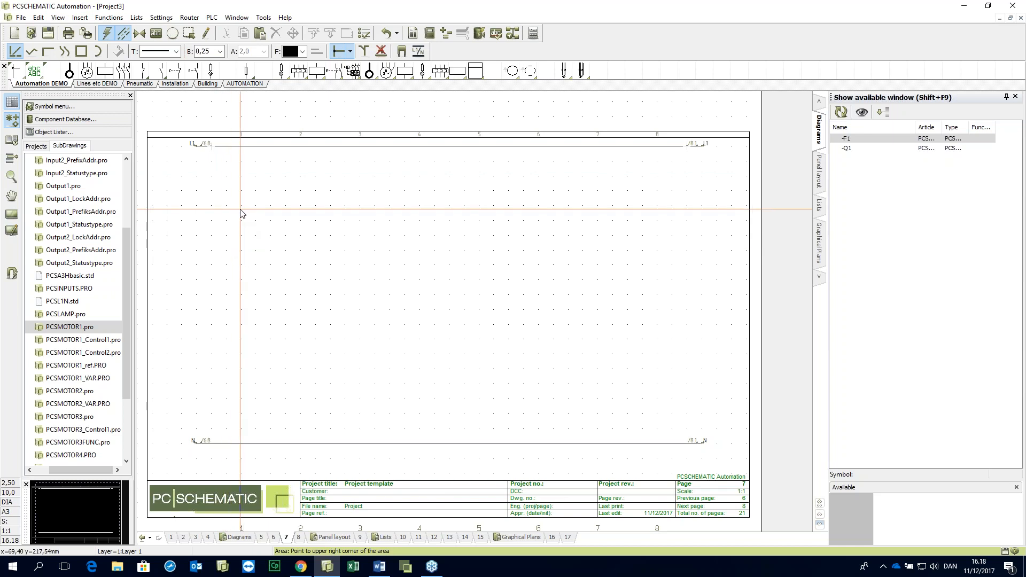
Step: Place lamp symbol 08-10B01 at column 1 of diagram page 7, wired between the L1 and N lines, and name it -P1
{"action": "left_click", "coordinate": [211, 71]}
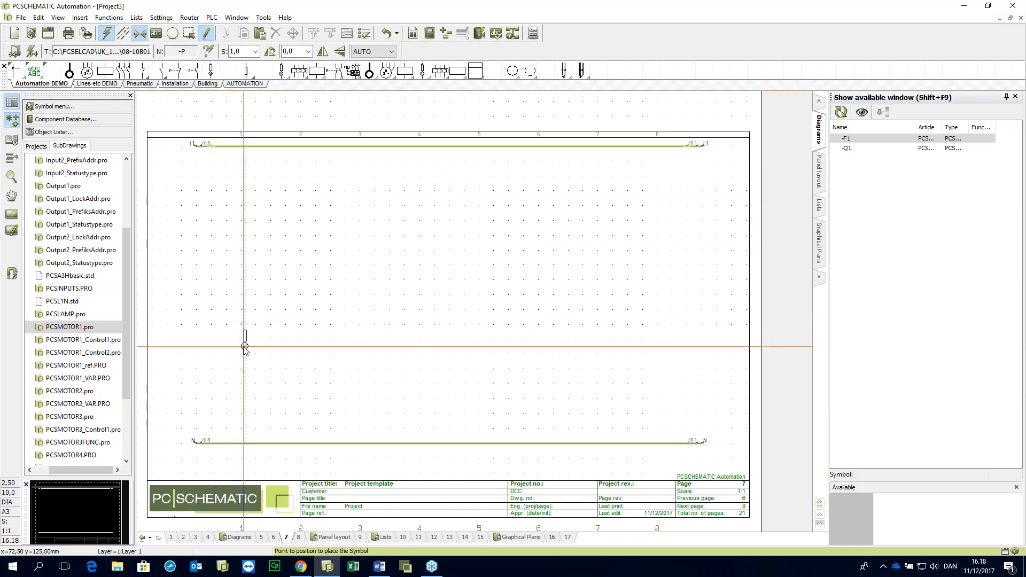
{"action": "left_click", "coordinate": [242, 318]}
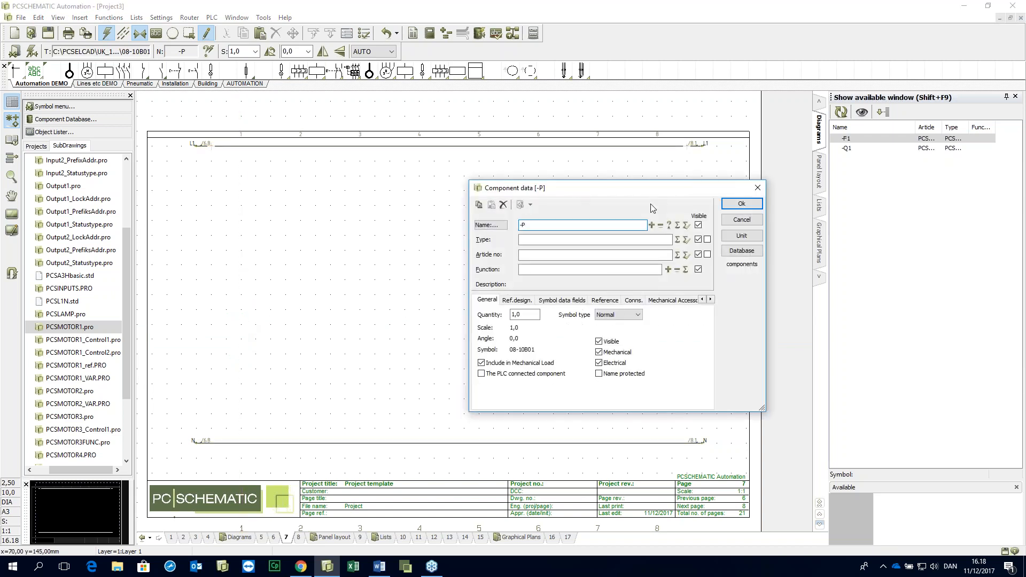
{"action": "left_click", "coordinate": [651, 226]}
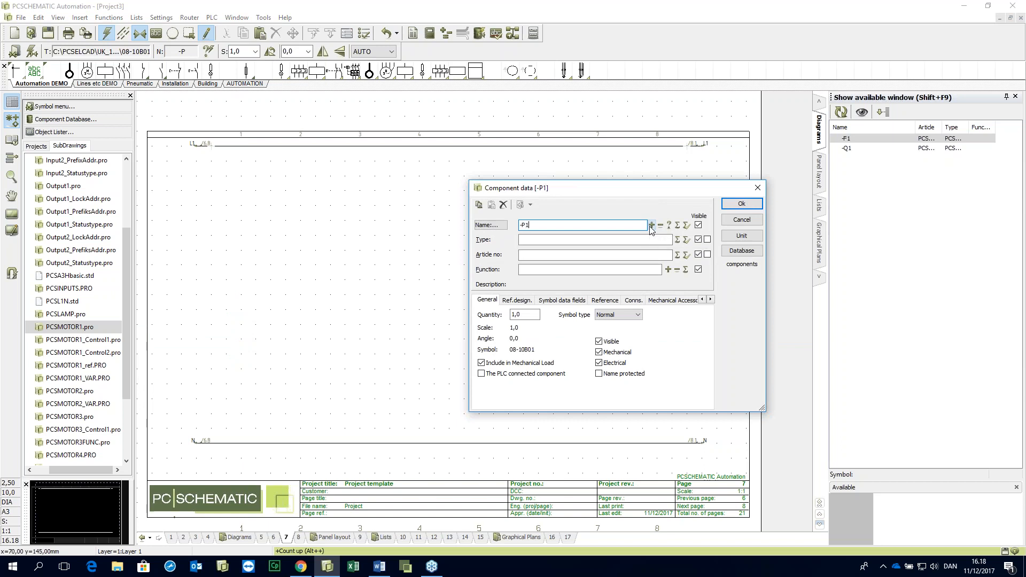
{"action": "left_click", "coordinate": [737, 204]}
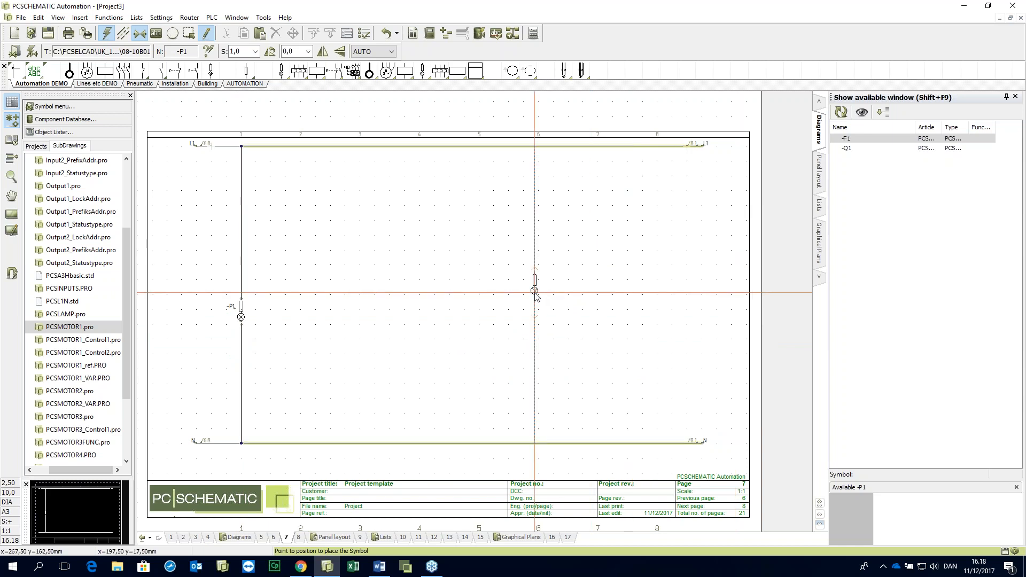
{"action": "key", "text": "Escape"}
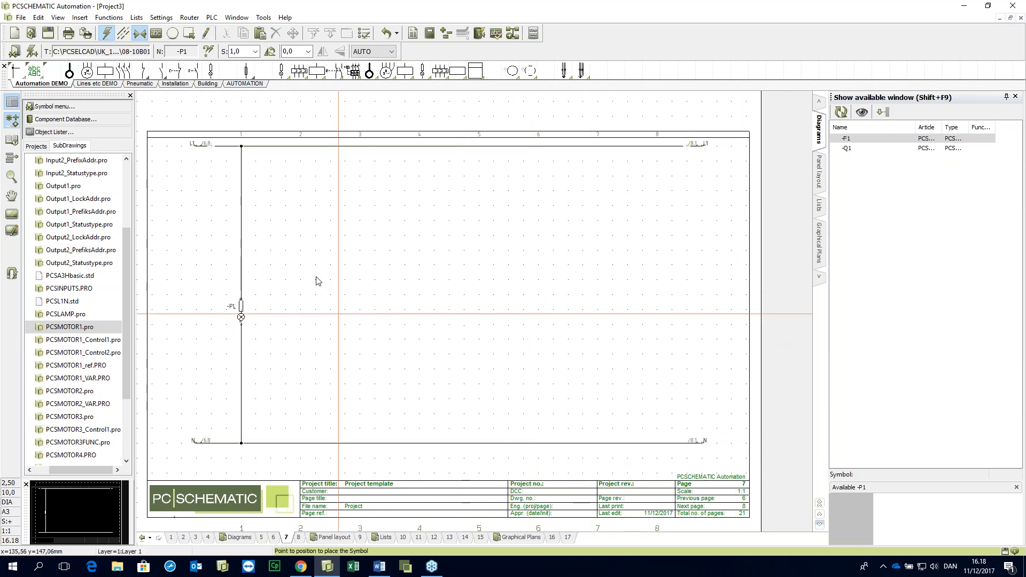
Step: Rename the connections of lamp -P1 to X1 and X2
{"action": "double_click", "coordinate": [241, 317]}
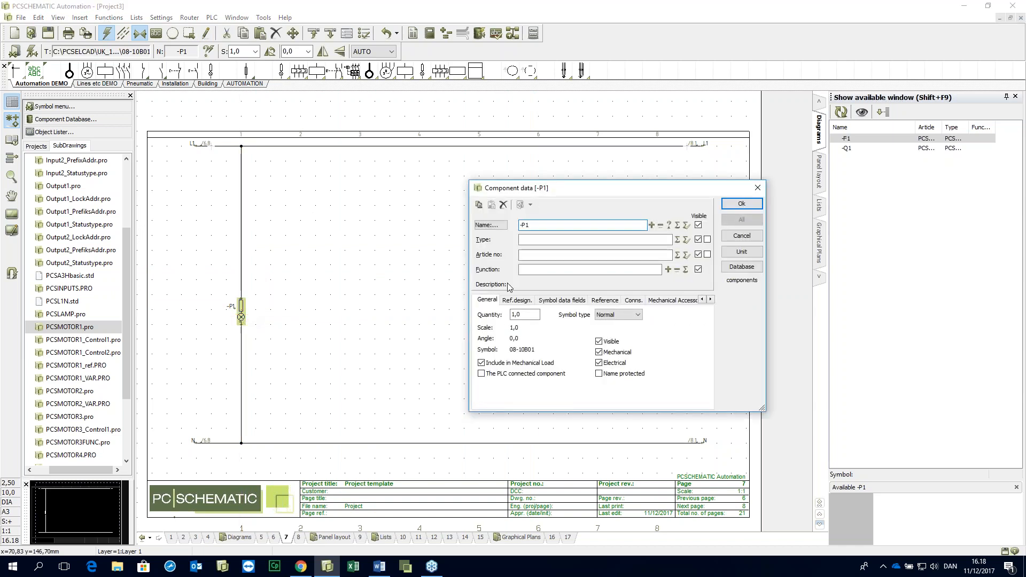
{"action": "left_click", "coordinate": [633, 300]}
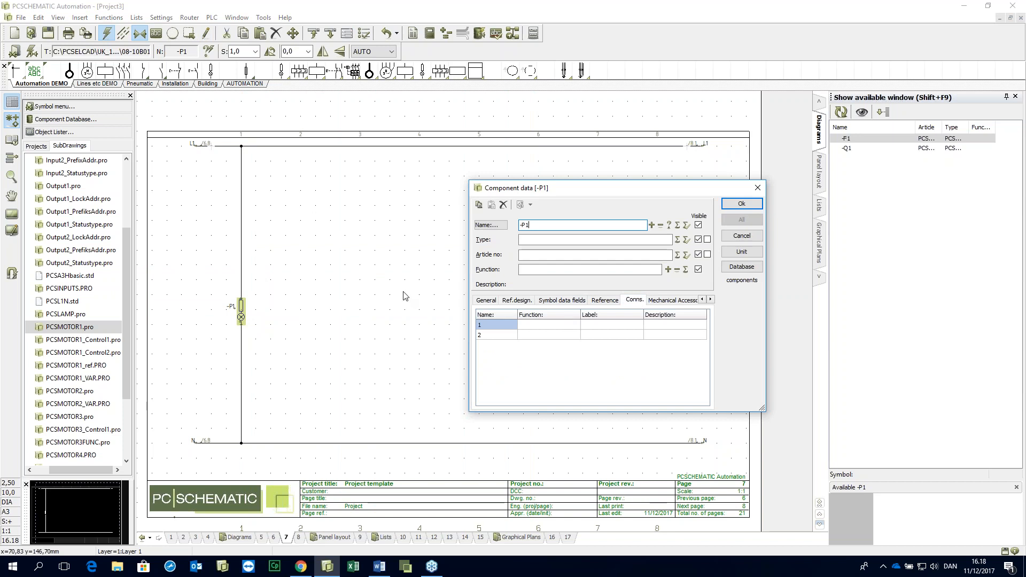
{"action": "left_click", "coordinate": [495, 326]}
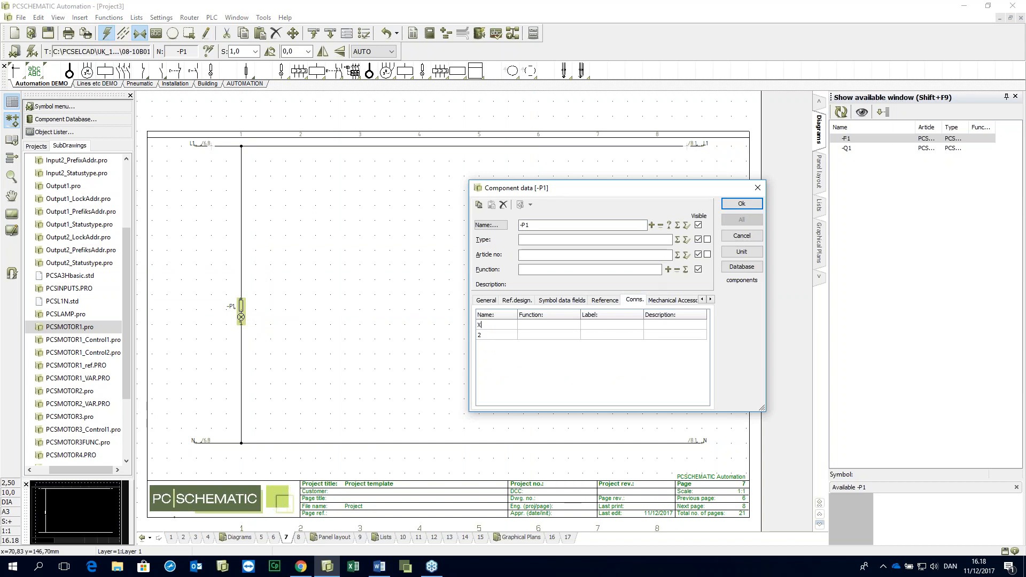
{"action": "key", "text": "Down"}
{"action": "type", "text": "X2"}
{"action": "key", "text": "Return"}
{"action": "left_click", "coordinate": [237, 324]}
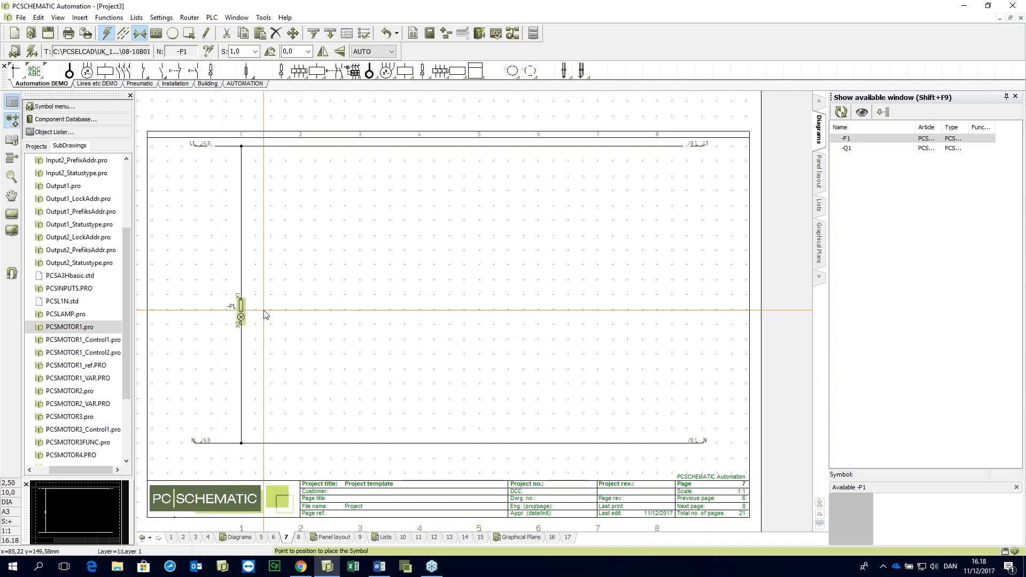
Step: Place insertion points on the L1 supply line on both sides of the lamp branch at column 1
{"action": "scroll", "coordinate": [230, 192], "scroll_direction": "up", "scroll_amount": 3}
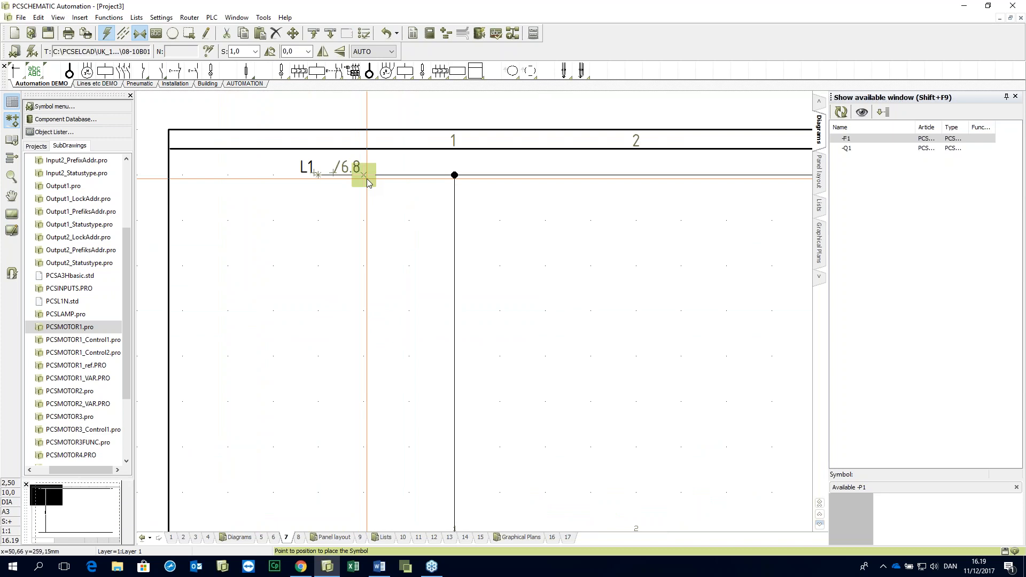
{"action": "left_click", "coordinate": [366, 179]}
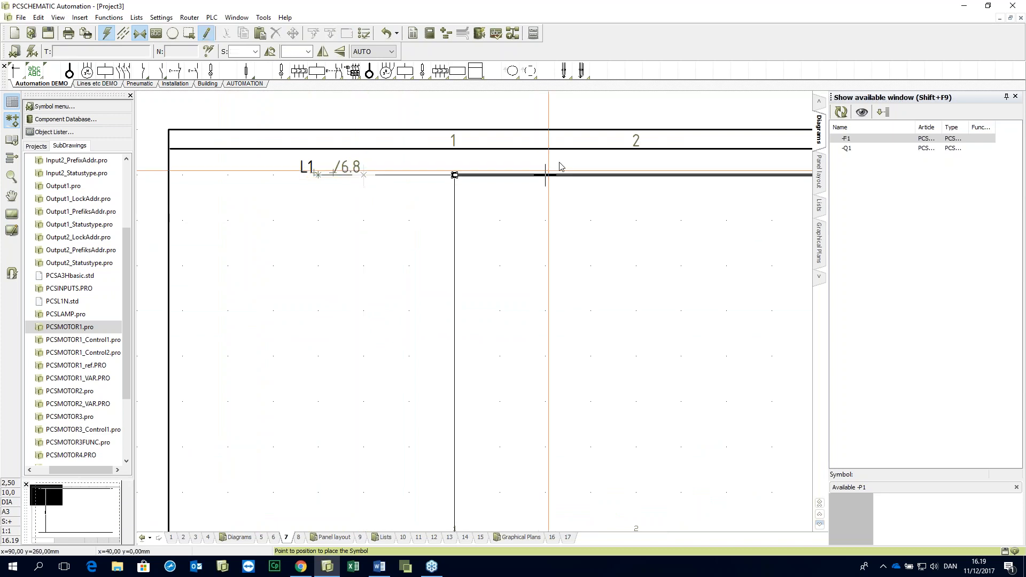
{"action": "left_click", "coordinate": [546, 175]}
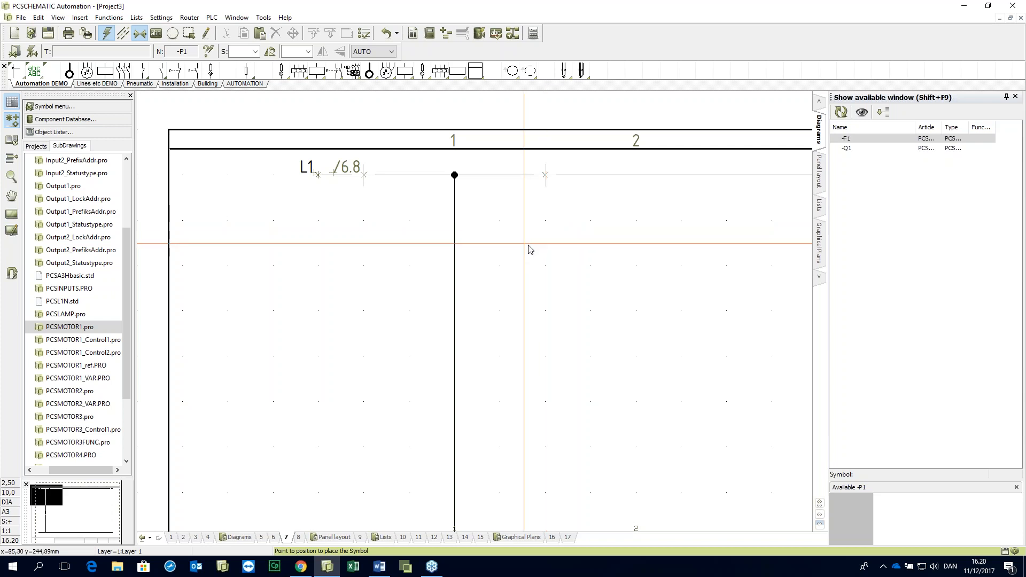
Step: Copy the area at column 1 containing the lamp circuit and both insertion points
{"action": "scroll", "coordinate": [532, 246], "scroll_direction": "down", "scroll_amount": 5, "text": "ctrl"}
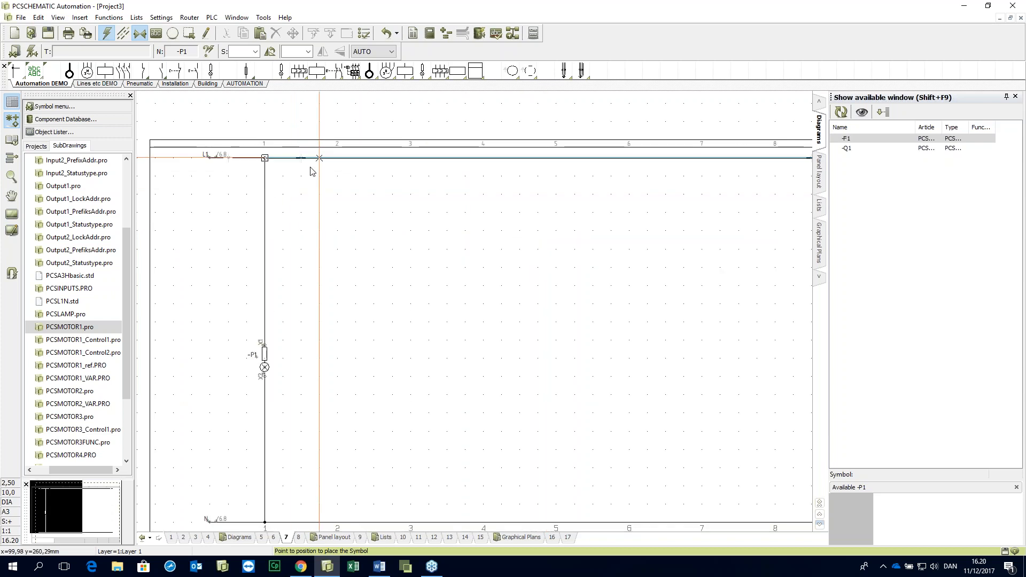
{"action": "left_click", "coordinate": [189, 34]}
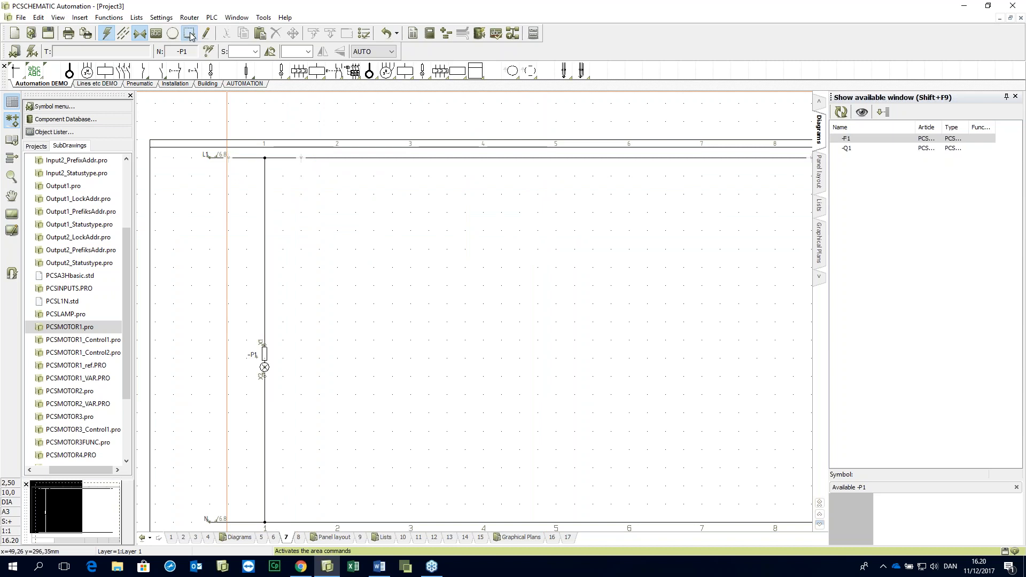
{"action": "left_click", "coordinate": [224, 137]}
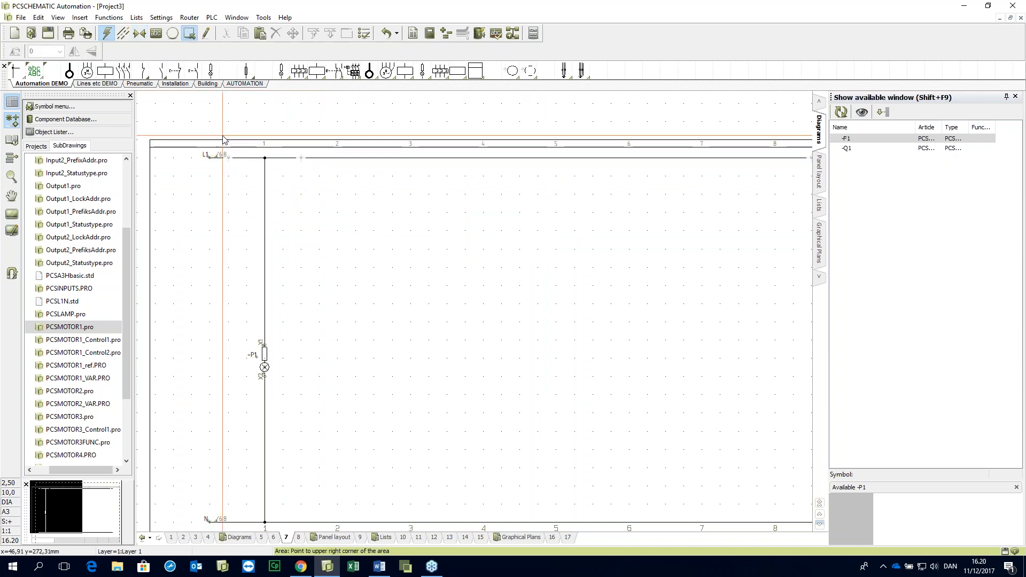
{"action": "left_click", "coordinate": [332, 527]}
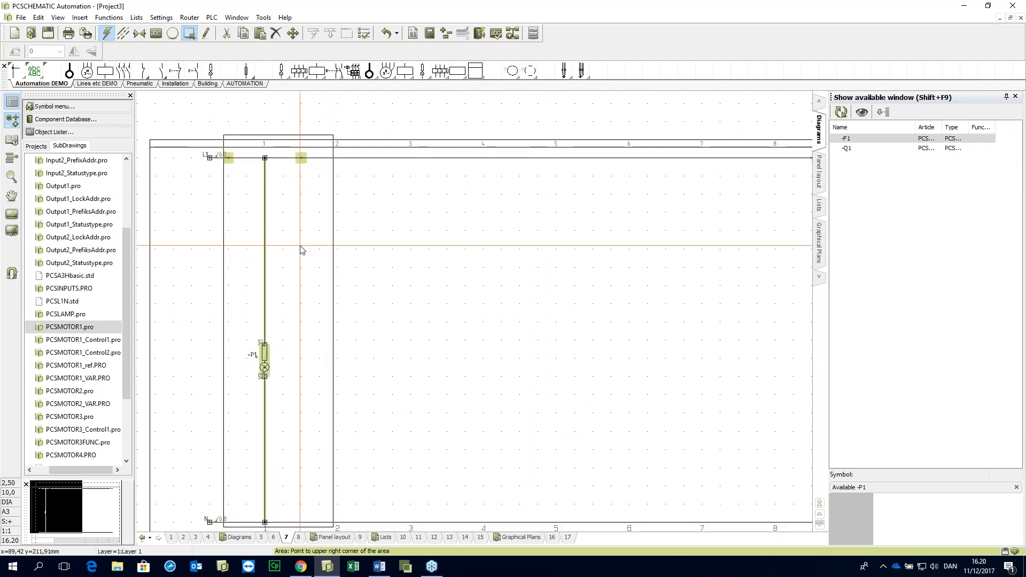
{"action": "key", "text": "ctrl+c"}
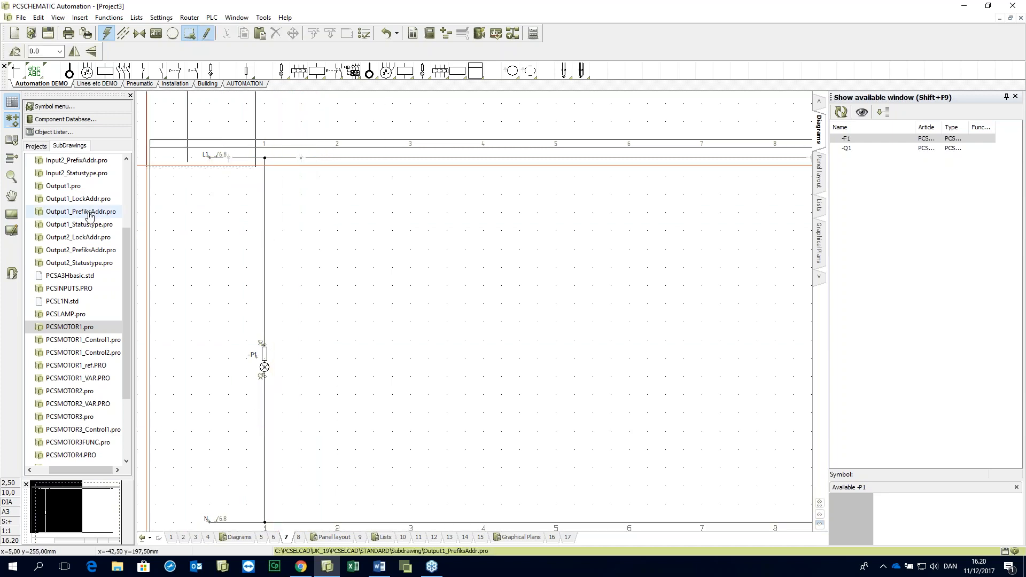
Step: Create a new subdrawing and place the copied lamp circuit in it, renaming symbols with start number 0
{"action": "scroll", "coordinate": [53, 185], "scroll_direction": "up", "scroll_amount": 3}
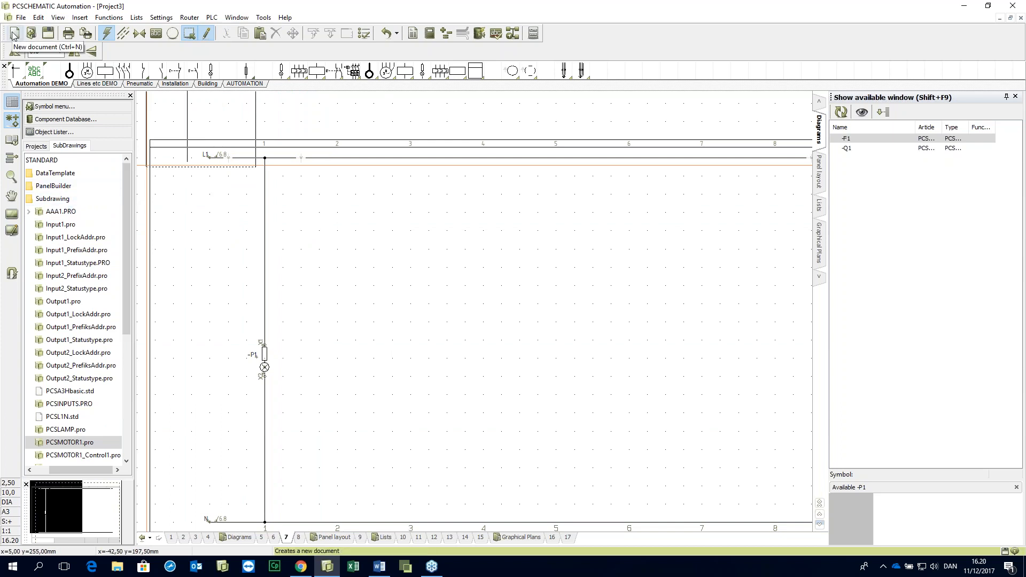
{"action": "right_click", "coordinate": [71, 240]}
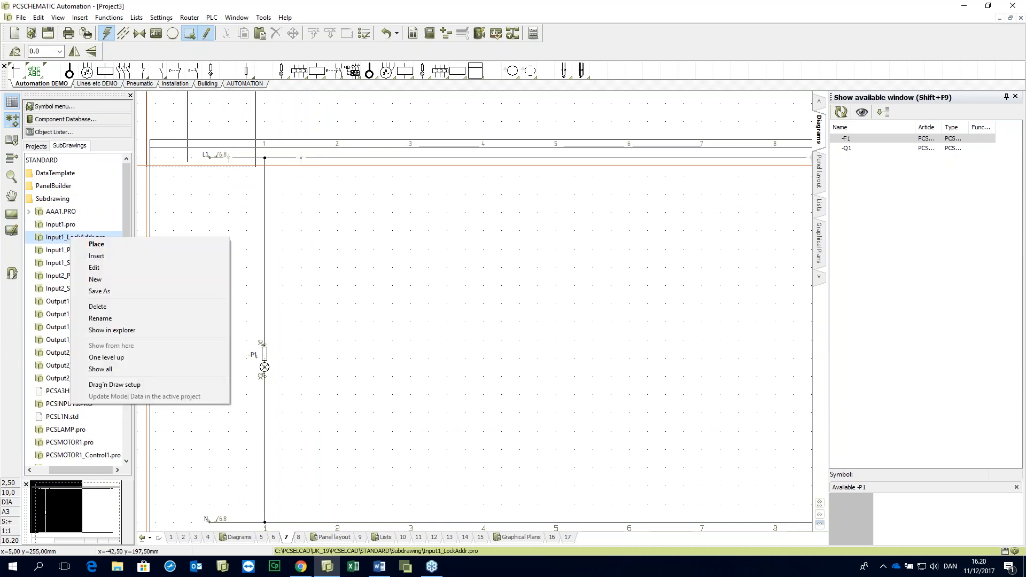
{"action": "left_click", "coordinate": [97, 281]}
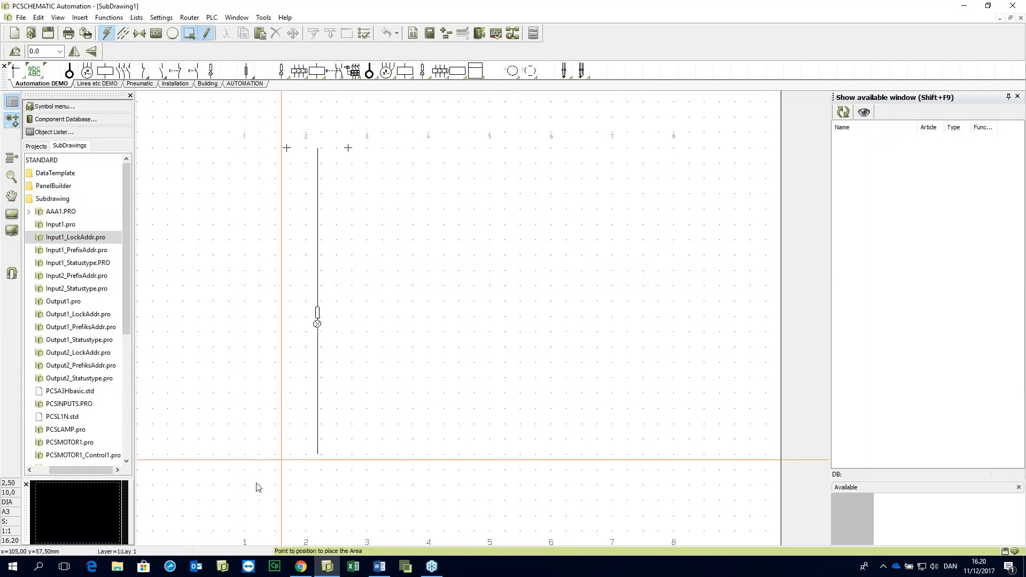
{"action": "left_click", "coordinate": [292, 476]}
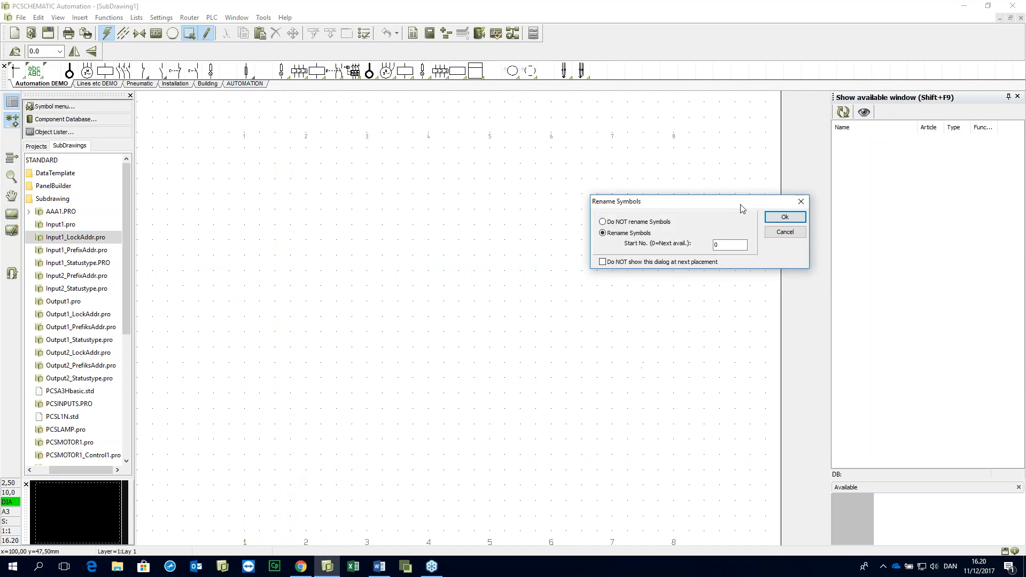
{"action": "left_click", "coordinate": [783, 217]}
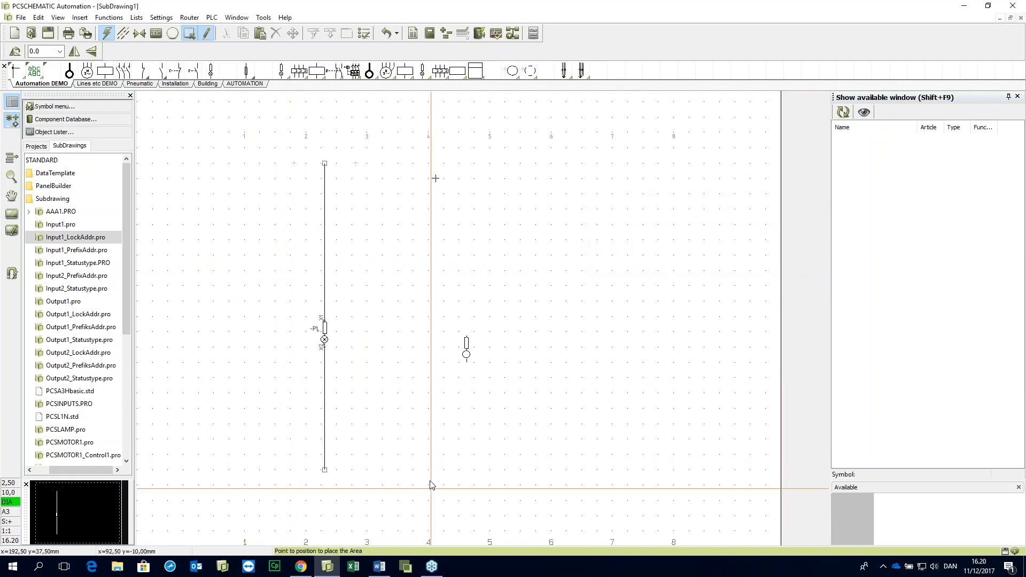
{"action": "key", "text": "Escape"}
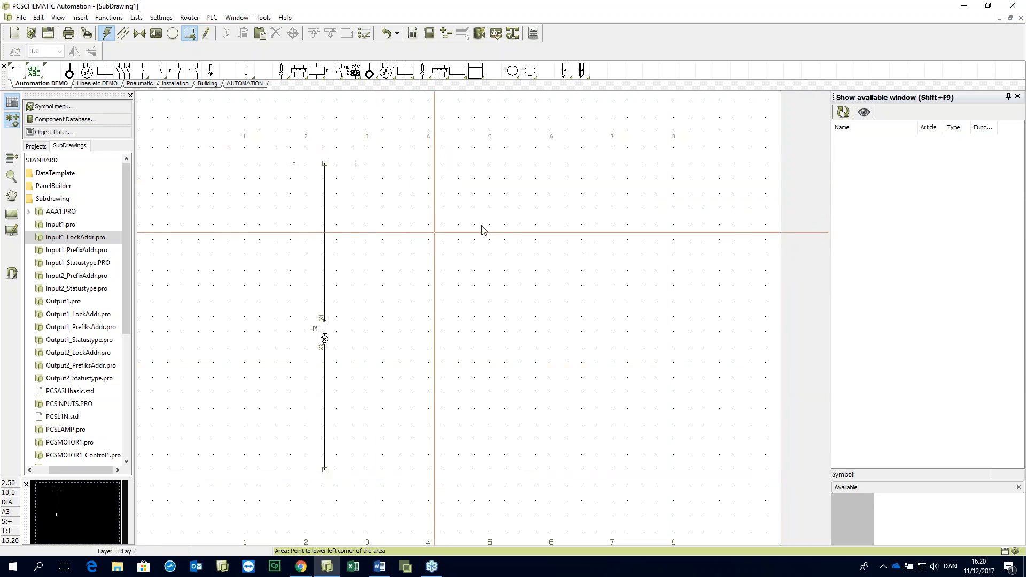
Step: Save the subdrawing as BB in the Subdrawing folder and close it
{"action": "left_click", "coordinate": [22, 18]}
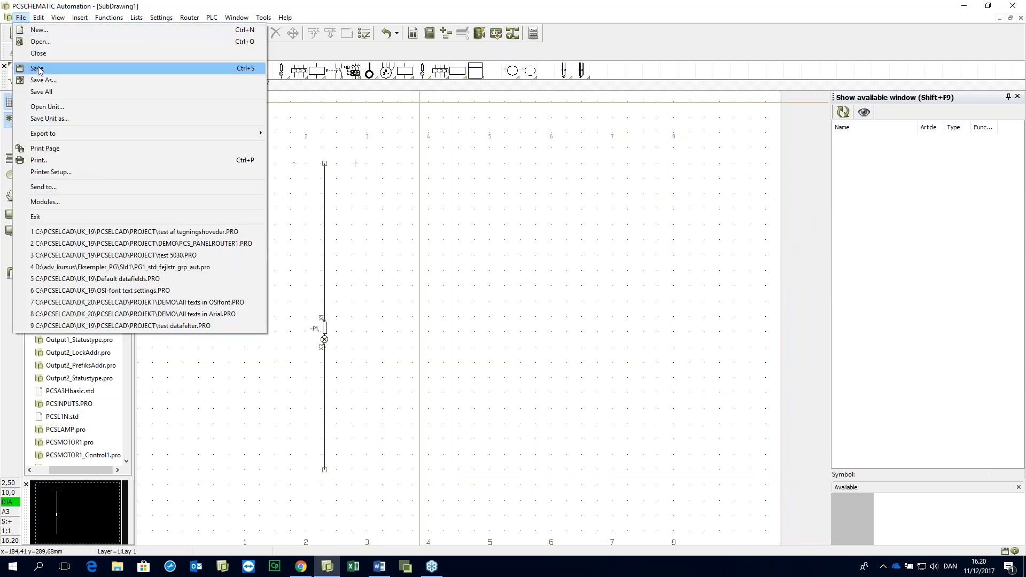
{"action": "left_click", "coordinate": [38, 69]}
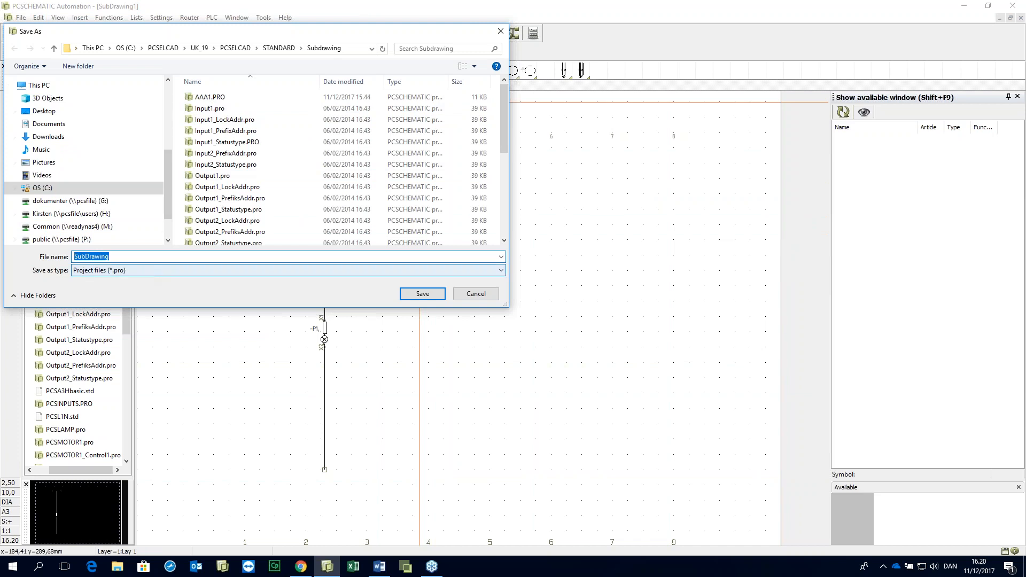
{"action": "type", "text": "BB"}
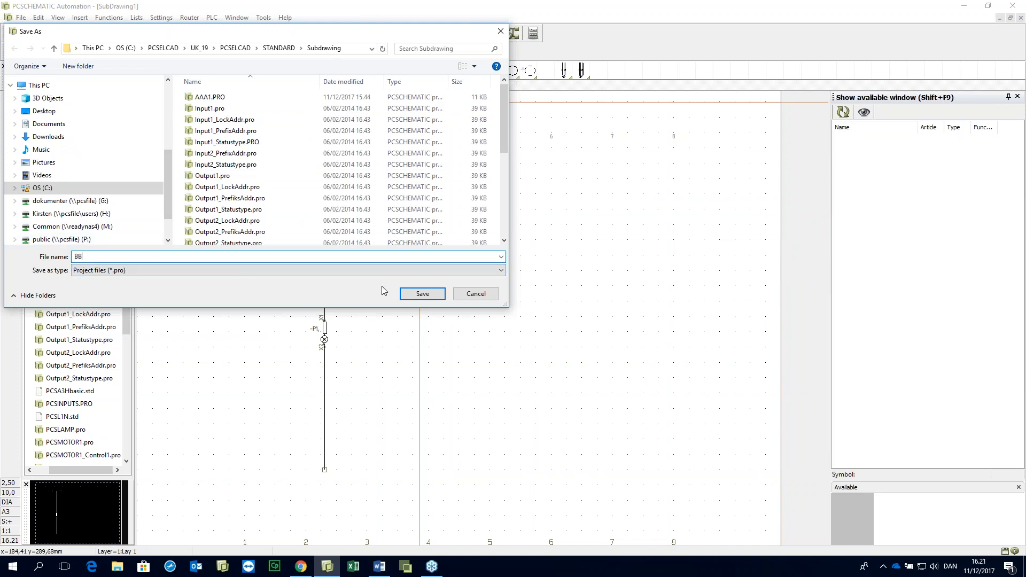
{"action": "left_click", "coordinate": [409, 295]}
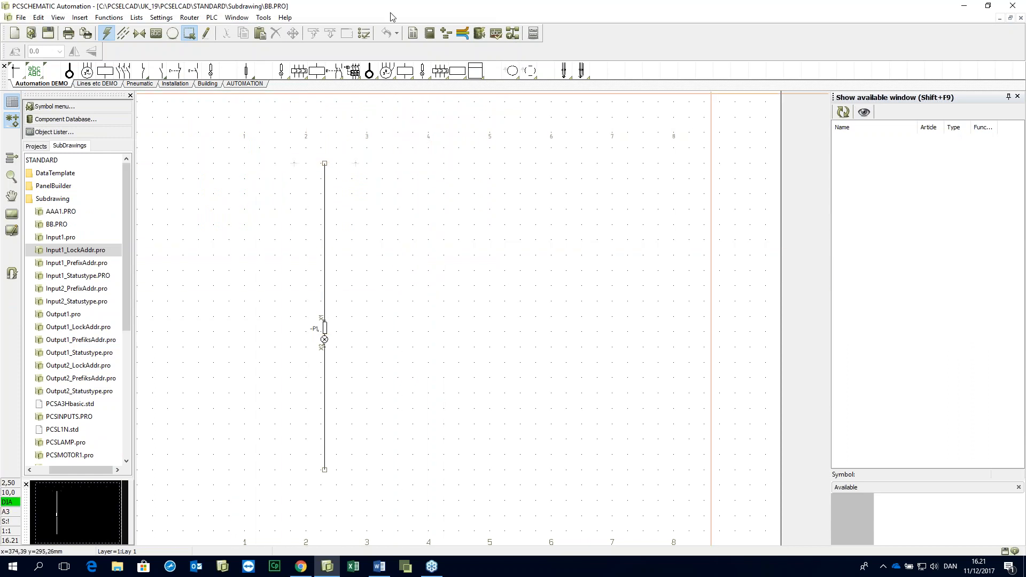
{"action": "left_click", "coordinate": [25, 20]}
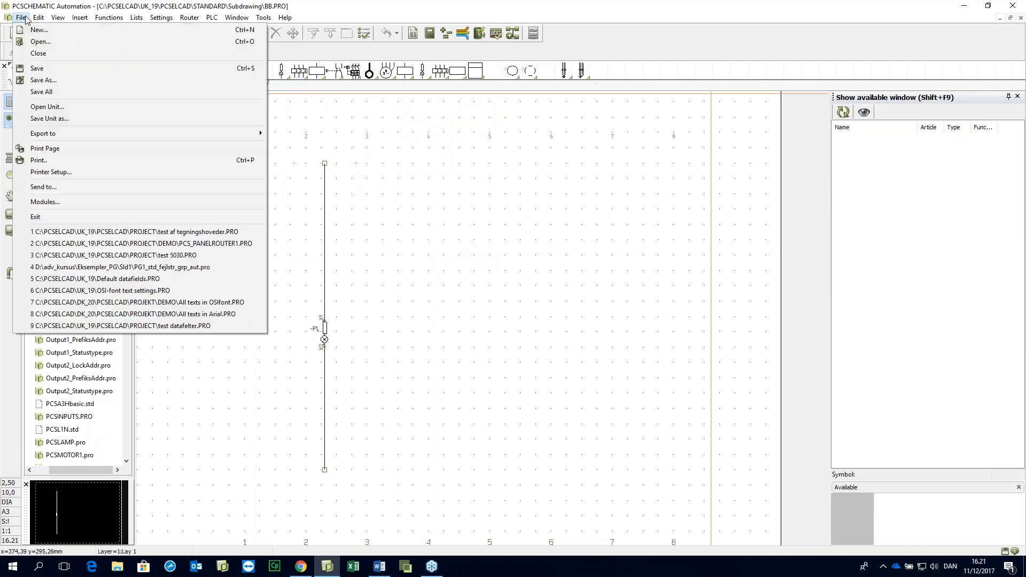
{"action": "left_click", "coordinate": [64, 50]}
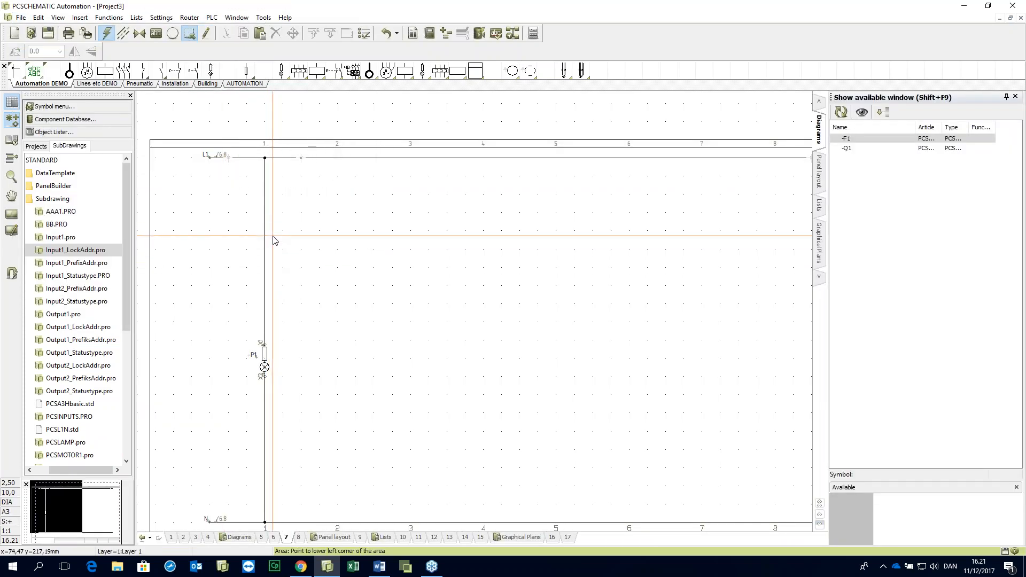
Step: Clear the original lamp circuit from diagram page 7 and insert the BB subdrawing three times, at columns 1, 2 and 3
{"action": "key", "text": "ctrl+z"}
{"action": "left_click_drag", "start_coordinate": [328, 287], "coordinate": [321, 249]}
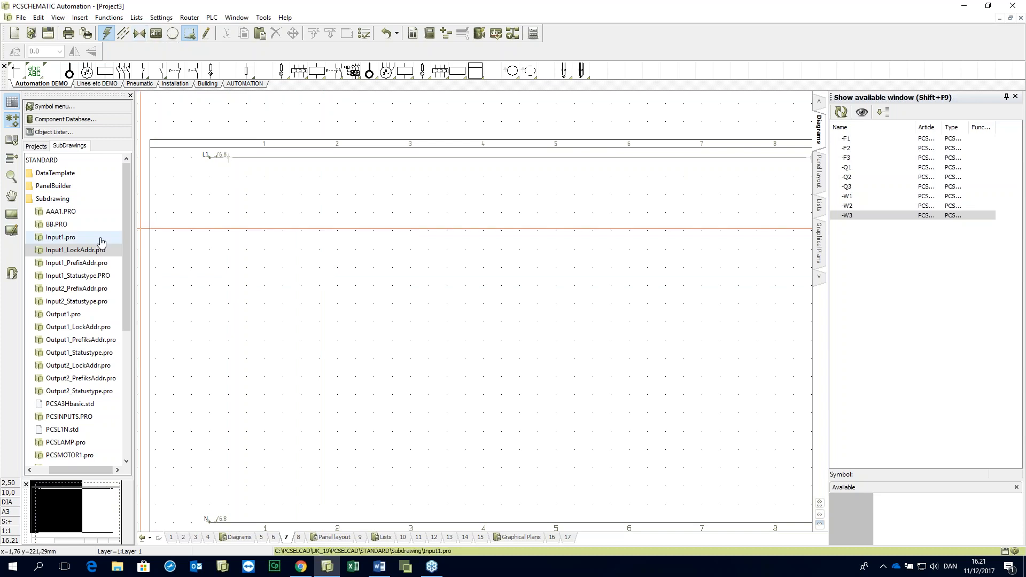
{"action": "left_click", "coordinate": [68, 226]}
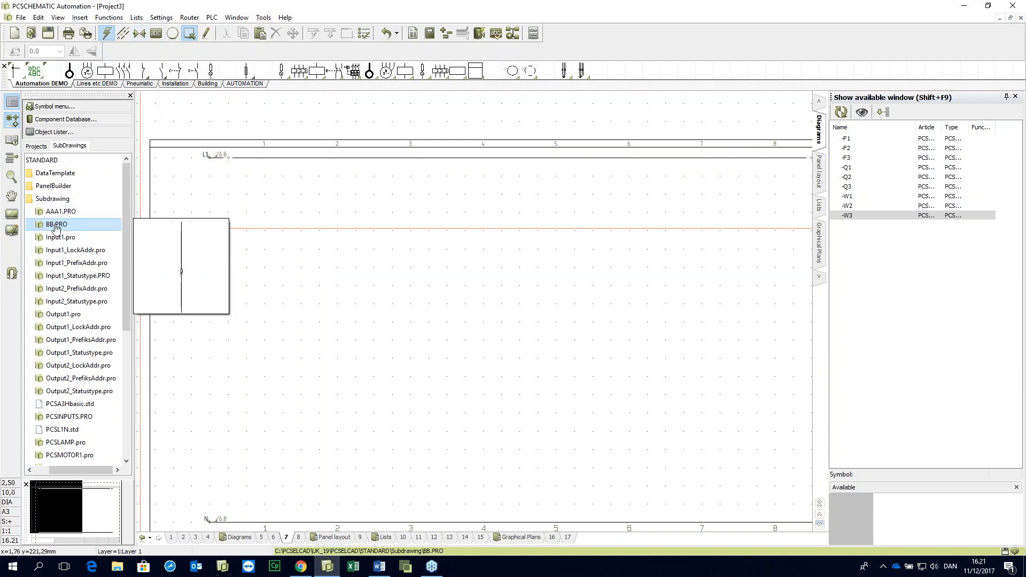
{"action": "left_click_drag", "start_coordinate": [187, 202], "coordinate": [184, 206]}
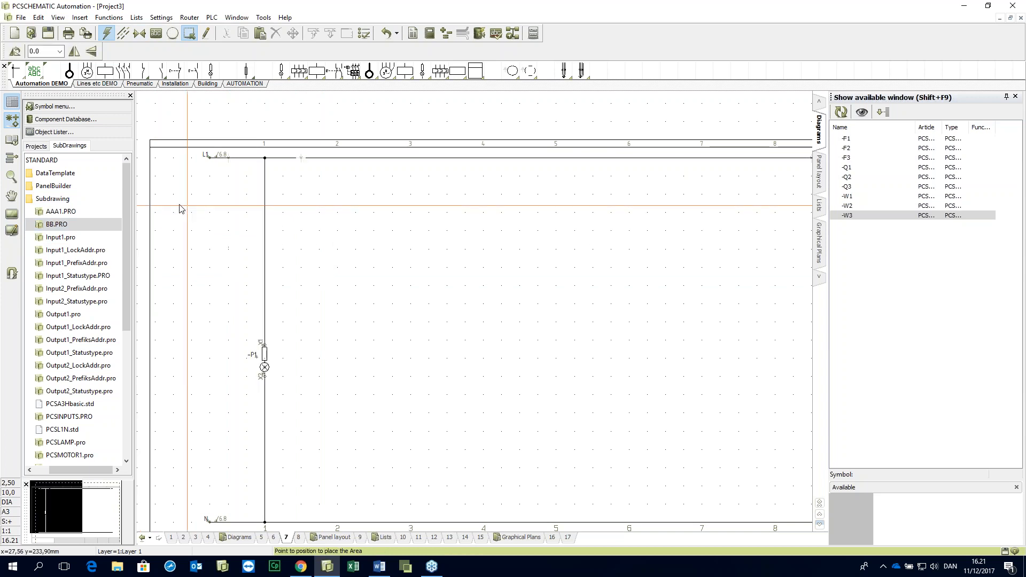
{"action": "left_click_drag", "start_coordinate": [59, 225], "coordinate": [169, 218]}
{"action": "left_click_drag", "start_coordinate": [59, 227], "coordinate": [167, 225]}
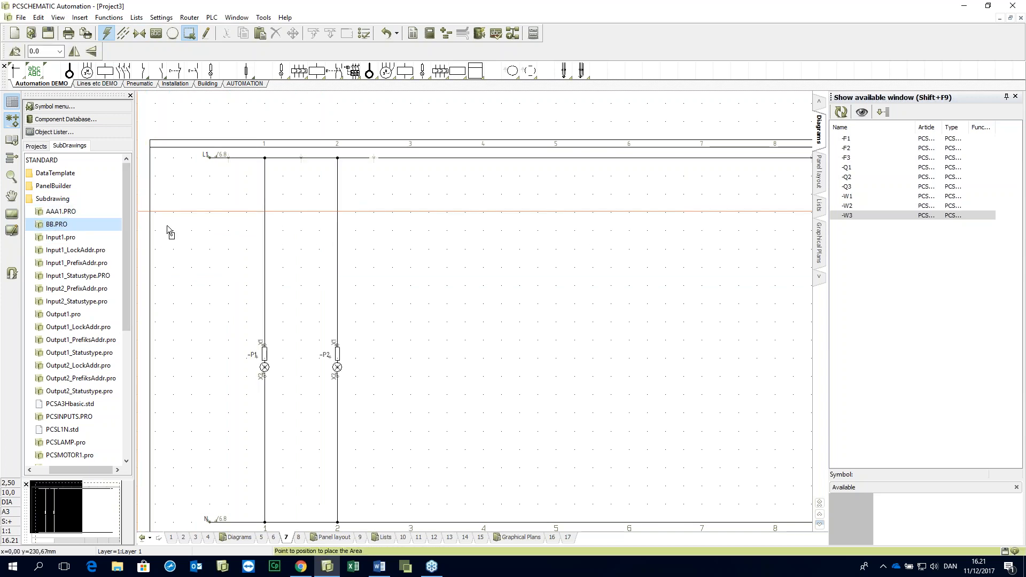
{"action": "left_click", "coordinate": [167, 225]}
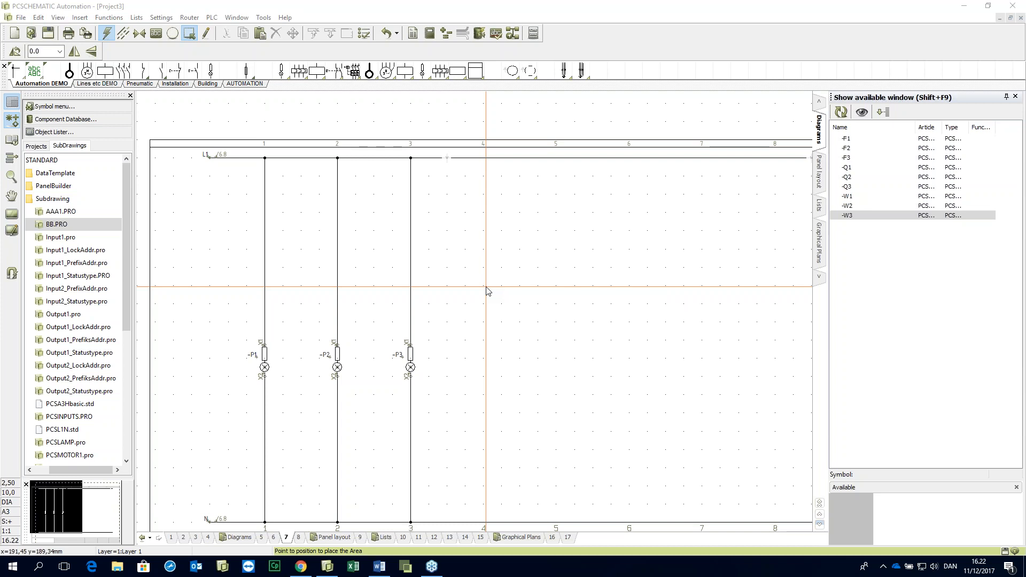
{"action": "scroll", "coordinate": [425, 203], "scroll_direction": "down", "scroll_amount": 1, "text": "ctrl"}
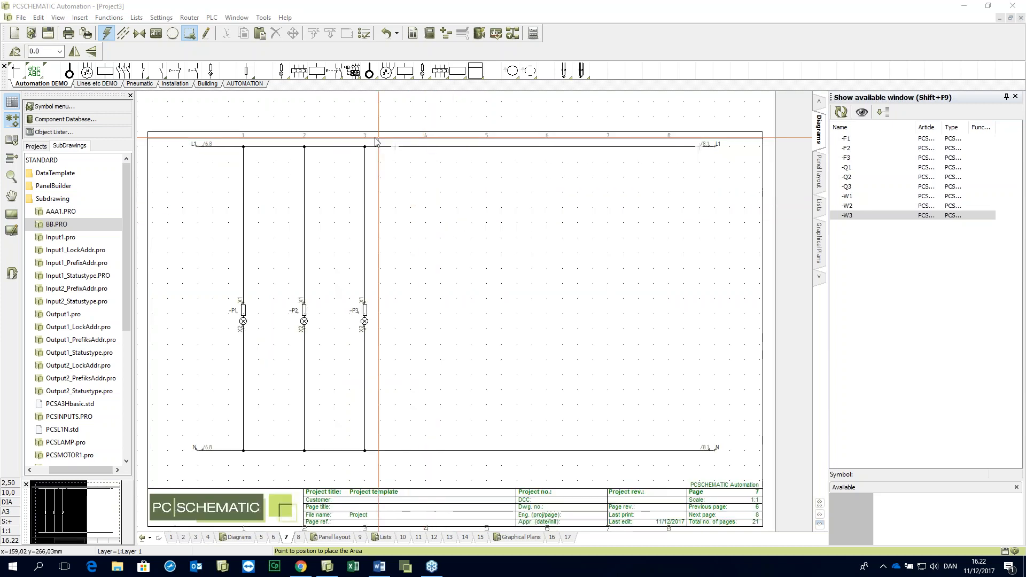
{"action": "key", "text": "Escape"}
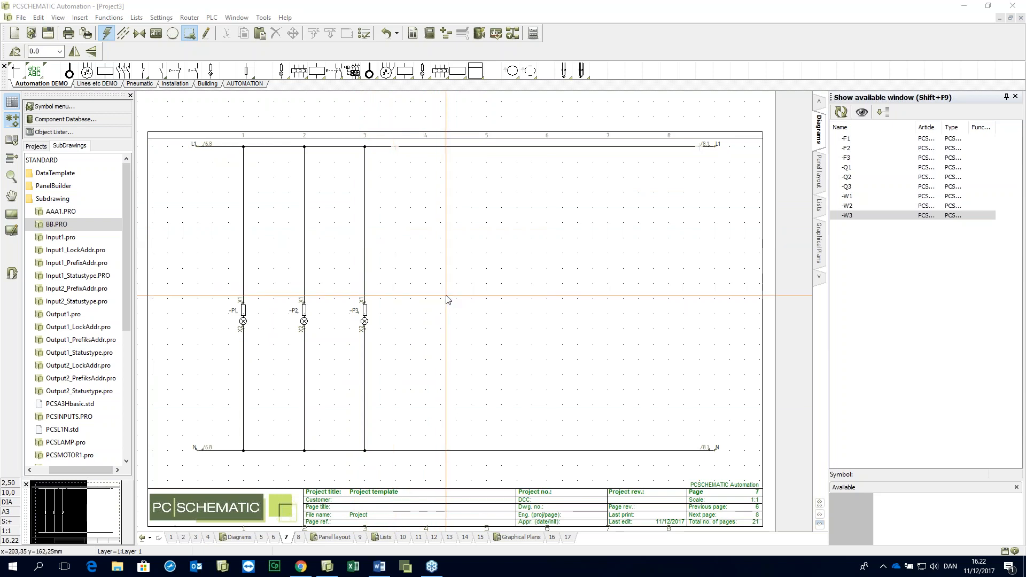
Step: Insert the BB subdrawing at columns 4 and 5 with mounting correct drawing on, and at column 6 with it off
{"action": "left_click", "coordinate": [124, 34]}
{"action": "left_click", "coordinate": [123, 36]}
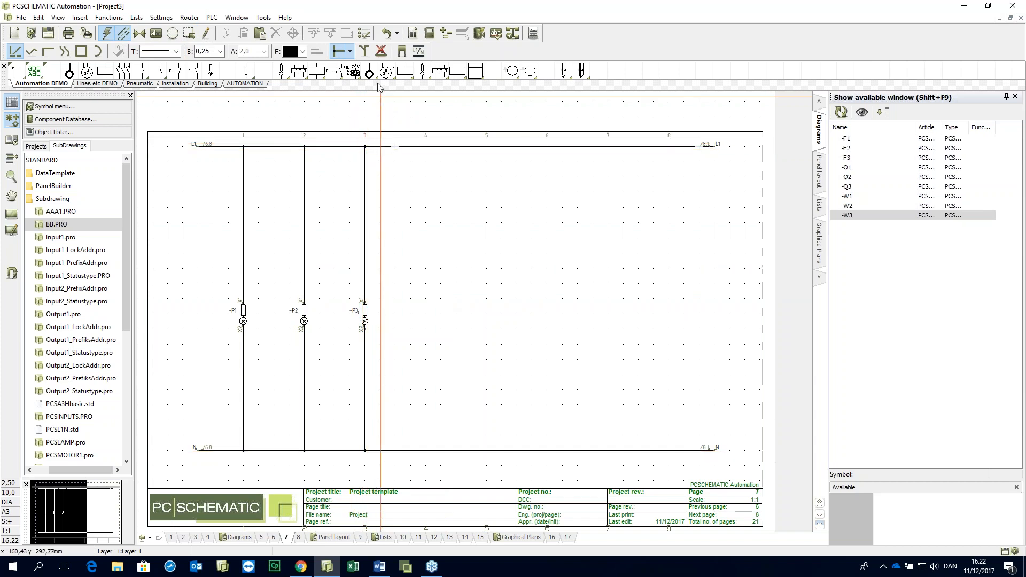
{"action": "left_click", "coordinate": [371, 54]}
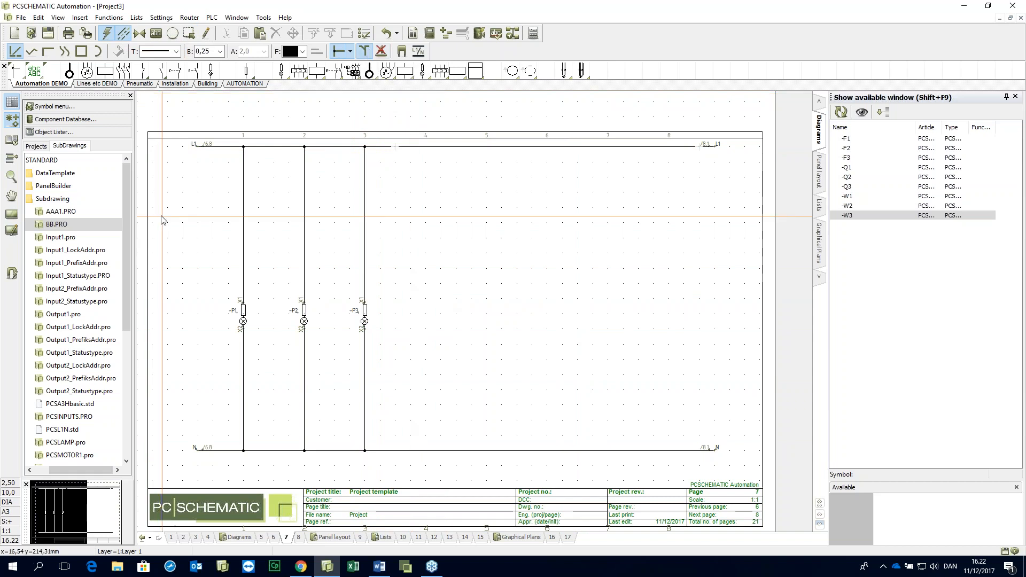
{"action": "double_click", "coordinate": [71, 225]}
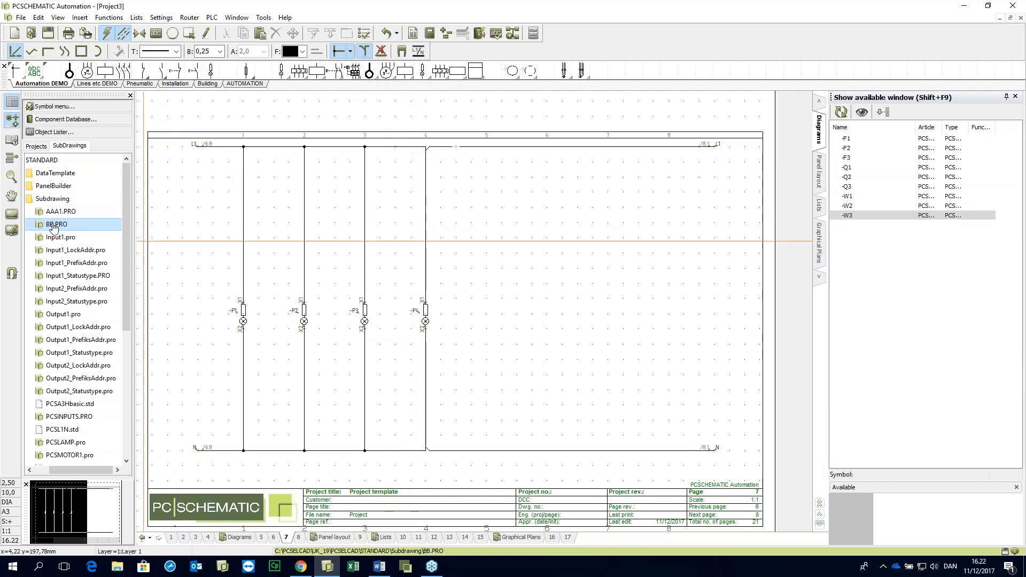
{"action": "left_click", "coordinate": [178, 196]}
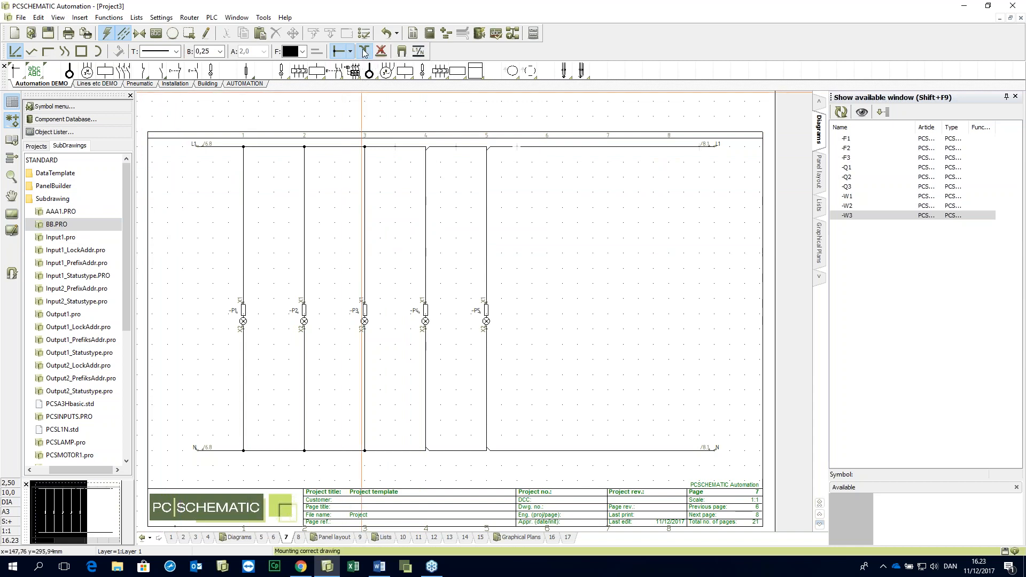
{"action": "left_click", "coordinate": [195, 207]}
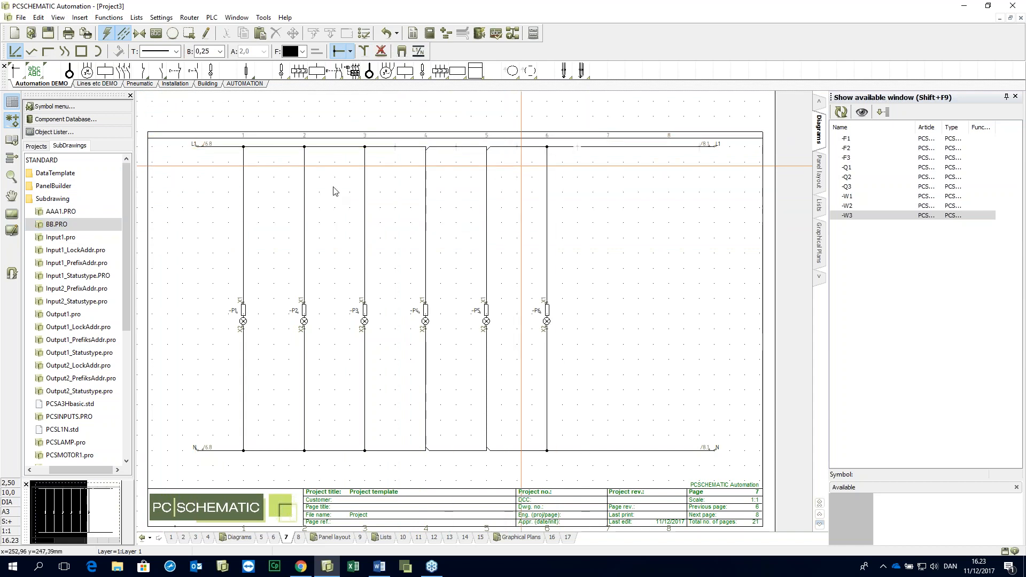
Step: Examine how the lamp branches at columns 4, 5 and 6 join the L1 supply line
{"action": "scroll", "coordinate": [332, 190], "scroll_direction": "up", "scroll_amount": 2}
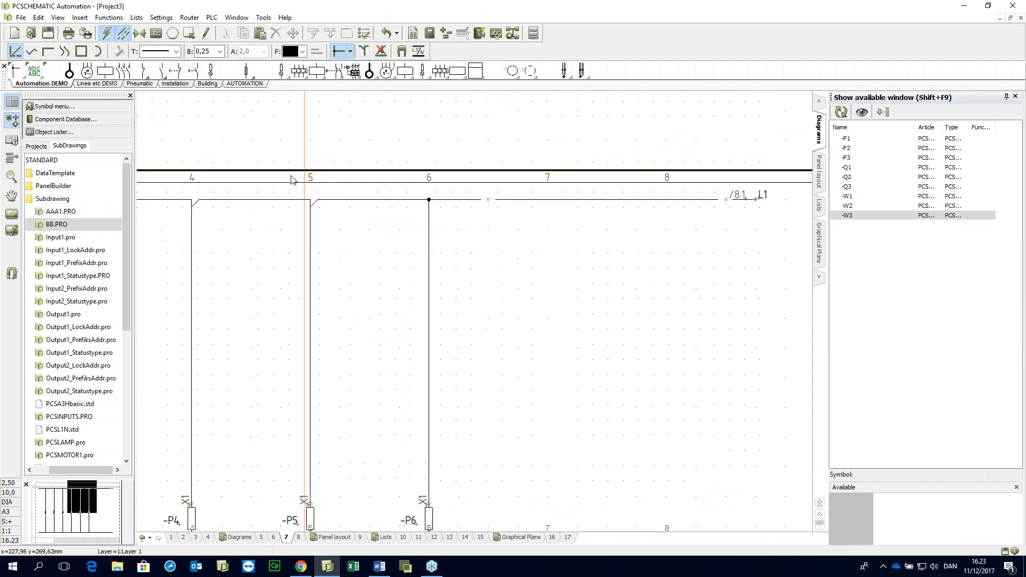
{"action": "left_click", "coordinate": [188, 32]}
{"action": "left_click", "coordinate": [236, 162]}
{"action": "left_click", "coordinate": [367, 297]}
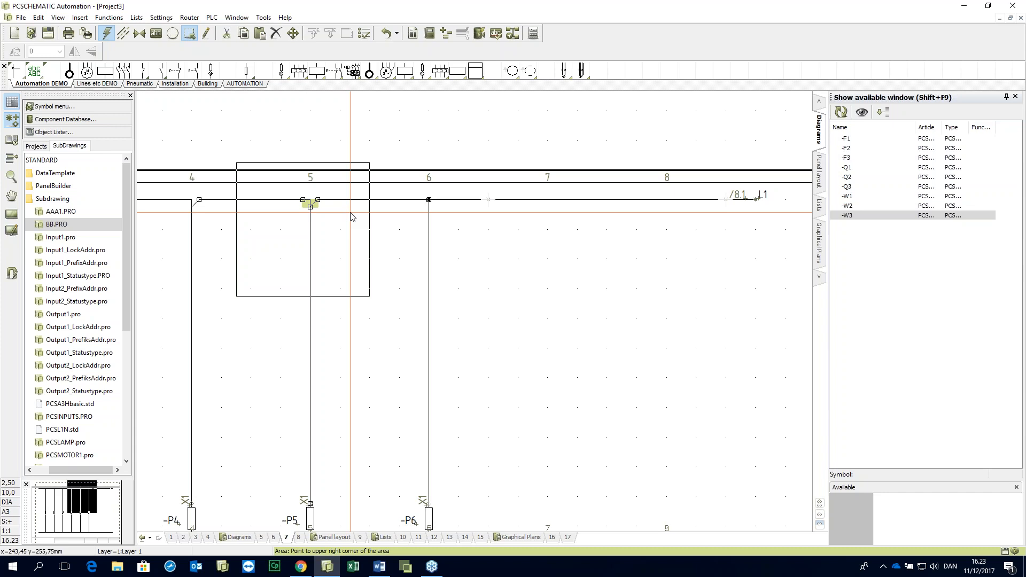
{"action": "left_click_drag", "start_coordinate": [607, 295], "coordinate": [239, 307]}
{"action": "key", "text": "Escape"}
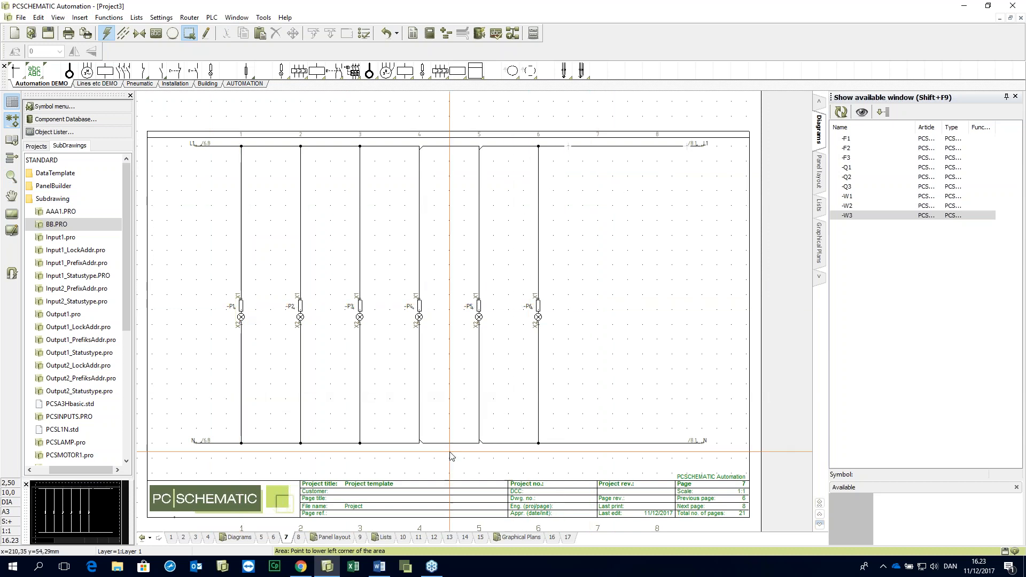
{"action": "left_click", "coordinate": [418, 209]}
{"action": "key", "text": "Delete"}
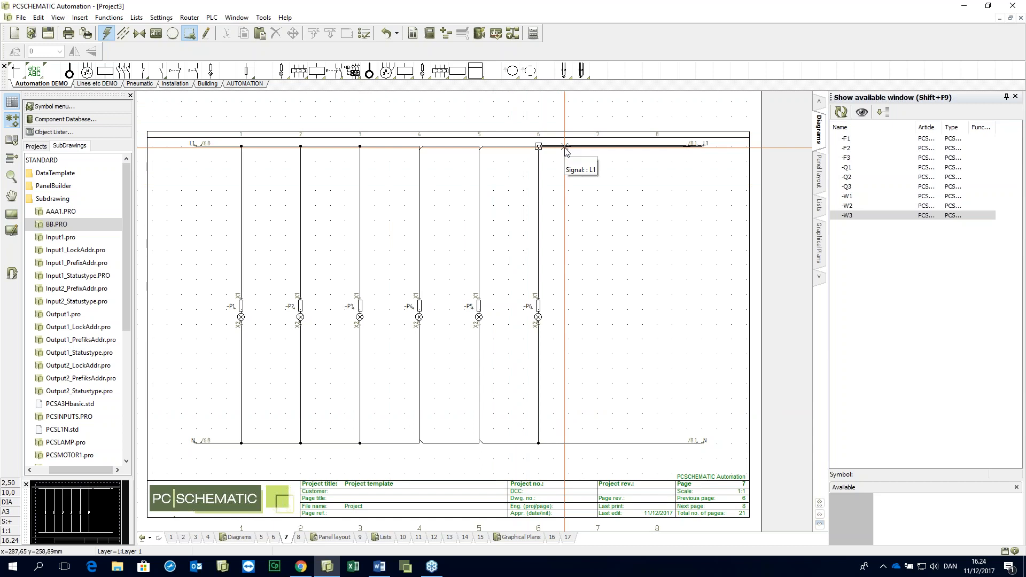
Step: Create a new project titled Project template, accepting its preset project settings
{"action": "left_click", "coordinate": [22, 18]}
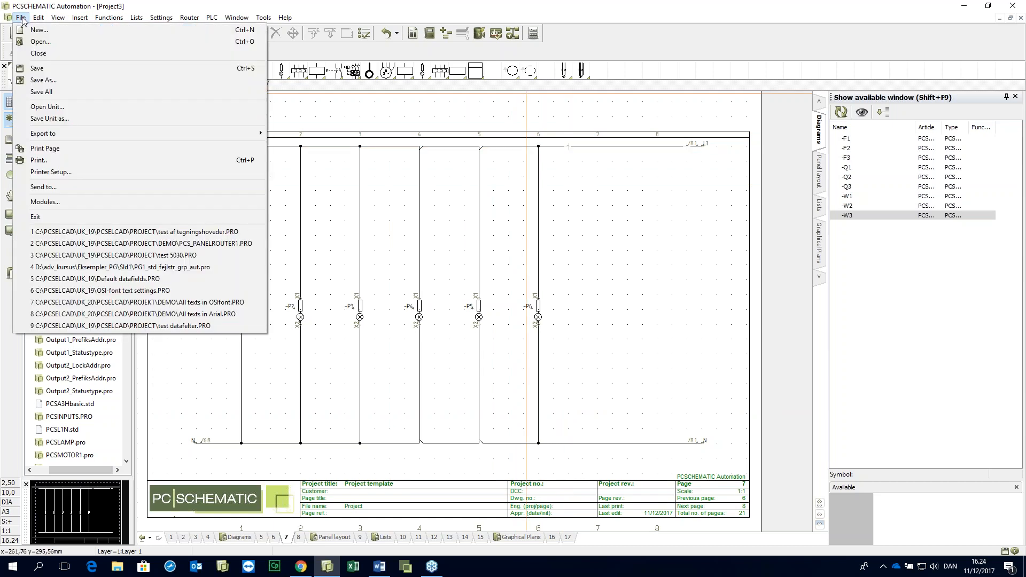
{"action": "left_click", "coordinate": [29, 30]}
{"action": "double_click", "coordinate": [467, 244]}
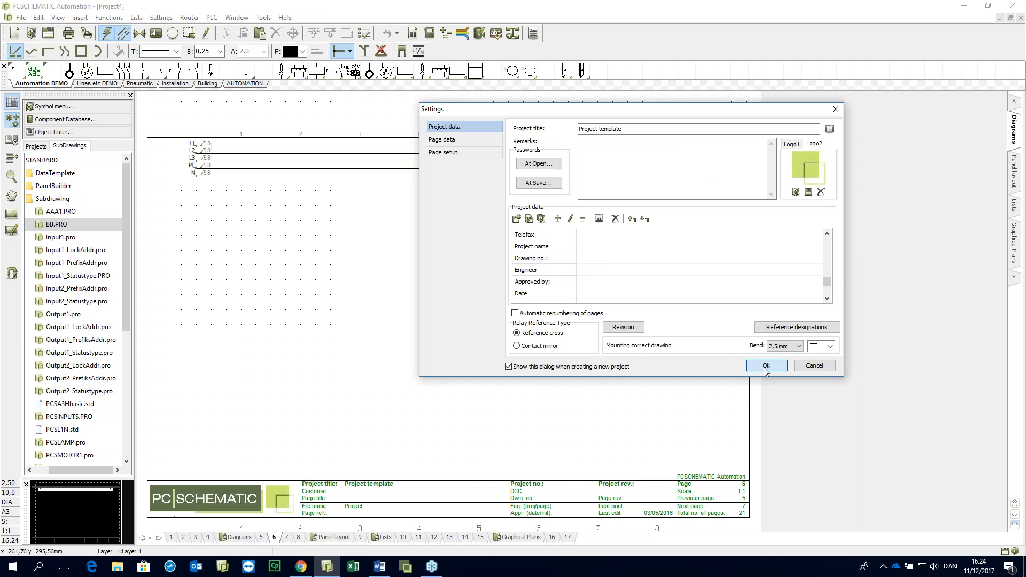
{"action": "left_click", "coordinate": [761, 369]}
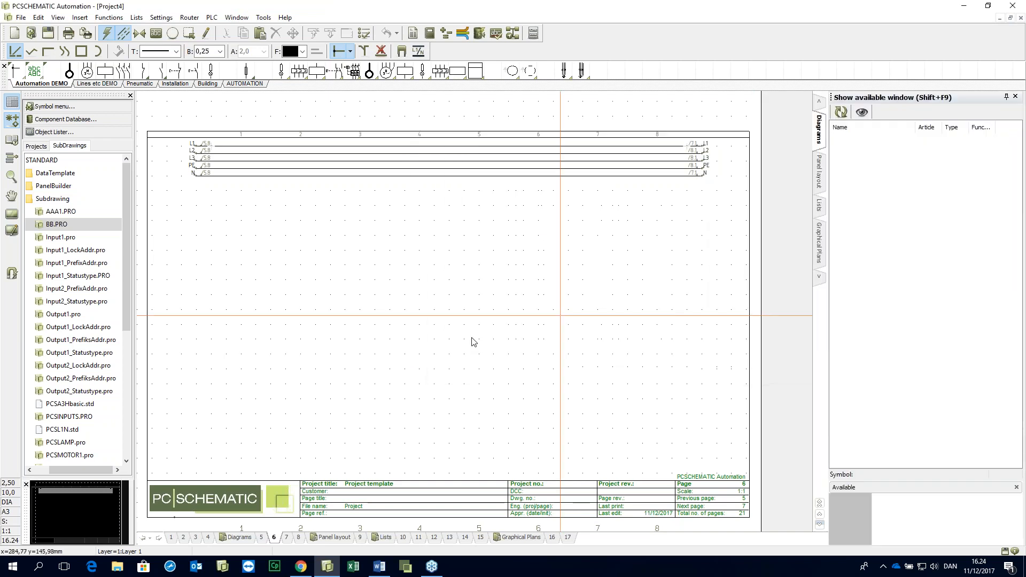
Step: Insert the ready-made PCSMOTOR1.pro subdrawing twice on diagram page 6, at columns 1 and 2
{"action": "left_click", "coordinate": [76, 377]}
{"action": "scroll", "coordinate": [86, 332], "scroll_direction": "down", "scroll_amount": 4}
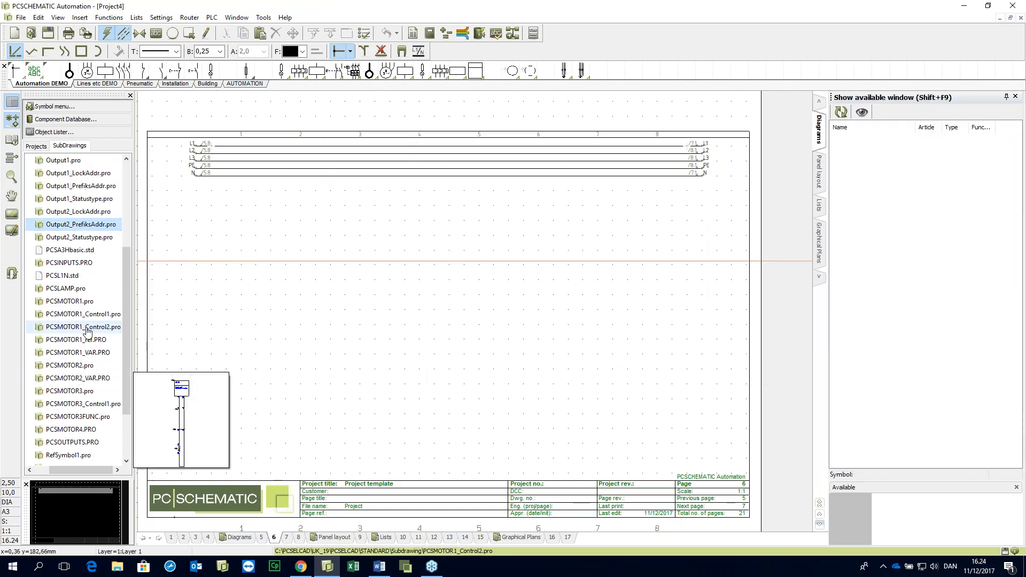
{"action": "left_click", "coordinate": [89, 303]}
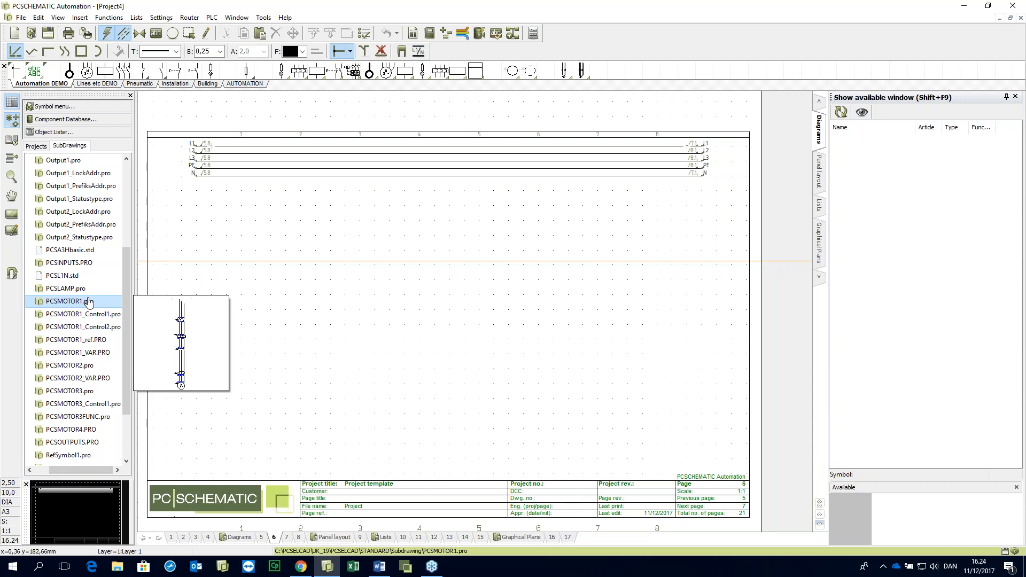
{"action": "left_click_drag", "start_coordinate": [79, 302], "coordinate": [187, 297]}
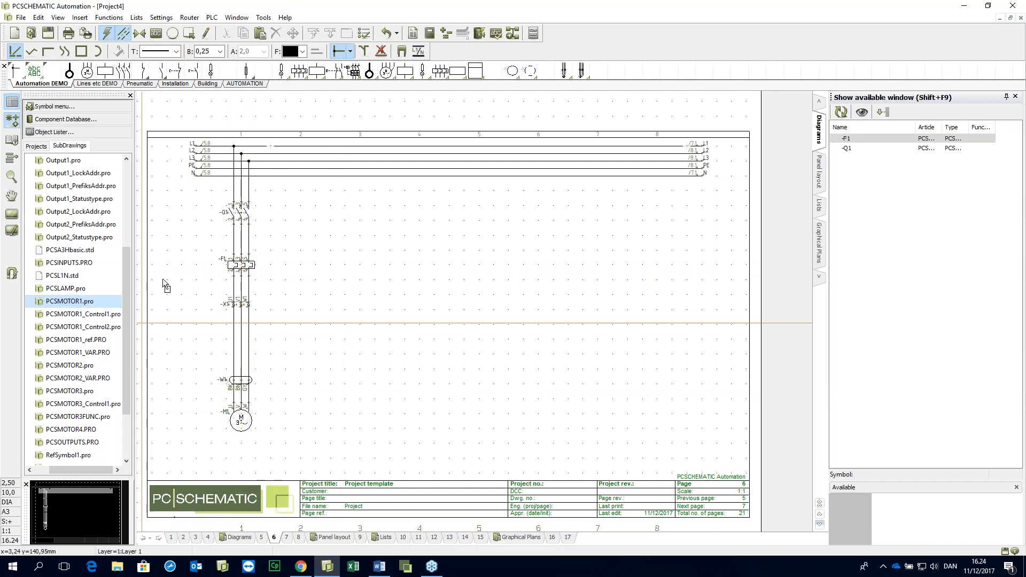
{"action": "left_click_drag", "start_coordinate": [162, 279], "coordinate": [174, 278]}
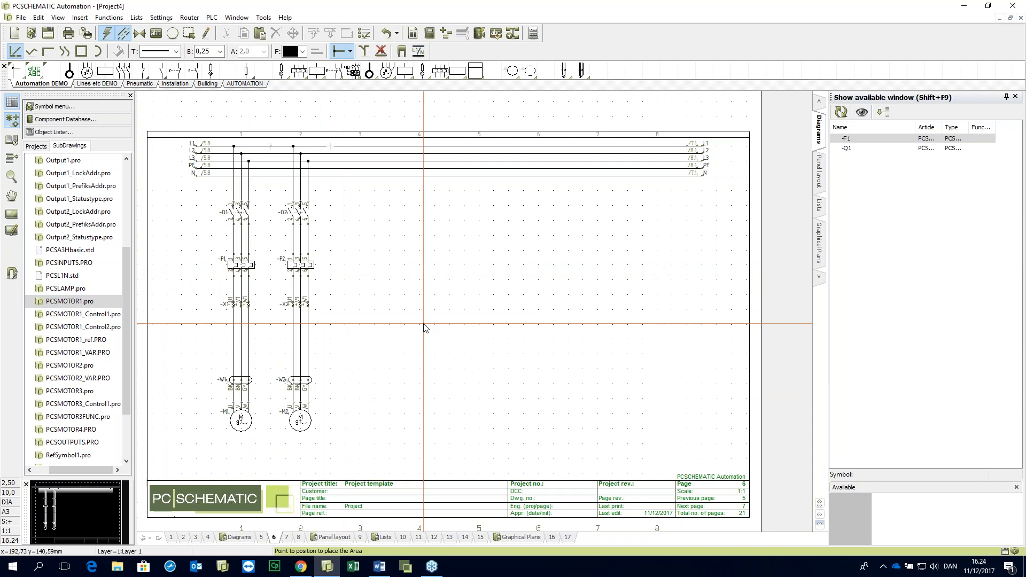
Step: Inspect the reference designation and general component data of motor -M2, leaving the dialog without changes
{"action": "double_click", "coordinate": [301, 422]}
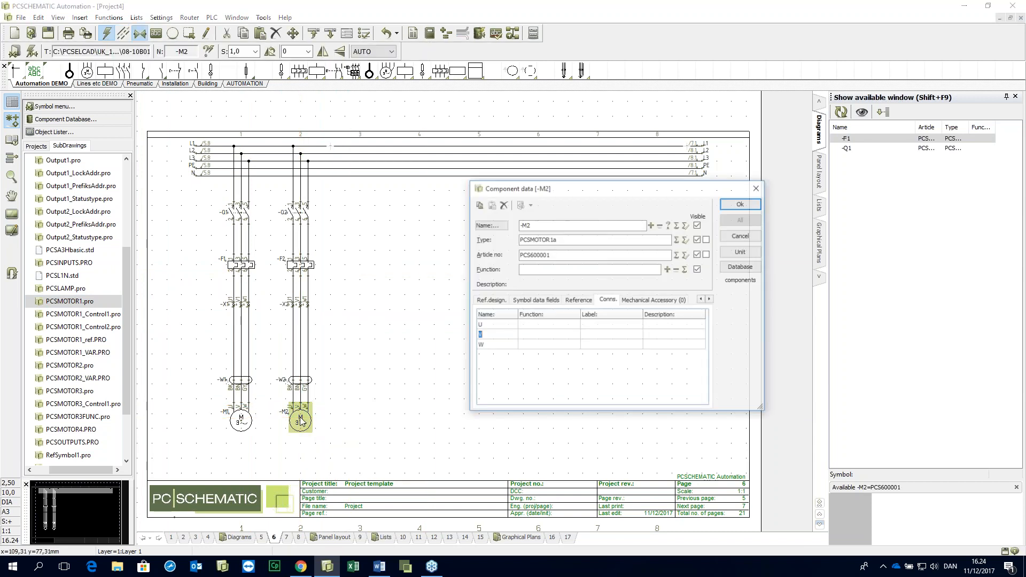
{"action": "left_click", "coordinate": [486, 301]}
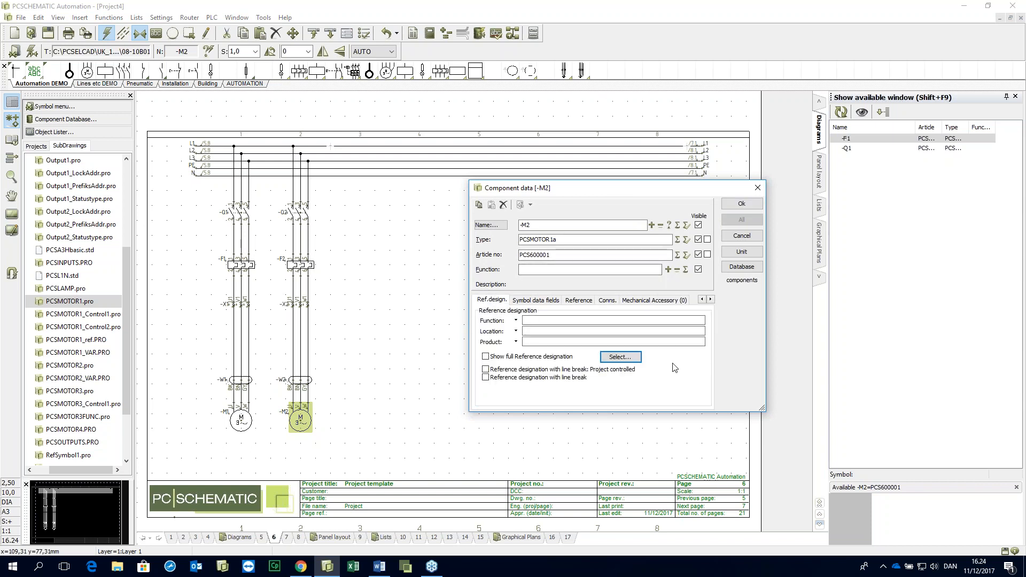
{"action": "left_click", "coordinate": [703, 300]}
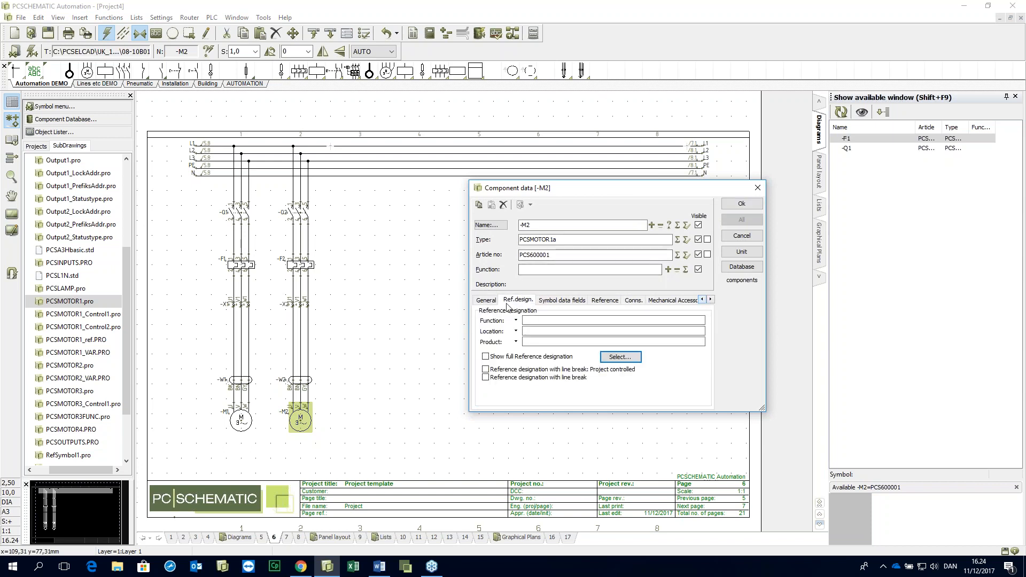
{"action": "left_click", "coordinate": [478, 302]}
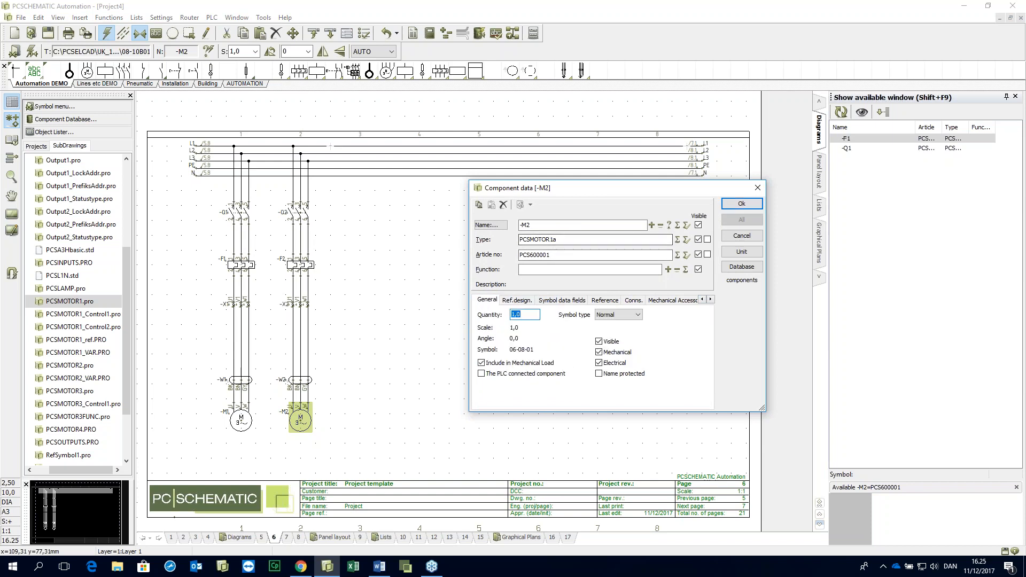
{"action": "left_click", "coordinate": [732, 237]}
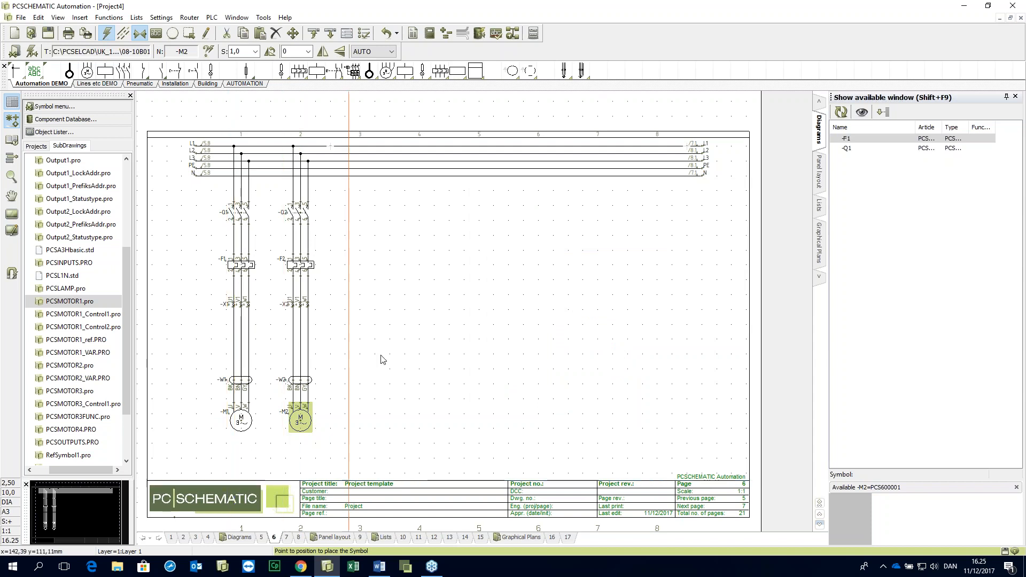
{"action": "left_click", "coordinate": [399, 354]}
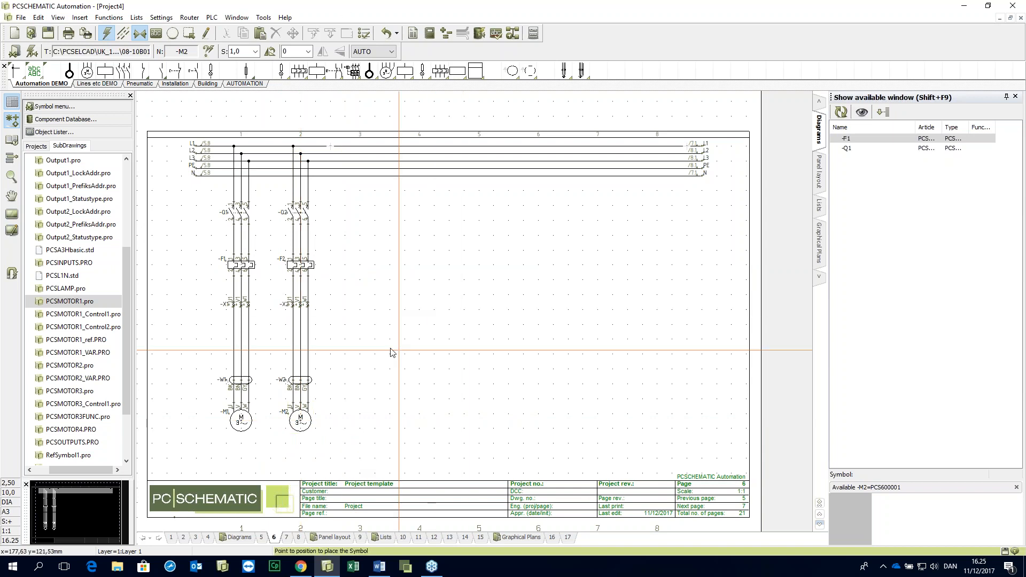
Step: Map the Description field to UKDESCRIPT in the component data part of the component database setup
{"action": "left_click", "coordinate": [161, 18]}
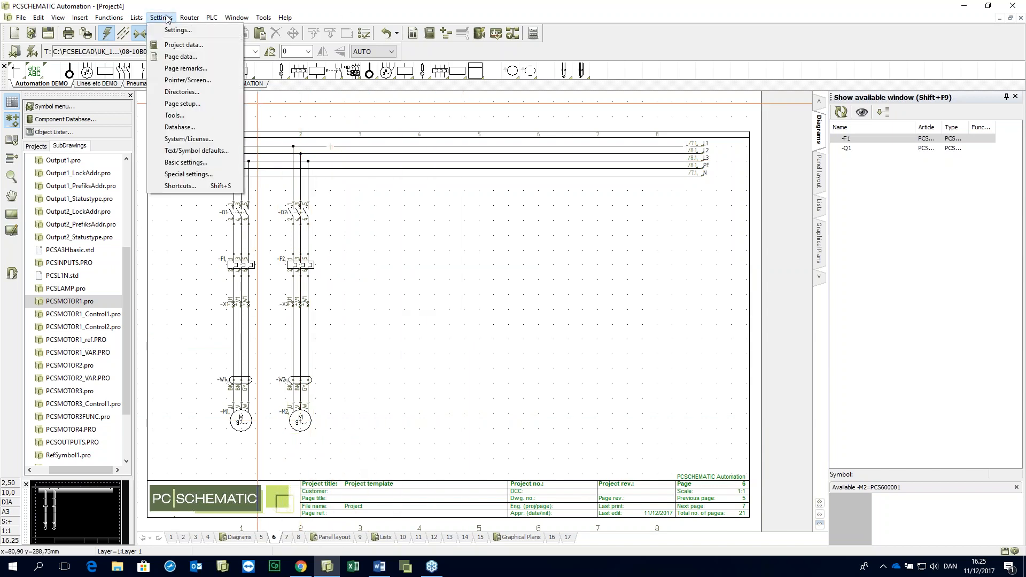
{"action": "left_click", "coordinate": [182, 128]}
{"action": "left_click", "coordinate": [572, 220]}
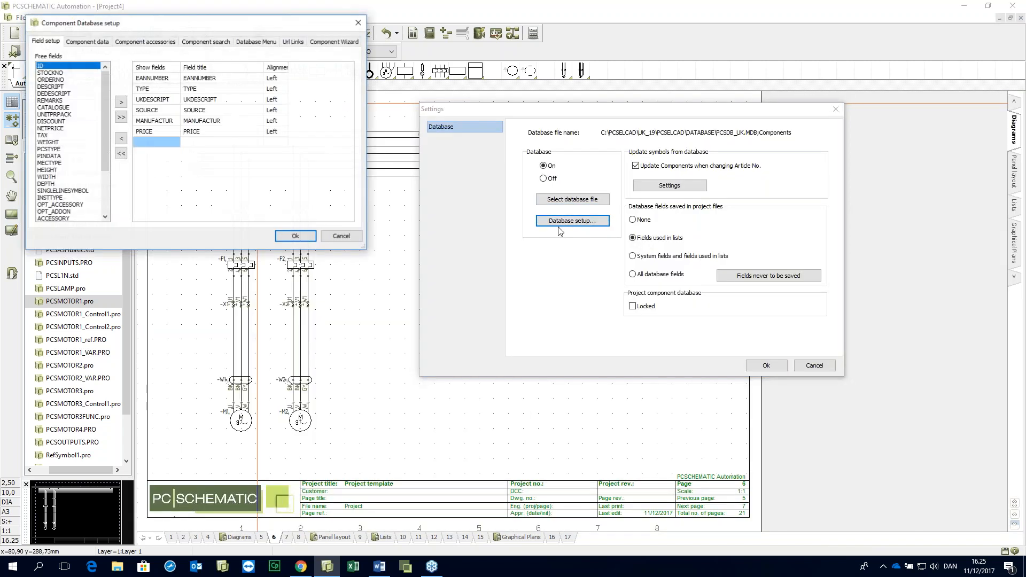
{"action": "left_click", "coordinate": [87, 42]}
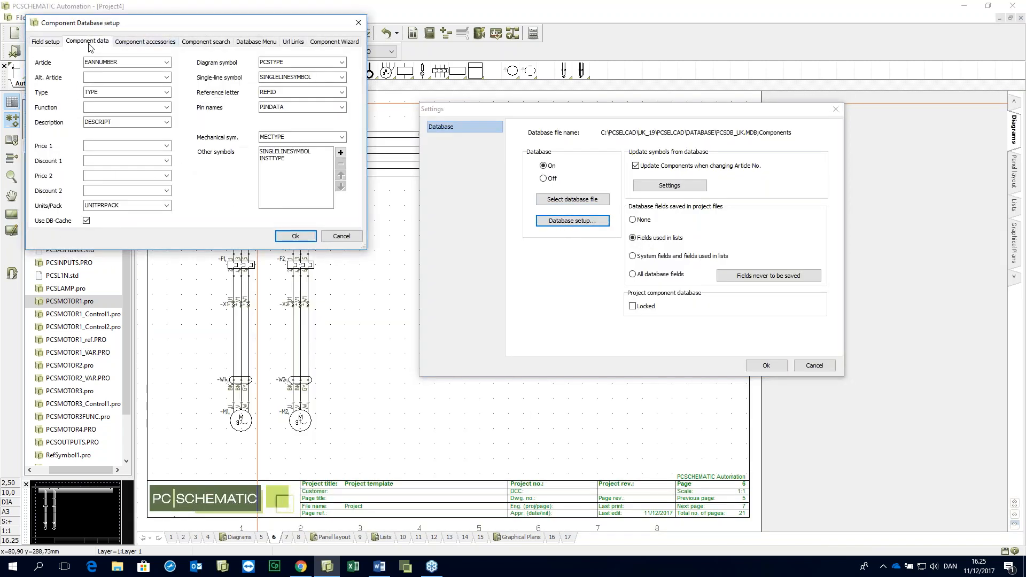
{"action": "left_click", "coordinate": [167, 121]}
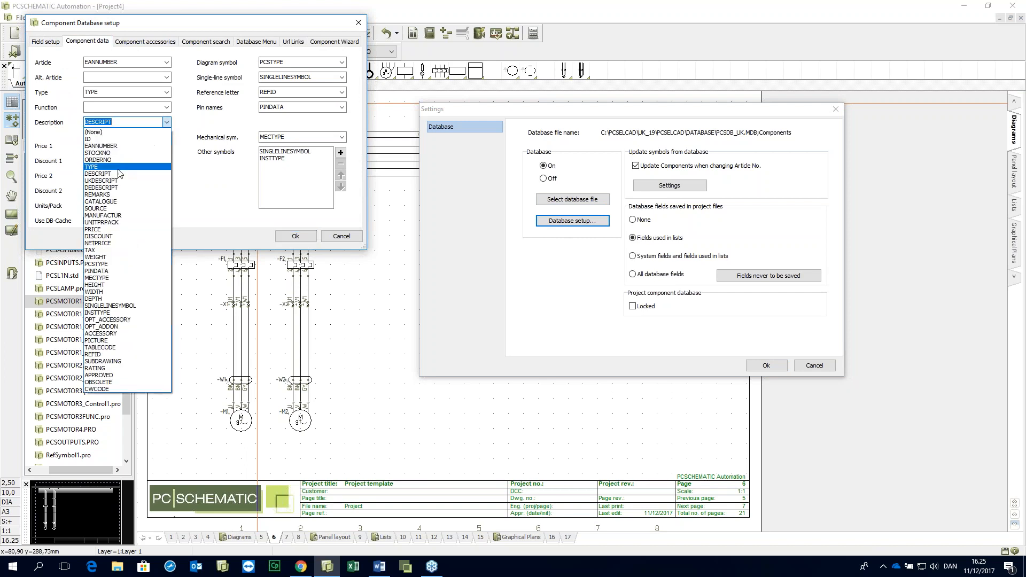
{"action": "left_click", "coordinate": [107, 176]}
{"action": "left_click", "coordinate": [295, 236]}
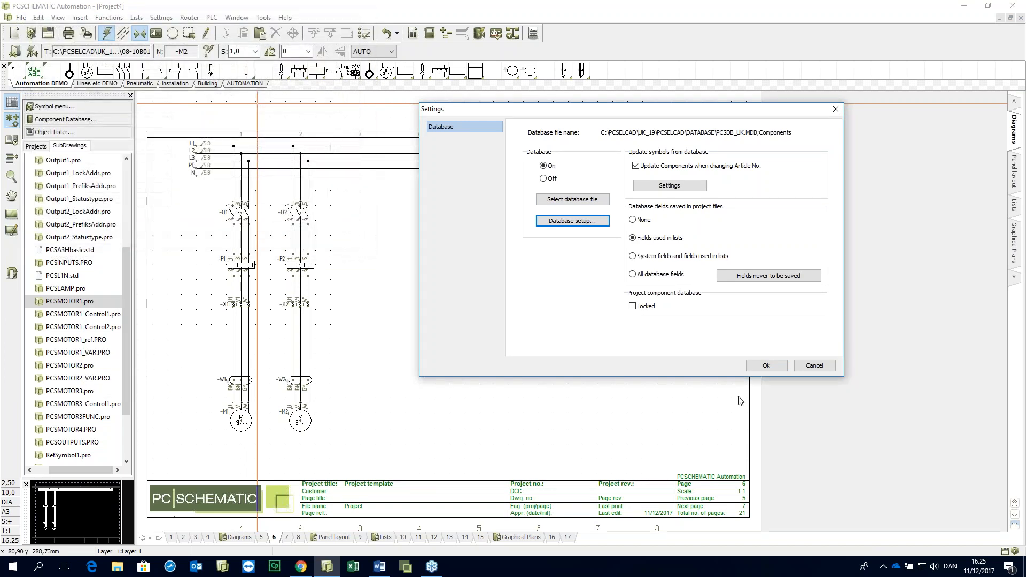
{"action": "left_click", "coordinate": [767, 366]}
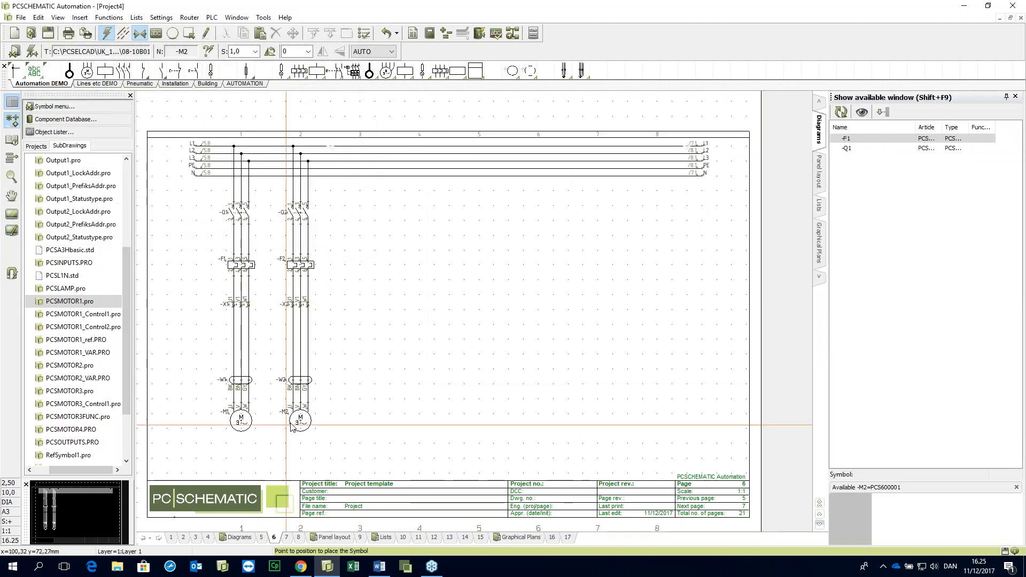
Step: Undo both insertions of the PCSMOTOR1.pro subdrawing on diagram page 6
{"action": "mouse_move", "coordinate": [302, 424]}
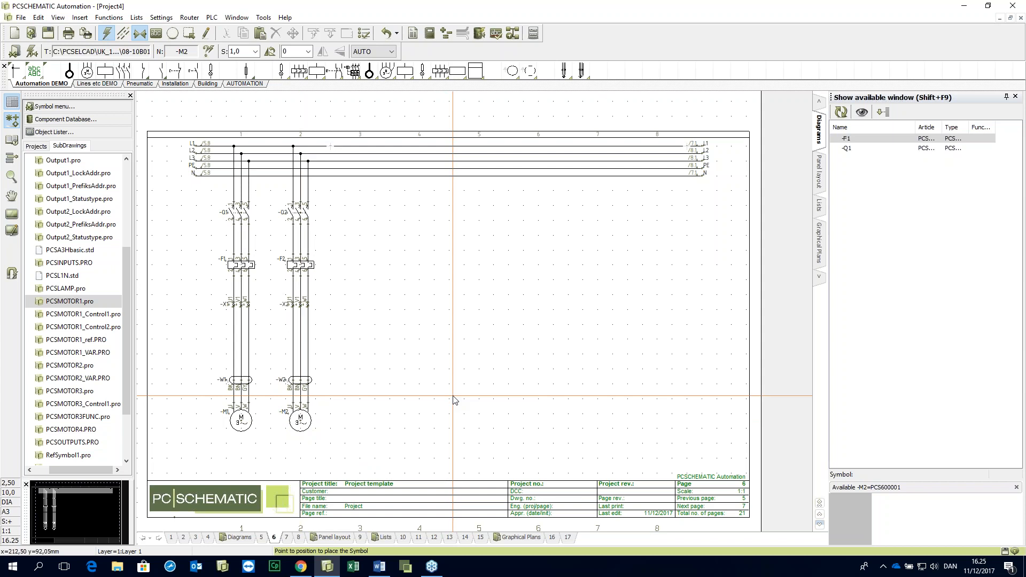
{"action": "key", "text": "ctrl+z"}
{"action": "key", "text": "ctrl+z"}
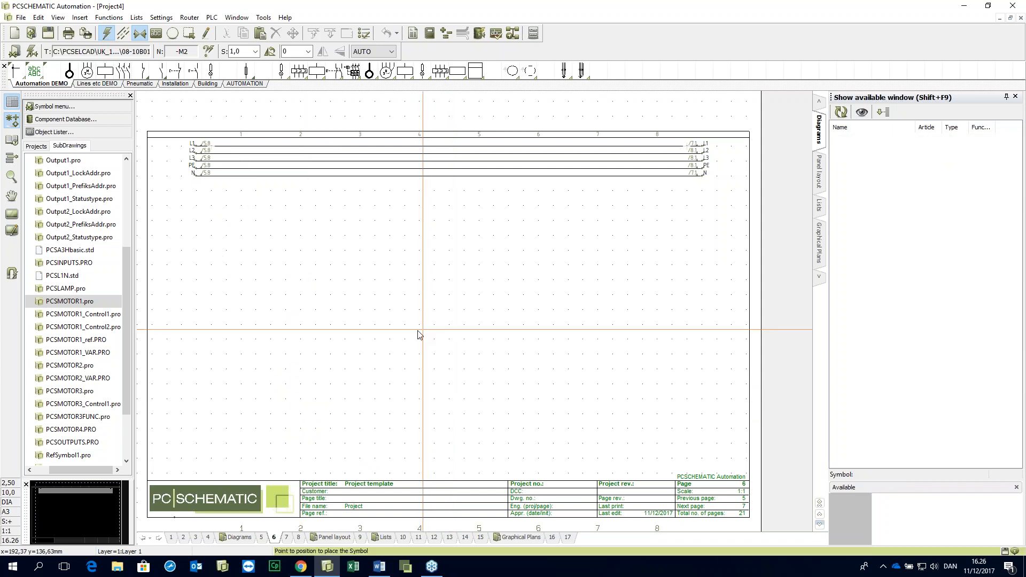
Step: Insert the PCSMOTOR1_VAR.PRO subdrawing at column 1 with the model Motor 1,1 kW, then check the data of motor -M1
{"action": "left_click", "coordinate": [101, 354]}
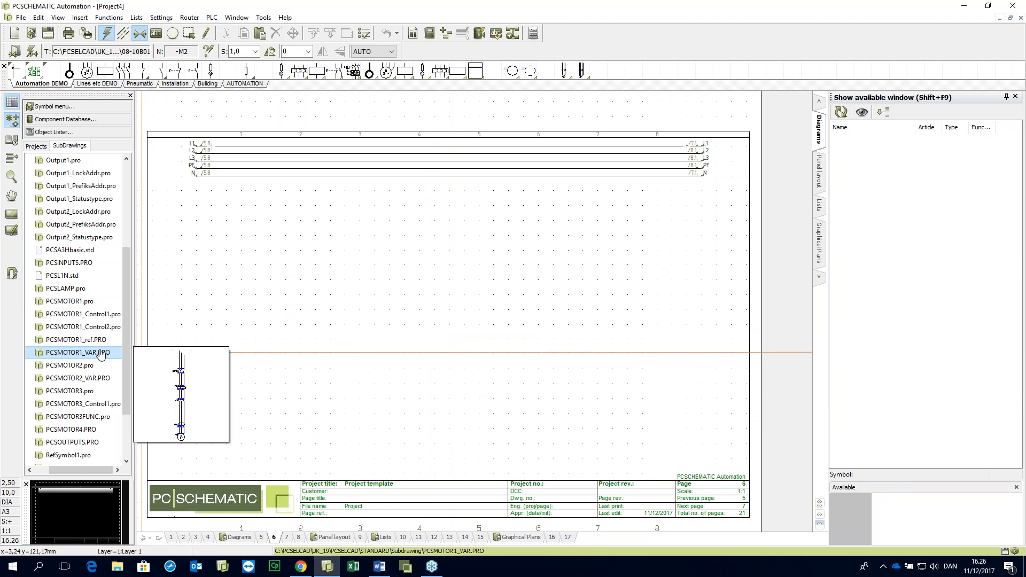
{"action": "mouse_move", "coordinate": [100, 353]}
{"action": "left_mouse_down"}
{"action": "mouse_move", "coordinate": [161, 337]}
{"action": "mouse_move", "coordinate": [299, 260]}
{"action": "left_mouse_up"}
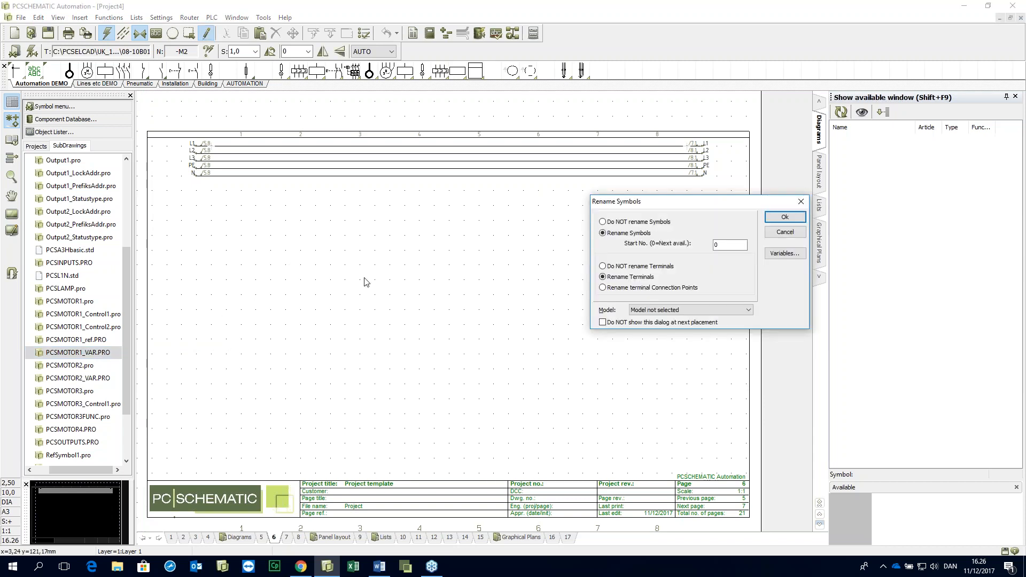
{"action": "left_click_drag", "start_coordinate": [630, 200], "coordinate": [419, 204]}
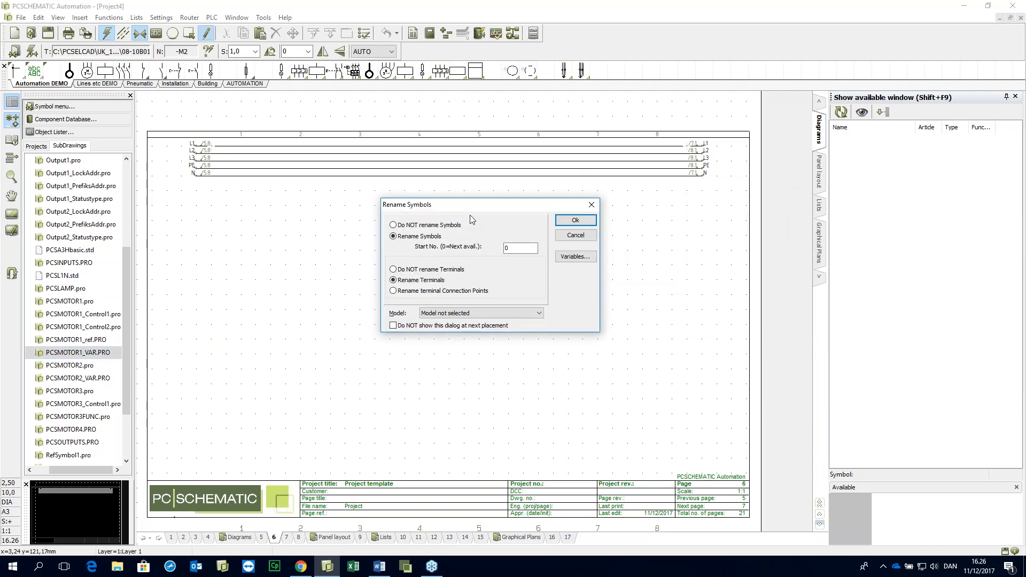
{"action": "left_click", "coordinate": [463, 314]}
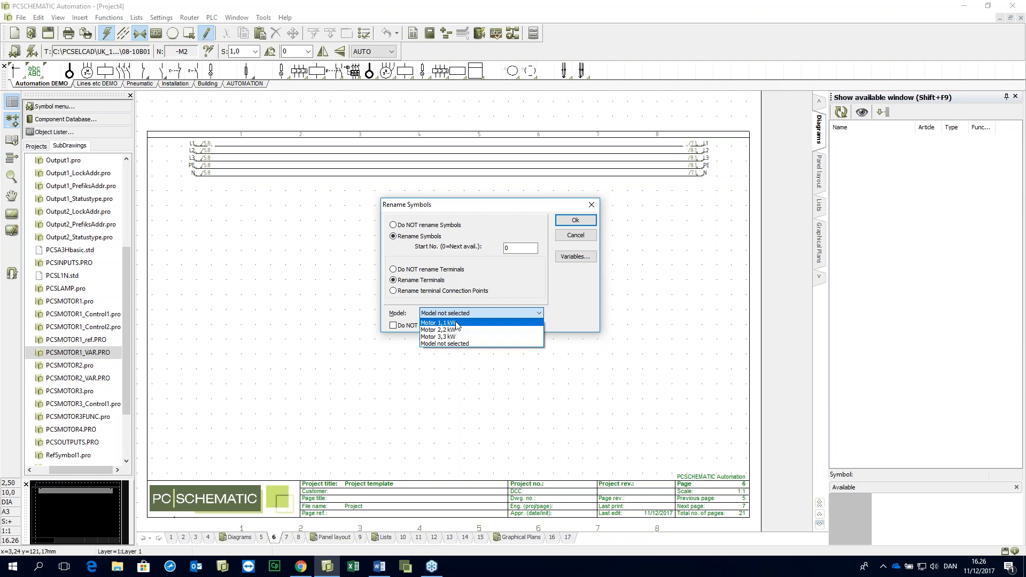
{"action": "left_click", "coordinate": [456, 323]}
{"action": "left_click", "coordinate": [575, 220]}
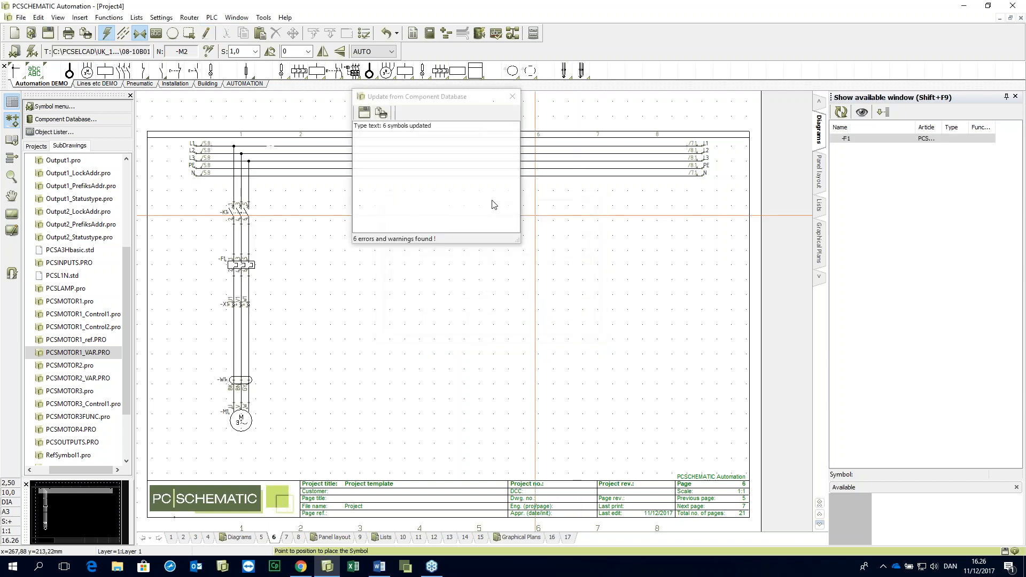
{"action": "left_click", "coordinate": [512, 96]}
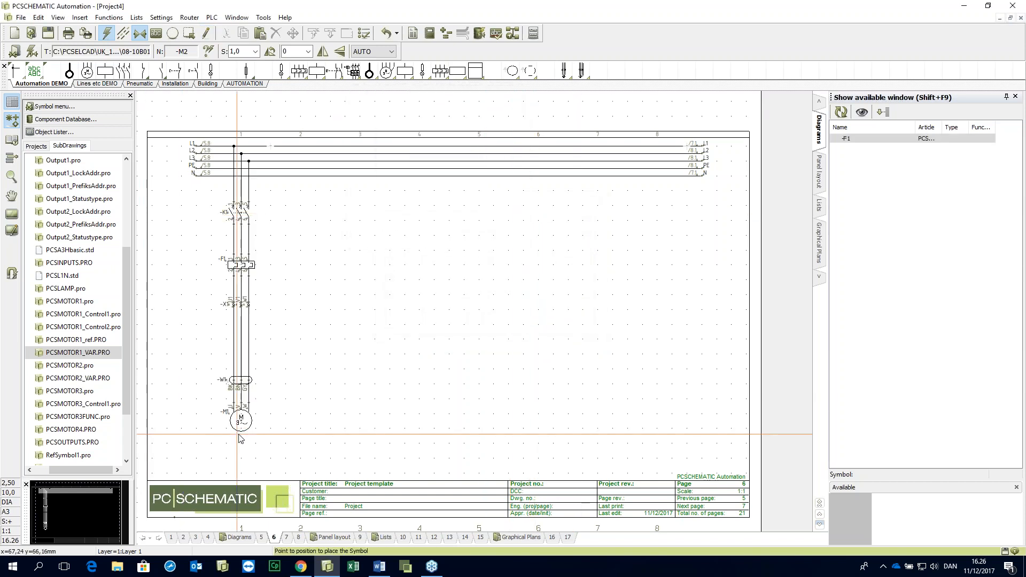
{"action": "mouse_move", "coordinate": [249, 421]}
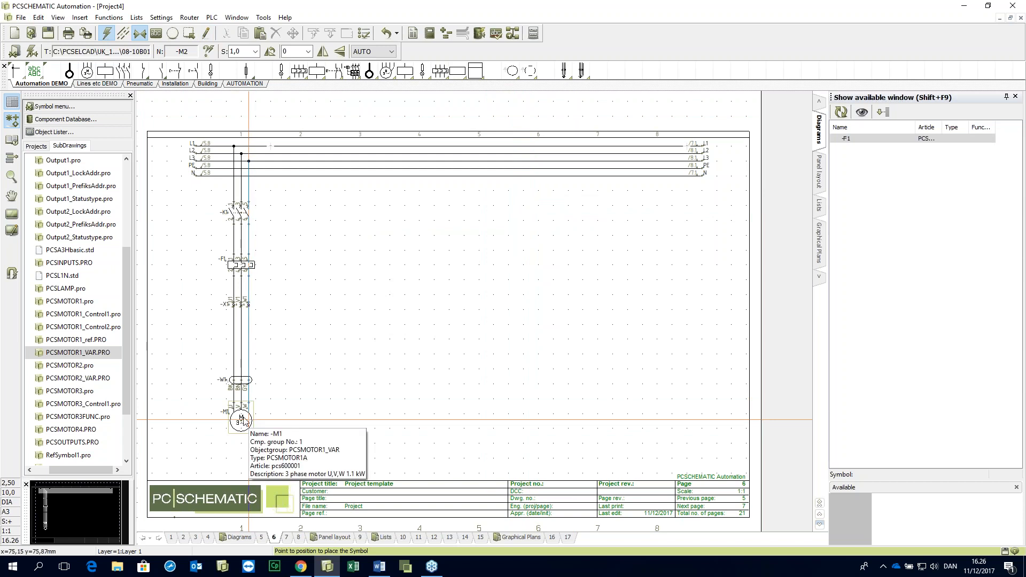
Step: Insert PCSMOTOR1_VAR.PRO at column 2 with the model Motor 3,3 kW, renaming symbols and terminals
{"action": "left_click_drag", "start_coordinate": [151, 338], "coordinate": [230, 340]}
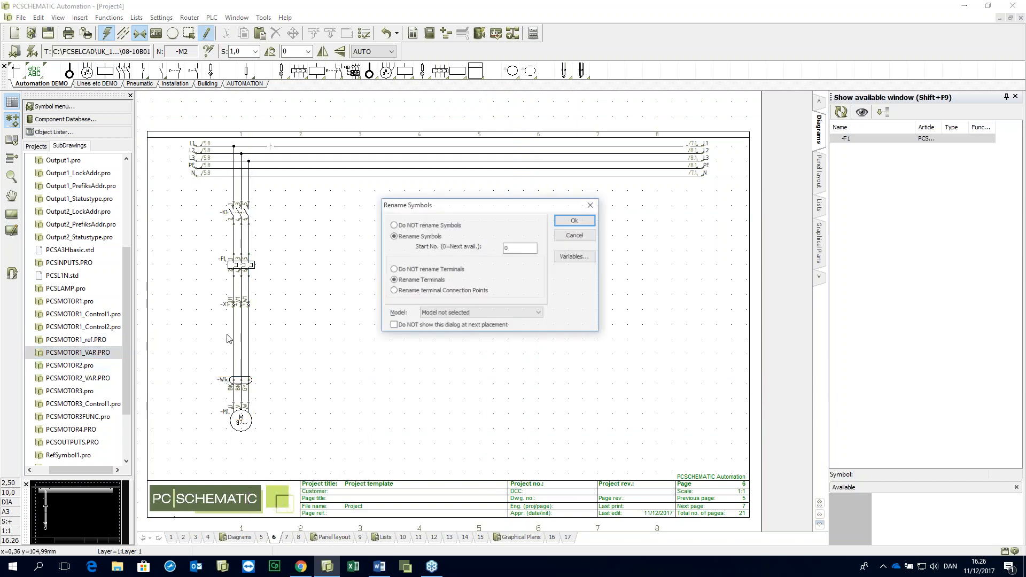
{"action": "left_click", "coordinate": [489, 313]}
{"action": "left_click", "coordinate": [465, 336]}
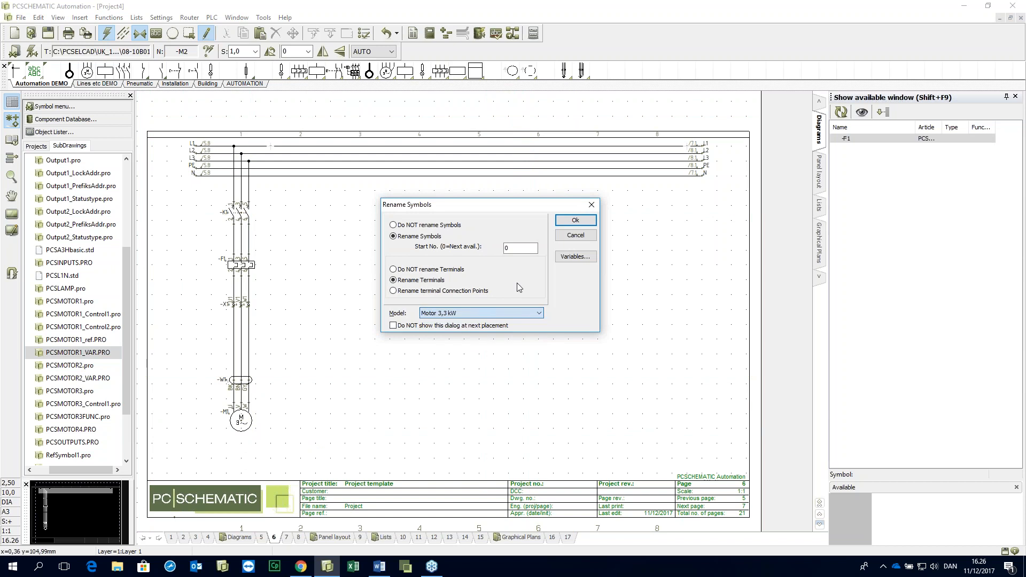
{"action": "left_click", "coordinate": [570, 220]}
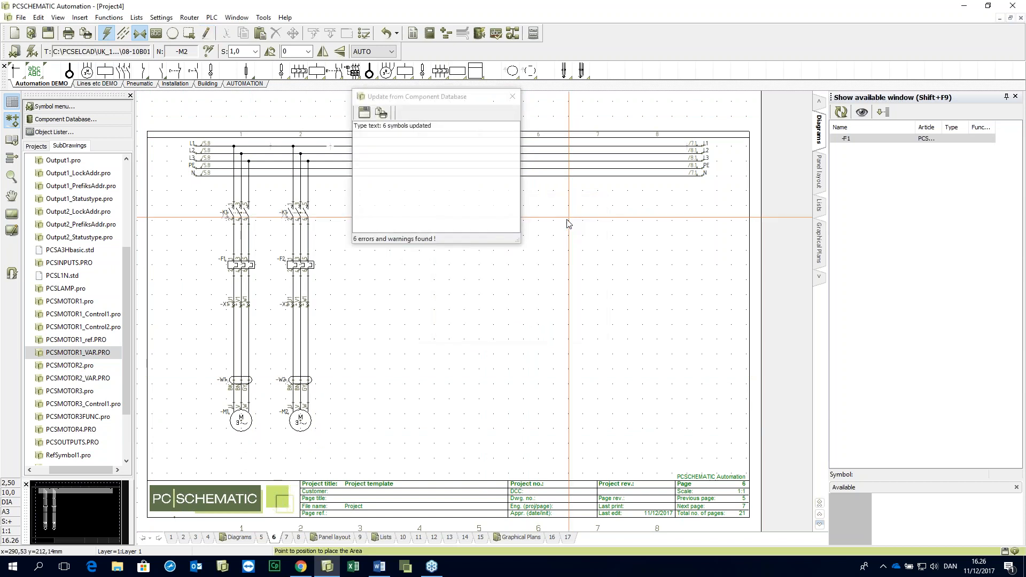
{"action": "left_click", "coordinate": [512, 96]}
{"action": "mouse_move", "coordinate": [299, 420]}
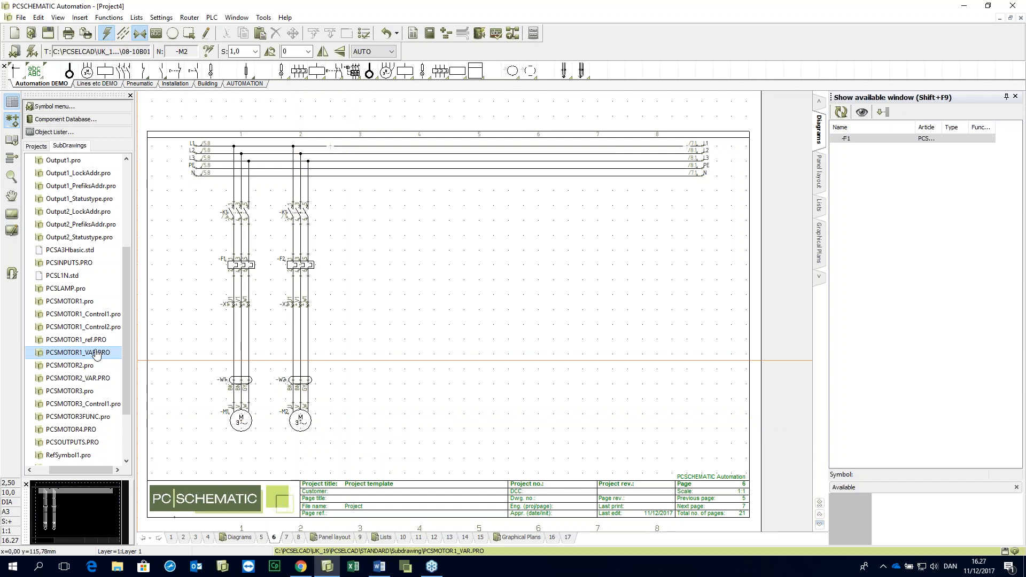
Step: Insert PCSMOTOR1_VAR.PRO at column 3 with the model Motor 2,2 kW, renaming symbols and terminals
{"action": "left_click_drag", "start_coordinate": [96, 354], "coordinate": [200, 350]}
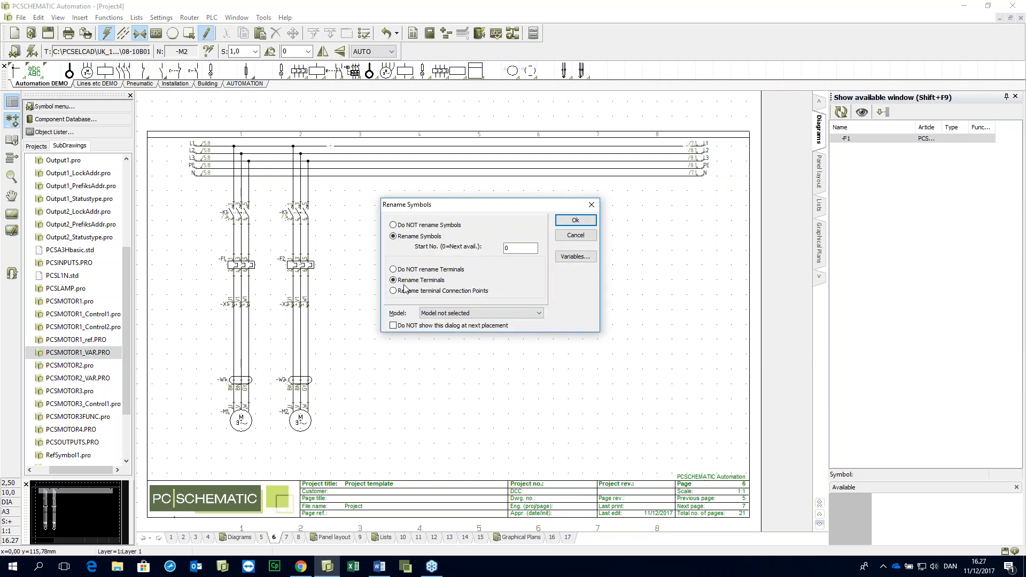
{"action": "left_click", "coordinate": [443, 316]}
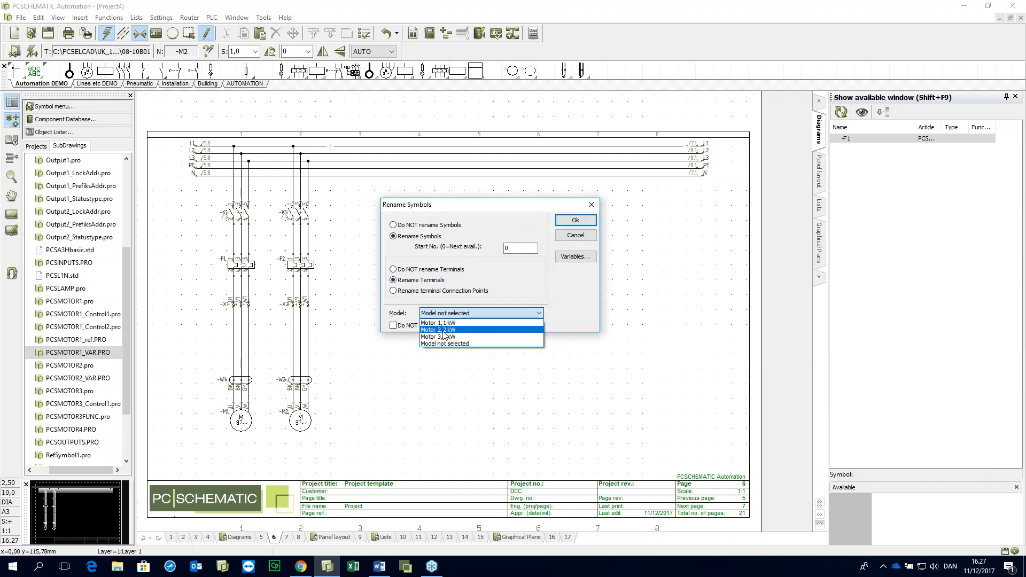
{"action": "left_click", "coordinate": [443, 330]}
{"action": "left_click", "coordinate": [572, 221]}
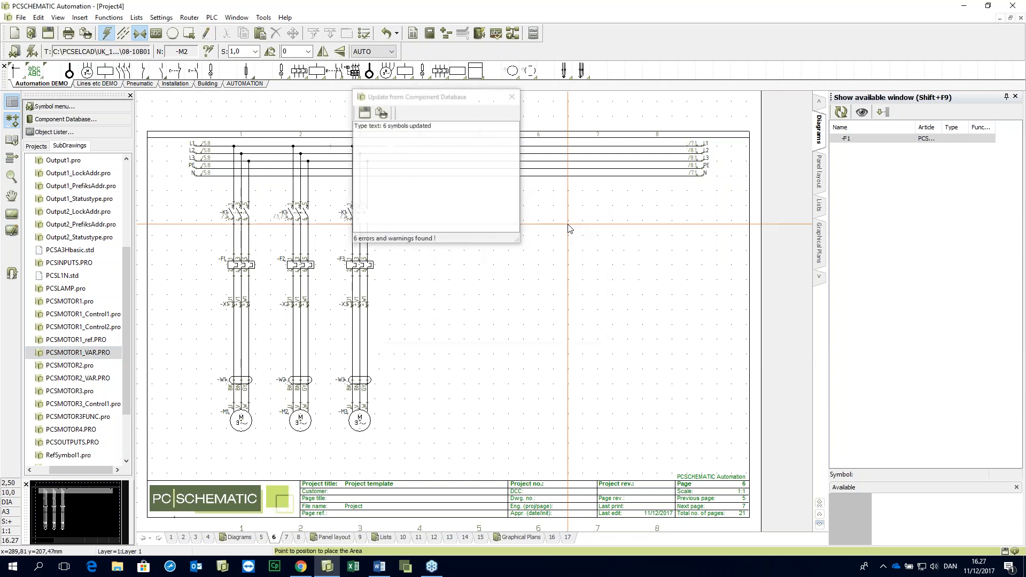
{"action": "left_click", "coordinate": [511, 97]}
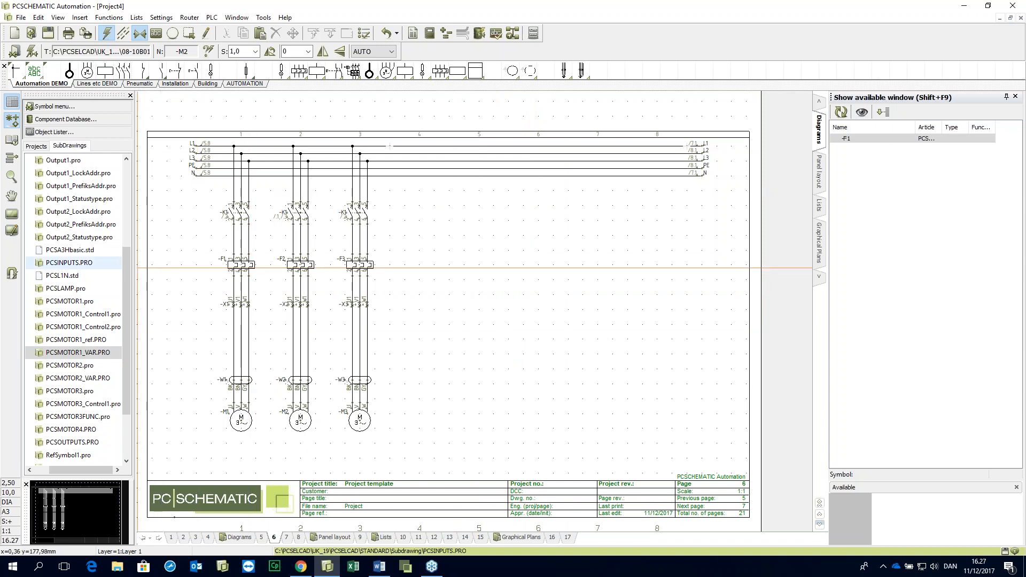
Step: Open the lamp subdrawing BB.PRO for editing
{"action": "left_click_drag", "start_coordinate": [127, 265], "coordinate": [126, 194]}
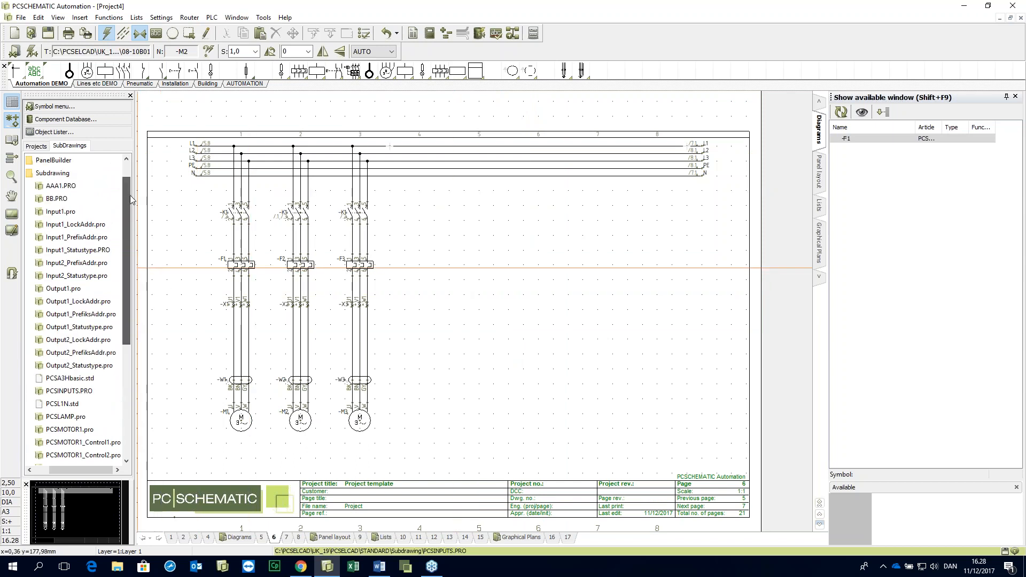
{"action": "right_click", "coordinate": [74, 200]}
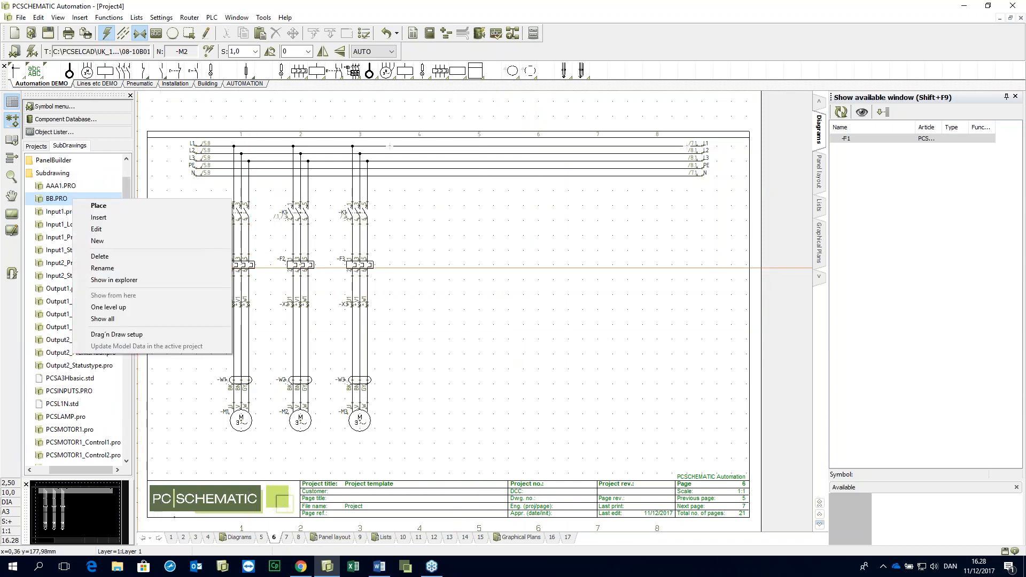
{"action": "left_click", "coordinate": [99, 230]}
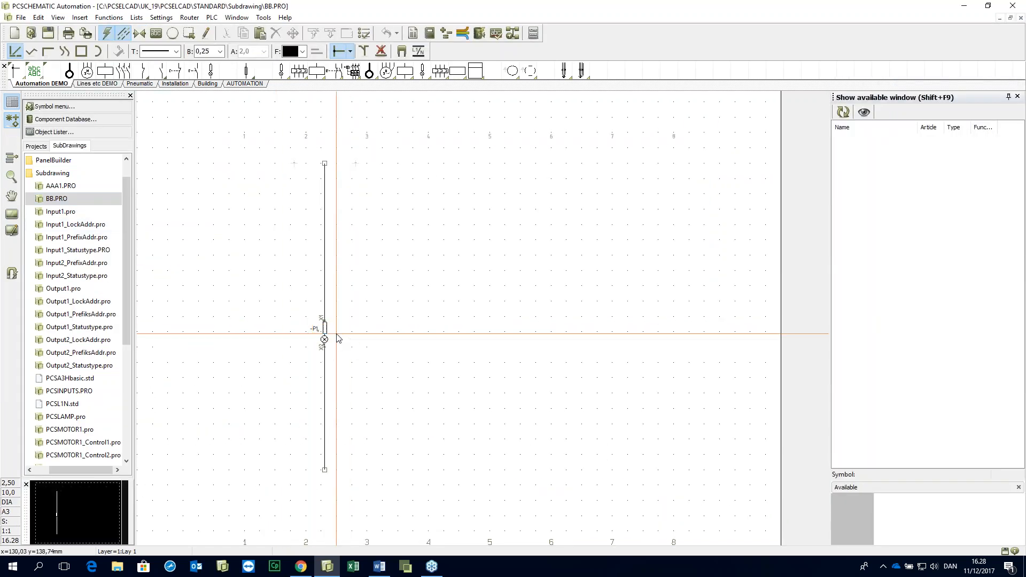
Step: Set the article number of lamp -P1 to the variable /@1 and save the subdrawing
{"action": "scroll", "coordinate": [337, 338], "scroll_direction": "up", "scroll_amount": 3}
{"action": "double_click", "coordinate": [458, 329]}
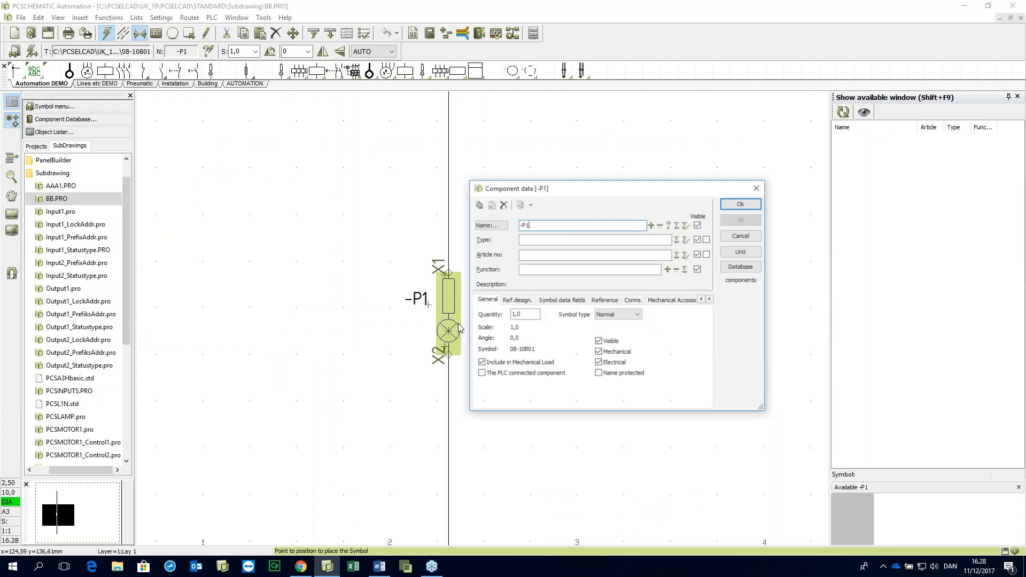
{"action": "left_click_drag", "start_coordinate": [599, 192], "coordinate": [654, 160]}
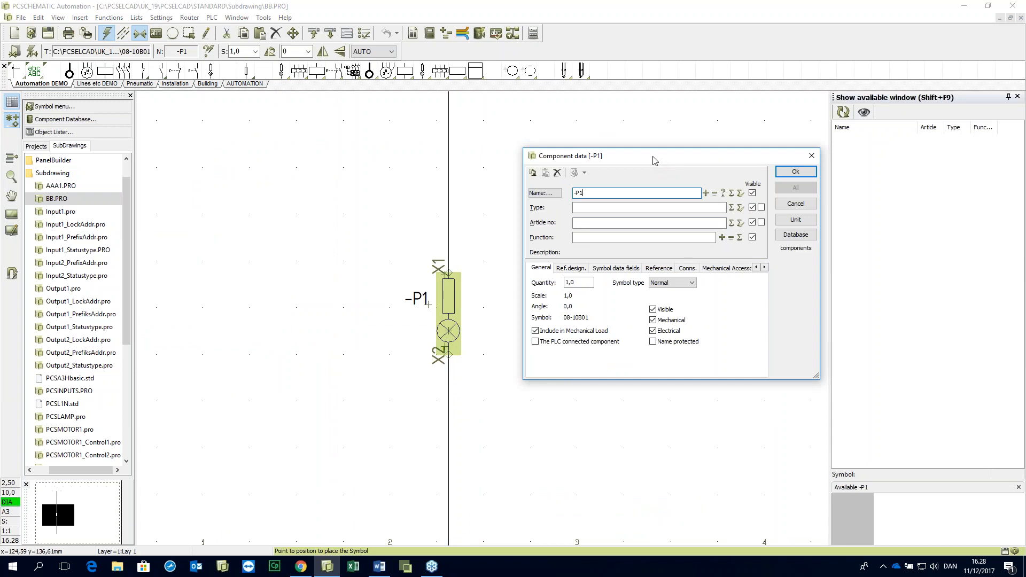
{"action": "key", "text": "Tab"}
{"action": "key", "text": "Tab"}
{"action": "type", "text": "/"}
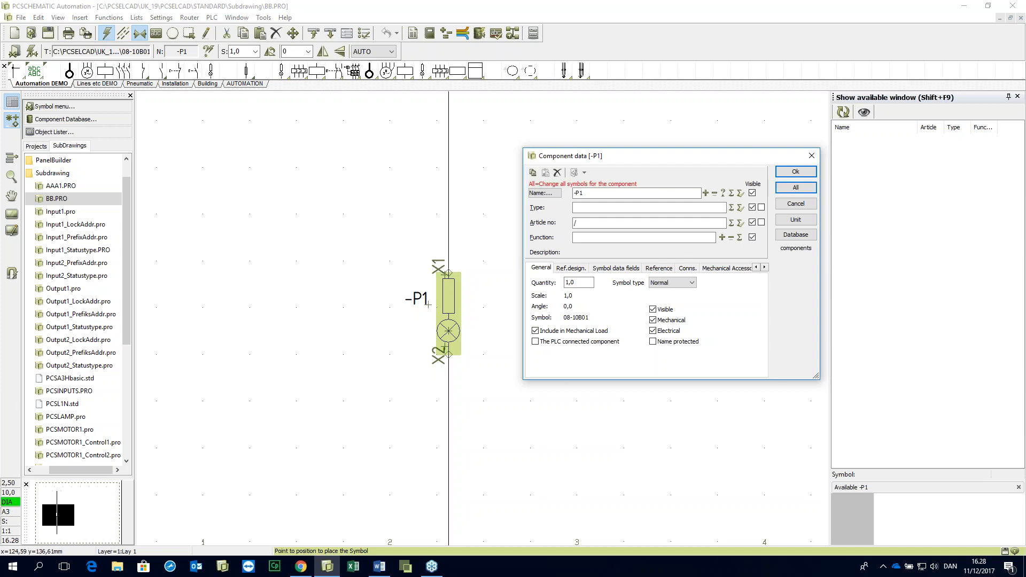
{"action": "type", "text": "@1"}
{"action": "left_click_drag", "start_coordinate": [591, 222], "coordinate": [573, 223]}
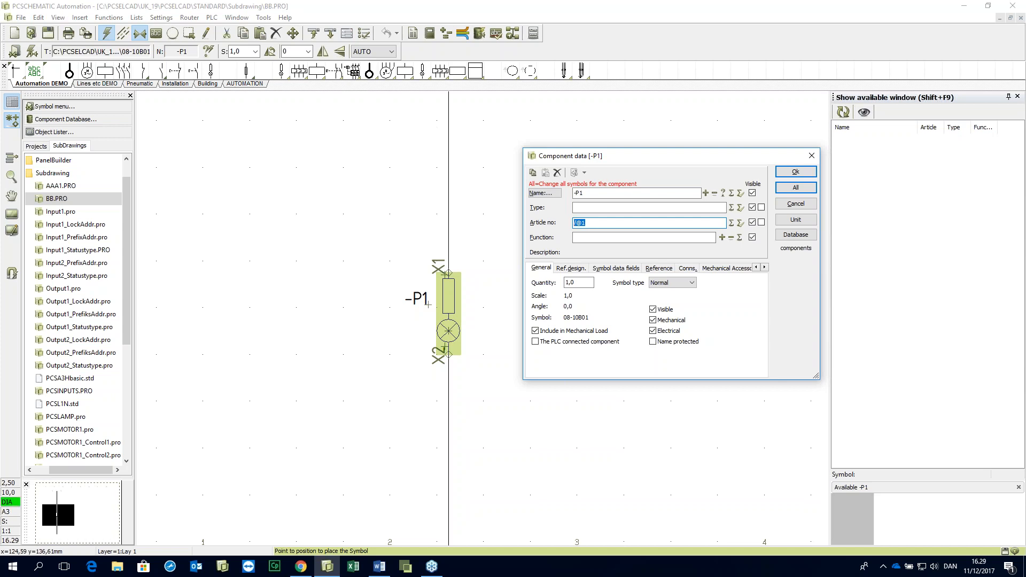
{"action": "left_click", "coordinate": [804, 172]}
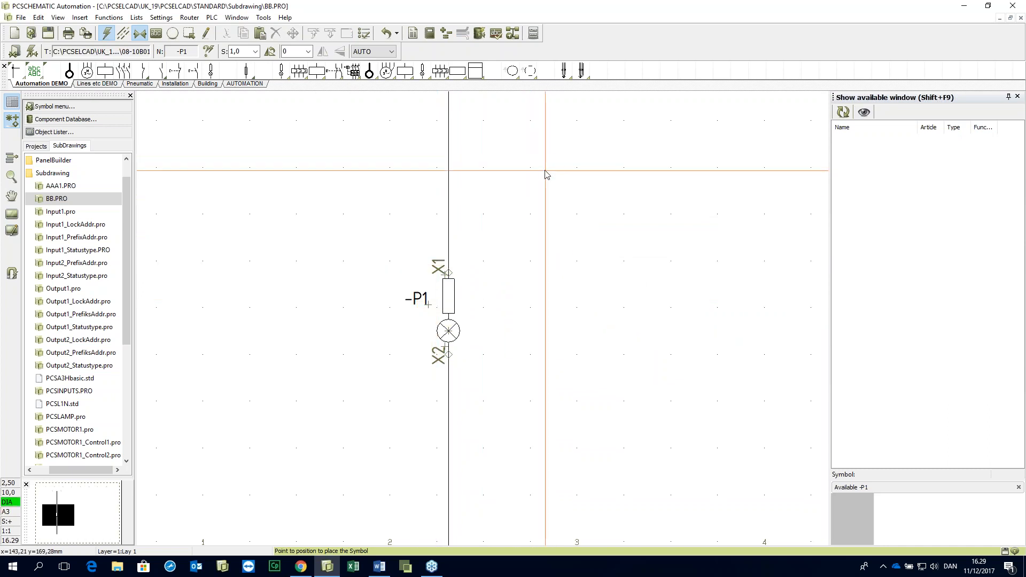
{"action": "left_click", "coordinate": [50, 33]}
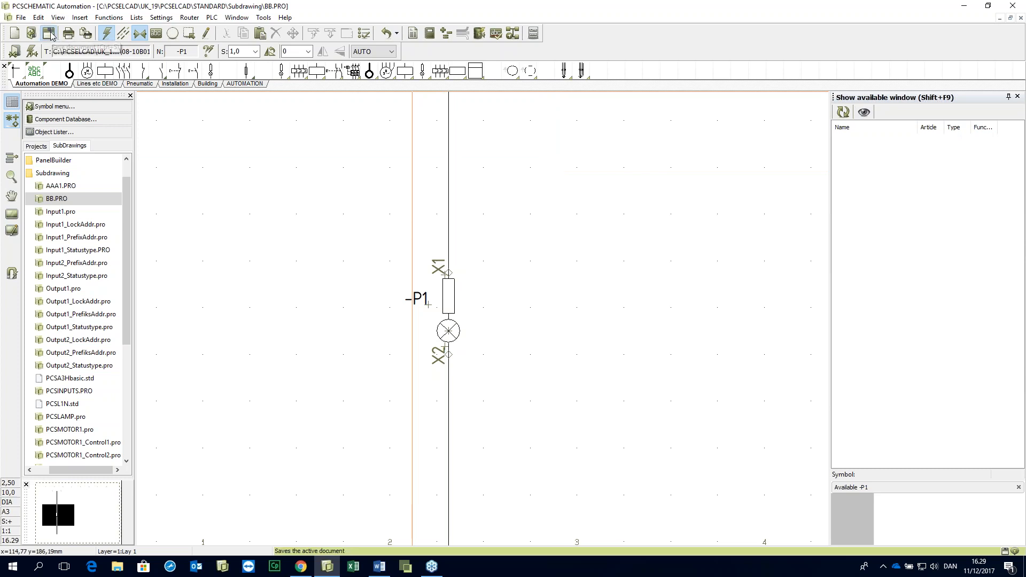
Step: Add a model titled Red to the variables of the lamp subdrawing
{"action": "right_click", "coordinate": [598, 212]}
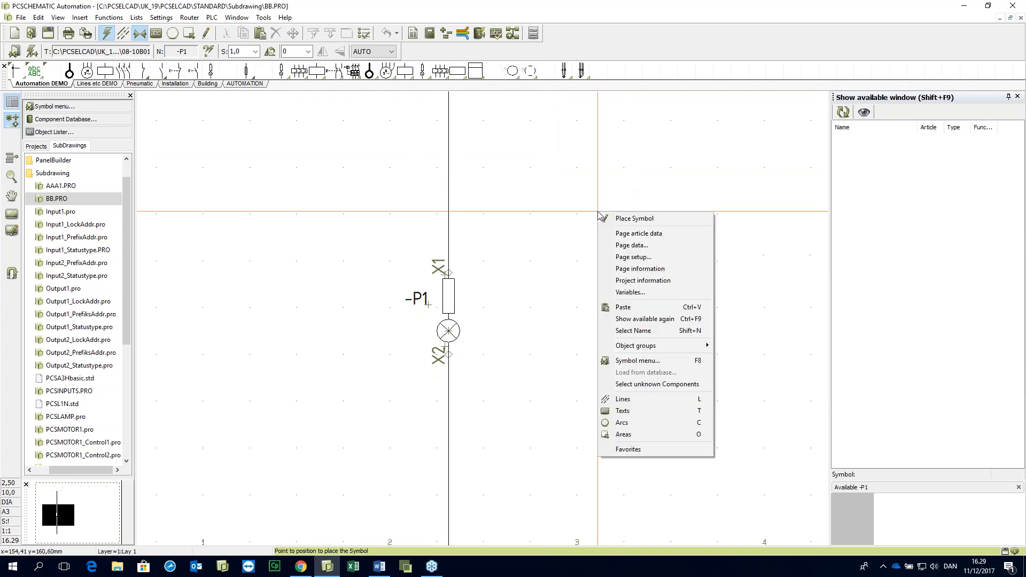
{"action": "left_click", "coordinate": [633, 293]}
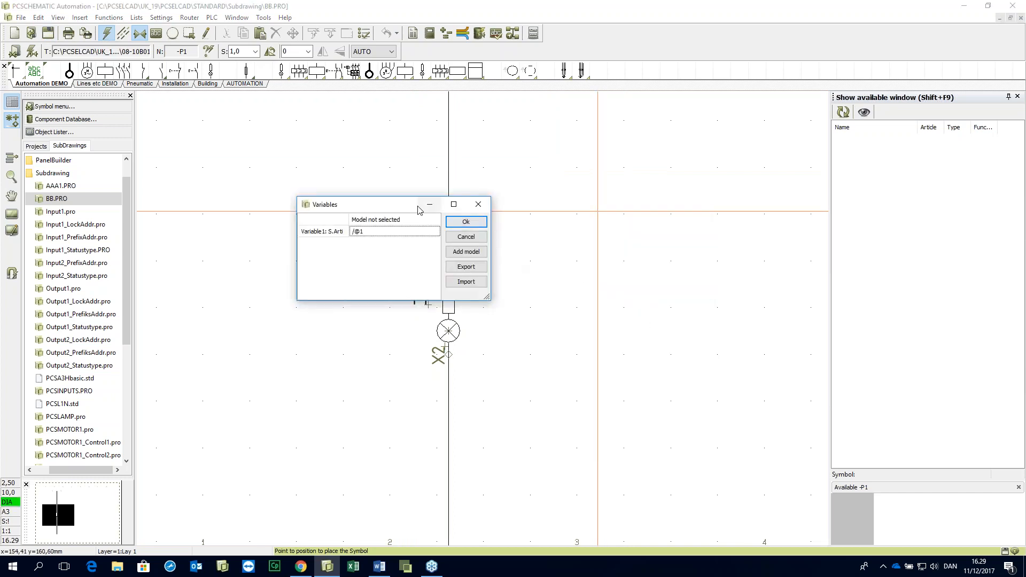
{"action": "left_click_drag", "start_coordinate": [407, 207], "coordinate": [667, 176]}
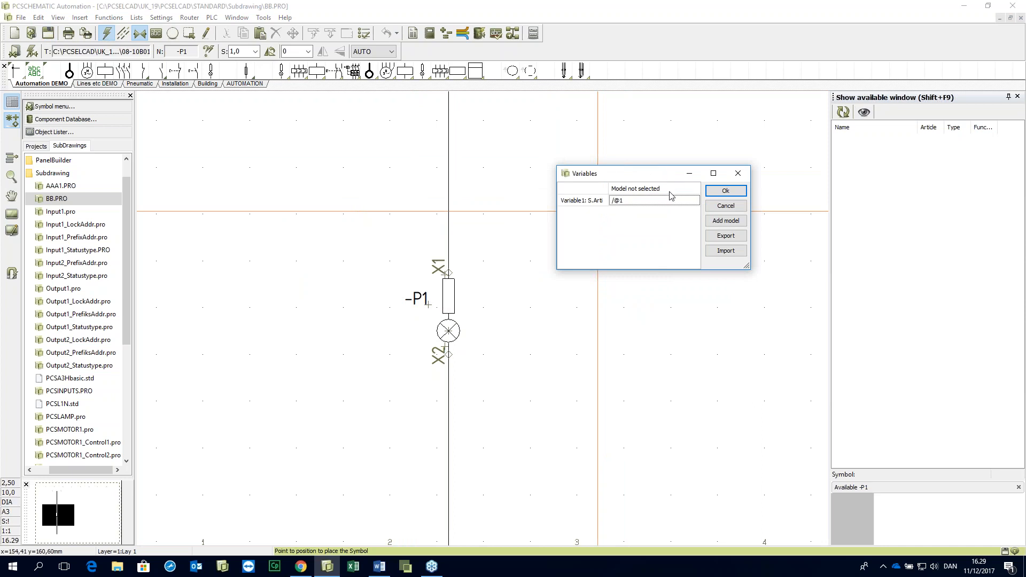
{"action": "left_click", "coordinate": [719, 221]}
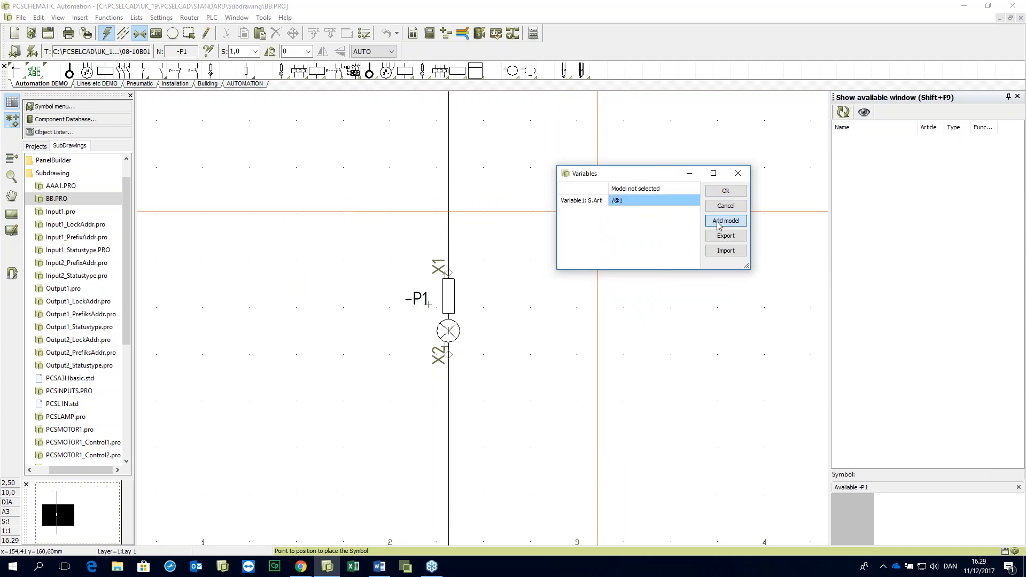
{"action": "left_click_drag", "start_coordinate": [588, 339], "coordinate": [685, 308]}
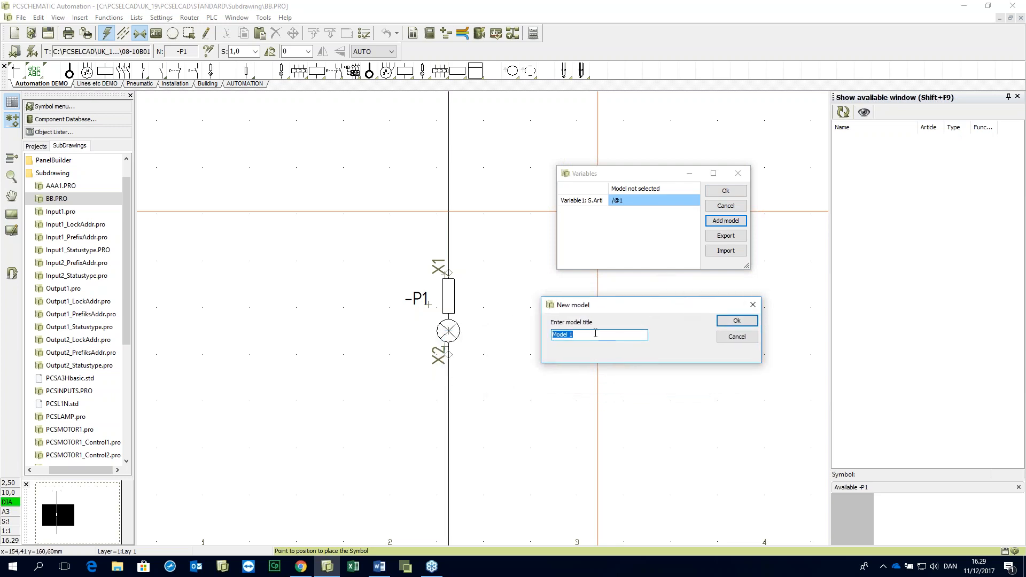
{"action": "mouse_move", "coordinate": [328, 566]}
{"action": "type", "text": "Red"}
{"action": "left_click", "coordinate": [737, 321]}
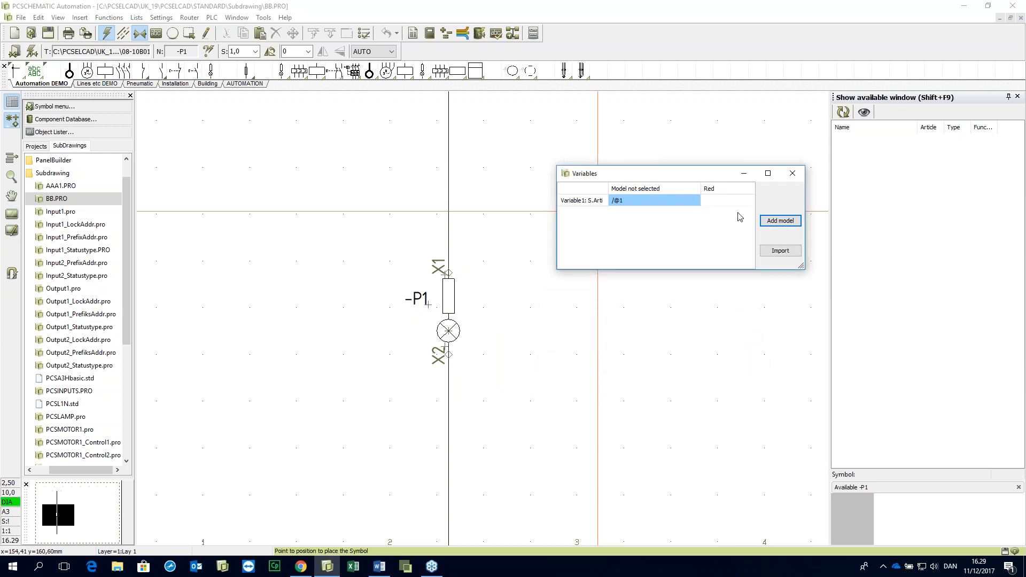
Step: Assign the red lamp with built-in resistor, PCS500001, from the Filament lamps group of the component database to the Red model
{"action": "right_click", "coordinate": [710, 206]}
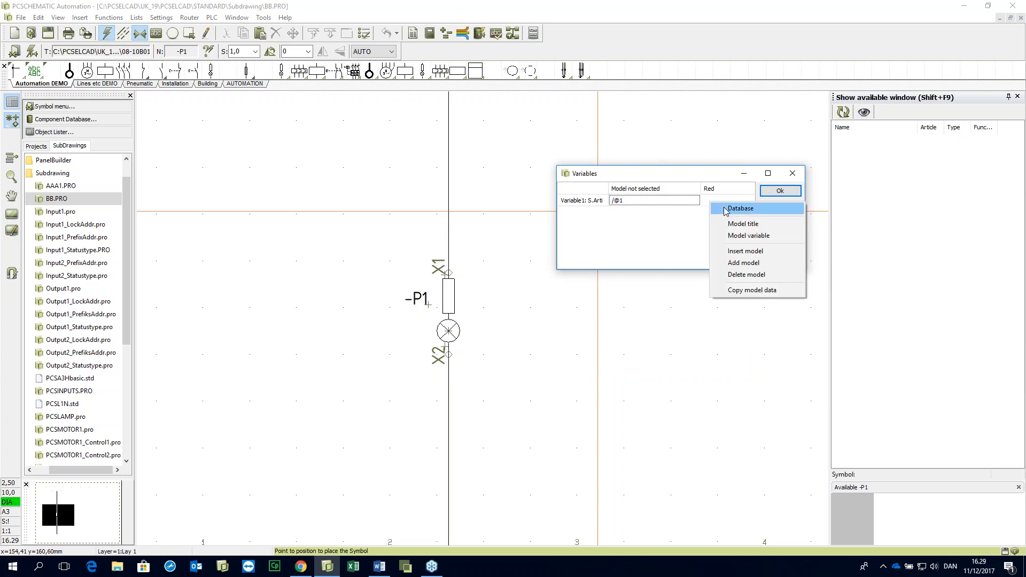
{"action": "left_click", "coordinate": [740, 208]}
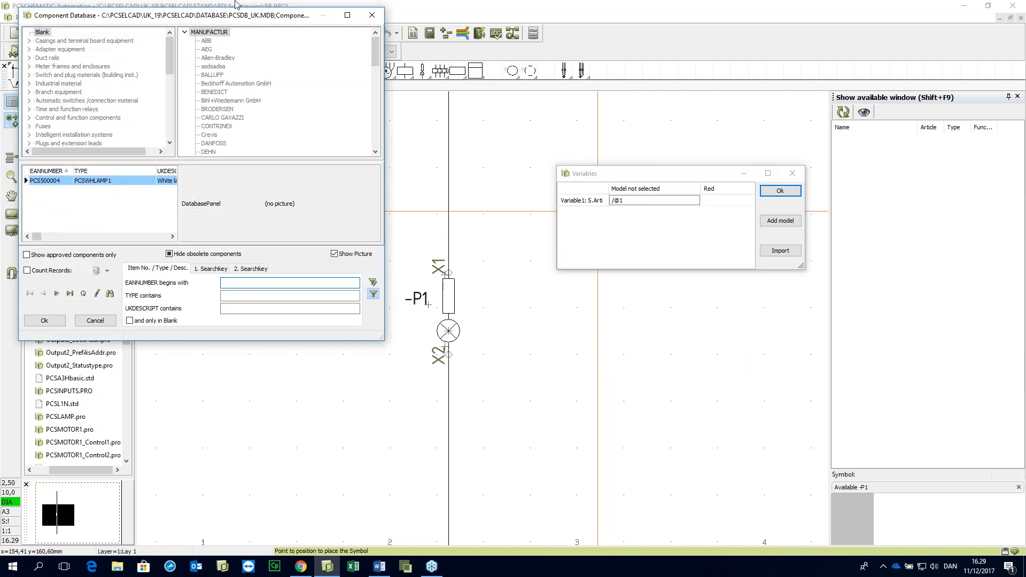
{"action": "left_click", "coordinate": [346, 16]}
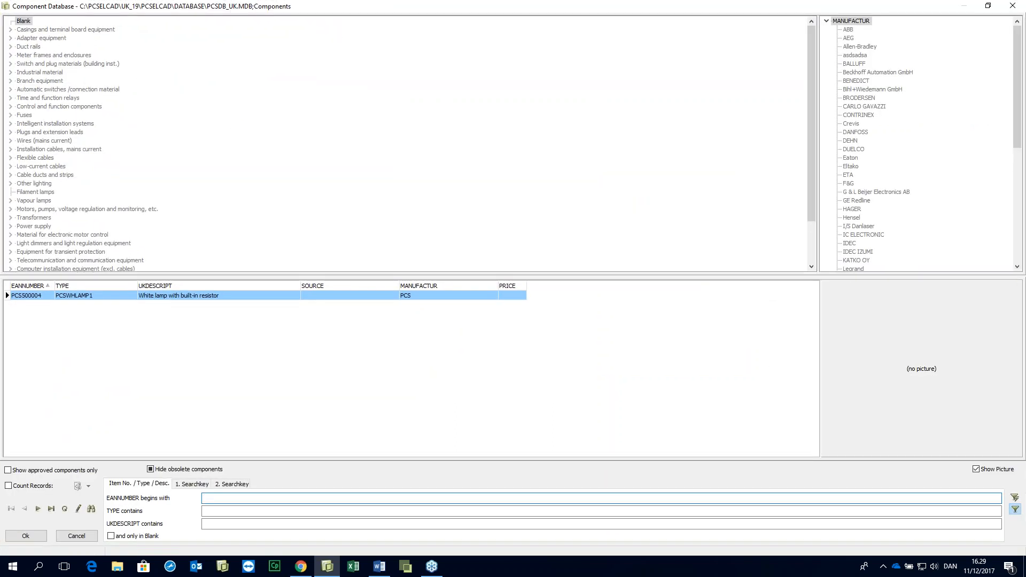
{"action": "left_click", "coordinate": [38, 192]}
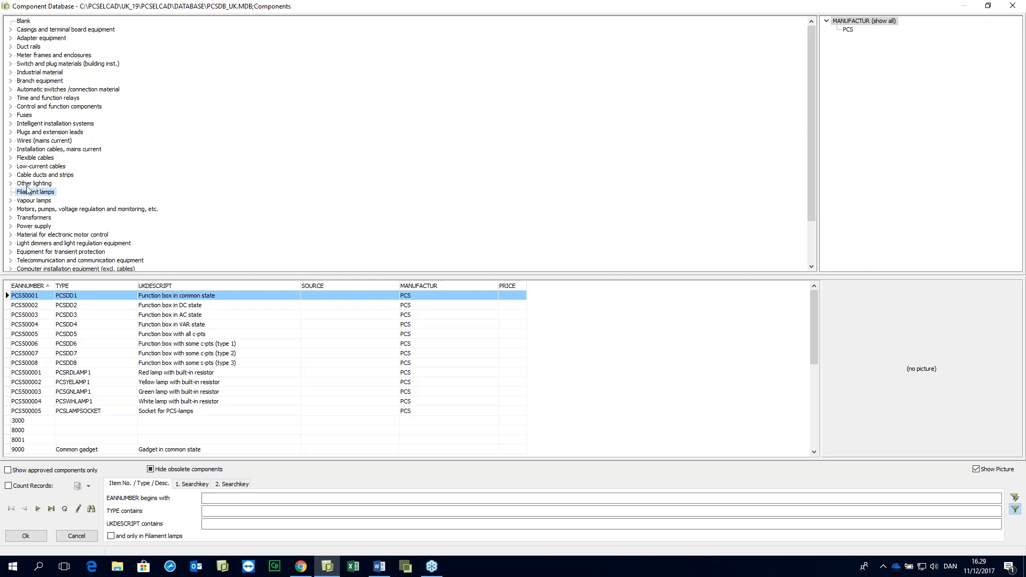
{"action": "left_click", "coordinate": [189, 372]}
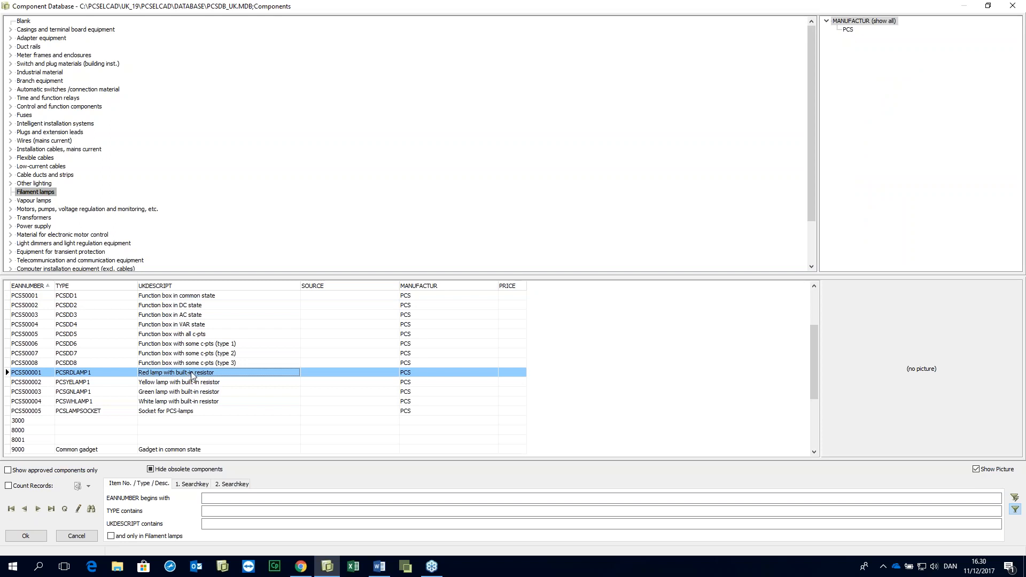
{"action": "double_click", "coordinate": [191, 373]}
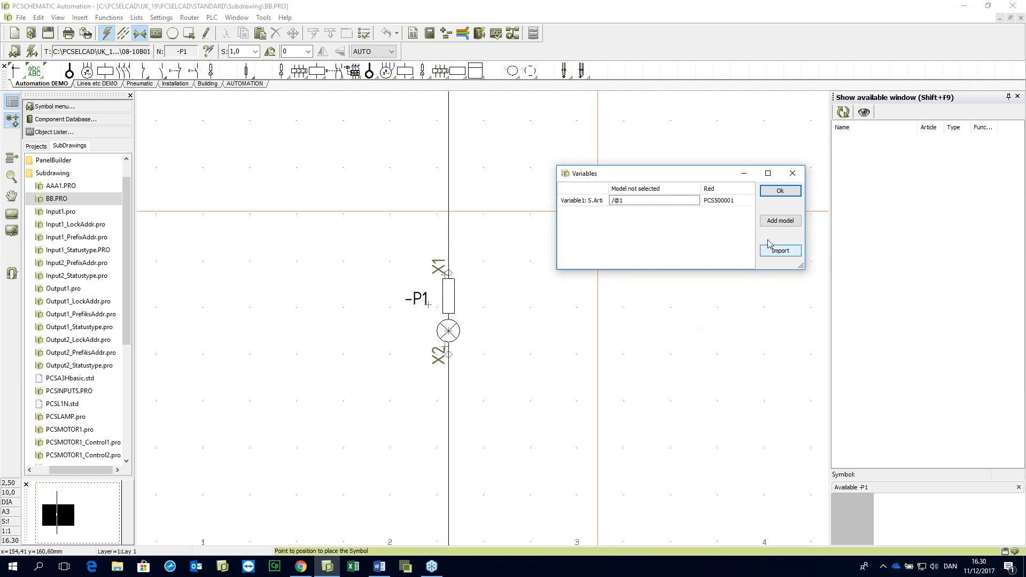
Step: Add a model titled Yellow and assign it the yellow lamp PCS500002 from the component database
{"action": "left_click", "coordinate": [779, 222]}
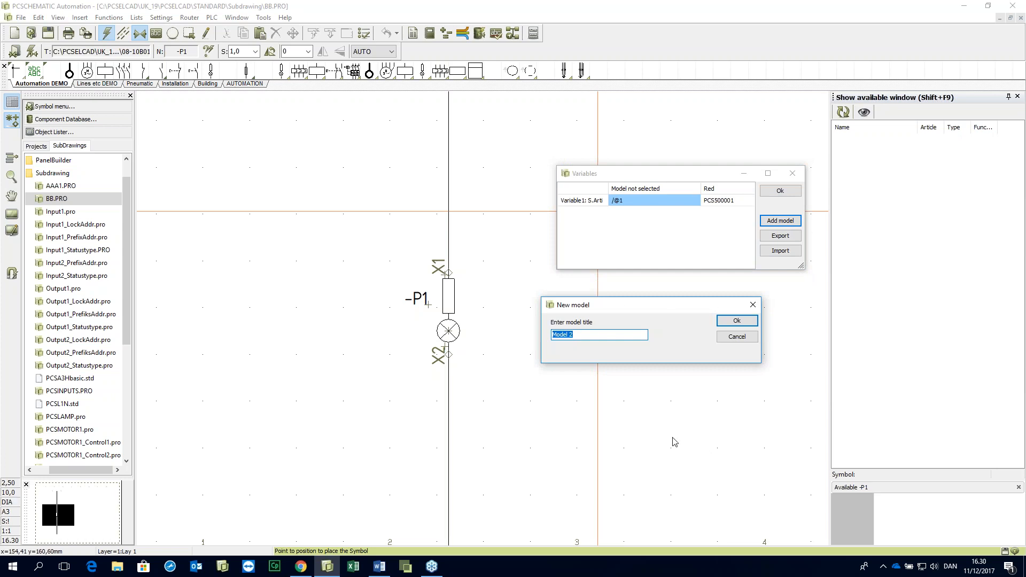
{"action": "type", "text": "Yello"}
{"action": "left_click", "coordinate": [736, 321]}
{"action": "right_click", "coordinate": [769, 201]}
{"action": "left_click", "coordinate": [775, 203]}
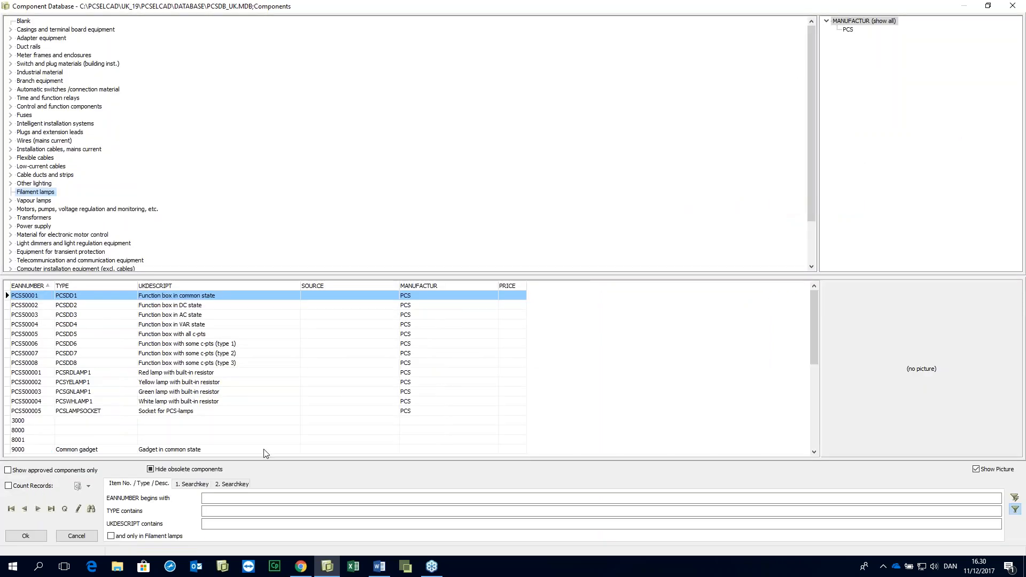
{"action": "left_click", "coordinate": [172, 383]}
{"action": "double_click", "coordinate": [172, 383]}
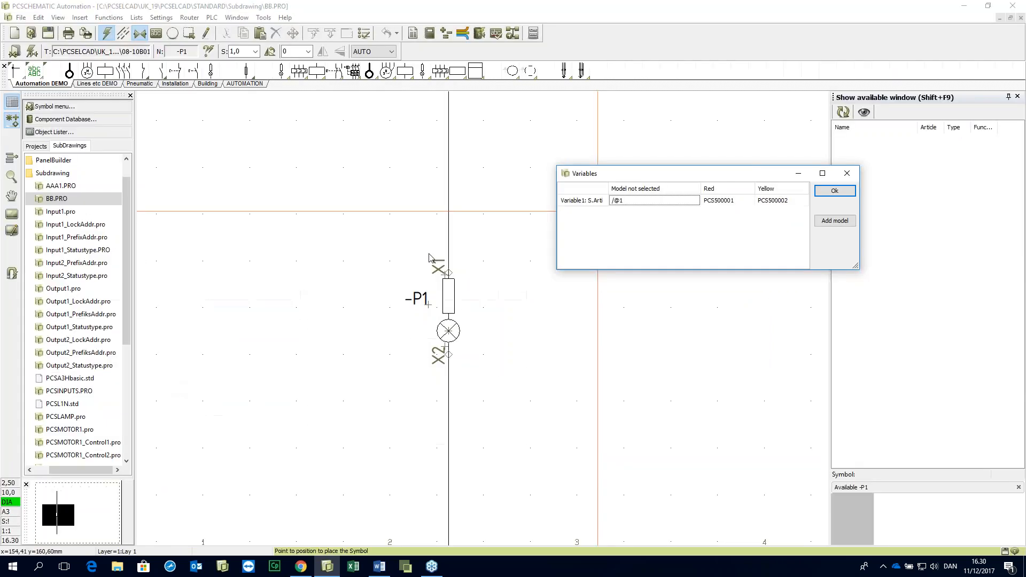
Step: Add a third model titled Green to the subdrawing's variables
{"action": "left_click", "coordinate": [837, 221]}
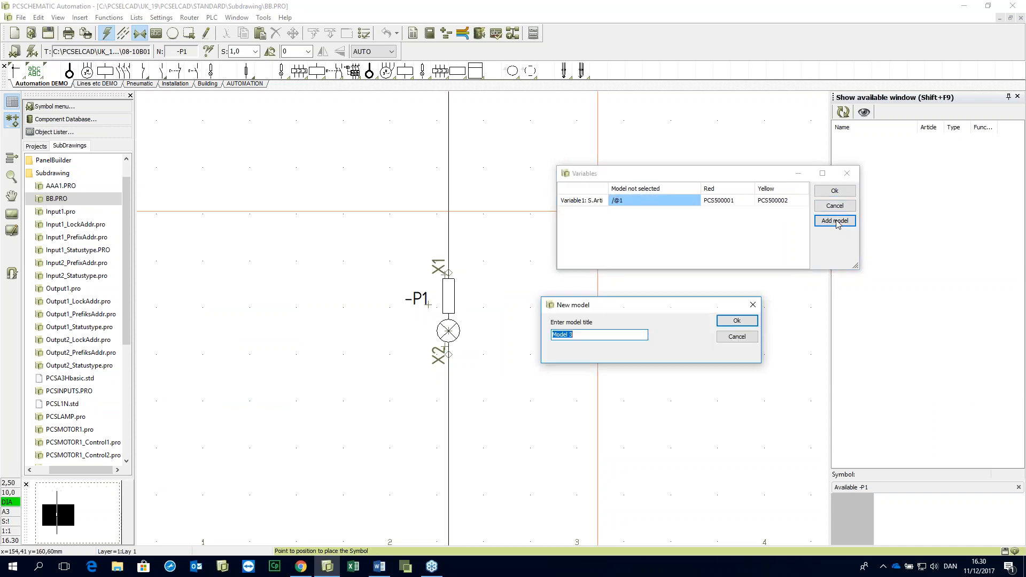
{"action": "type", "text": "Lamp"}
{"action": "key", "text": "BackSpace"}
{"action": "key", "text": "BackSpace"}
{"action": "key", "text": "BackSpace"}
{"action": "key", "text": "BackSpace"}
{"action": "type", "text": "Green"}
{"action": "left_click", "coordinate": [723, 324]}
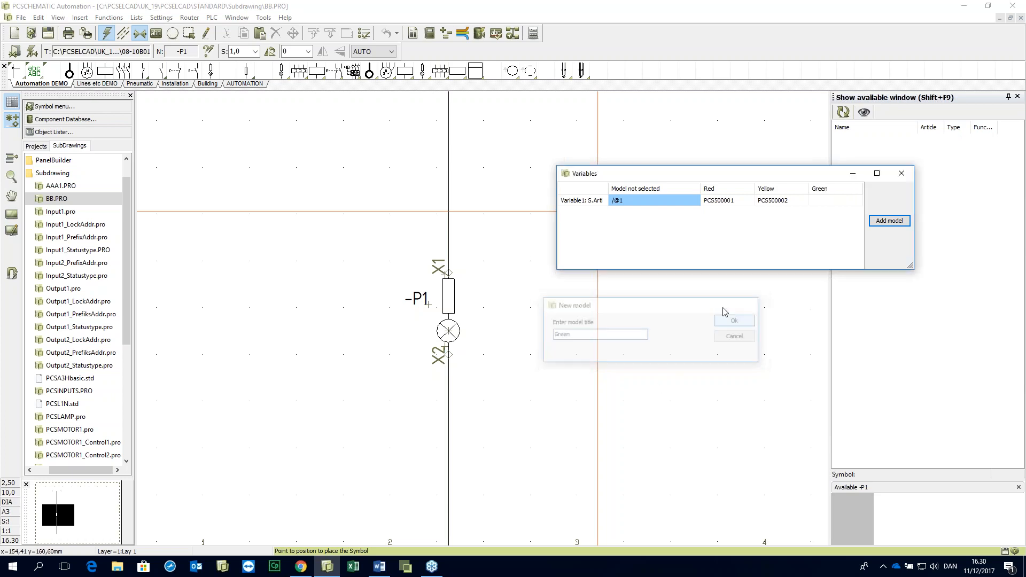
Step: Assign the green lamp with built-in resistor, PCS500003, from the component database to the Green model
{"action": "right_click", "coordinate": [835, 207]}
{"action": "left_click", "coordinate": [862, 214]}
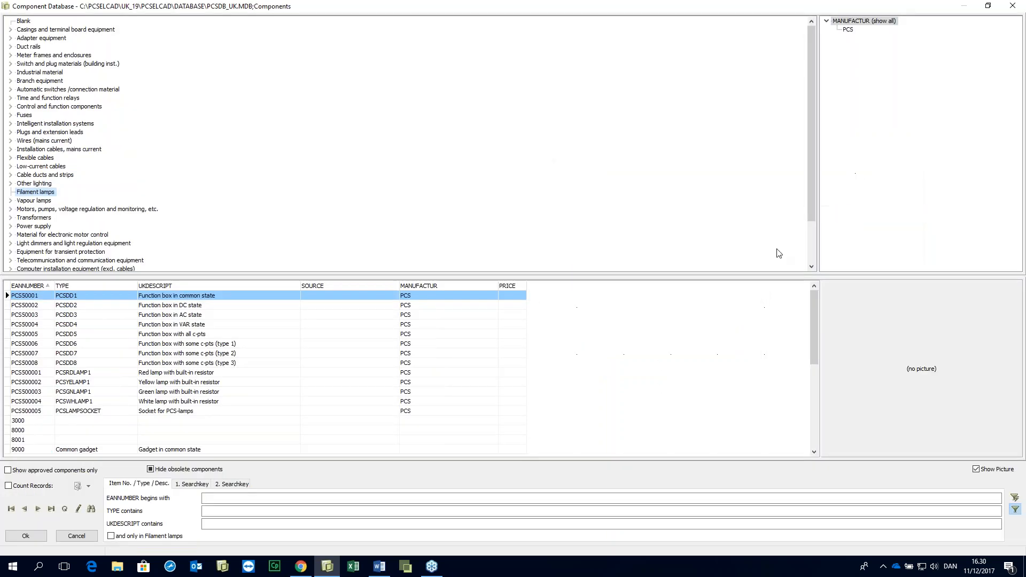
{"action": "left_click", "coordinate": [161, 394]}
{"action": "double_click", "coordinate": [161, 393]}
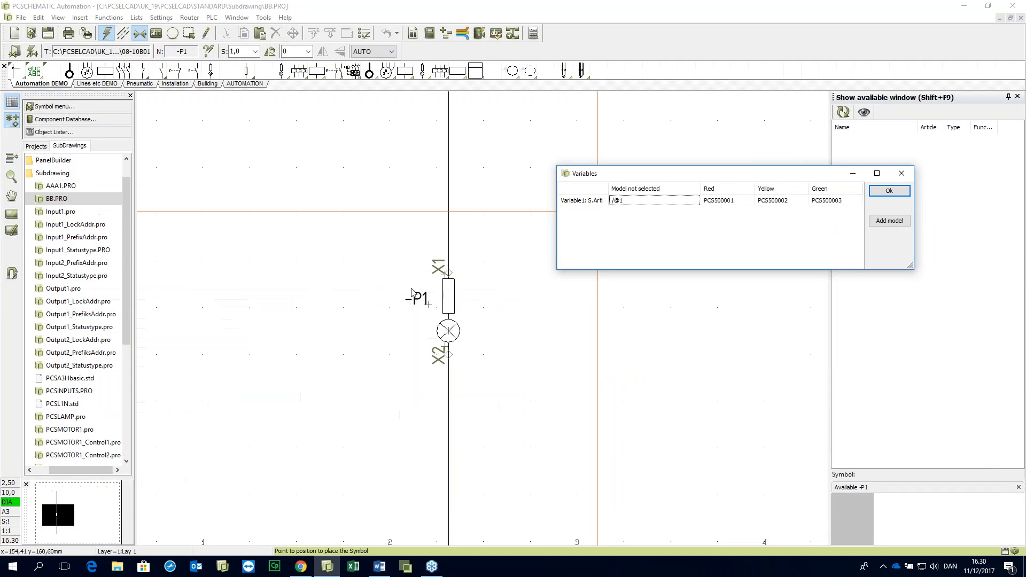
Step: Accept the variable models, then save and close the BB.PRO subdrawing
{"action": "left_click", "coordinate": [889, 196]}
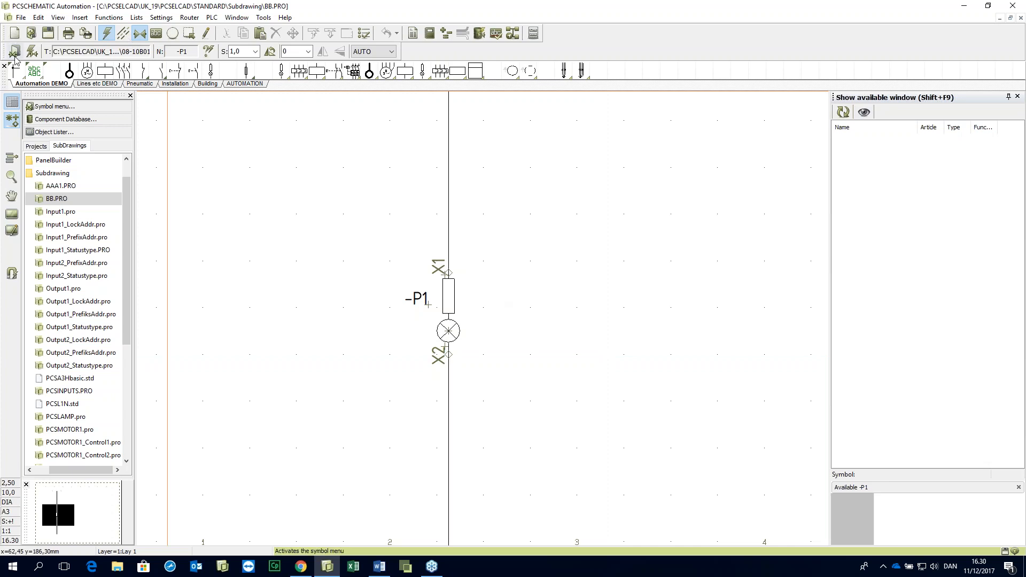
{"action": "left_click", "coordinate": [48, 34]}
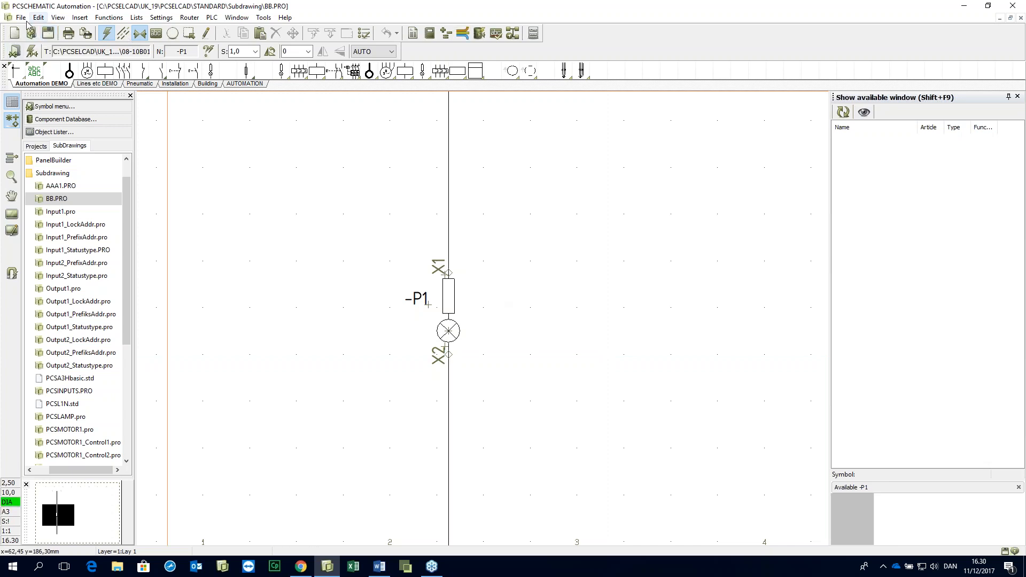
{"action": "left_click", "coordinate": [21, 17]}
{"action": "left_click", "coordinate": [32, 53]}
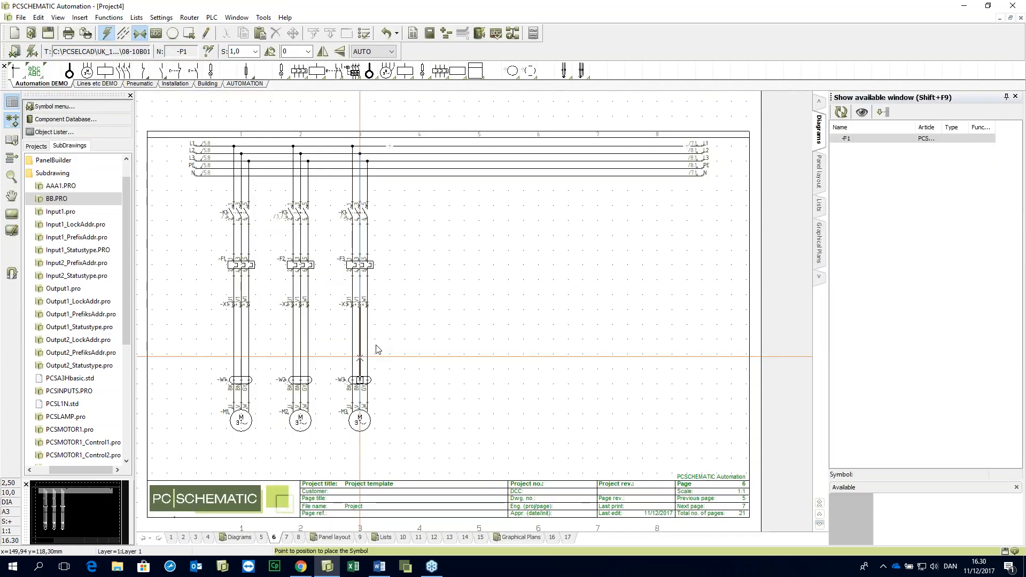
Step: Insert BB.PRO at column 1 of diagram page 7 with the model Red, renaming symbols
{"action": "left_click", "coordinate": [286, 537]}
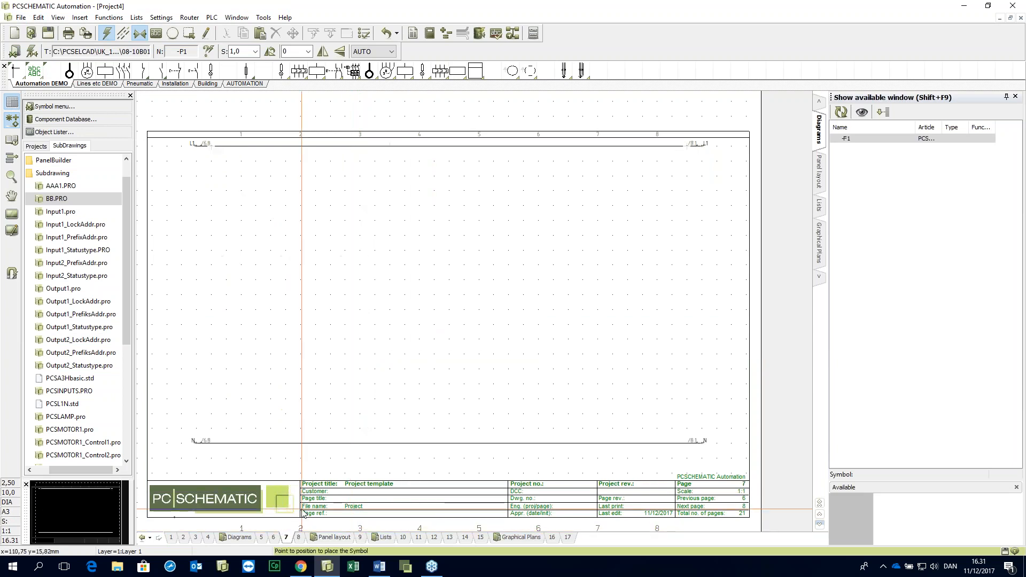
{"action": "left_click", "coordinate": [61, 199]}
{"action": "left_click_drag", "start_coordinate": [60, 199], "coordinate": [217, 208]}
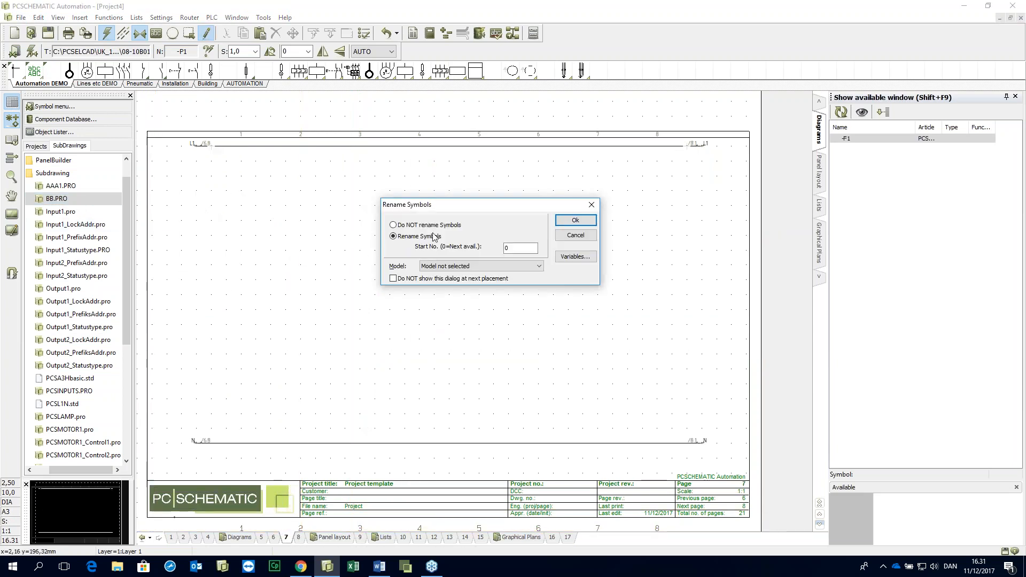
{"action": "left_click", "coordinate": [482, 266]}
{"action": "left_click", "coordinate": [488, 274]}
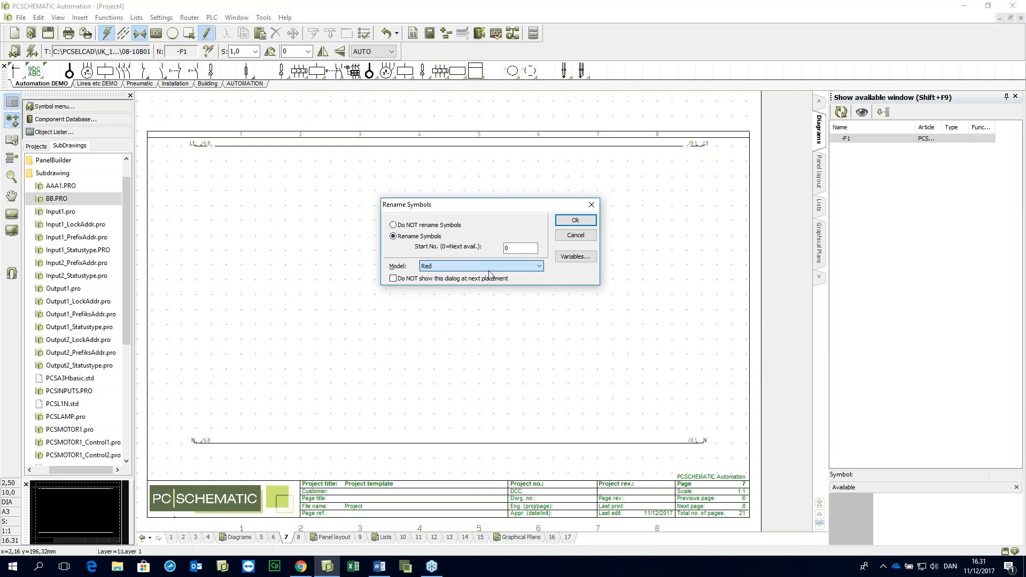
{"action": "left_click", "coordinate": [576, 220]}
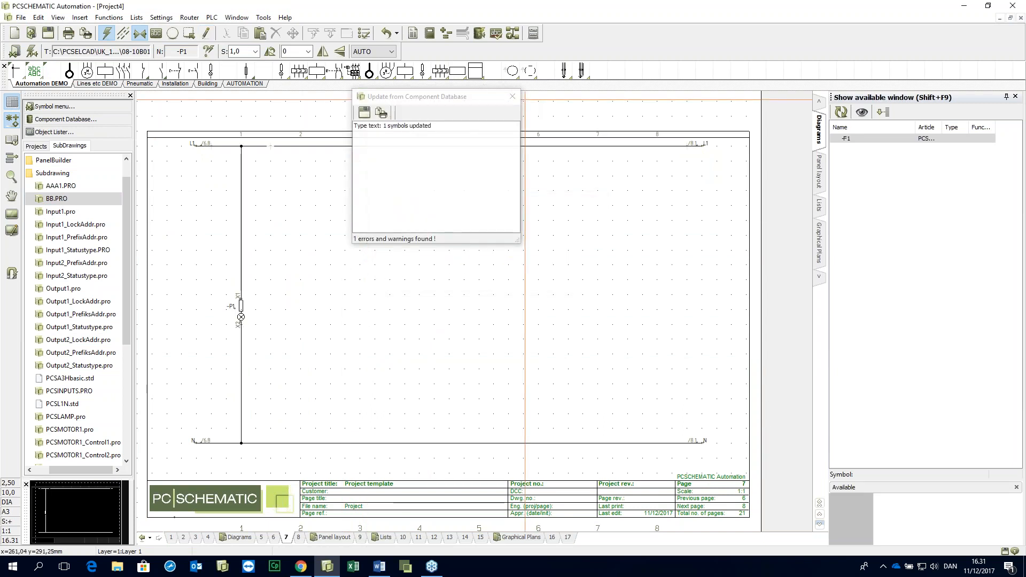
{"action": "left_click", "coordinate": [513, 96]}
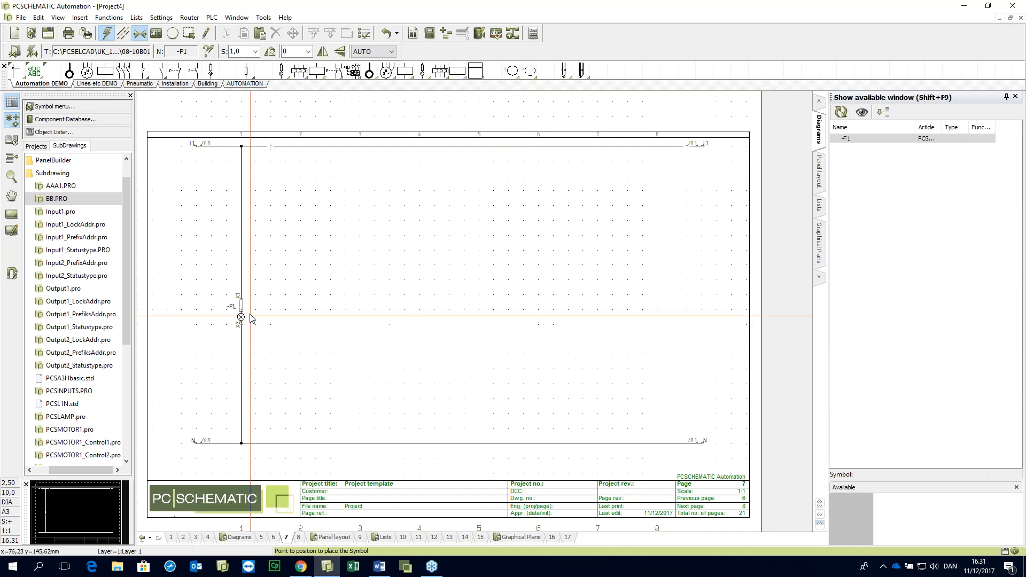
Step: Examine the component data of lamp -P1, including its type, article number, mechanical accessory and reference settings
{"action": "mouse_move", "coordinate": [243, 315]}
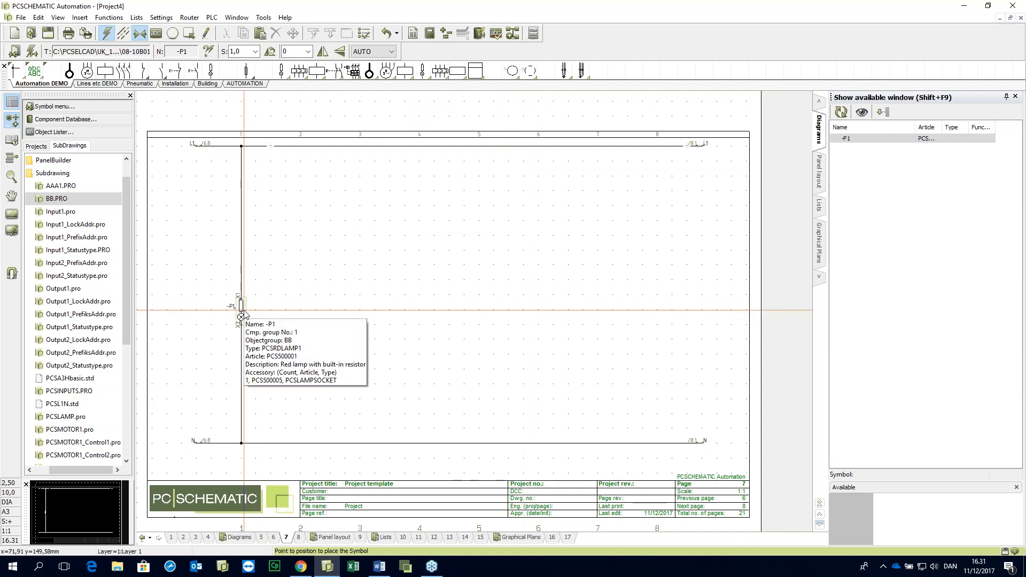
{"action": "double_click", "coordinate": [240, 316]}
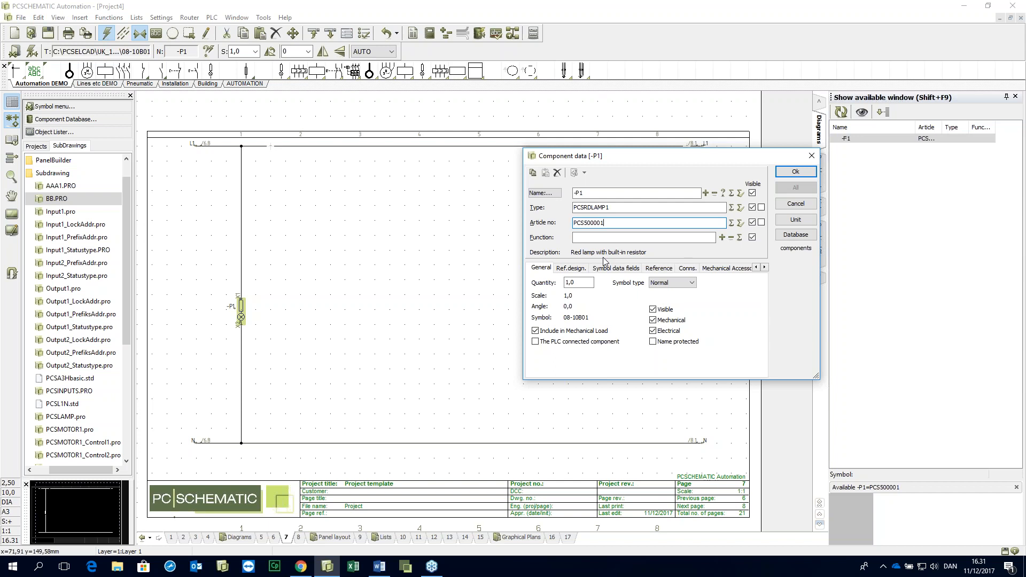
{"action": "left_click", "coordinate": [718, 269]}
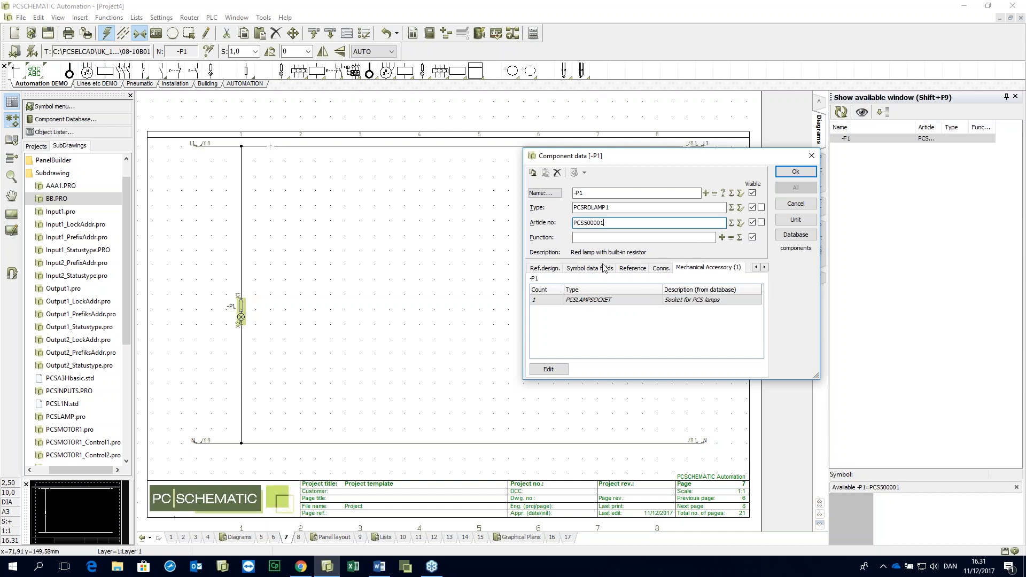
{"action": "left_click", "coordinate": [632, 267]}
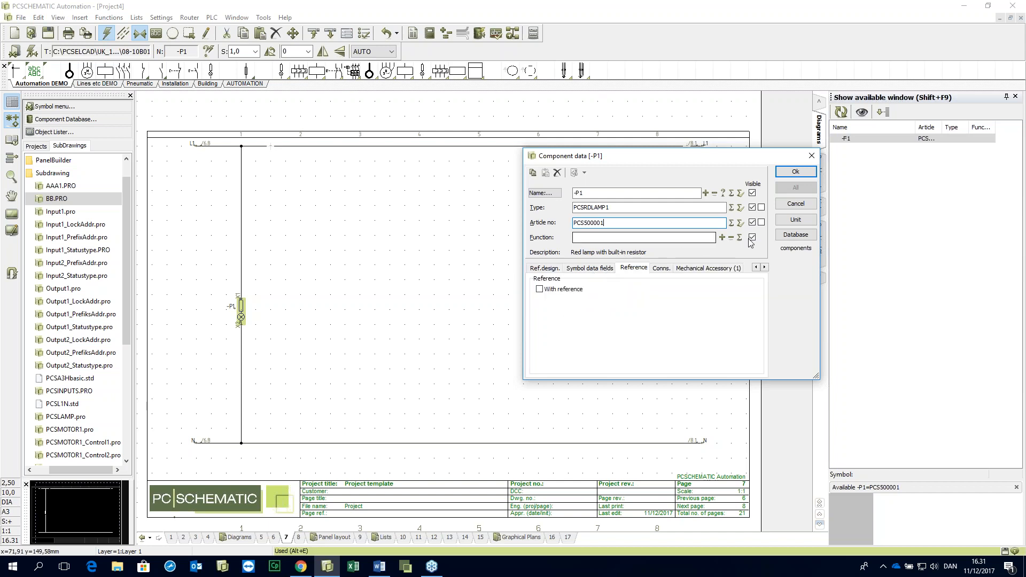
{"action": "left_click", "coordinate": [755, 267]}
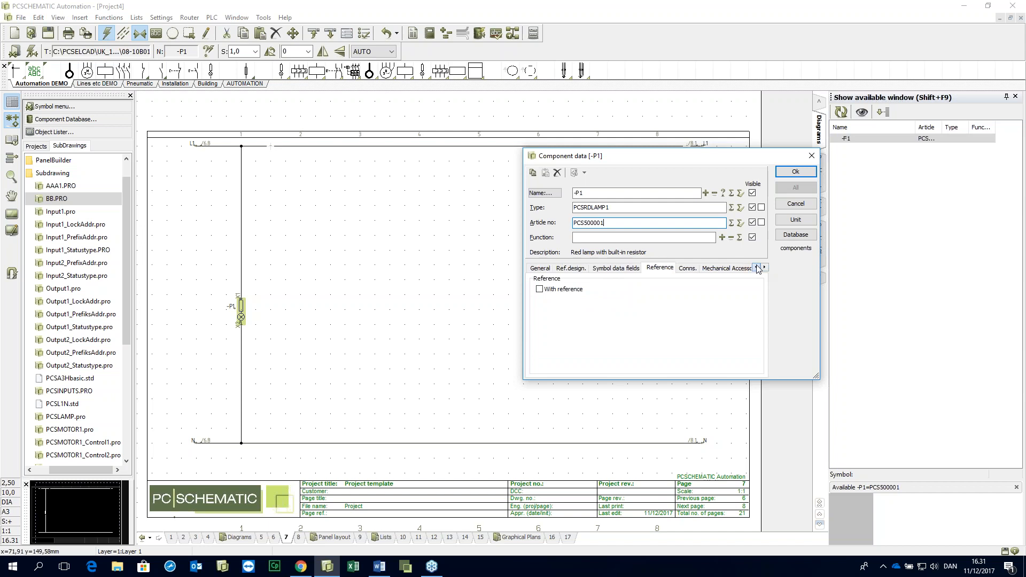
{"action": "left_click", "coordinate": [542, 268]}
{"action": "left_click", "coordinate": [794, 173]}
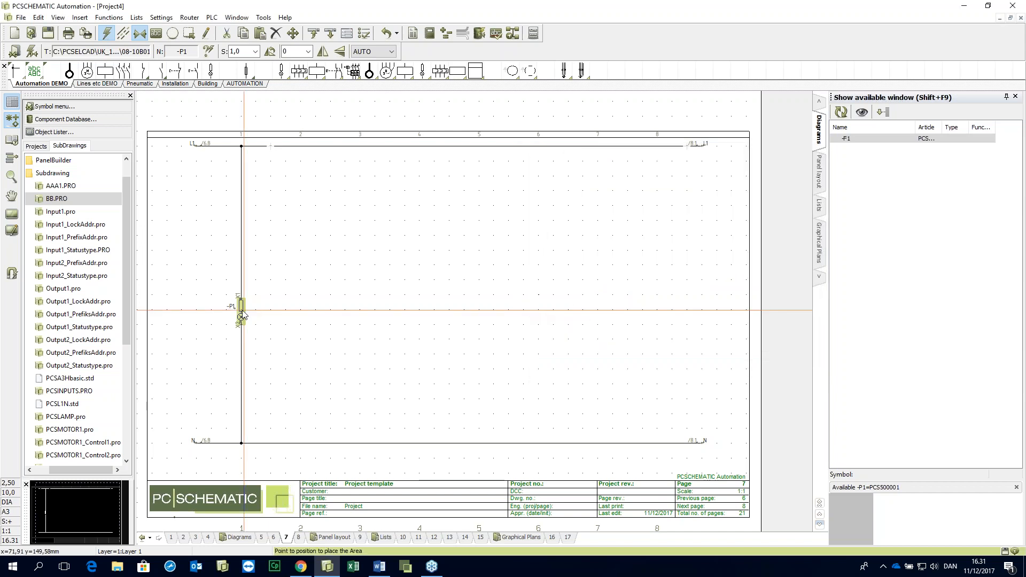
Step: Insert BB.PRO at column 2 of page 7 with one of its lamp colour models selected, renaming symbols
{"action": "left_click_drag", "start_coordinate": [51, 198], "coordinate": [169, 210]}
{"action": "left_click", "coordinate": [492, 266]}
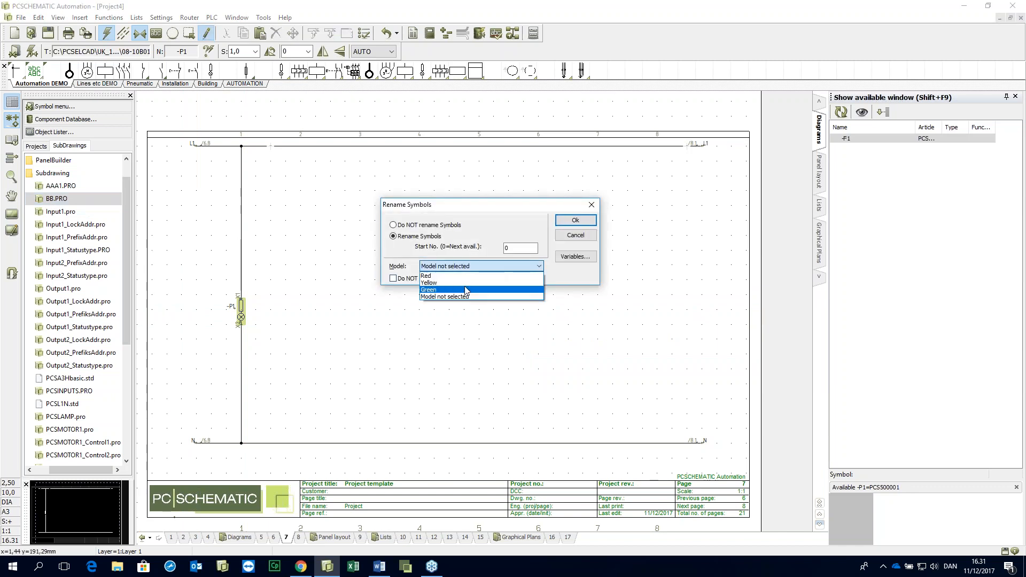
{"action": "left_click", "coordinate": [460, 286]}
{"action": "left_click", "coordinate": [569, 223]}
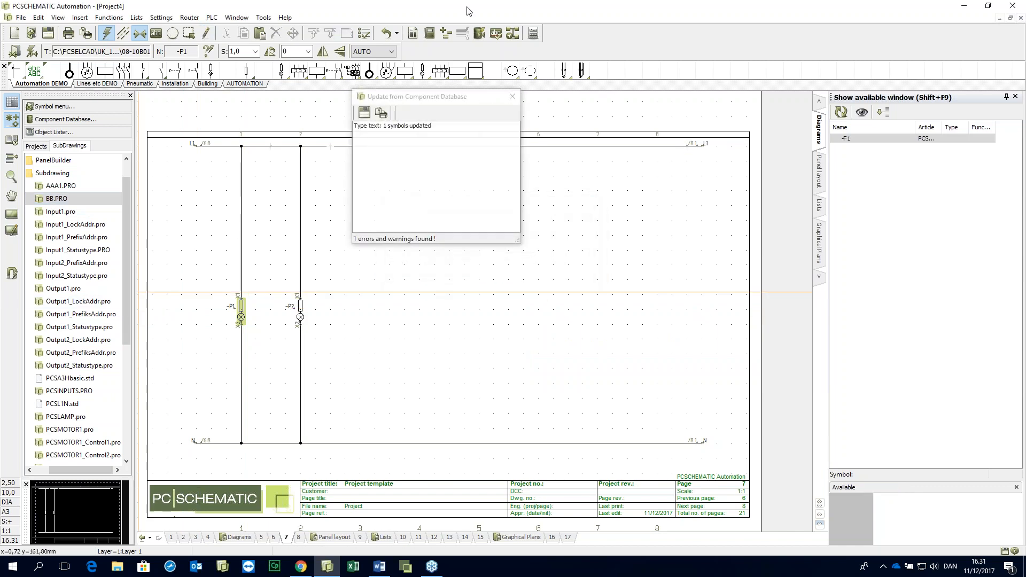
Step: Insert BB.PRO at column 3 of page 7 with the model Green, renaming symbols, and close the update reports
{"action": "left_click", "coordinate": [513, 96]}
{"action": "left_click_drag", "start_coordinate": [56, 199], "coordinate": [209, 194]}
{"action": "left_click", "coordinate": [490, 268]}
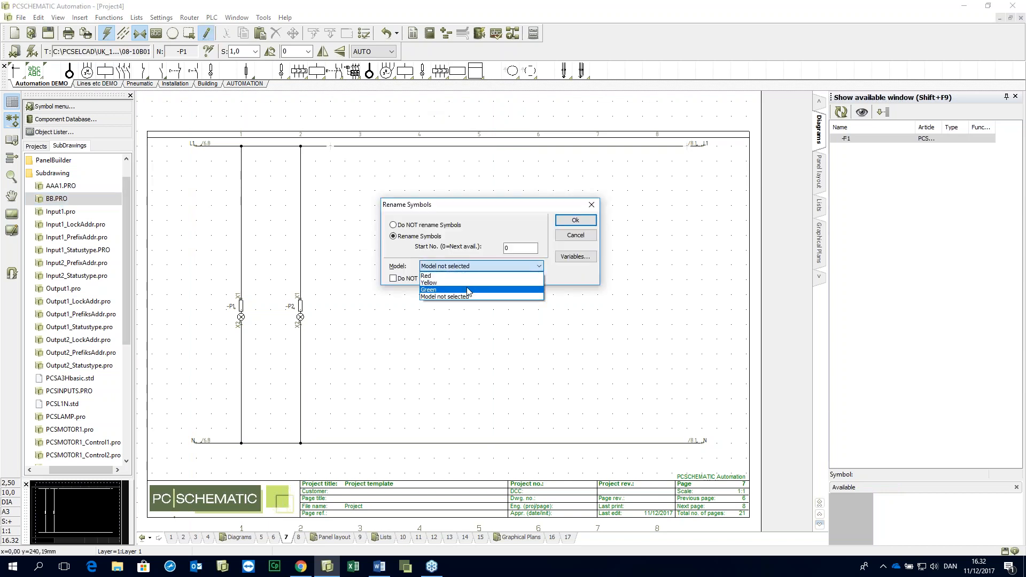
{"action": "left_click", "coordinate": [470, 289]}
{"action": "left_click", "coordinate": [574, 220]}
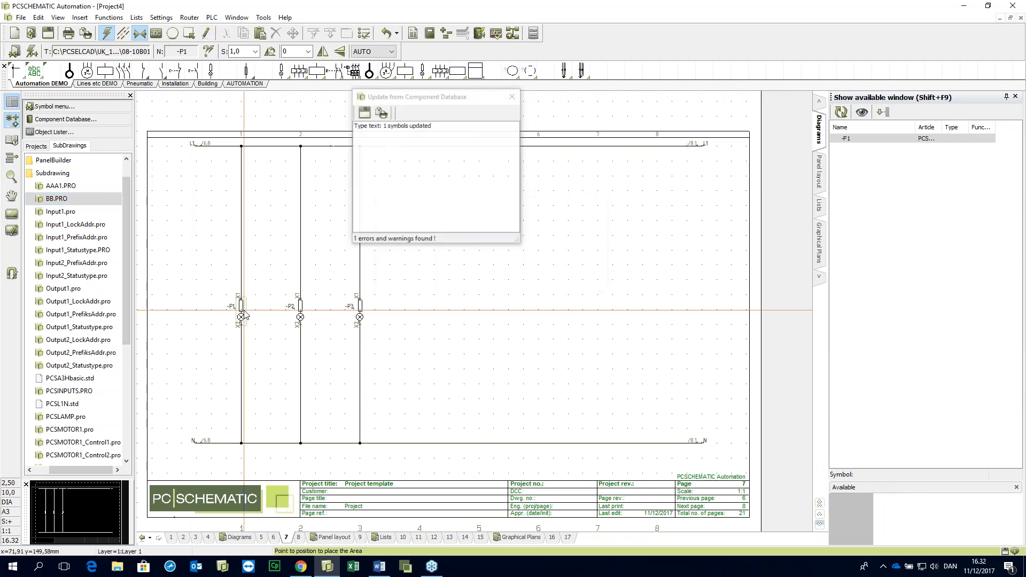
{"action": "left_click", "coordinate": [512, 96]}
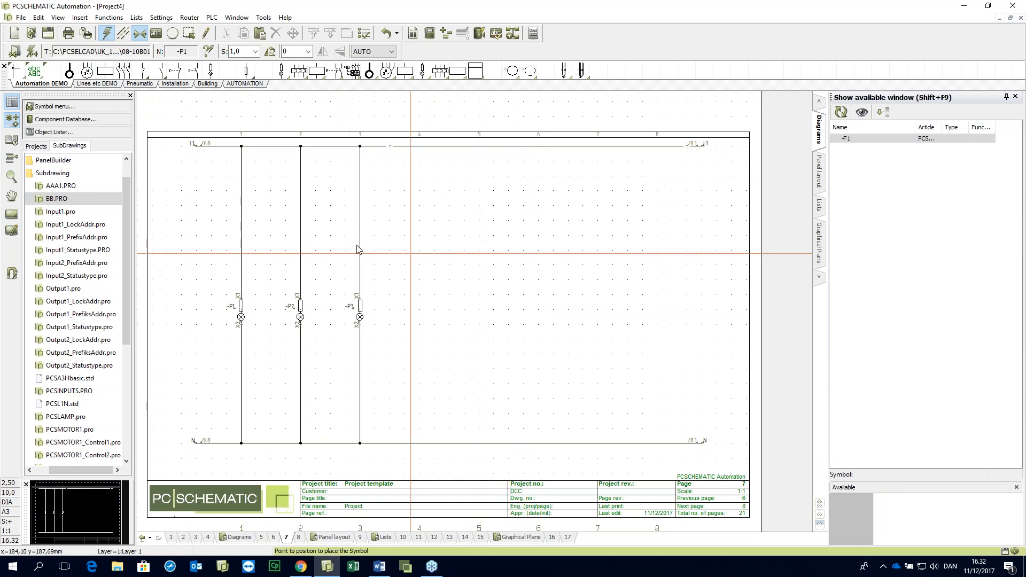
Step: Change the variable models of the first two lamps on page 7 to Green and check the component data of all three lamps
{"action": "mouse_move", "coordinate": [360, 314]}
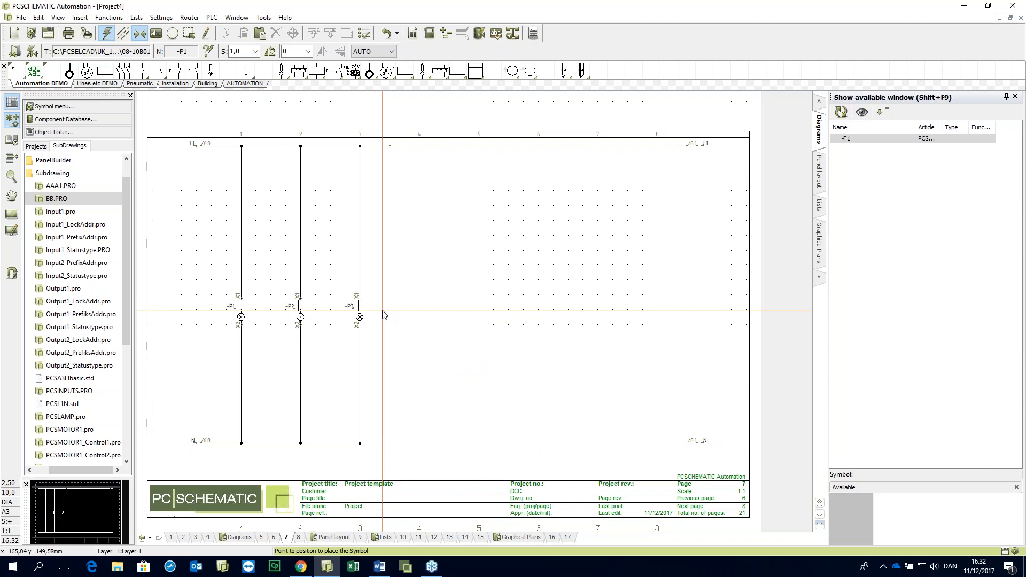
{"action": "right_click", "coordinate": [382, 314]}
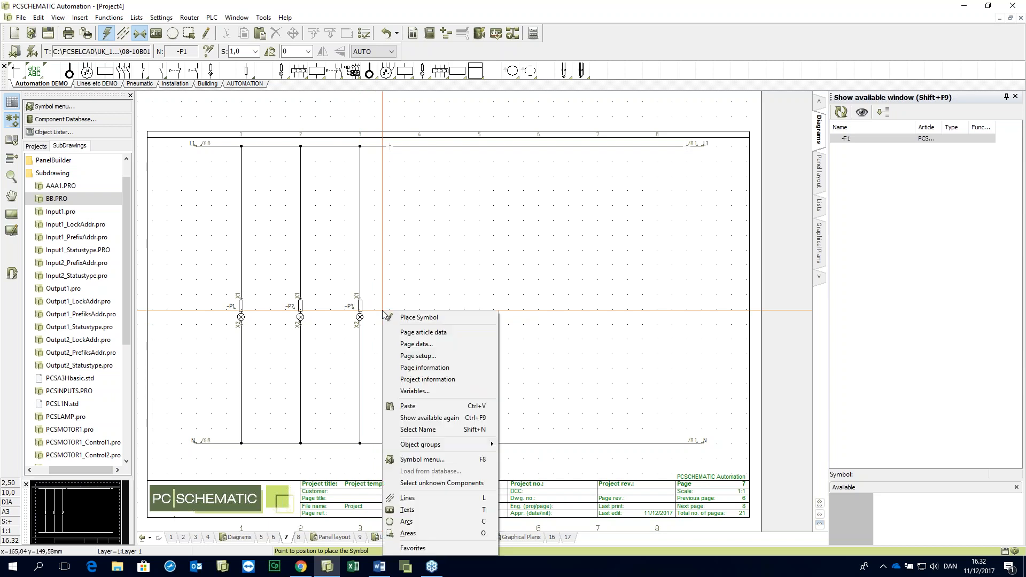
{"action": "left_click", "coordinate": [413, 391]}
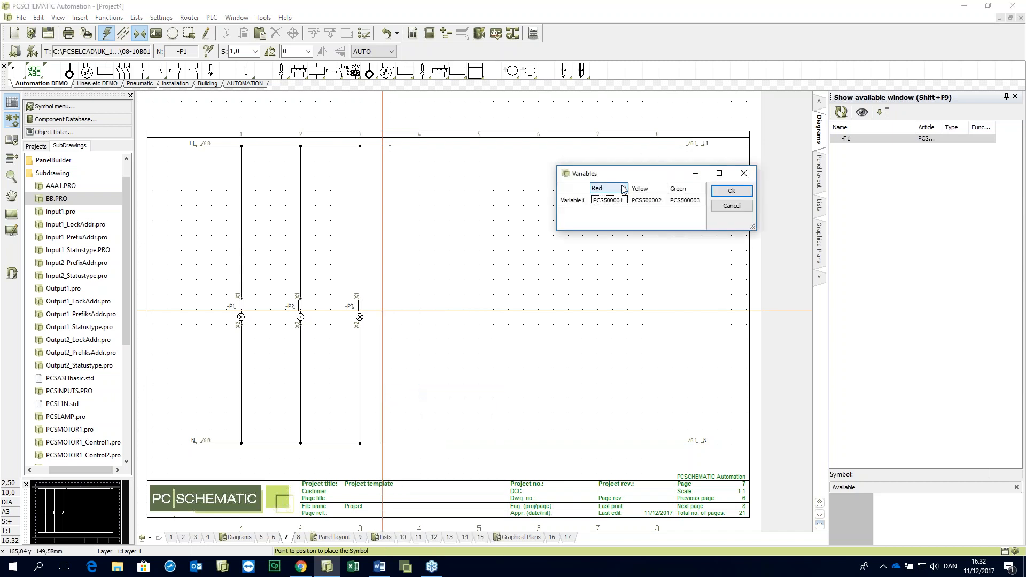
{"action": "left_click", "coordinate": [622, 188]}
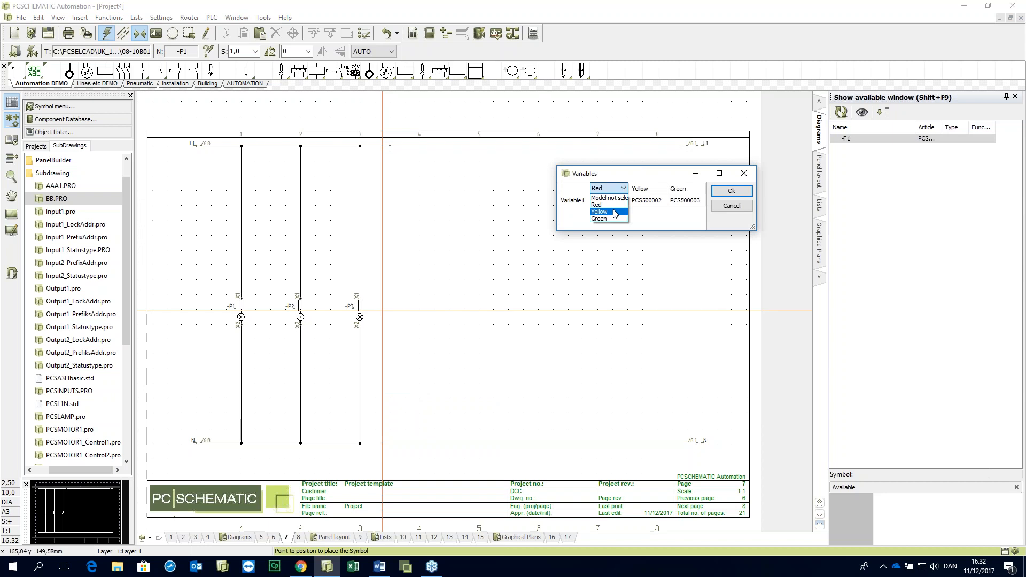
{"action": "left_click", "coordinate": [599, 219]}
{"action": "left_click", "coordinate": [653, 189]}
{"action": "left_click", "coordinate": [654, 189]}
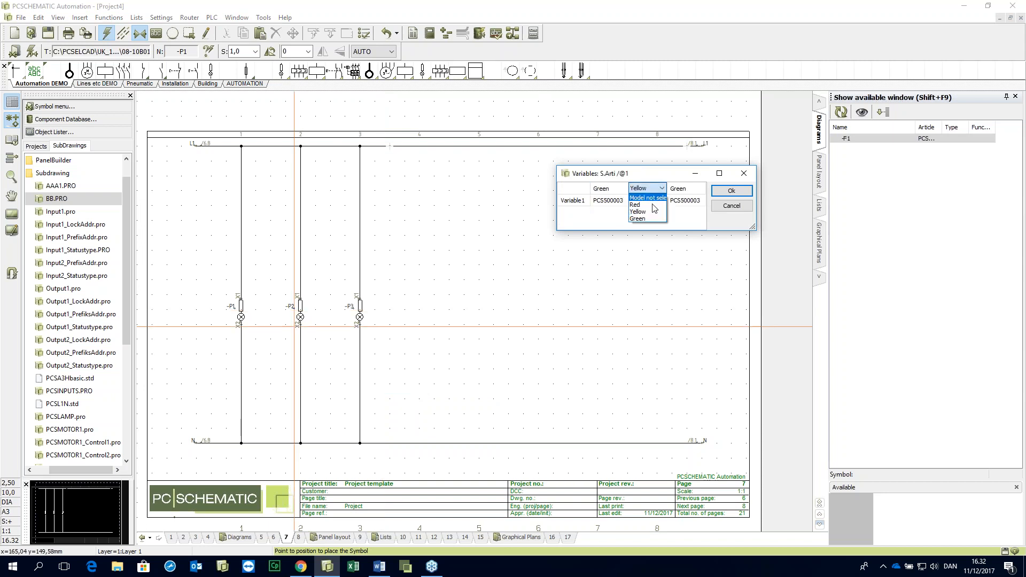
{"action": "left_click", "coordinate": [638, 219]}
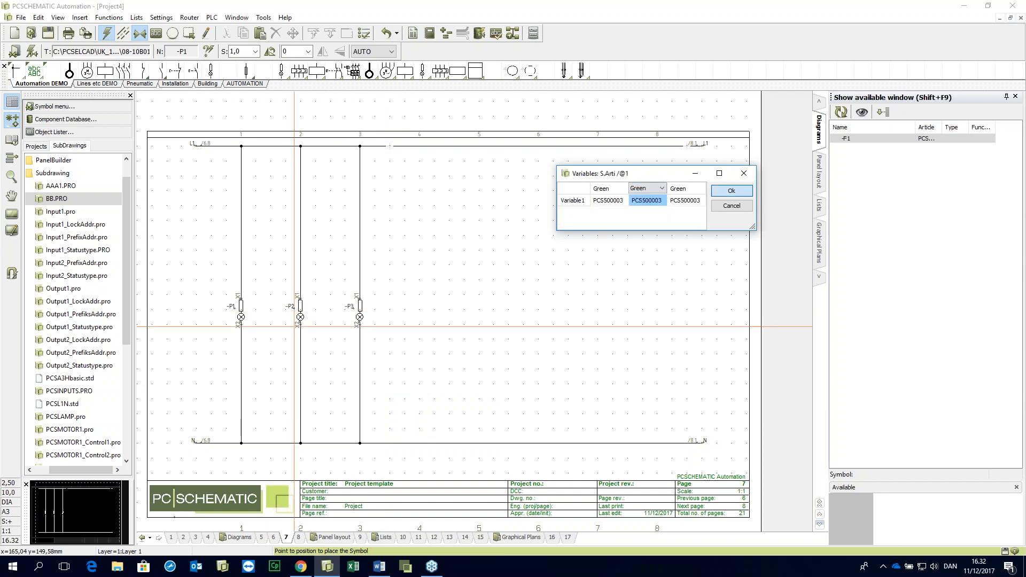
{"action": "left_click", "coordinate": [731, 191]}
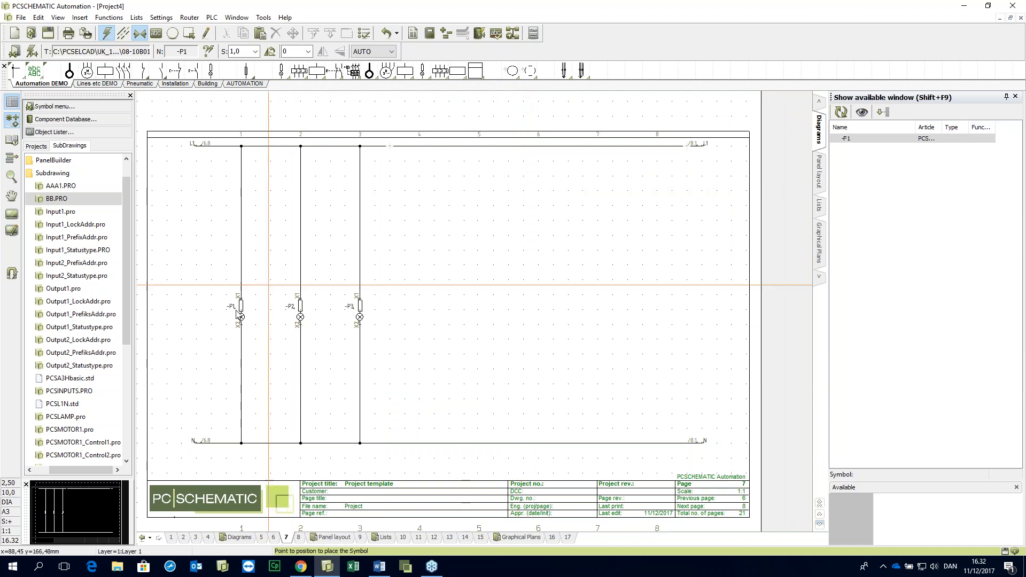
{"action": "mouse_move", "coordinate": [238, 310]}
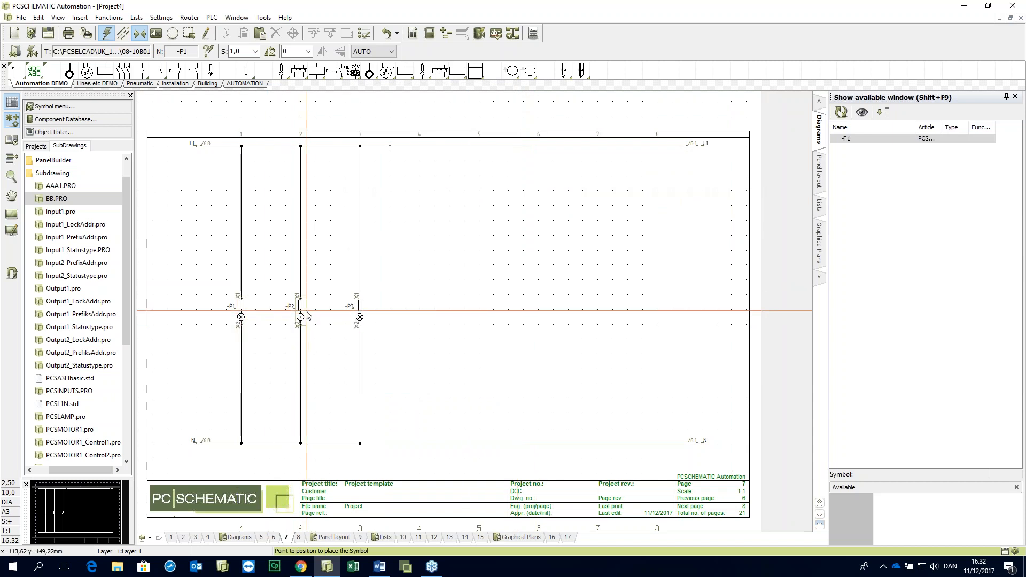
{"action": "mouse_move", "coordinate": [300, 314]}
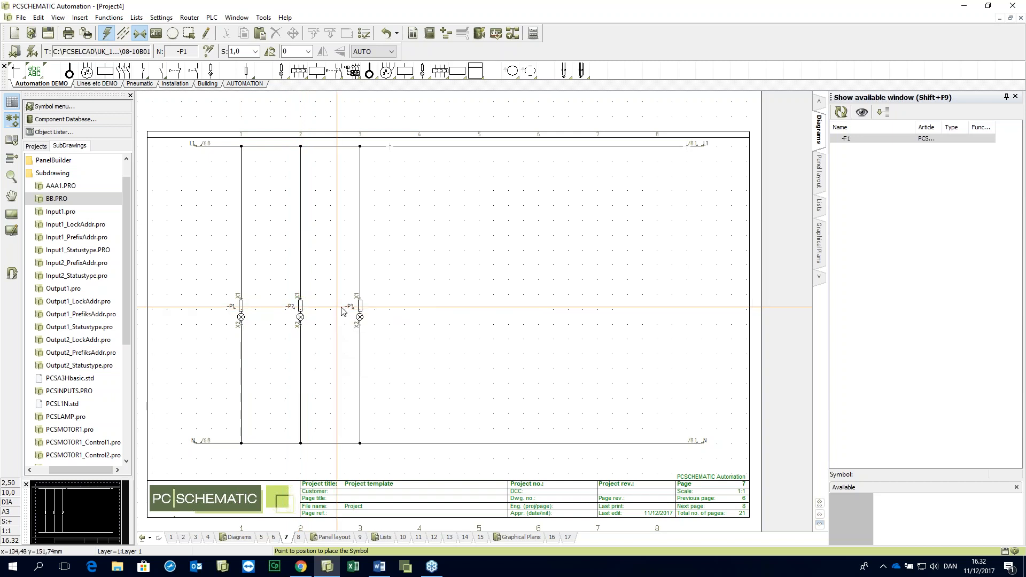
{"action": "mouse_move", "coordinate": [359, 318]}
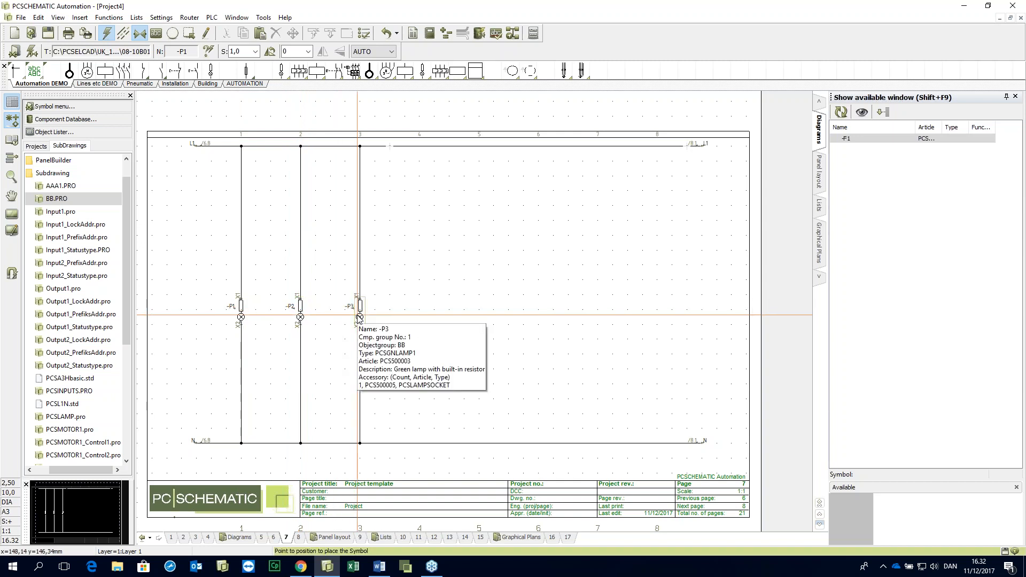
Step: Go to diagram page 6 with the motor circuits and bring up the options for that page
{"action": "key", "text": "Page_Up"}
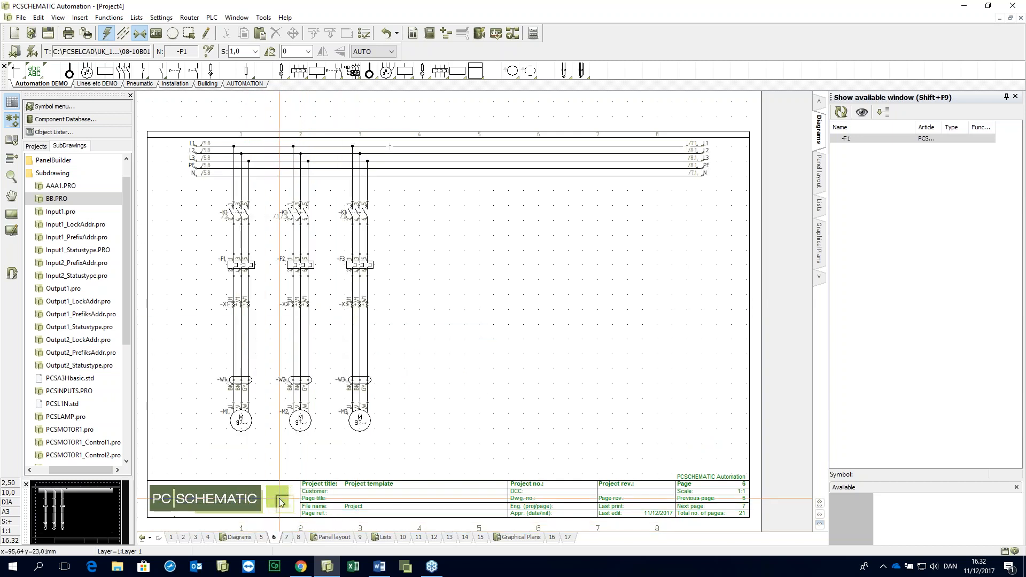
{"action": "right_click", "coordinate": [454, 241]}
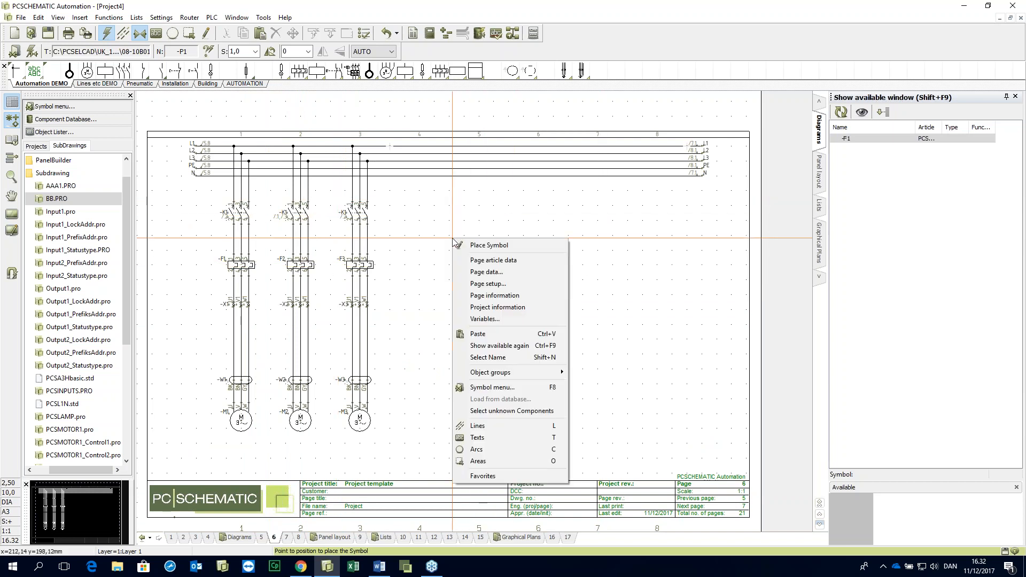
Step: In the page variables, change the model of the third motor circuit to Motor 3,3 kW
{"action": "left_click", "coordinate": [485, 319]}
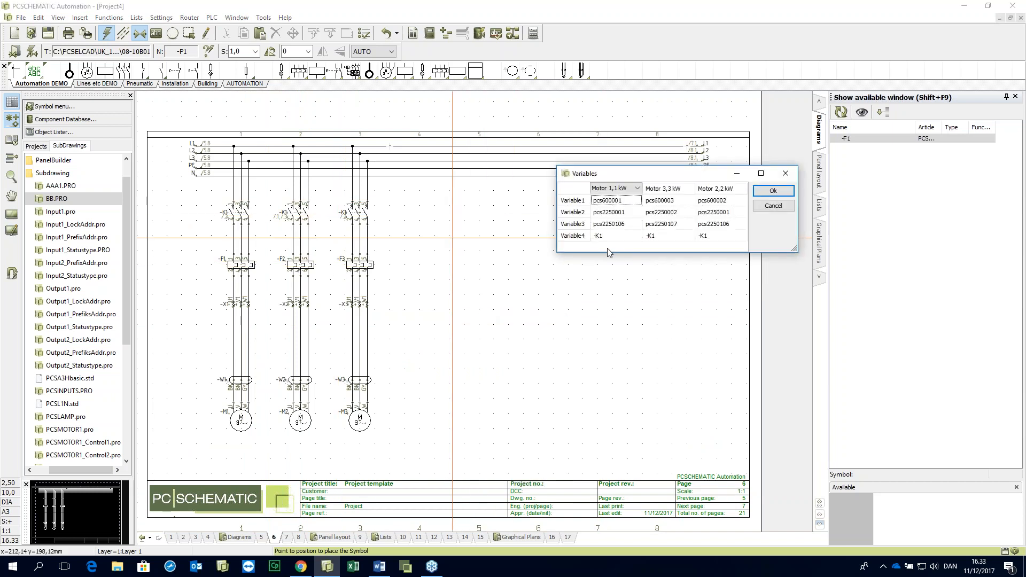
{"action": "left_click_drag", "start_coordinate": [607, 250], "coordinate": [609, 343]}
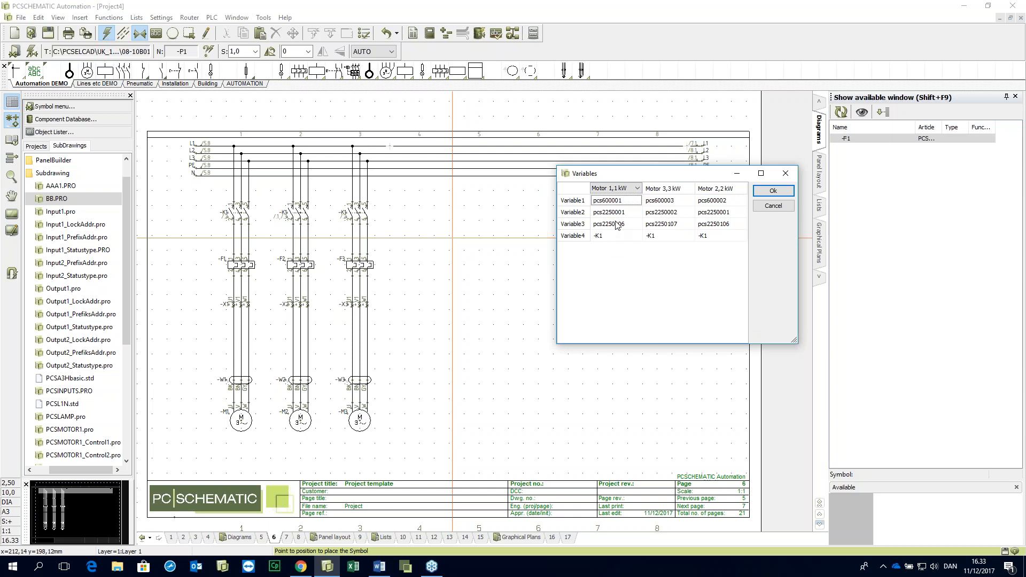
{"action": "left_click", "coordinate": [616, 238]}
{"action": "left_click", "coordinate": [616, 238]}
{"action": "left_click", "coordinate": [616, 236]}
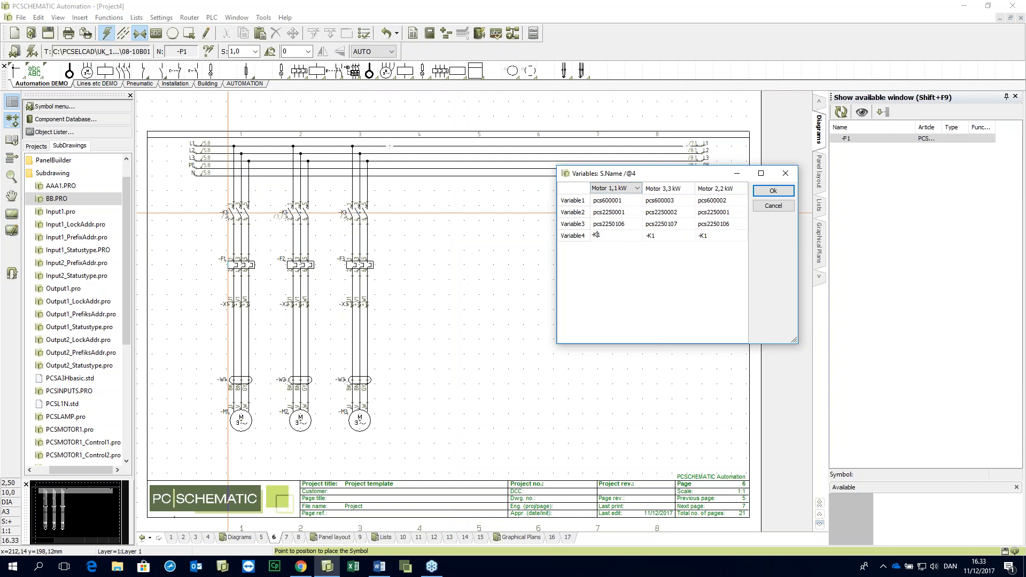
{"action": "left_click", "coordinate": [737, 193]}
{"action": "left_click", "coordinate": [737, 189]}
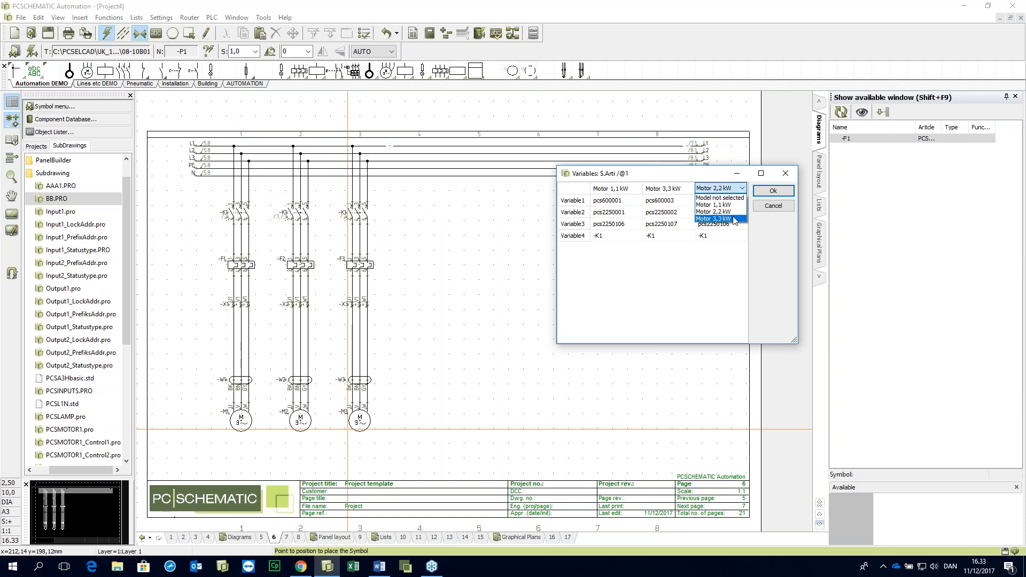
{"action": "left_click", "coordinate": [734, 219]}
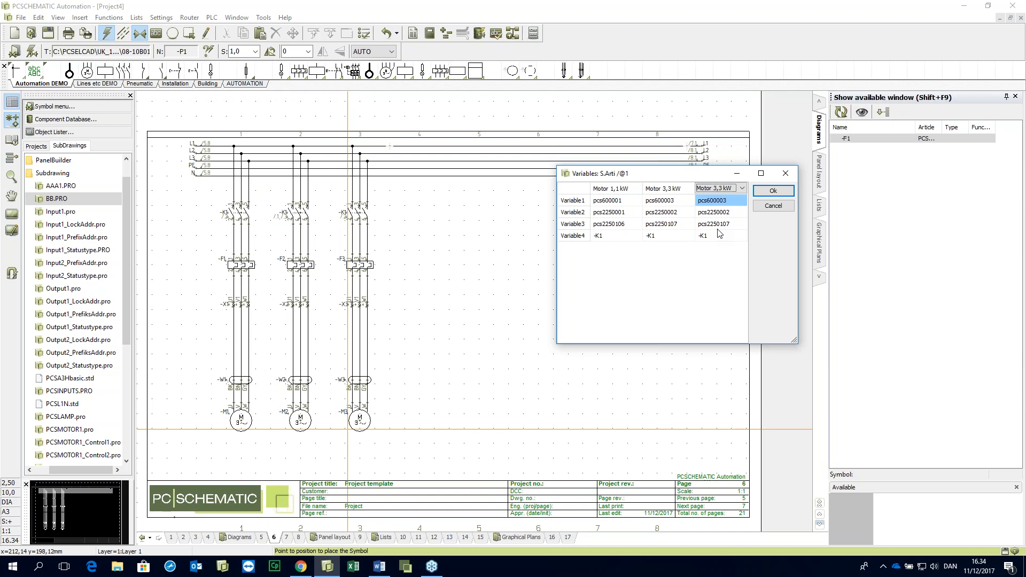
Step: Set Variable4 to -K2 for the second motor circuit and -K3 for the third, apply the variables and dismiss the update report
{"action": "left_click", "coordinate": [631, 203]}
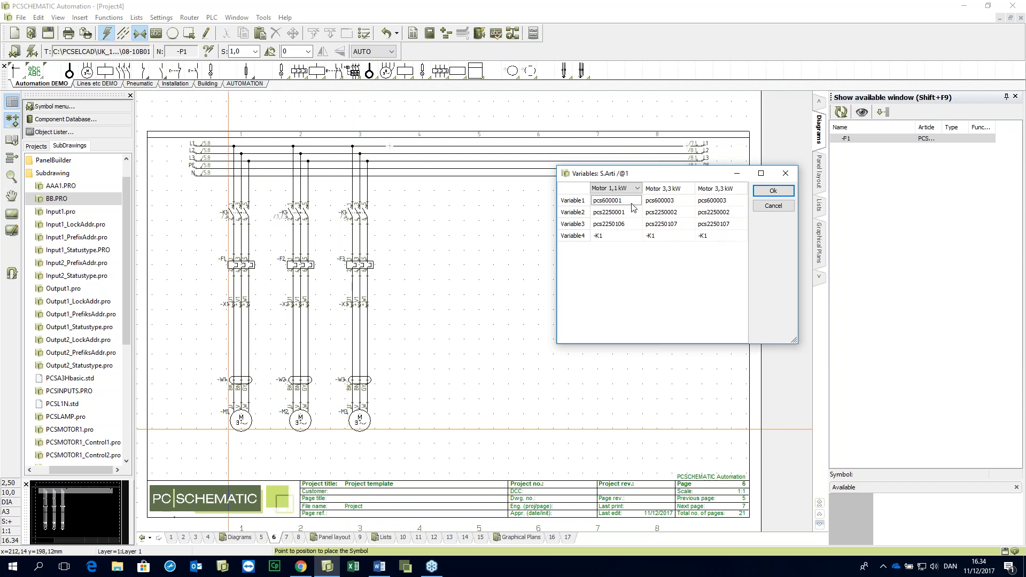
{"action": "left_click", "coordinate": [631, 201]}
{"action": "left_click", "coordinate": [649, 235]}
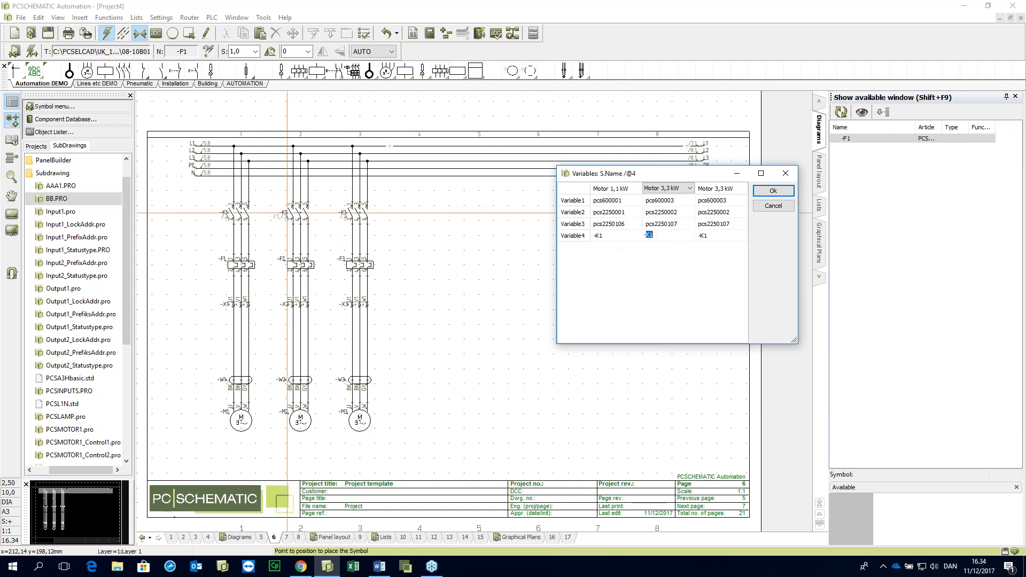
{"action": "left_click", "coordinate": [653, 235]}
{"action": "type", "text": "2"}
{"action": "key", "text": "Return"}
{"action": "left_click", "coordinate": [725, 238]}
{"action": "left_click", "coordinate": [725, 236]}
{"action": "left_click", "coordinate": [725, 236]}
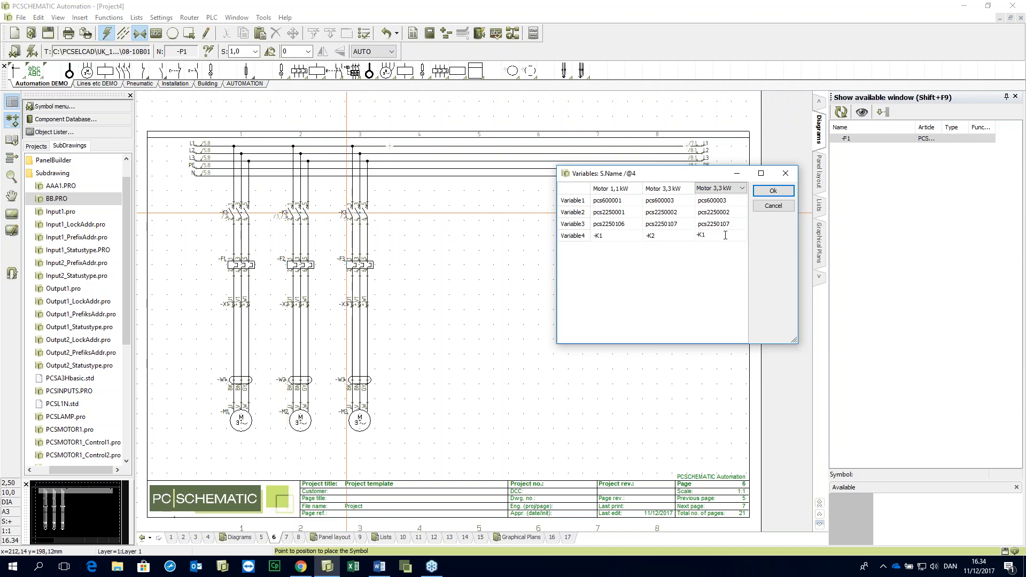
{"action": "left_click", "coordinate": [778, 193]}
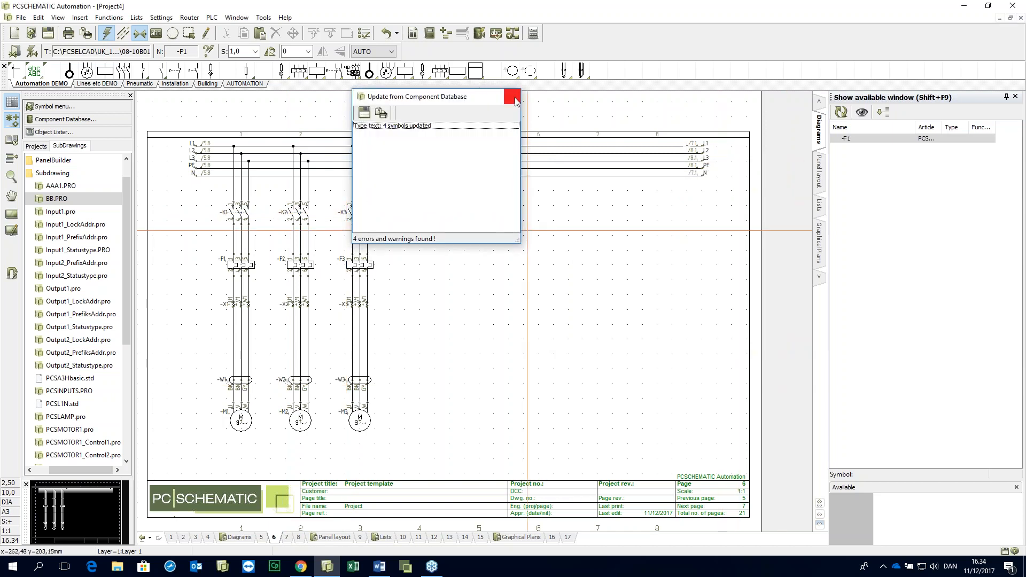
{"action": "left_click", "coordinate": [512, 97]}
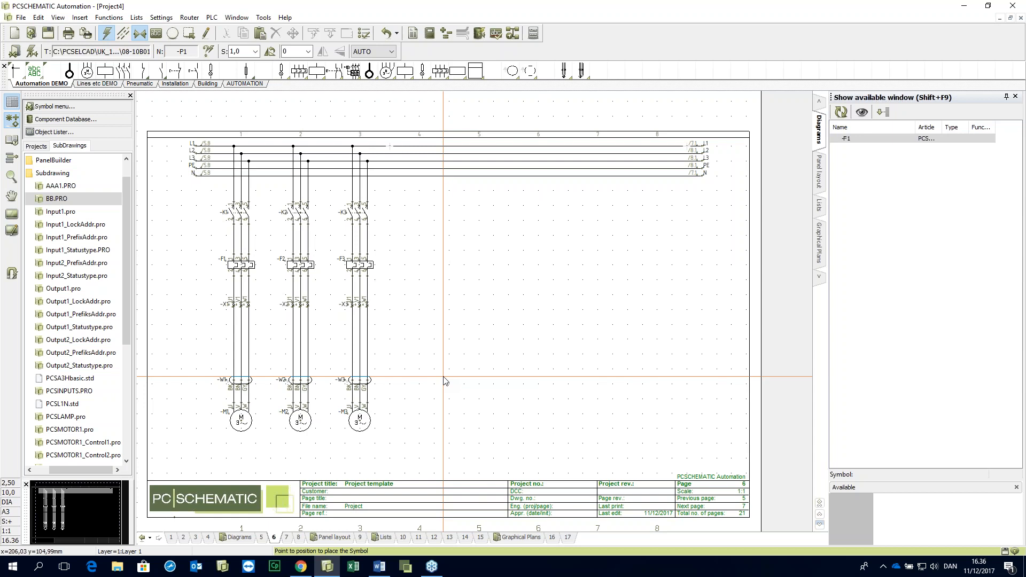
Step: Go to diagram page 7 with the lamp circuits and open the BB.PRO subdrawing for editing
{"action": "left_click", "coordinate": [287, 537]}
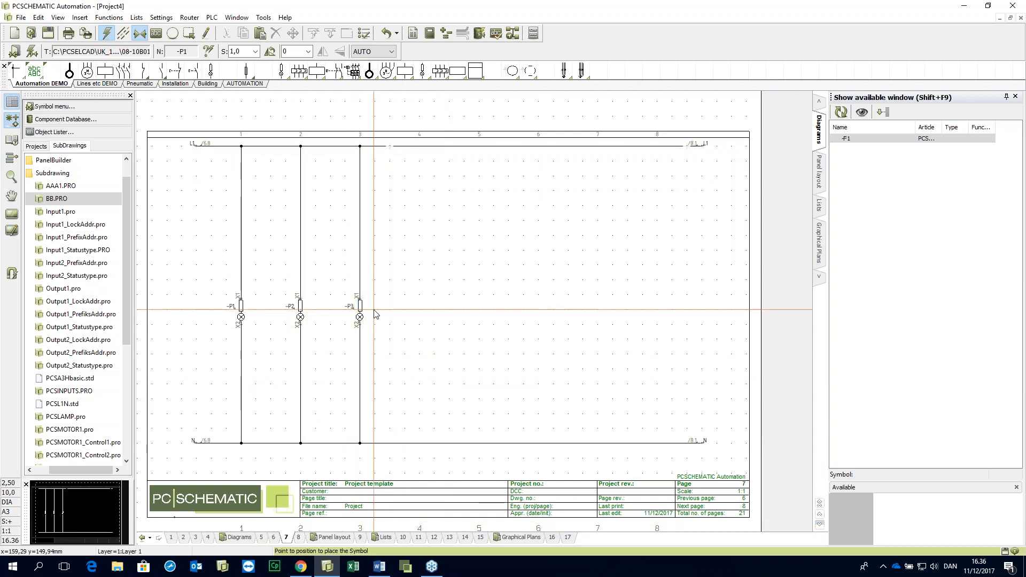
{"action": "mouse_move", "coordinate": [360, 311]}
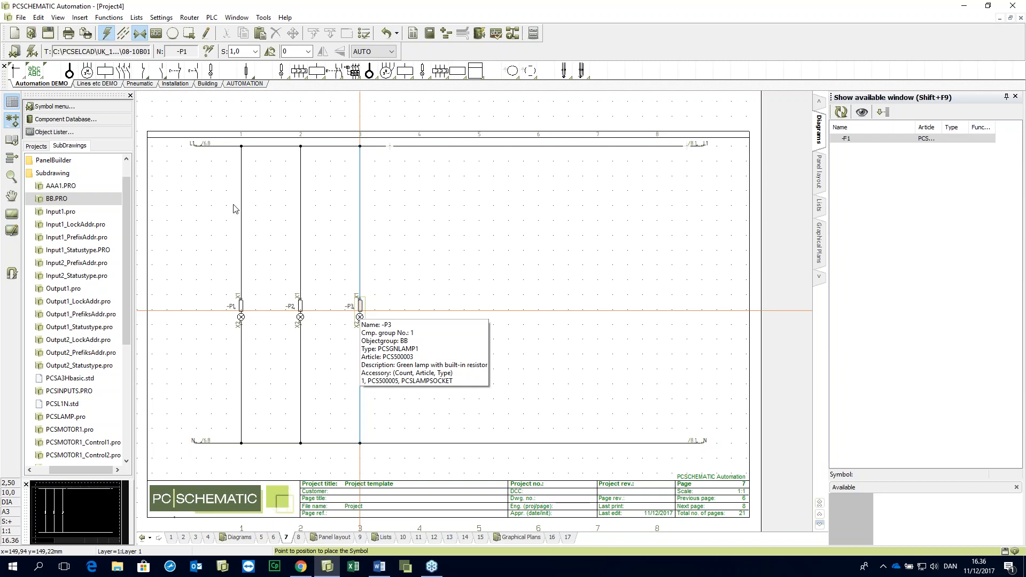
{"action": "left_click", "coordinate": [58, 199]}
{"action": "right_click", "coordinate": [60, 202]}
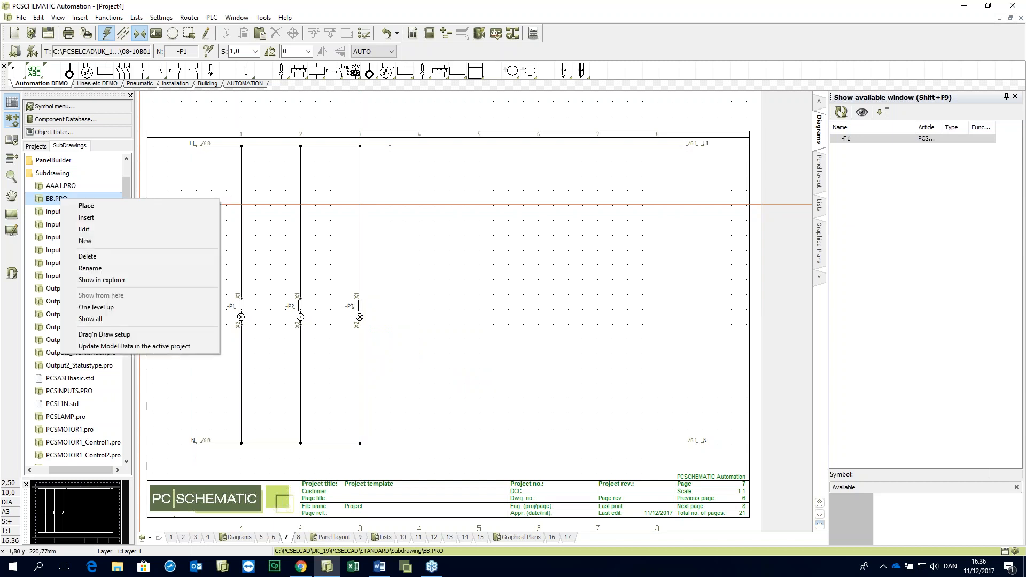
{"action": "left_click", "coordinate": [94, 232]}
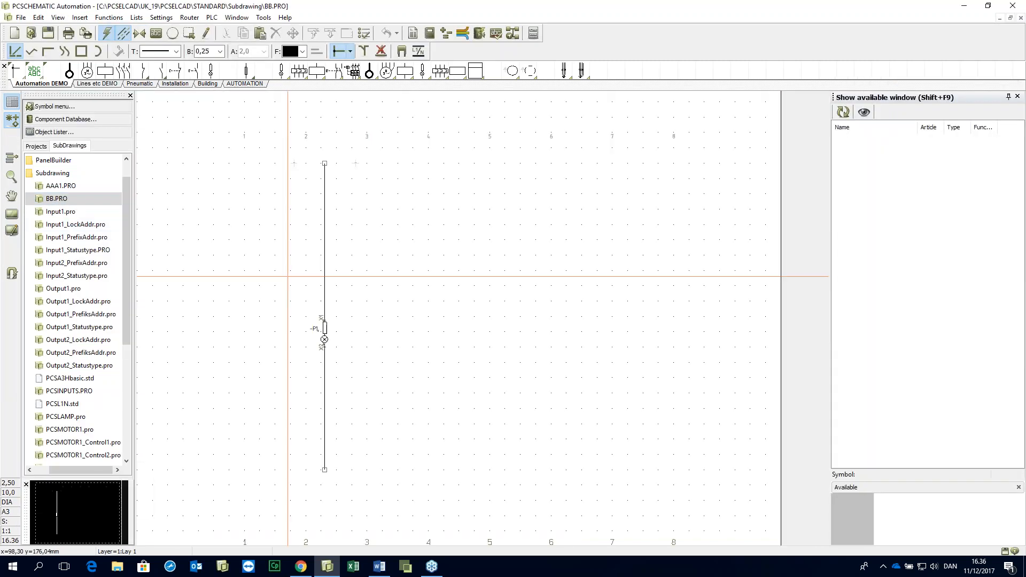
Step: Add a new model titled White to the variables of the BB.PRO subdrawing
{"action": "right_click", "coordinate": [380, 257]}
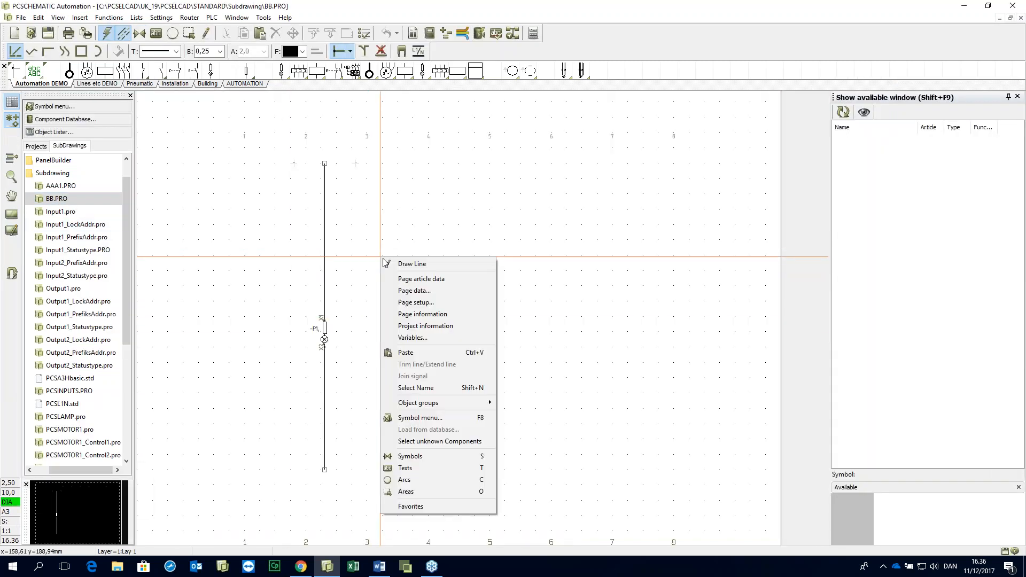
{"action": "left_click", "coordinate": [411, 340]}
{"action": "left_click_drag", "start_coordinate": [663, 173], "coordinate": [575, 145]}
{"action": "left_click", "coordinate": [791, 193]}
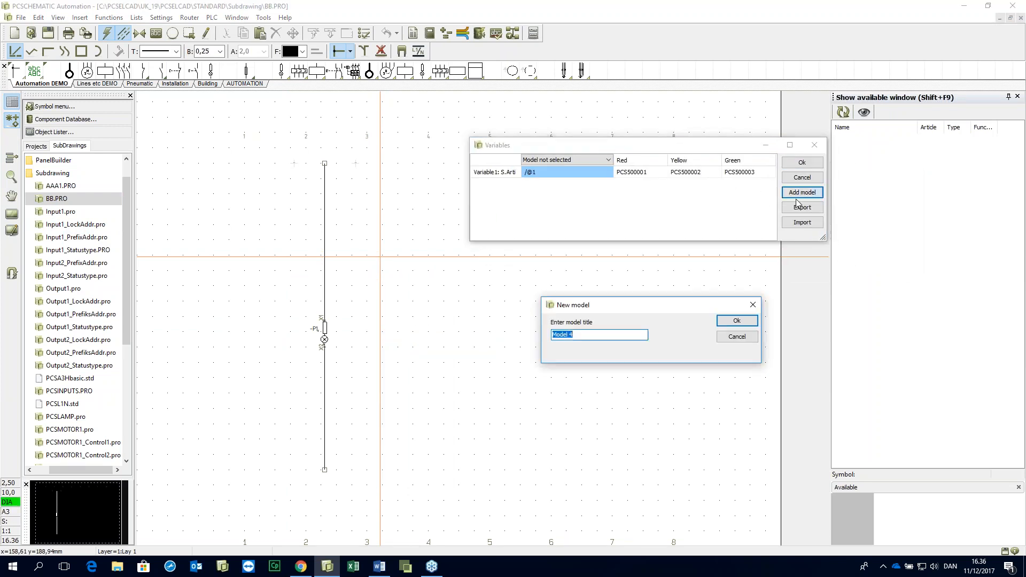
{"action": "type", "text": "WHite"}
{"action": "key", "text": "Left"}
{"action": "key", "text": "Left"}
{"action": "key", "text": "Delete"}
{"action": "type", "text": "h"}
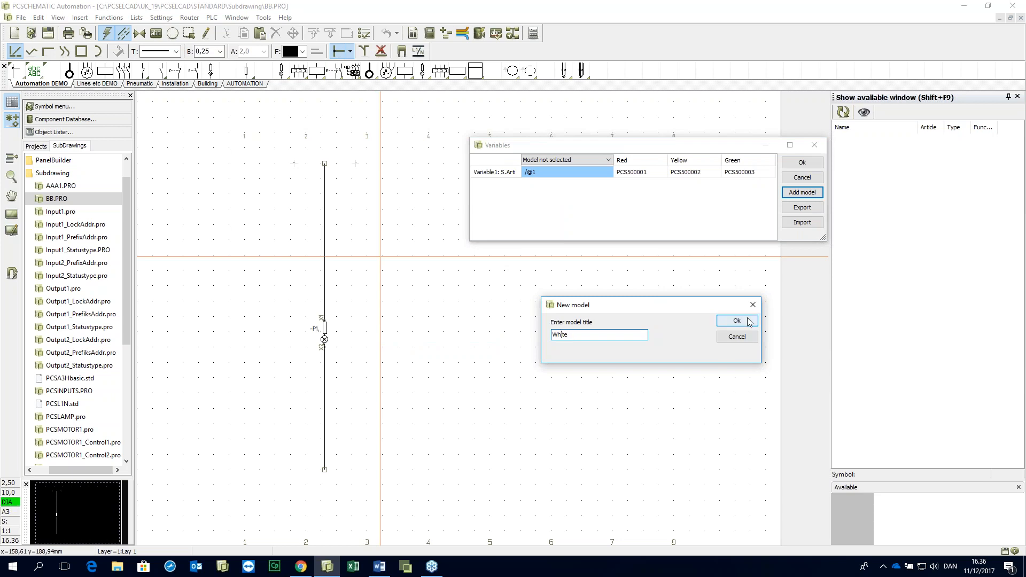
{"action": "left_click", "coordinate": [735, 319]}
Step: Assign the white lamp article PCS500004 from the component database to the White model, then save and close BB.PRO
{"action": "right_click", "coordinate": [784, 175]}
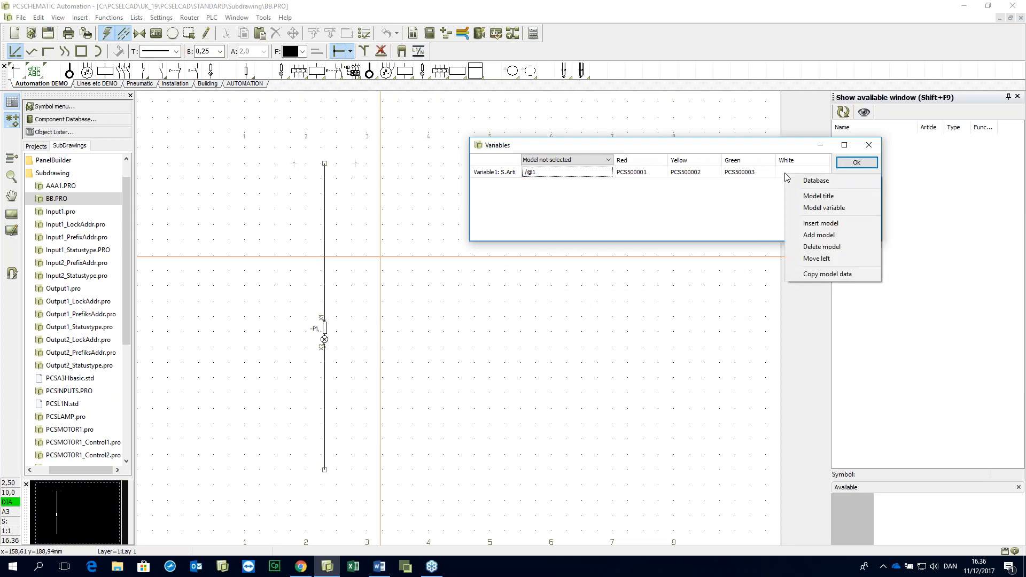
{"action": "left_click", "coordinate": [794, 181]}
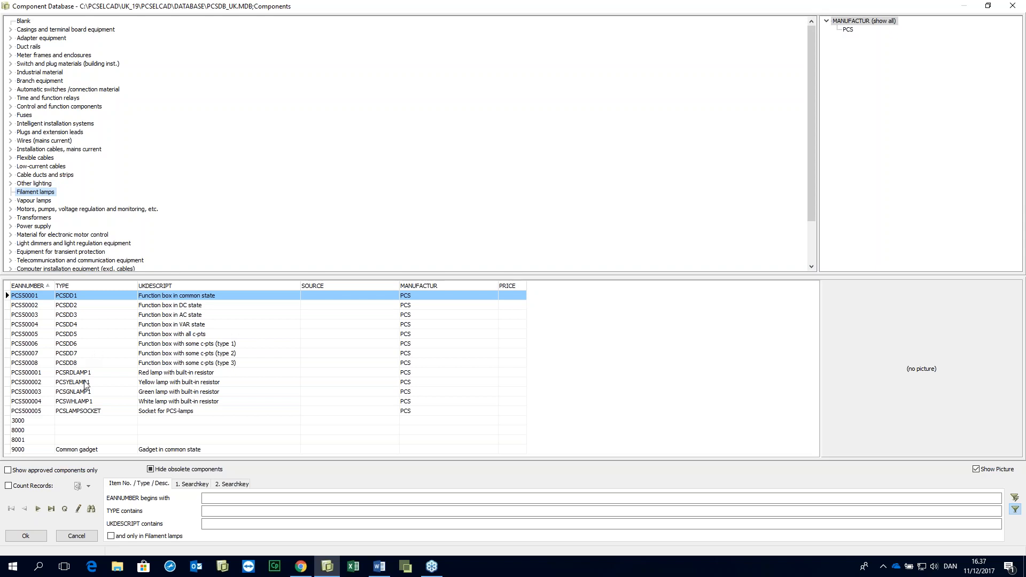
{"action": "double_click", "coordinate": [83, 402]}
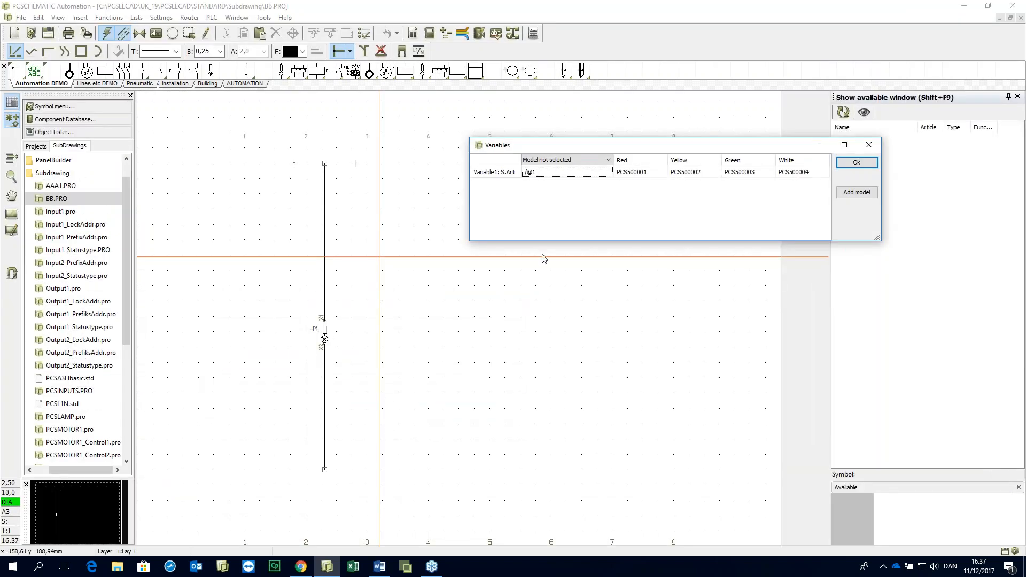
{"action": "left_click", "coordinate": [854, 164]}
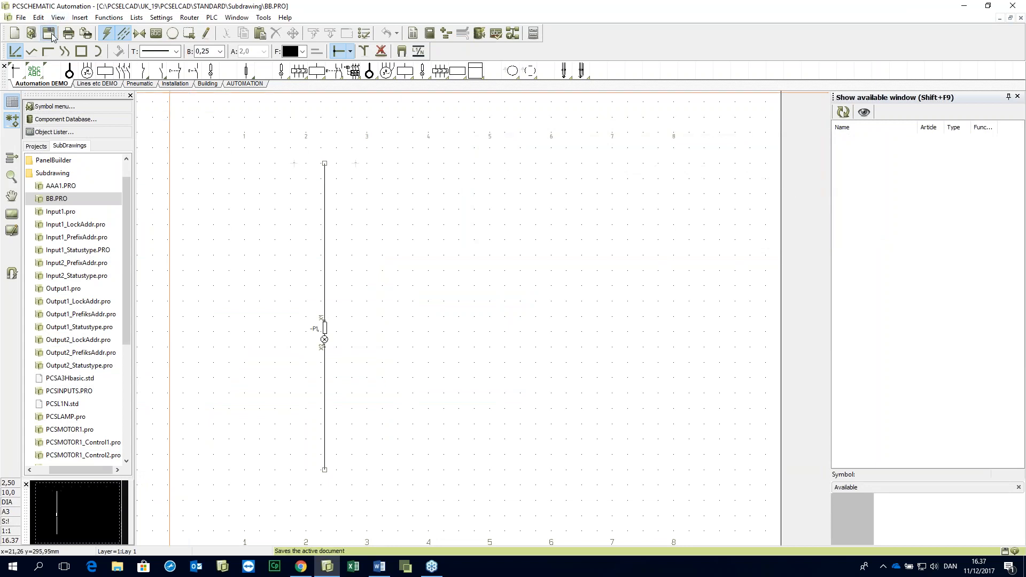
{"action": "left_click", "coordinate": [22, 17]}
{"action": "left_click", "coordinate": [28, 31]}
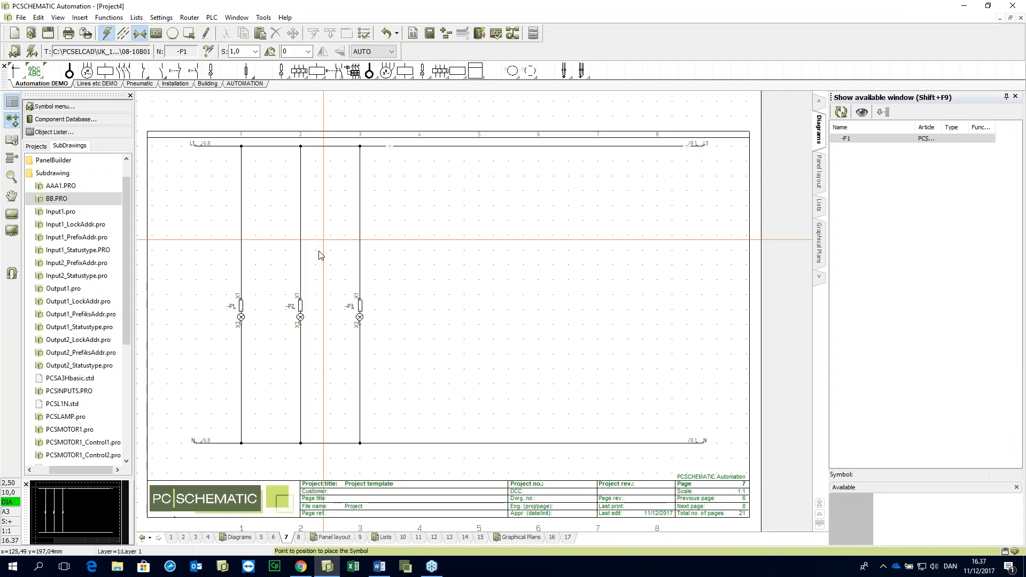
Step: Place the BB.PRO subdrawing on page 7 beside the three lamp circuits, renaming its symbols and using the White model
{"action": "left_click", "coordinate": [55, 200]}
{"action": "left_click", "coordinate": [162, 195]}
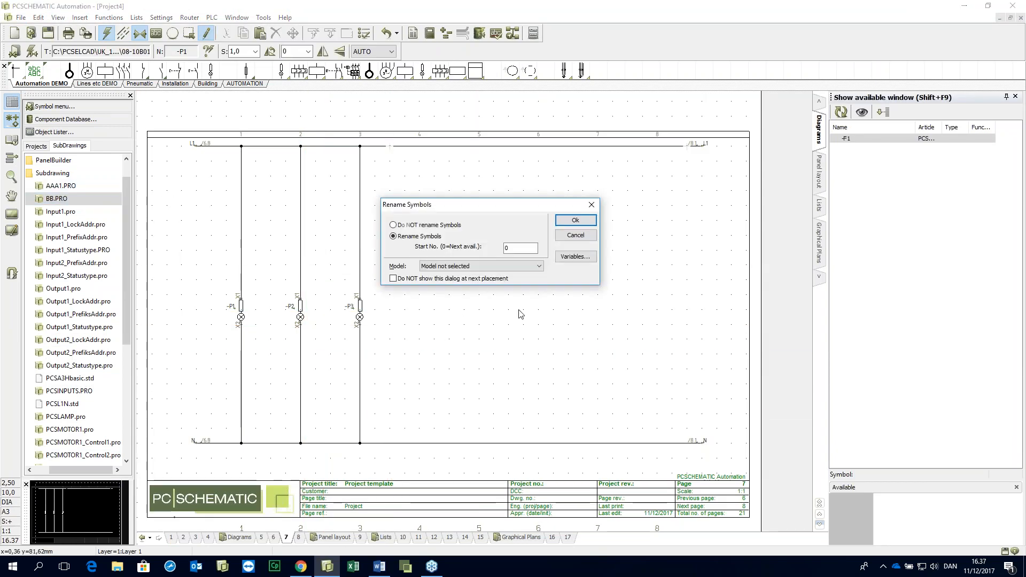
{"action": "left_click", "coordinate": [498, 266]}
{"action": "left_click", "coordinate": [428, 294]}
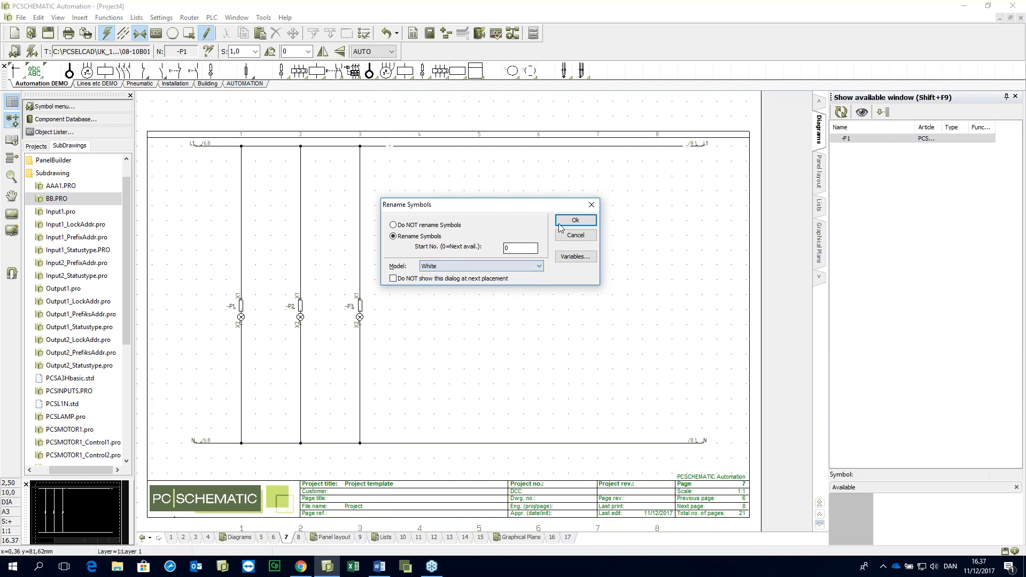
{"action": "left_click", "coordinate": [575, 220]}
{"action": "left_click", "coordinate": [513, 102]}
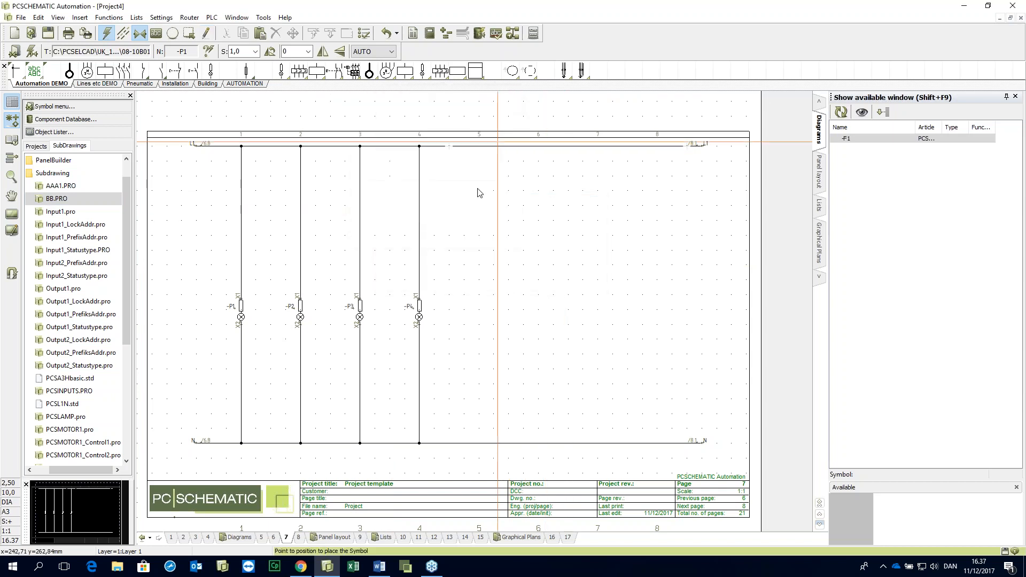
Step: Compare the models offered for the fourth and third lamp circuits in page 7's variables, leaving them as they are
{"action": "right_click", "coordinate": [508, 220]}
{"action": "left_click", "coordinate": [540, 302]}
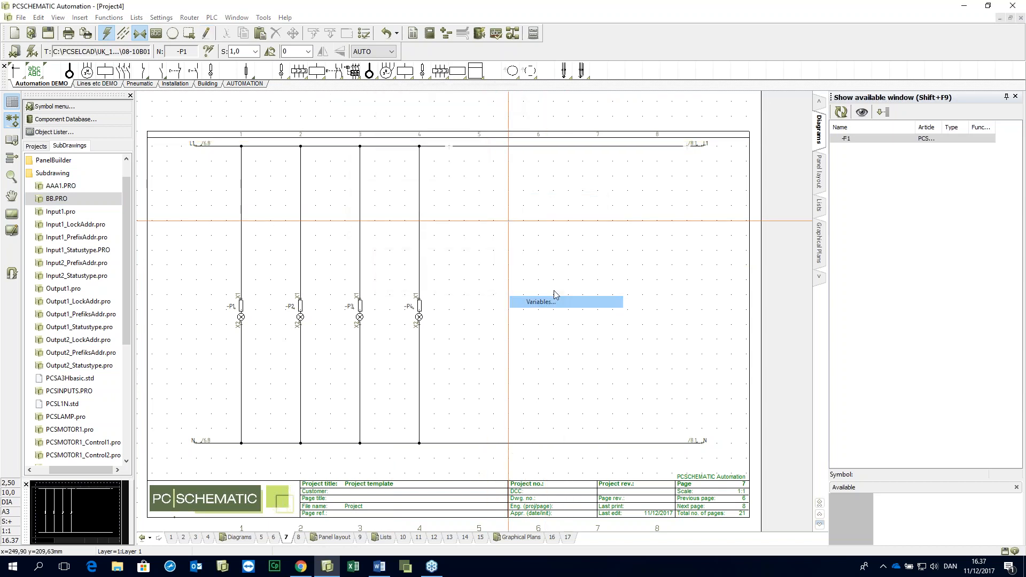
{"action": "left_click", "coordinate": [534, 160]}
{"action": "left_click", "coordinate": [635, 160]}
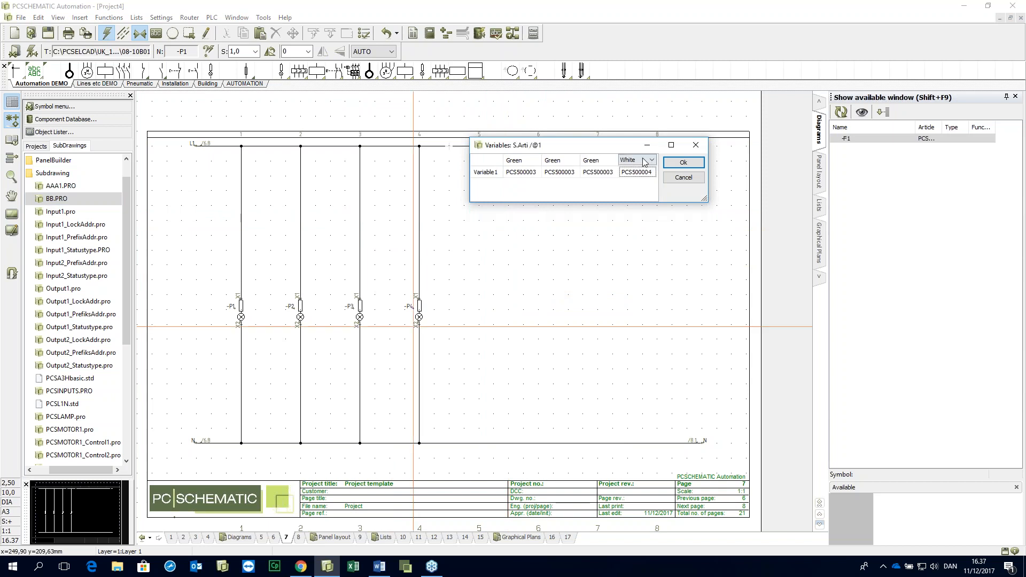
{"action": "left_click", "coordinate": [651, 160]}
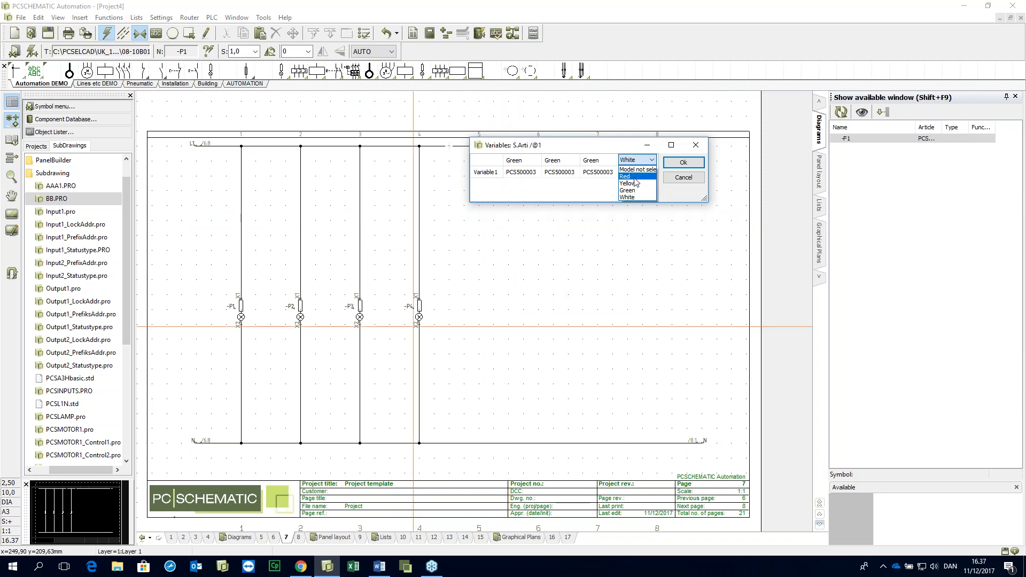
{"action": "left_click", "coordinate": [603, 163]}
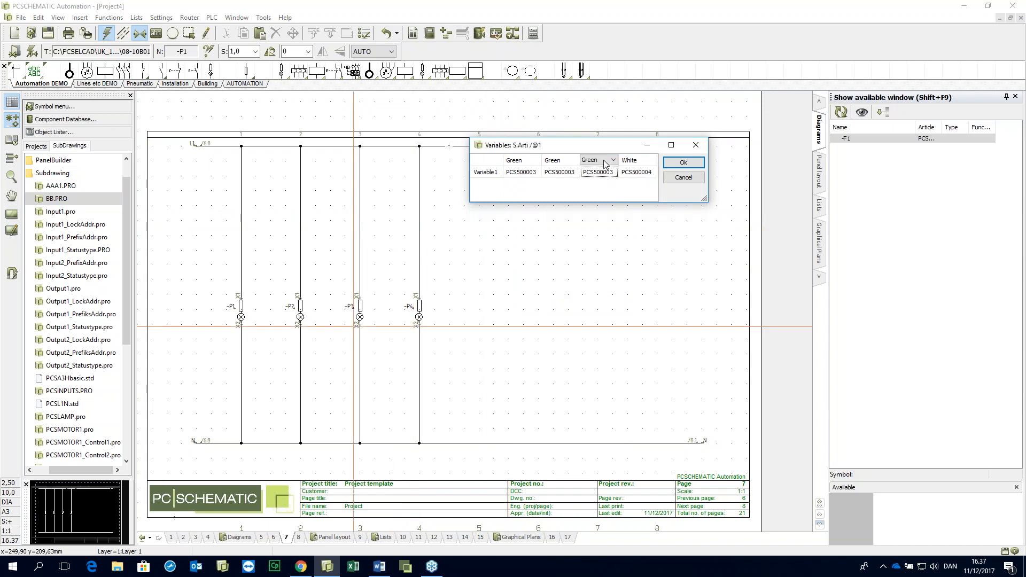
{"action": "left_click", "coordinate": [604, 161]}
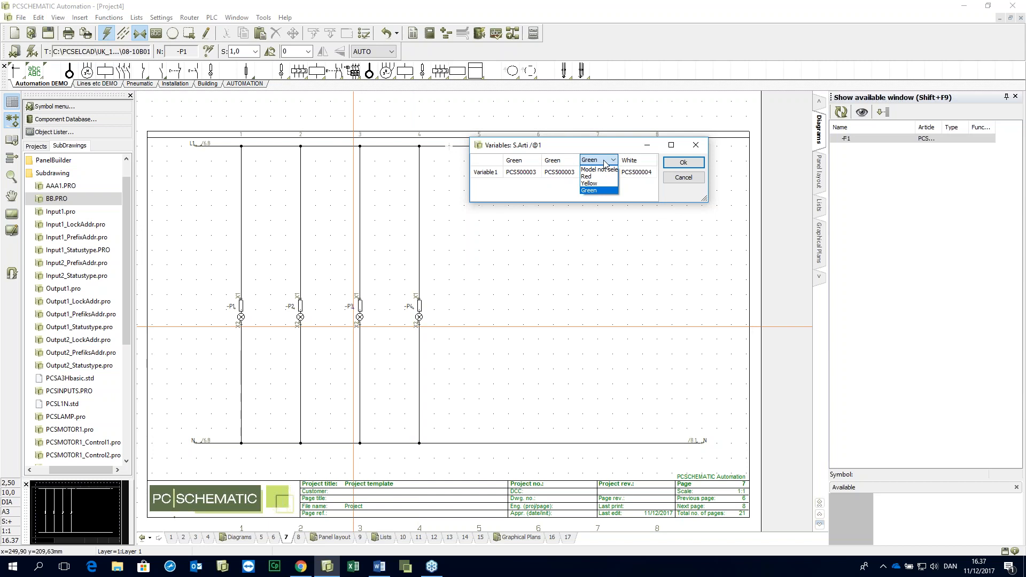
{"action": "left_click", "coordinate": [683, 181]}
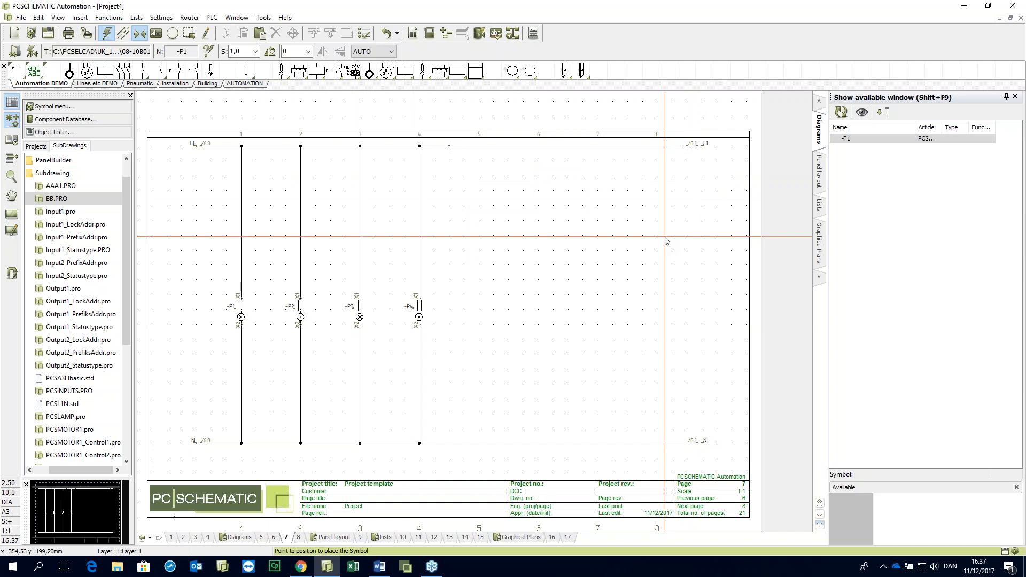
Step: Update the model data of the BB.PRO subdrawing in the active project and close the report
{"action": "left_click", "coordinate": [56, 199]}
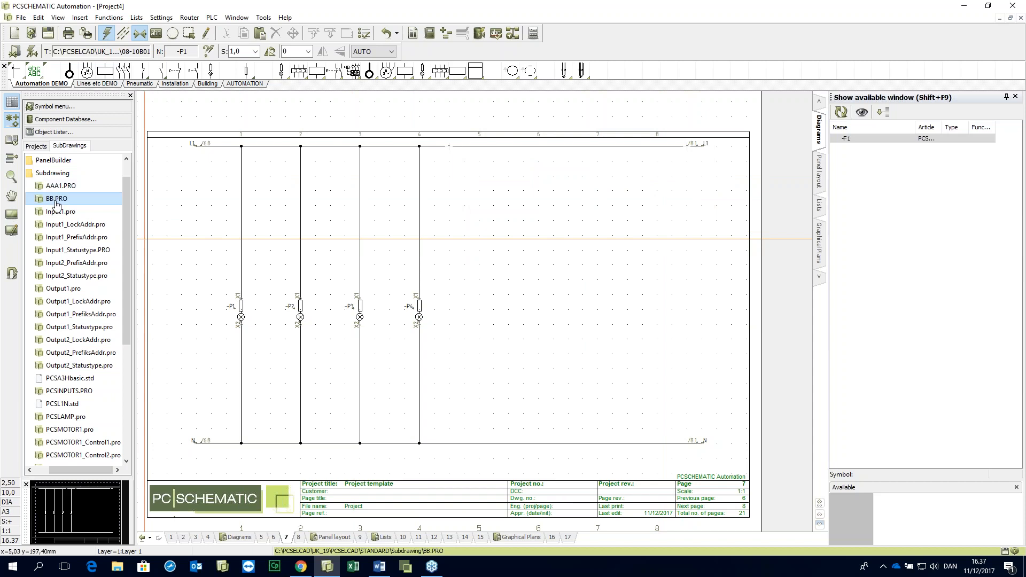
{"action": "right_click", "coordinate": [56, 202]}
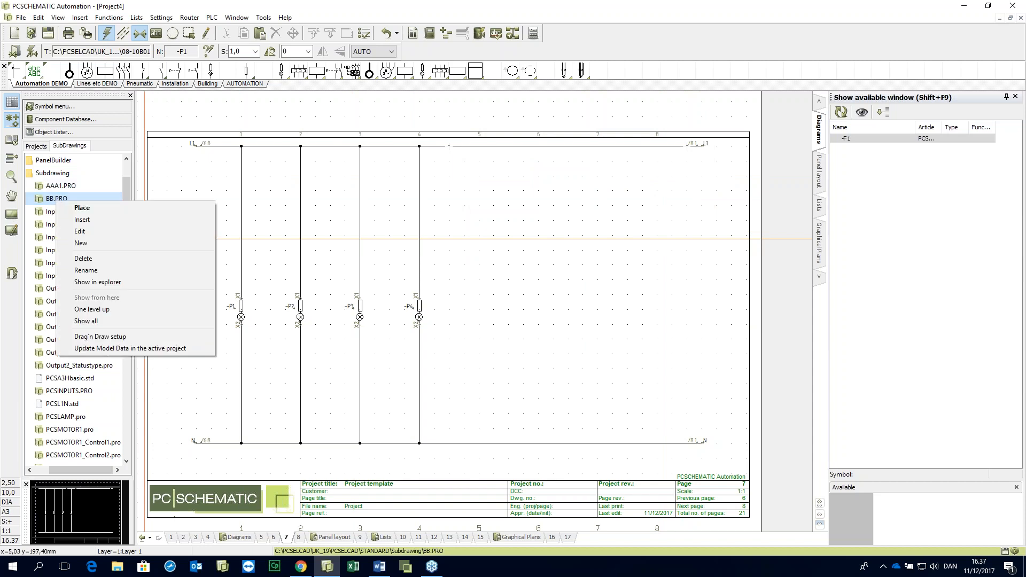
{"action": "left_click", "coordinate": [84, 349]}
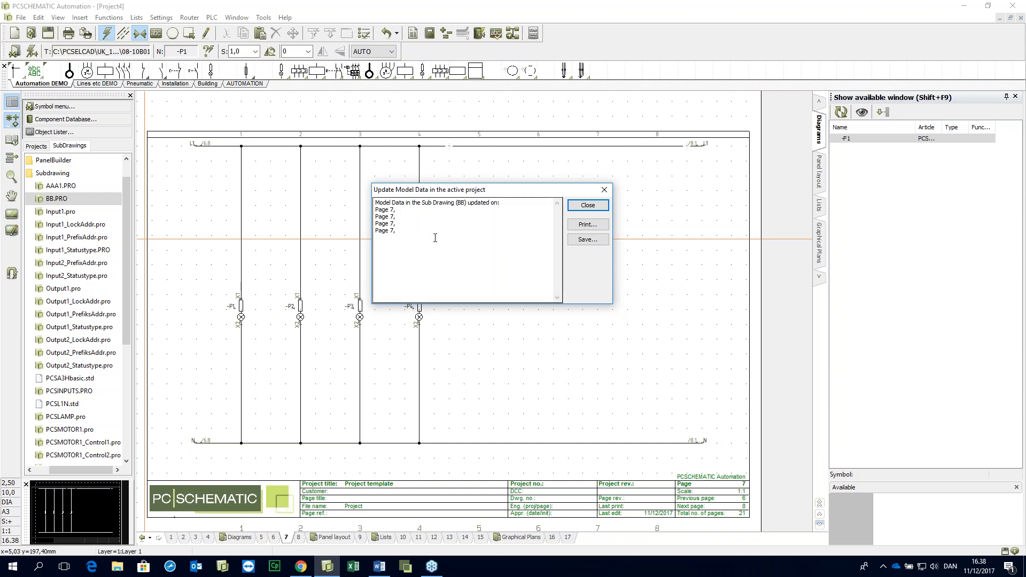
{"action": "left_click", "coordinate": [587, 206]}
Step: Set the first three lamp circuits in page 7's variables to the White model, then apply and close the update report
{"action": "right_click", "coordinate": [569, 206]}
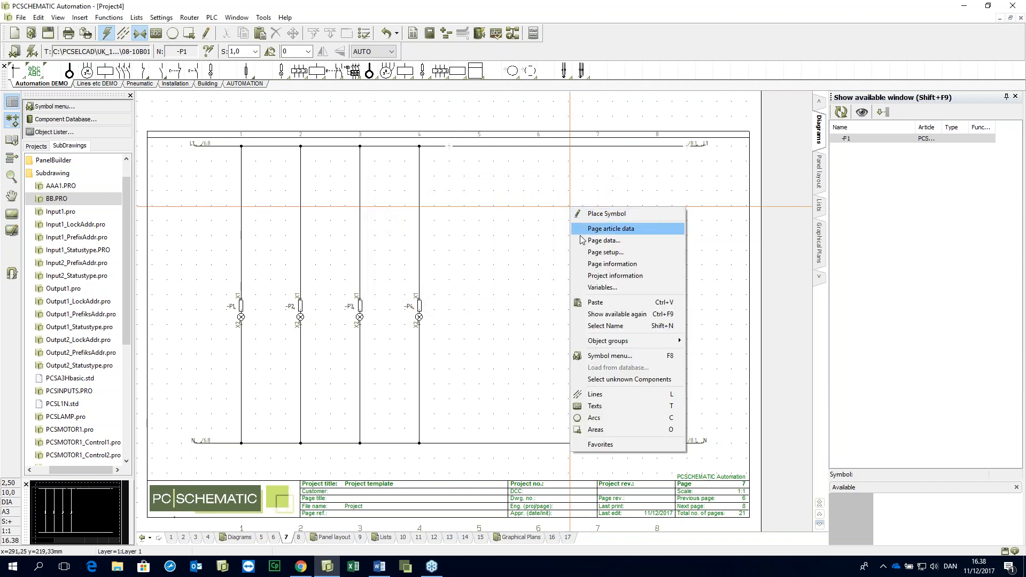
{"action": "left_click", "coordinate": [603, 287]}
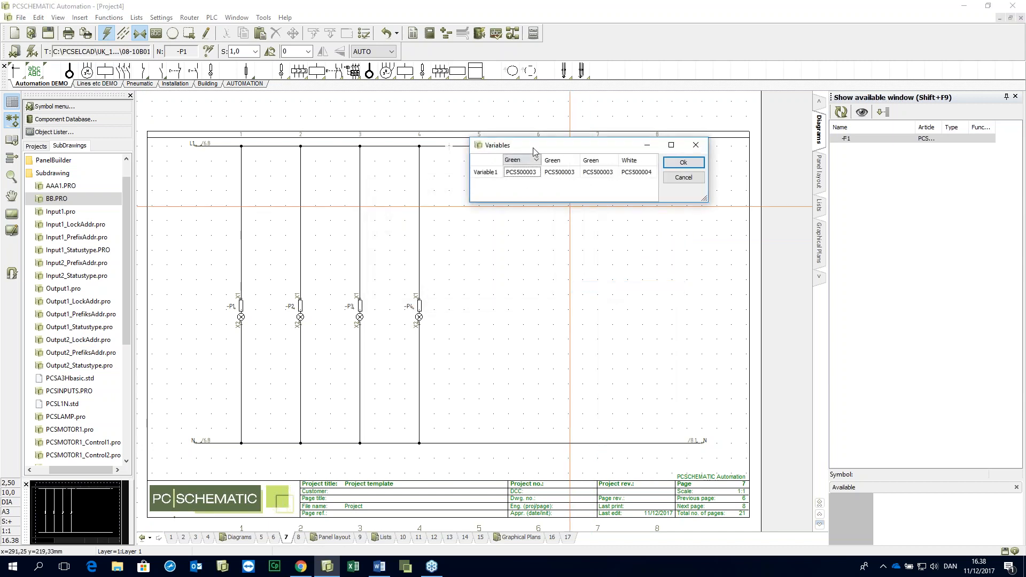
{"action": "left_click", "coordinate": [535, 160]}
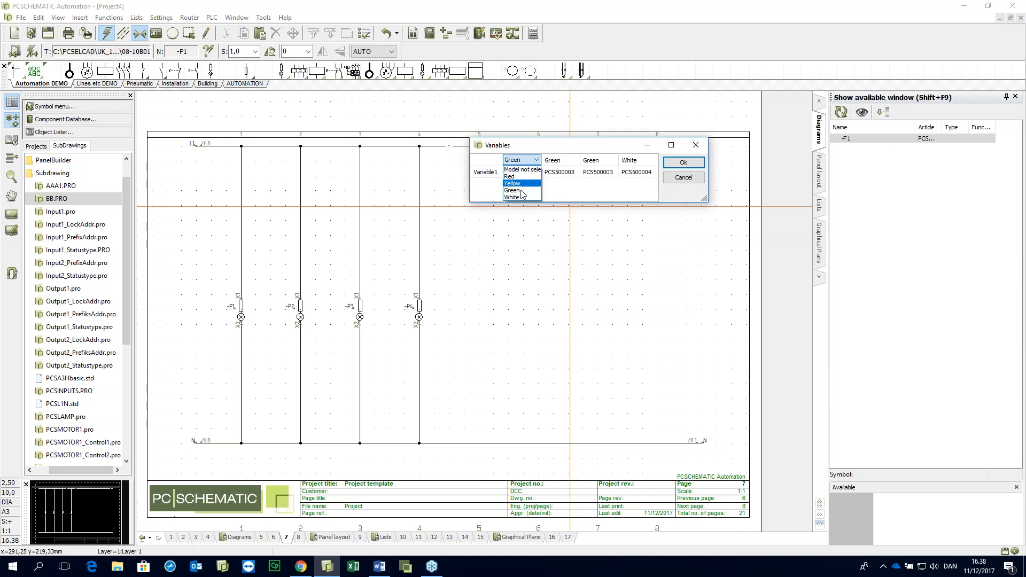
{"action": "left_click", "coordinate": [521, 198]}
{"action": "left_click", "coordinate": [557, 161]}
{"action": "left_click", "coordinate": [562, 161]}
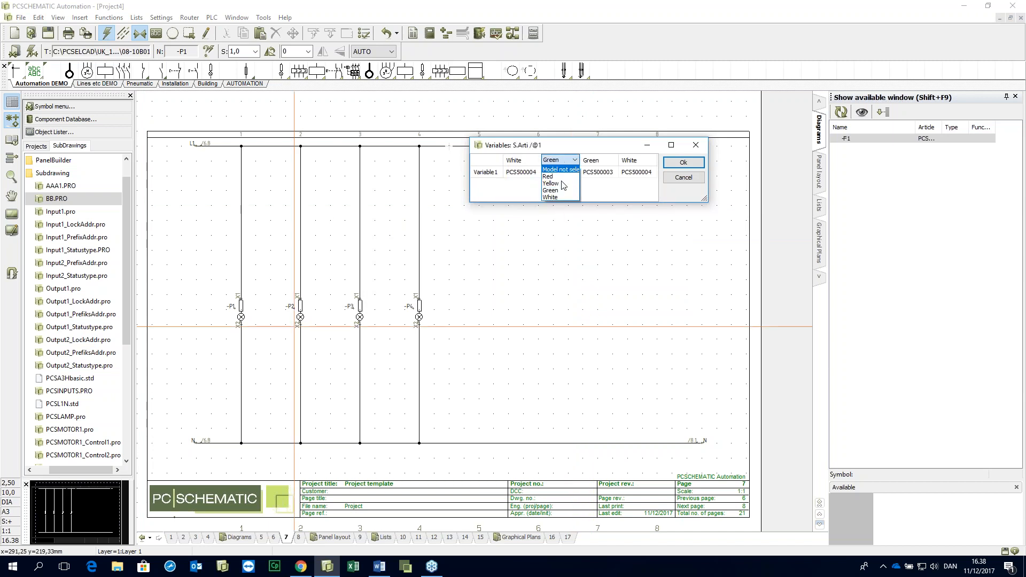
{"action": "left_click", "coordinate": [550, 197]}
{"action": "left_click", "coordinate": [596, 161]}
{"action": "left_click", "coordinate": [599, 160]}
{"action": "left_click", "coordinate": [594, 197]}
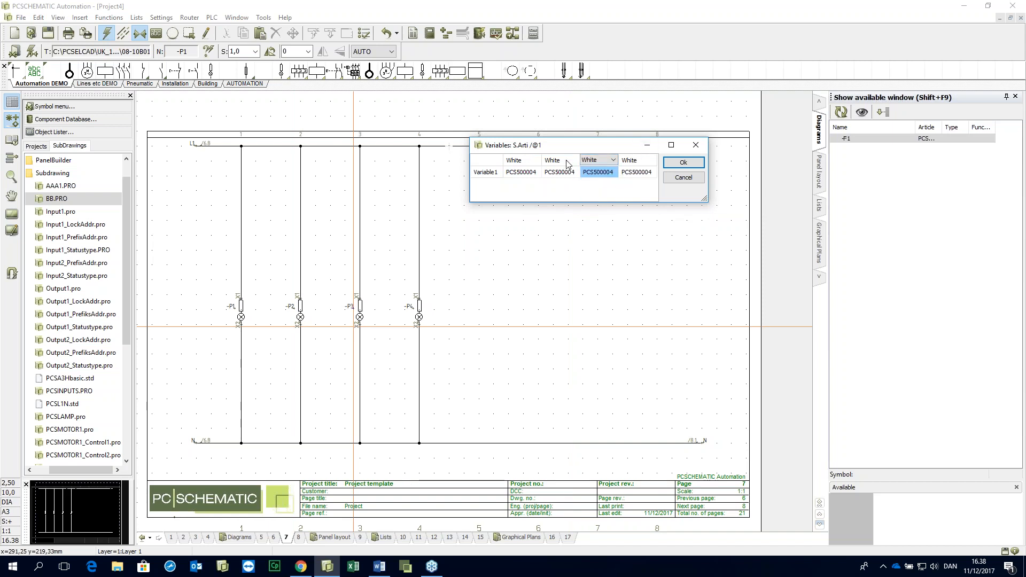
{"action": "left_click", "coordinate": [687, 162]}
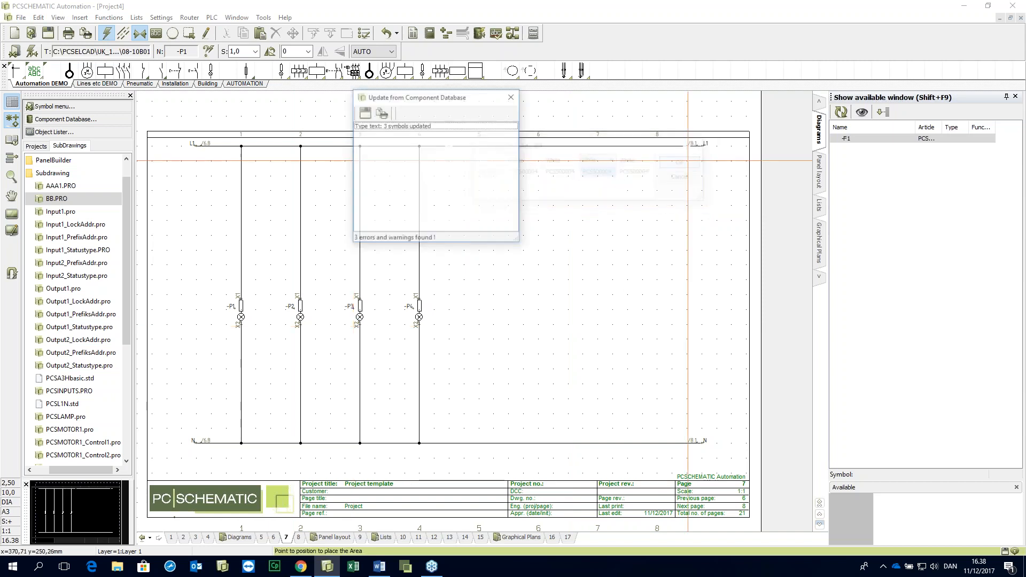
{"action": "left_click", "coordinate": [511, 97]}
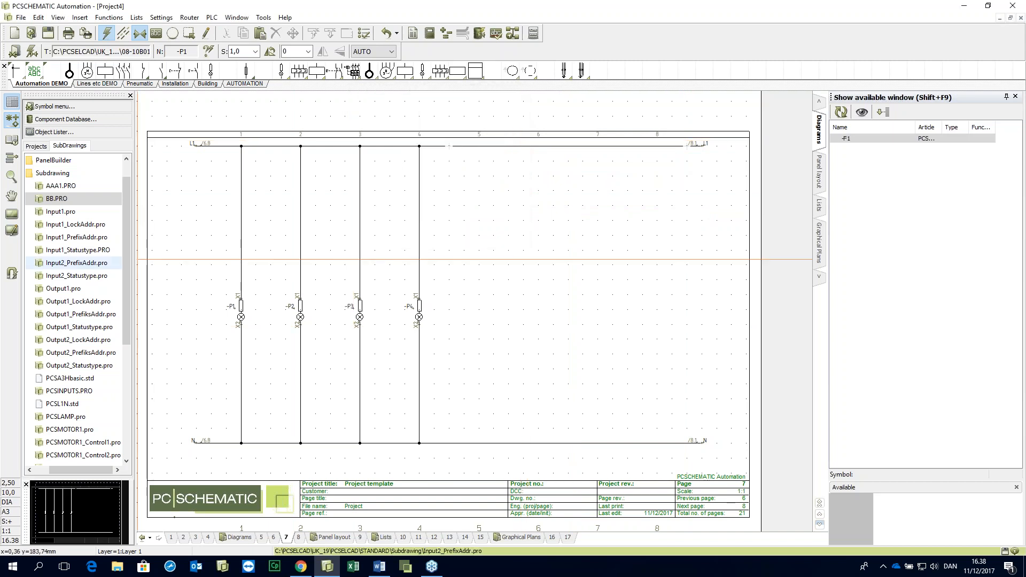
Step: Open the PCSMOTOR1_VAR.PRO subdrawing for editing and bring up its variables
{"action": "left_click", "coordinate": [276, 537]}
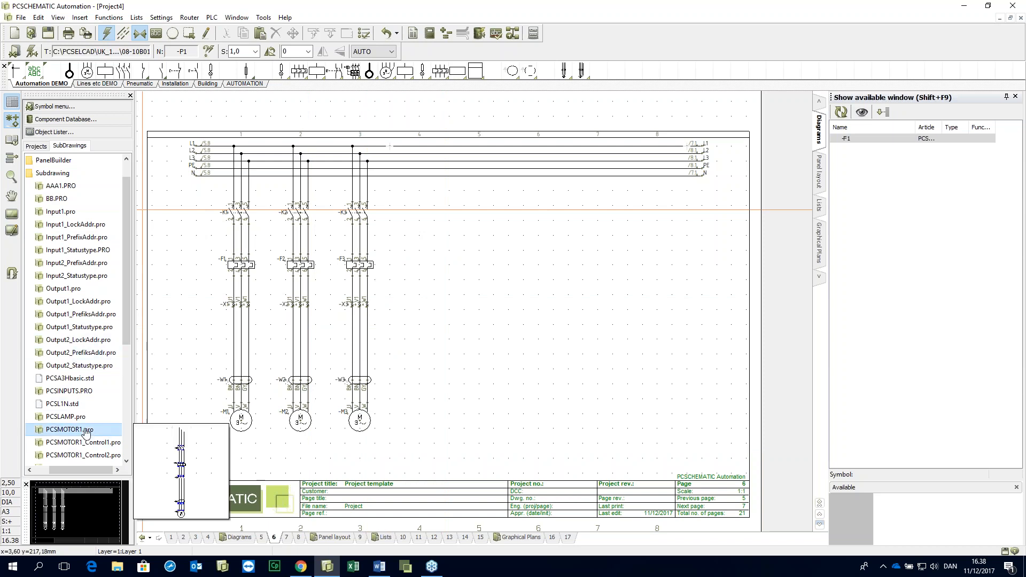
{"action": "scroll", "coordinate": [88, 428], "scroll_direction": "down", "scroll_amount": 3}
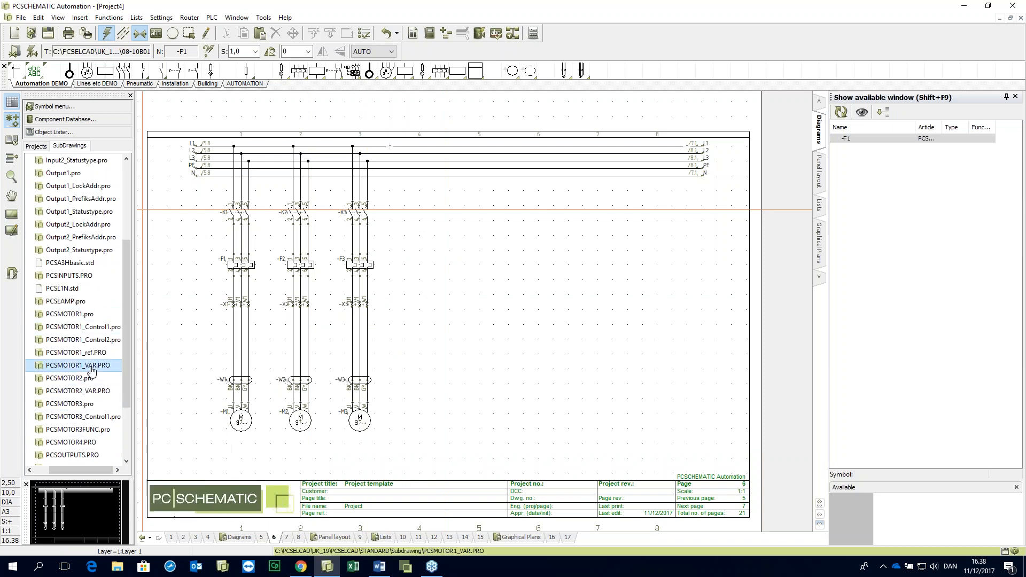
{"action": "right_click", "coordinate": [91, 366]}
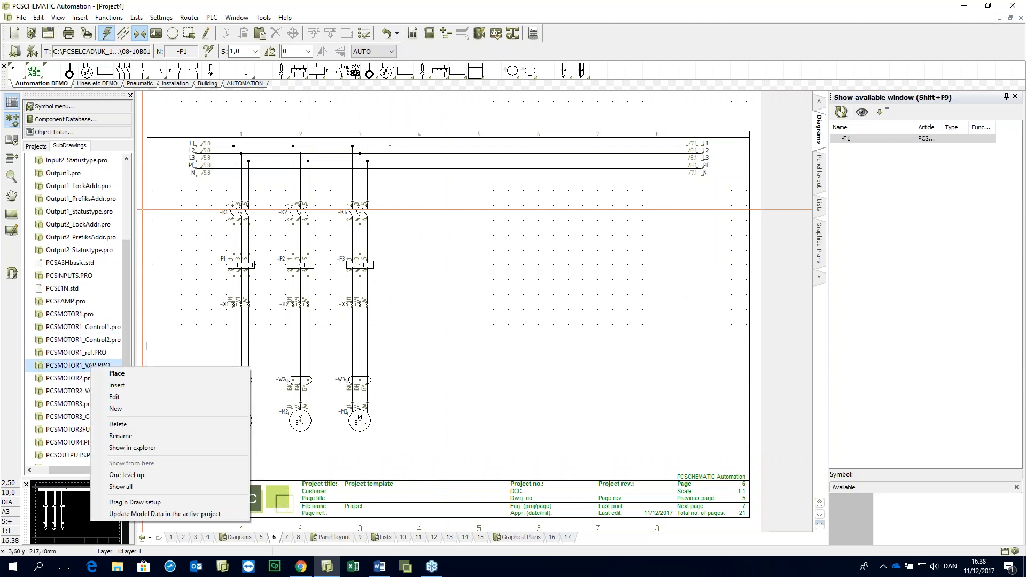
{"action": "left_click", "coordinate": [114, 396]}
{"action": "right_click", "coordinate": [420, 263]}
{"action": "left_click", "coordinate": [454, 342]}
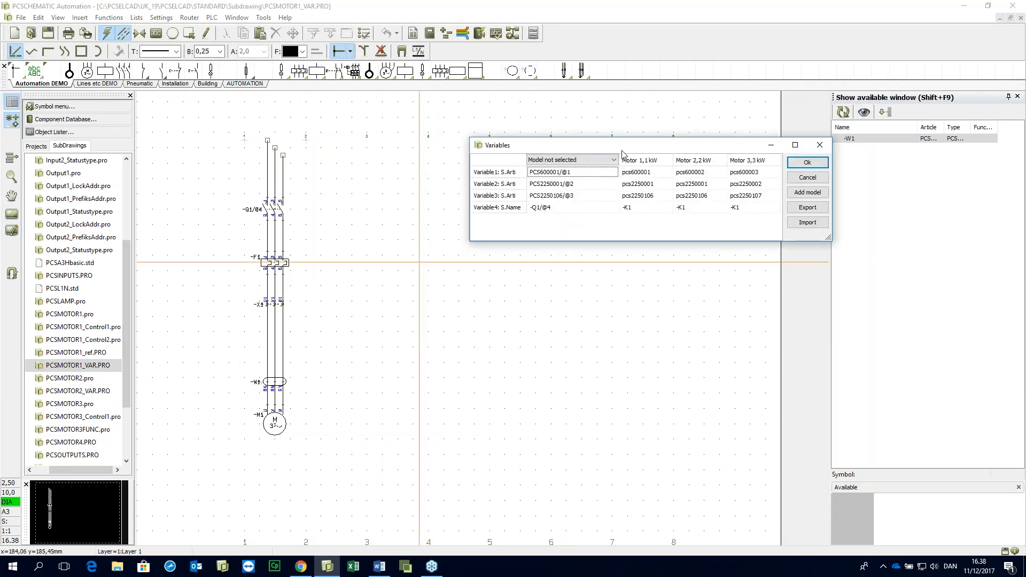
Step: Add a fourth model with the default title and copy the Motor 3,3 kW model data into it
{"action": "left_click", "coordinate": [809, 192]}
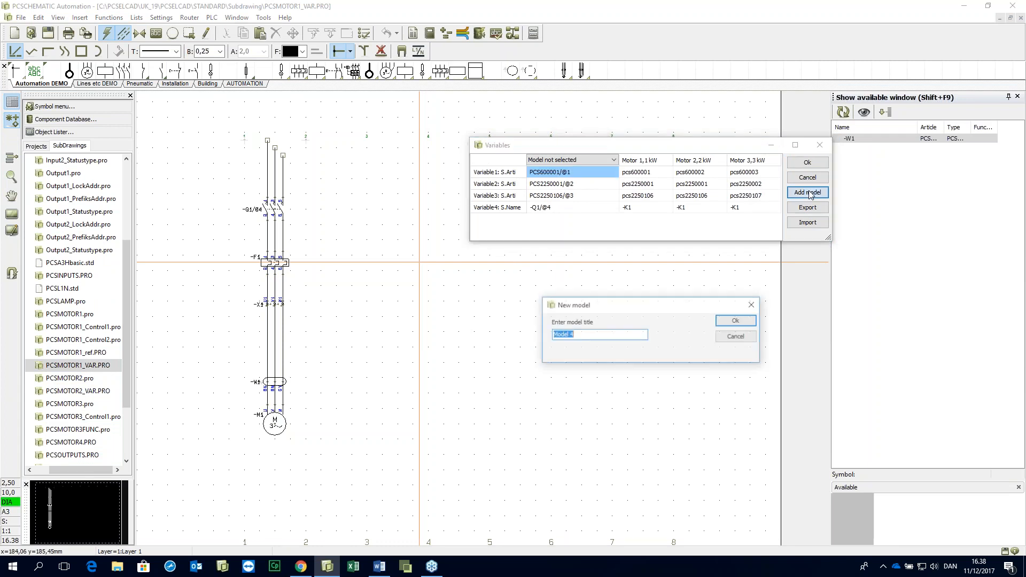
{"action": "left_click", "coordinate": [736, 320]}
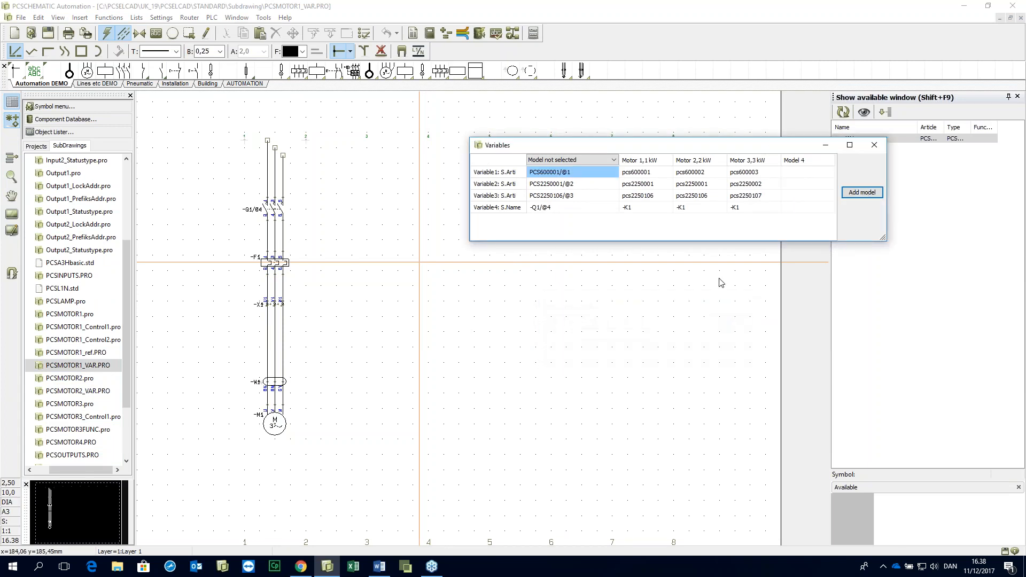
{"action": "right_click", "coordinate": [766, 164]}
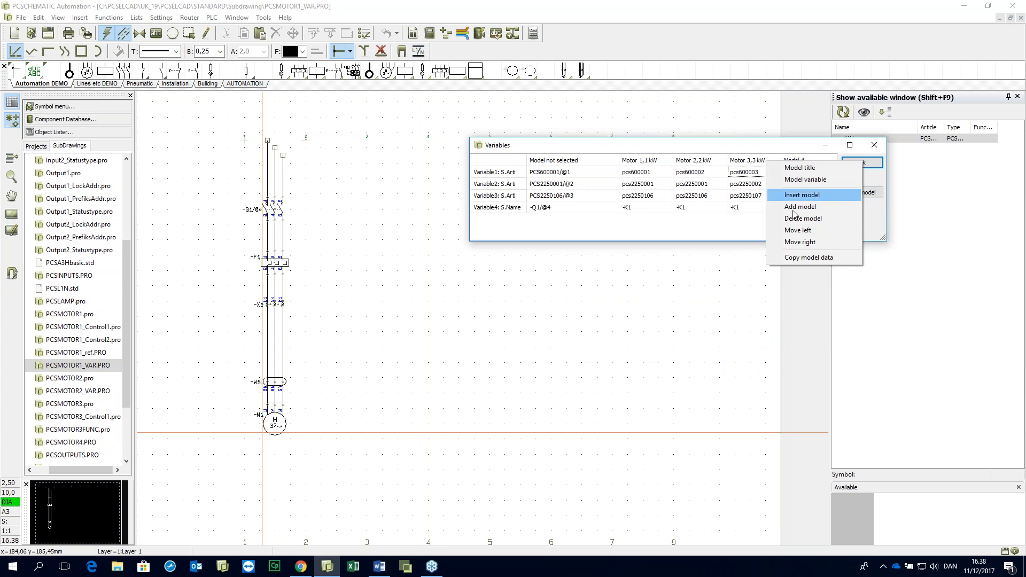
{"action": "left_click", "coordinate": [805, 258]}
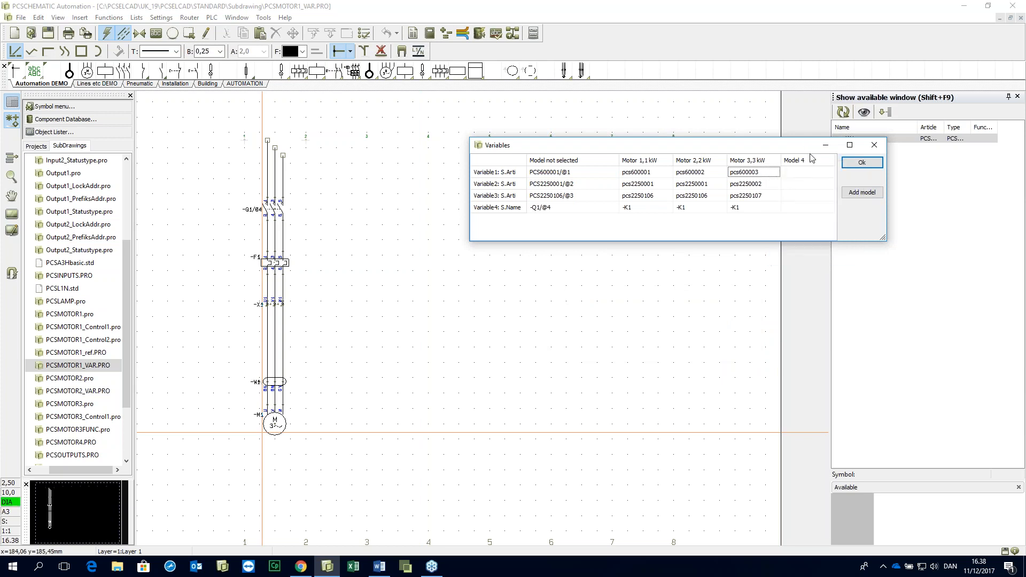
{"action": "right_click", "coordinate": [815, 165]}
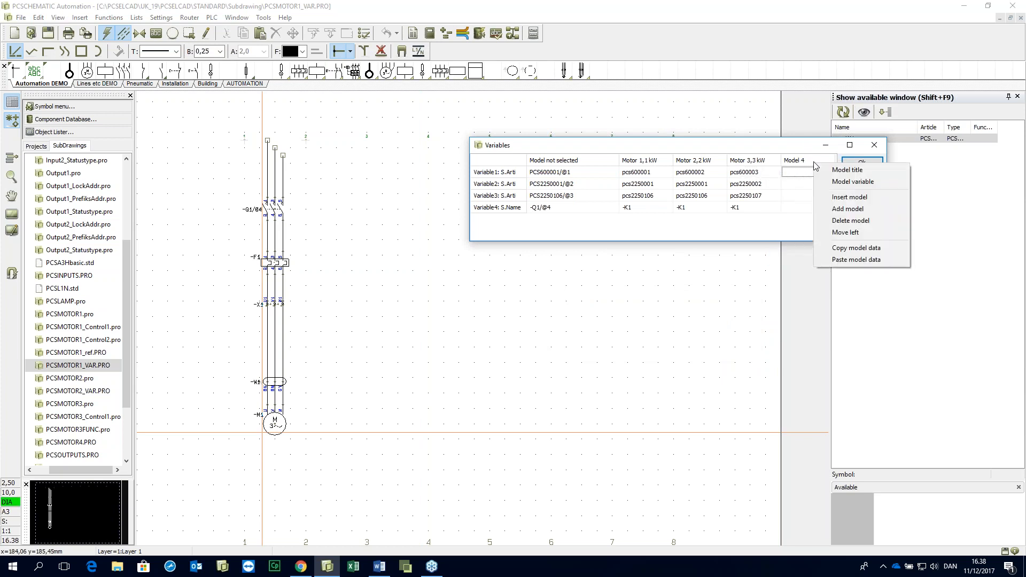
{"action": "left_click", "coordinate": [855, 260]}
{"action": "left_click", "coordinate": [486, 290]}
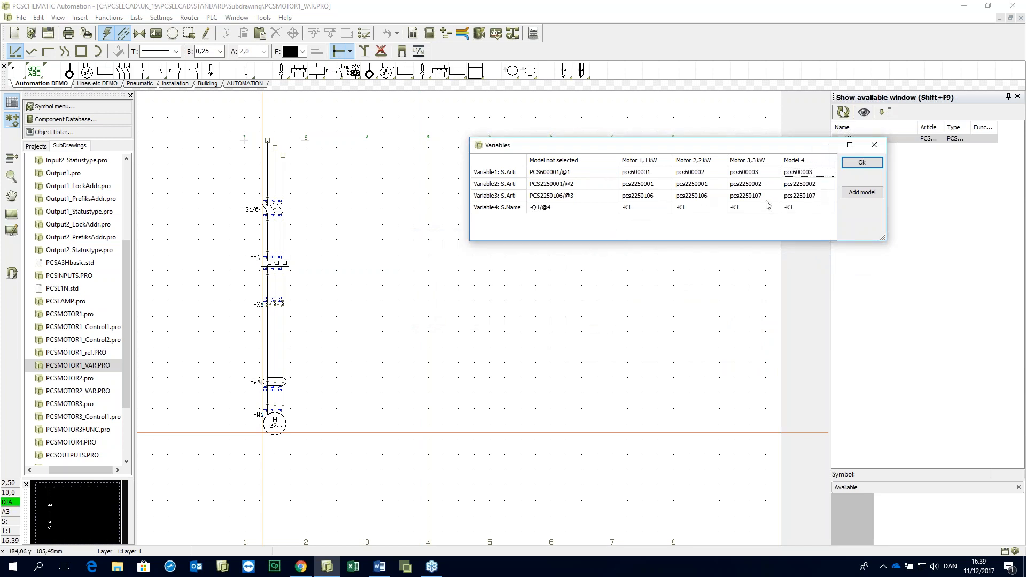
{"action": "right_click", "coordinate": [819, 173]}
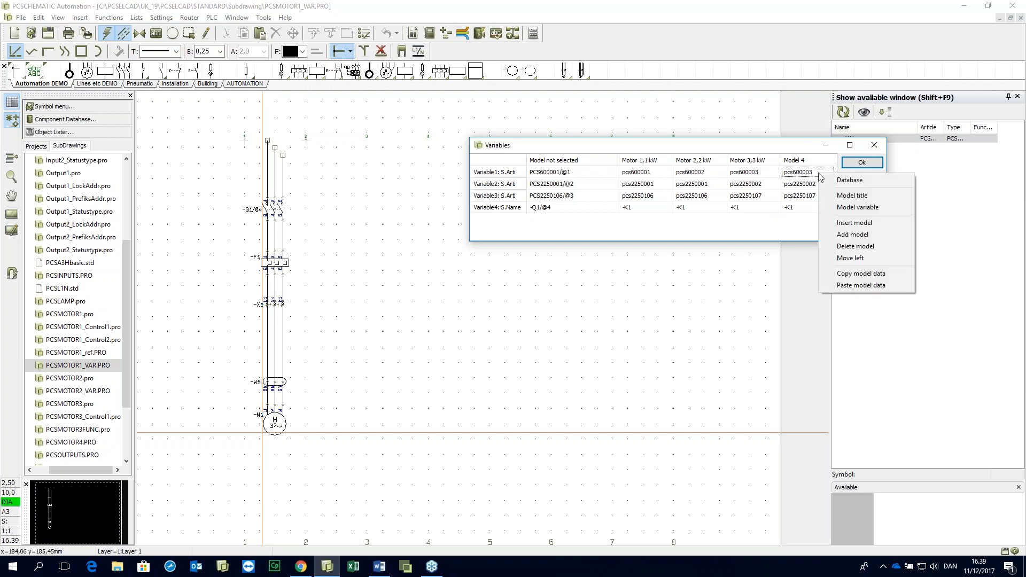
{"action": "left_click", "coordinate": [849, 180]}
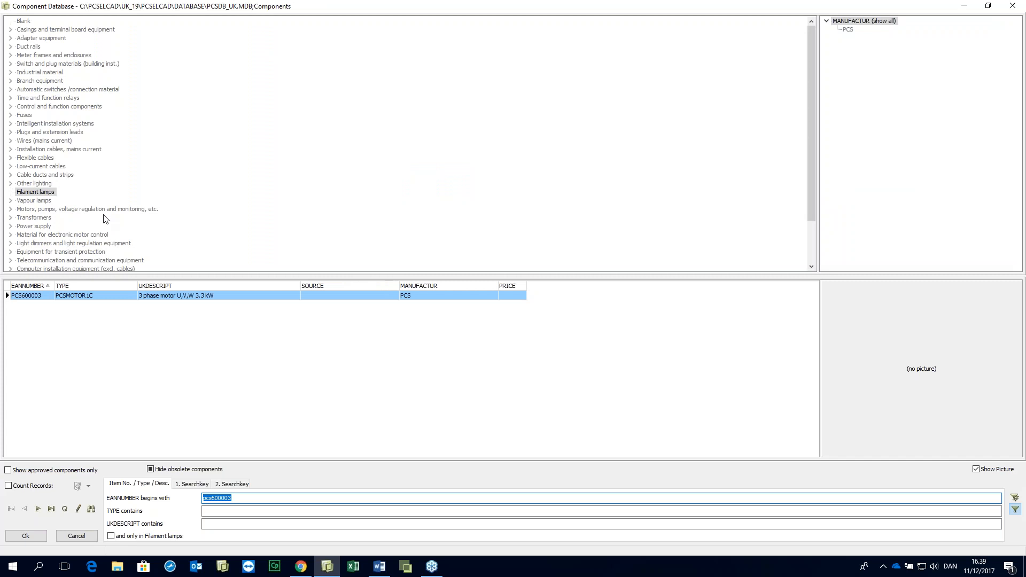
{"action": "left_click", "coordinate": [1020, 3]}
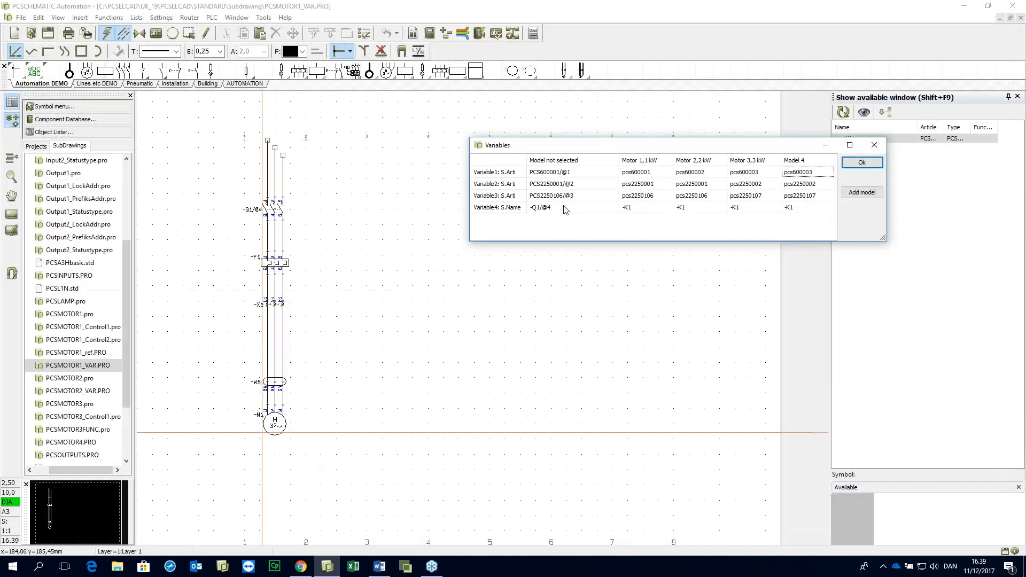
Step: Examine which motor circuit symbols belong to each of Model 4's variables, moving the Variables dialog clear of the drawing
{"action": "left_click_drag", "start_coordinate": [686, 145], "coordinate": [583, 154]}
{"action": "left_click", "coordinate": [697, 181]}
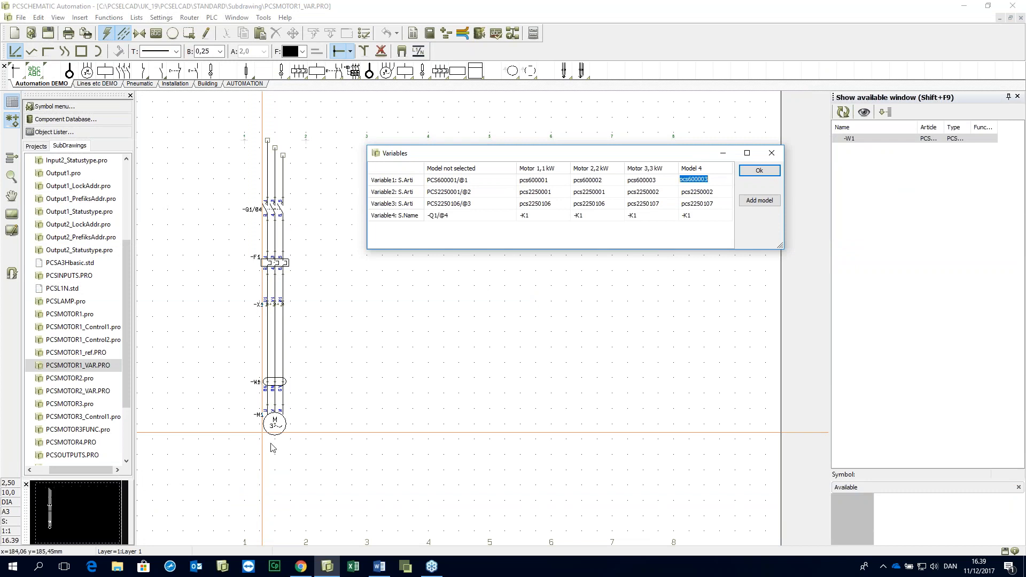
{"action": "key", "text": "Down"}
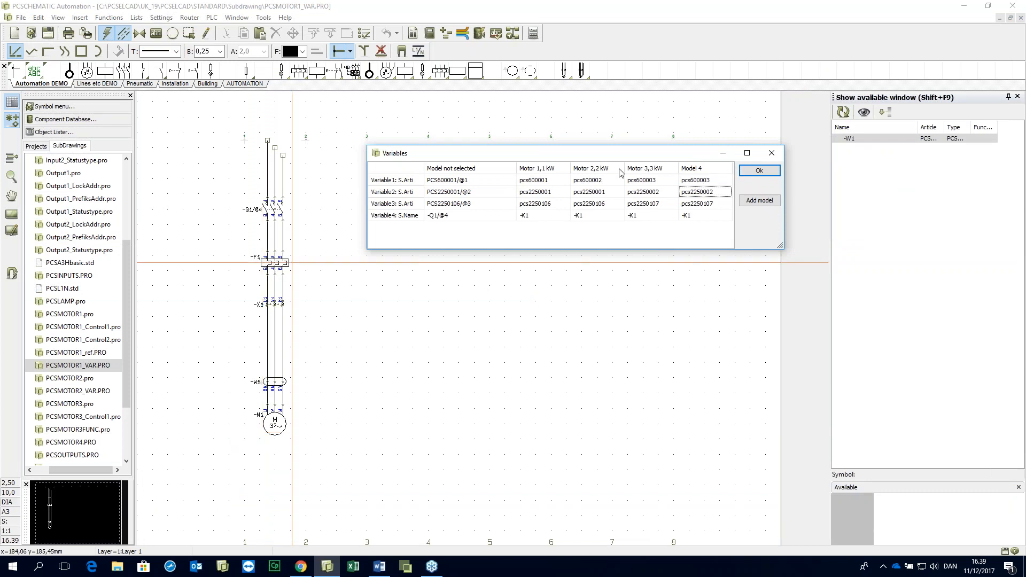
{"action": "left_click", "coordinate": [714, 205]}
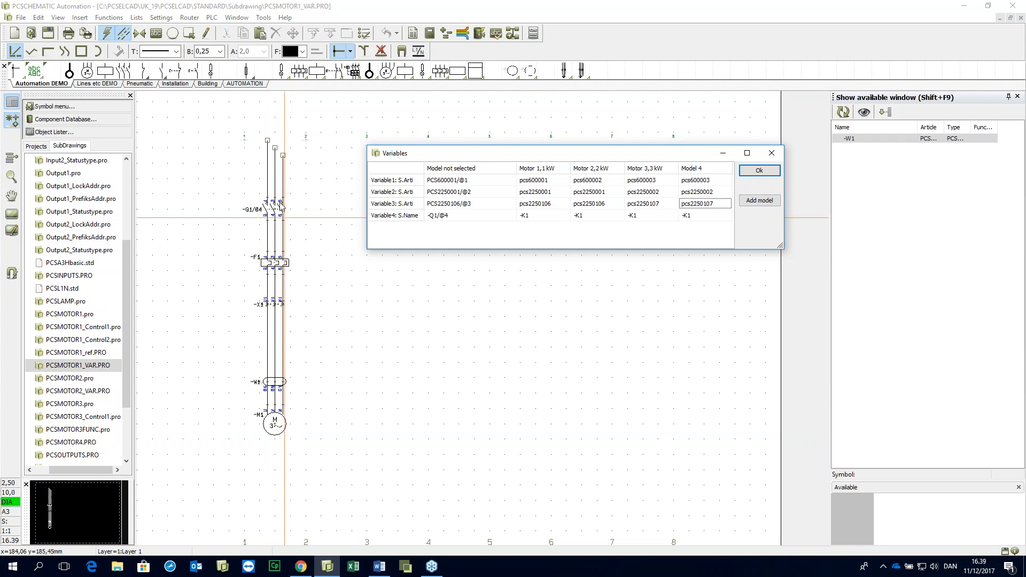
{"action": "left_click", "coordinate": [689, 218]}
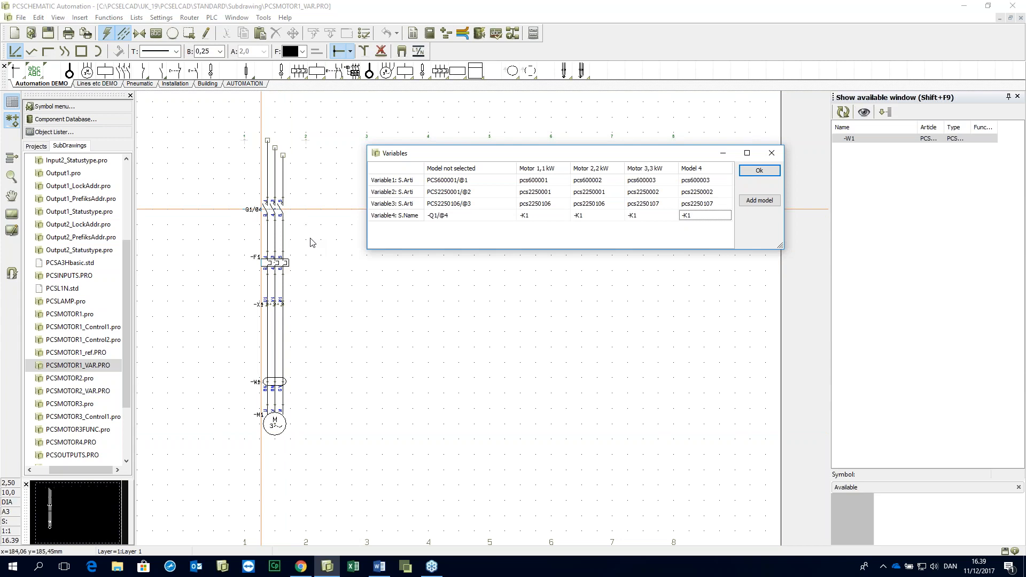
{"action": "left_click", "coordinate": [695, 180]}
{"action": "left_click", "coordinate": [696, 193]}
{"action": "left_click", "coordinate": [693, 203]}
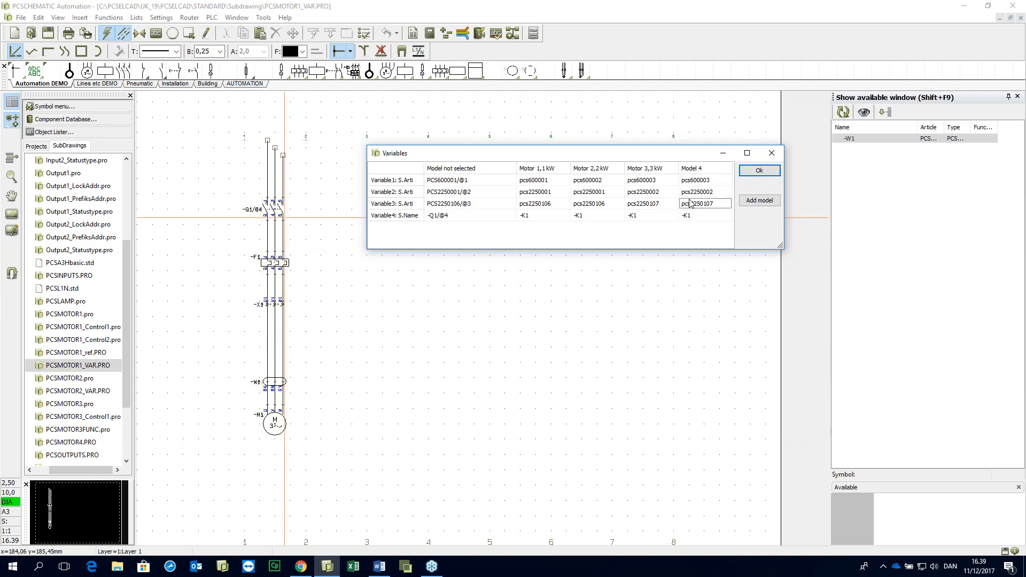
{"action": "left_click", "coordinate": [690, 216]}
{"action": "left_click", "coordinate": [689, 204]}
{"action": "left_click", "coordinate": [689, 183]}
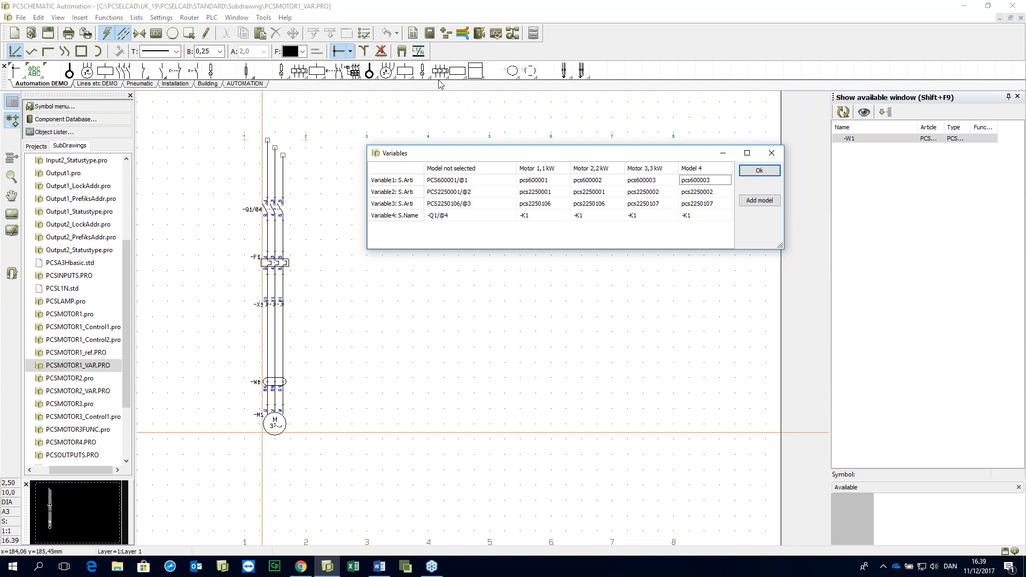
Step: Examine the default values of the motor circuit's variables when no model is selected
{"action": "left_click", "coordinate": [499, 168]}
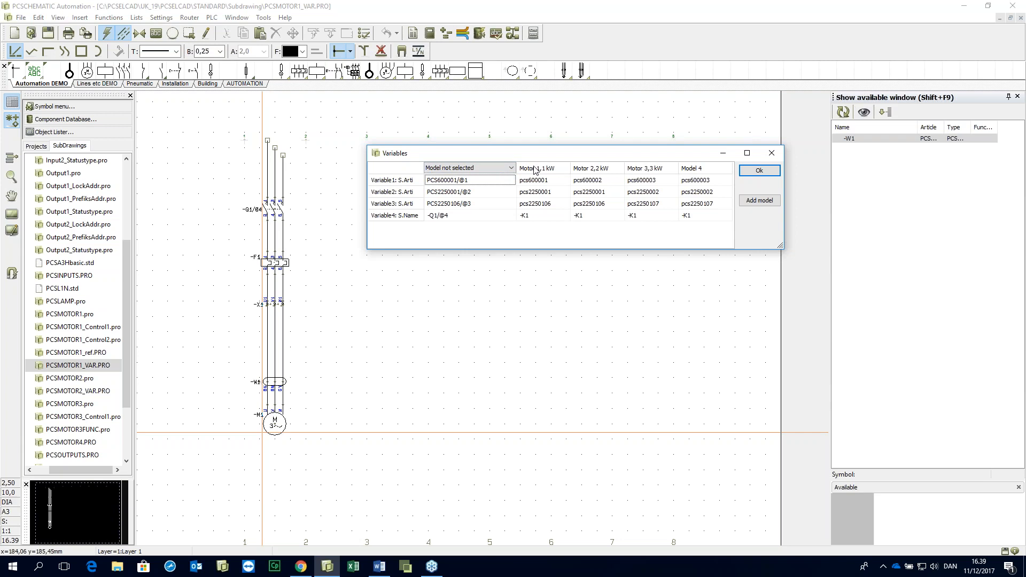
{"action": "left_click", "coordinate": [447, 194]}
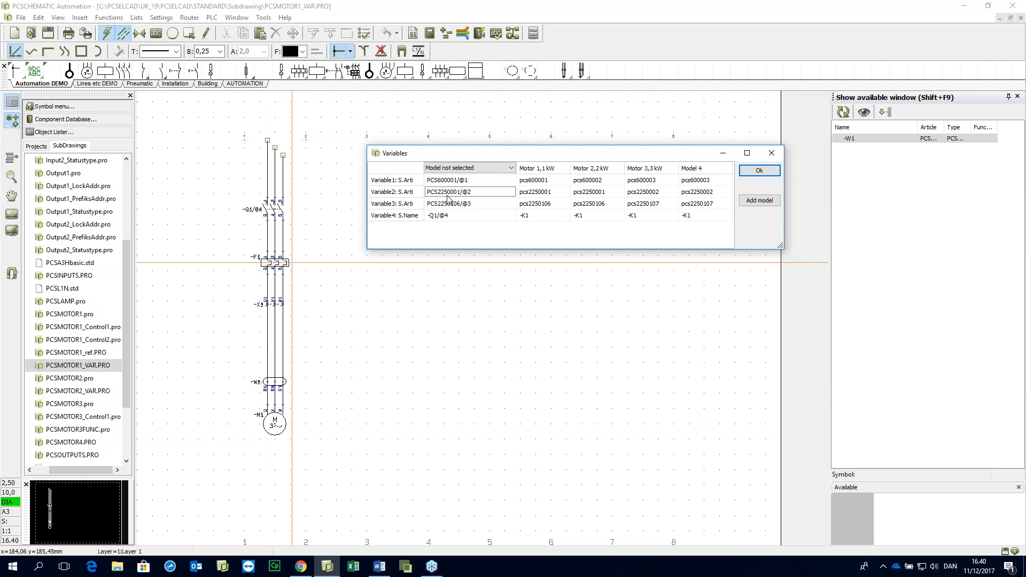
{"action": "left_click", "coordinate": [449, 206]}
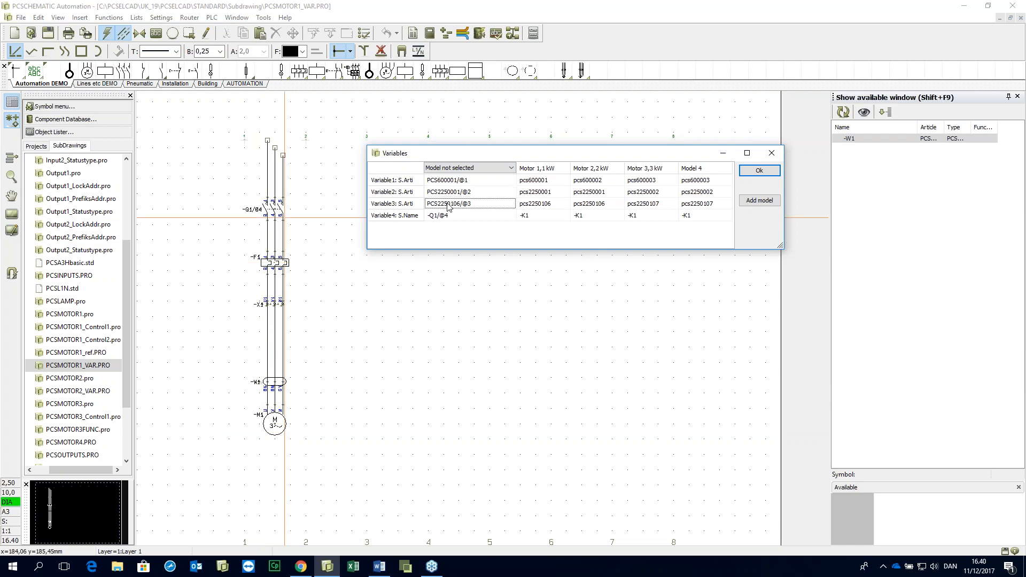
{"action": "left_click", "coordinate": [435, 215]}
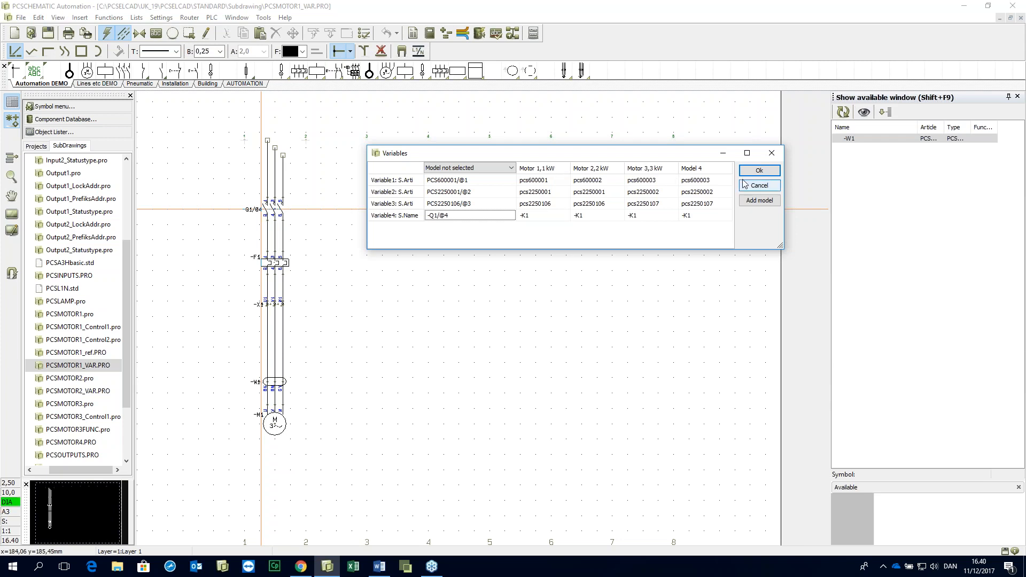
Step: Set Variable1 of Model 4 to the 4.4 kW three-phase motor PCS600004 from the component database
{"action": "left_click", "coordinate": [721, 181]}
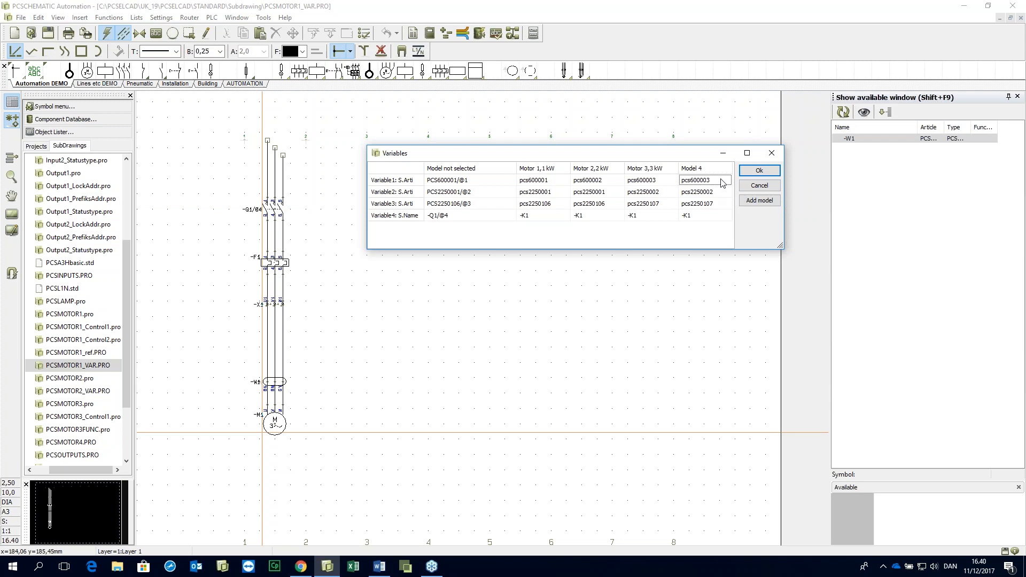
{"action": "right_click", "coordinate": [722, 181]}
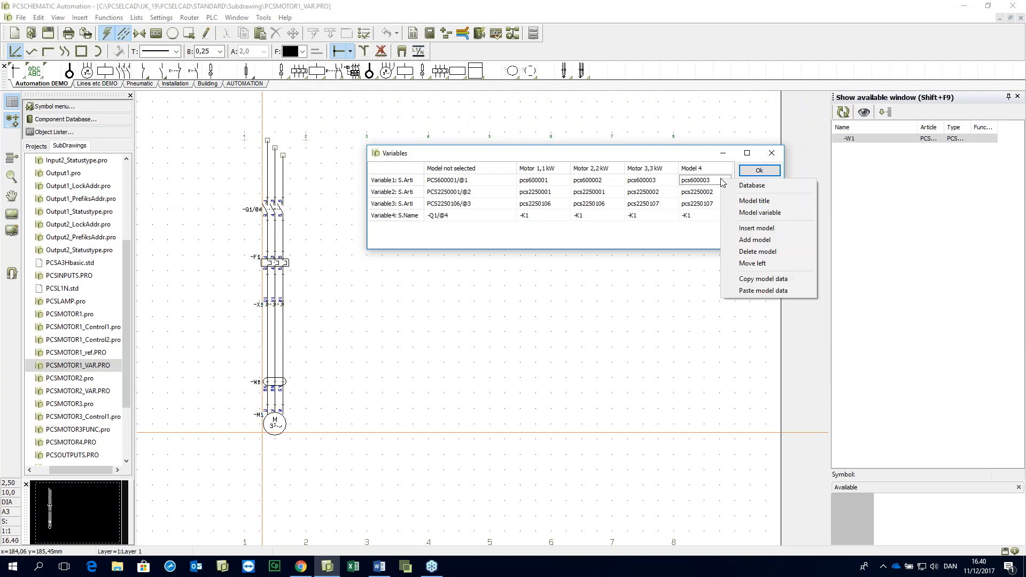
{"action": "left_click", "coordinate": [742, 188]}
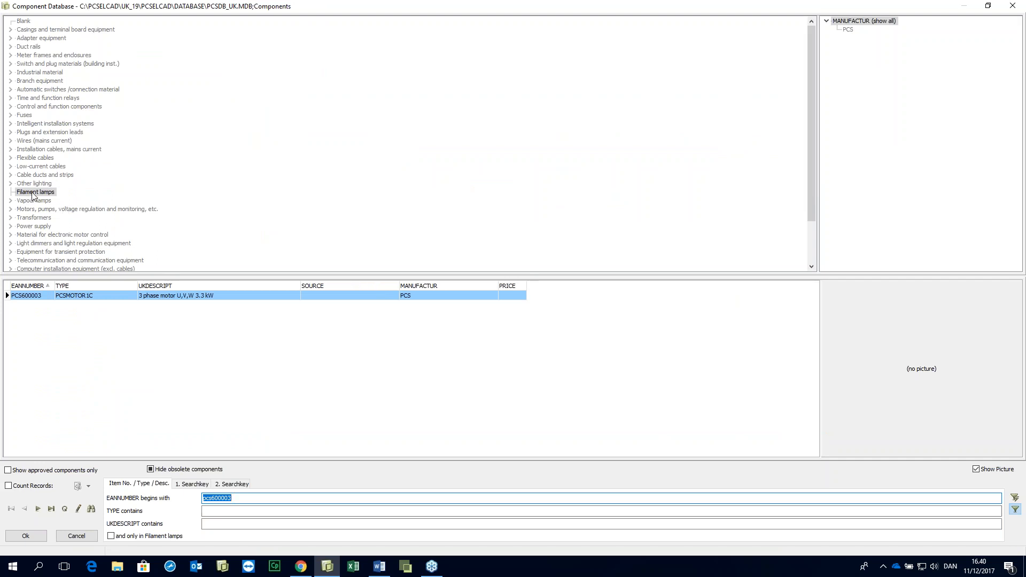
{"action": "left_click", "coordinate": [285, 498]}
{"action": "key", "text": "BackSpace"}
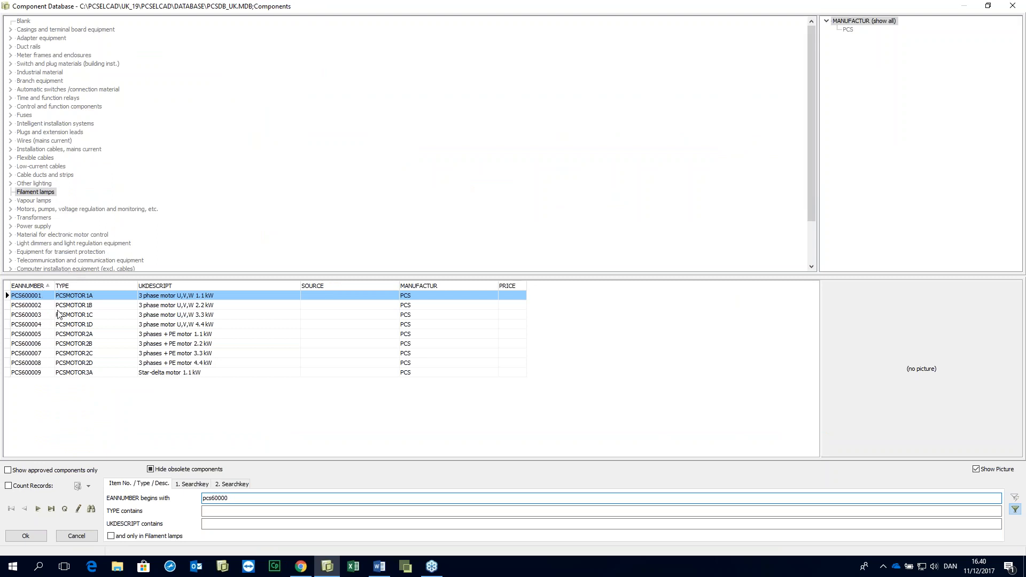
{"action": "left_click", "coordinate": [199, 324]}
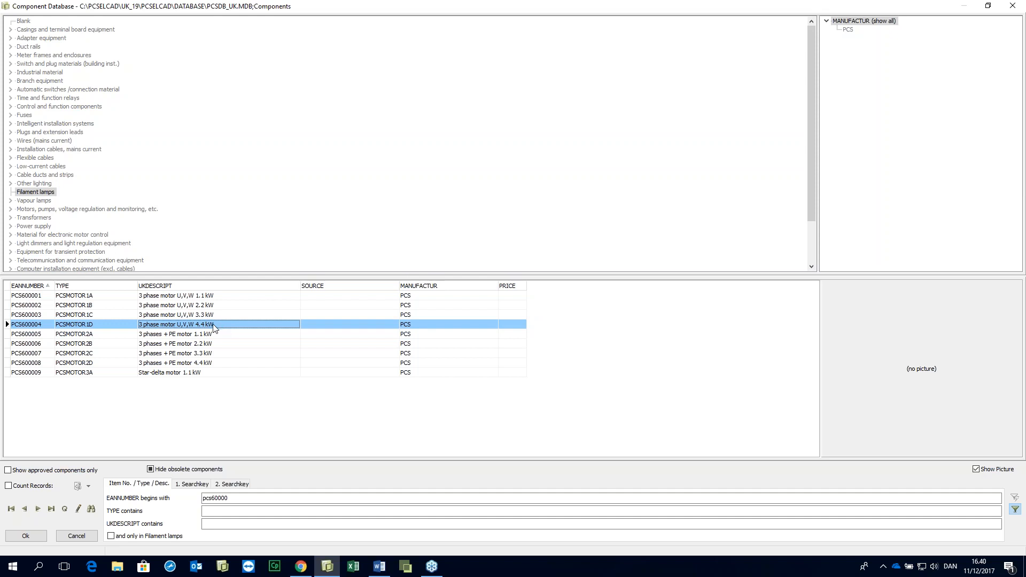
{"action": "double_click", "coordinate": [213, 324]}
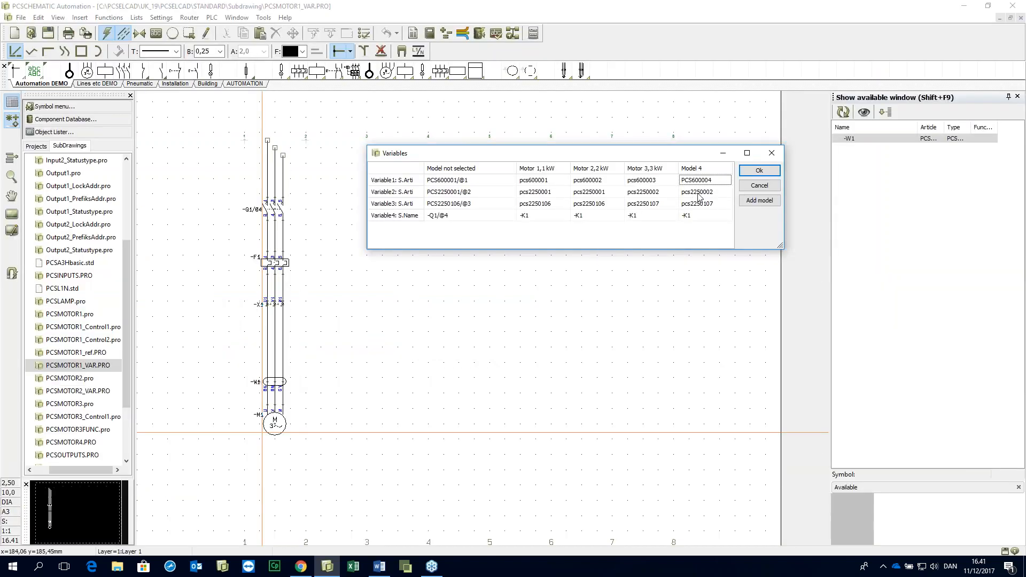
Step: Accept the variable changes, then save and close the PCSMOTOR1_VAR.PRO subdrawing
{"action": "left_click", "coordinate": [700, 203]}
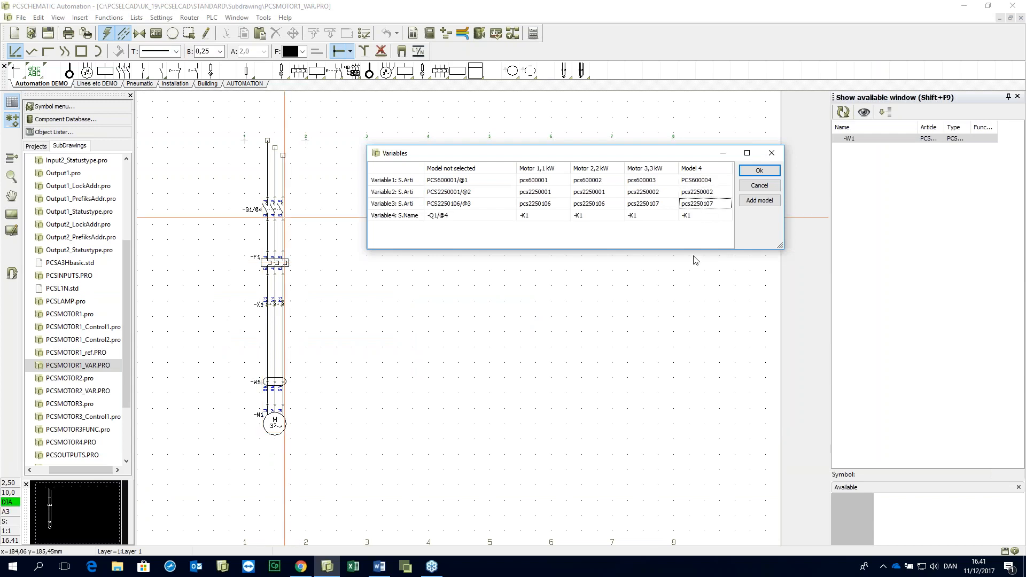
{"action": "left_click", "coordinate": [759, 171]}
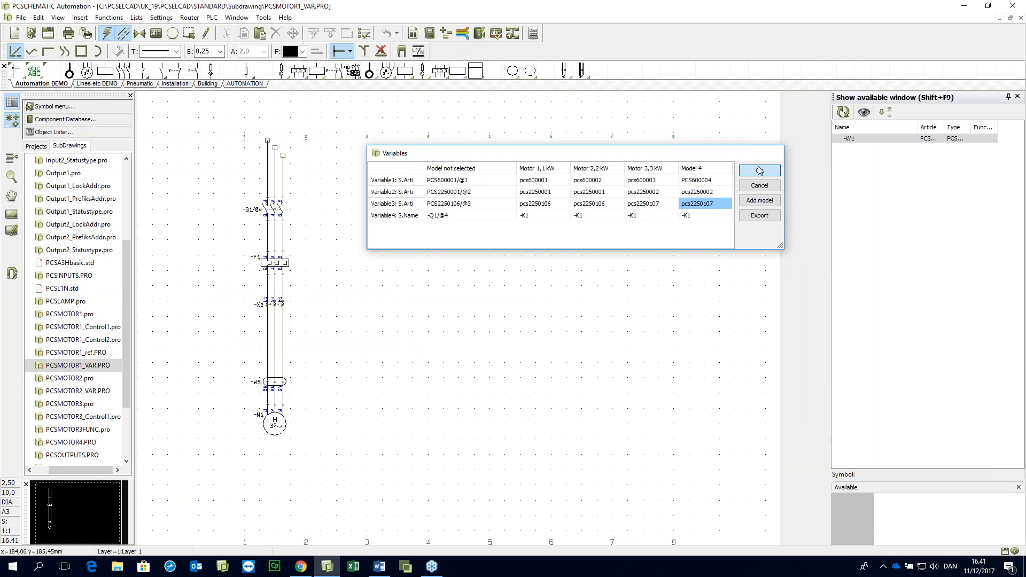
{"action": "left_click", "coordinate": [47, 33]}
{"action": "left_click", "coordinate": [20, 18]}
{"action": "left_click", "coordinate": [37, 51]}
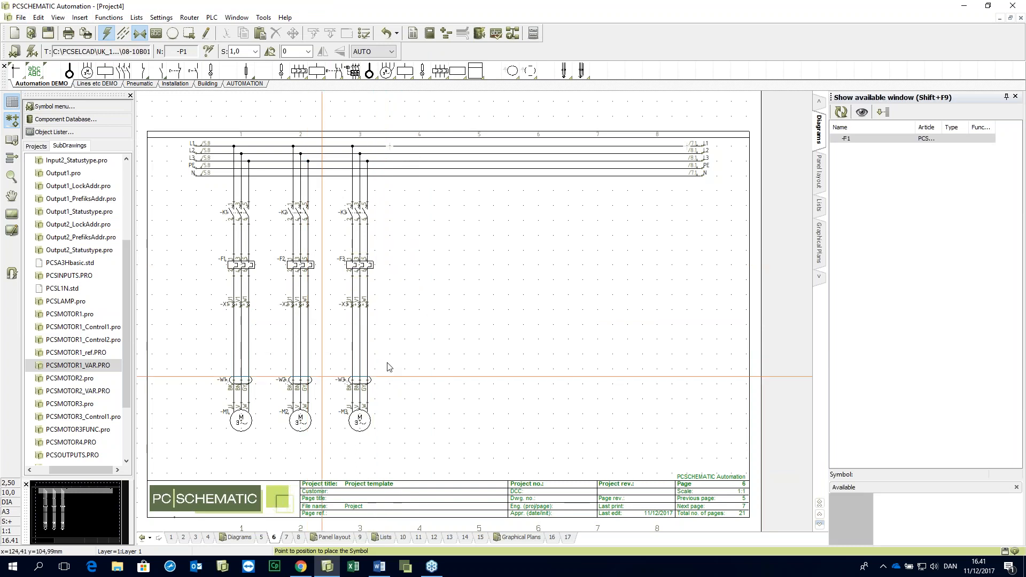
Step: Check which models the project page's variables offer for the first motor circuit, leaving the selection as it is
{"action": "right_click", "coordinate": [401, 286]}
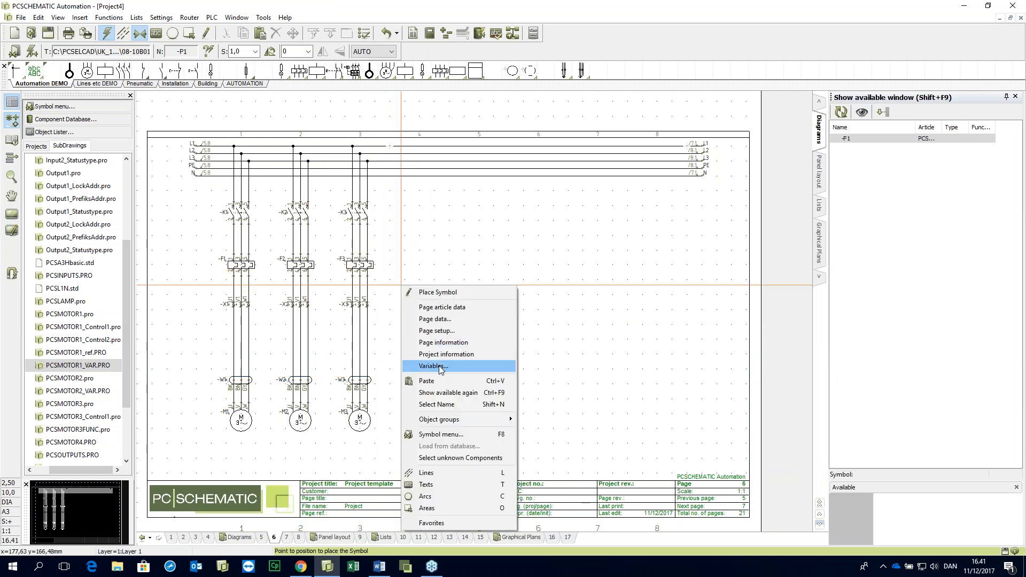
{"action": "left_click", "coordinate": [440, 367]}
{"action": "left_click", "coordinate": [443, 168]}
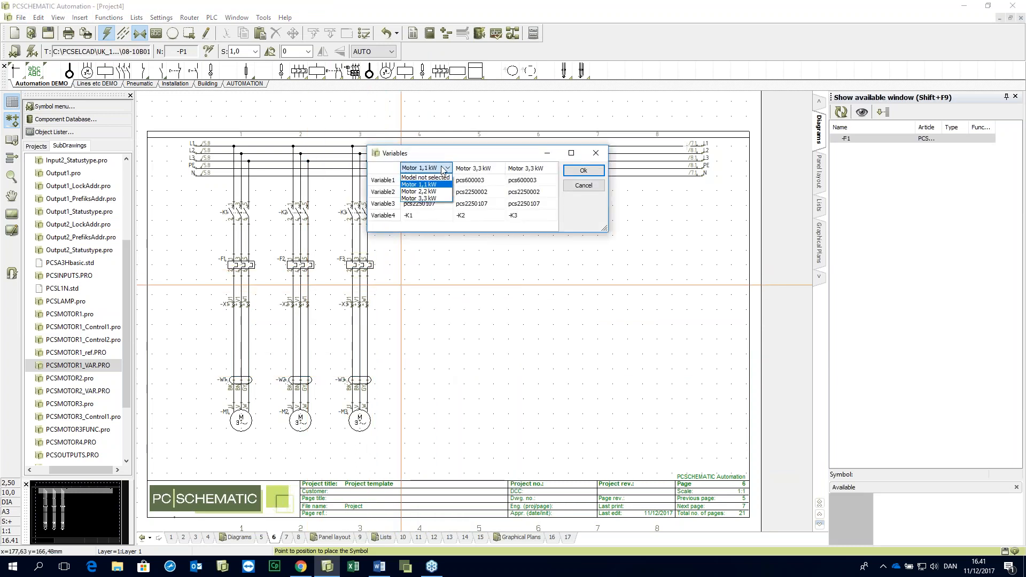
{"action": "left_click", "coordinate": [568, 185]}
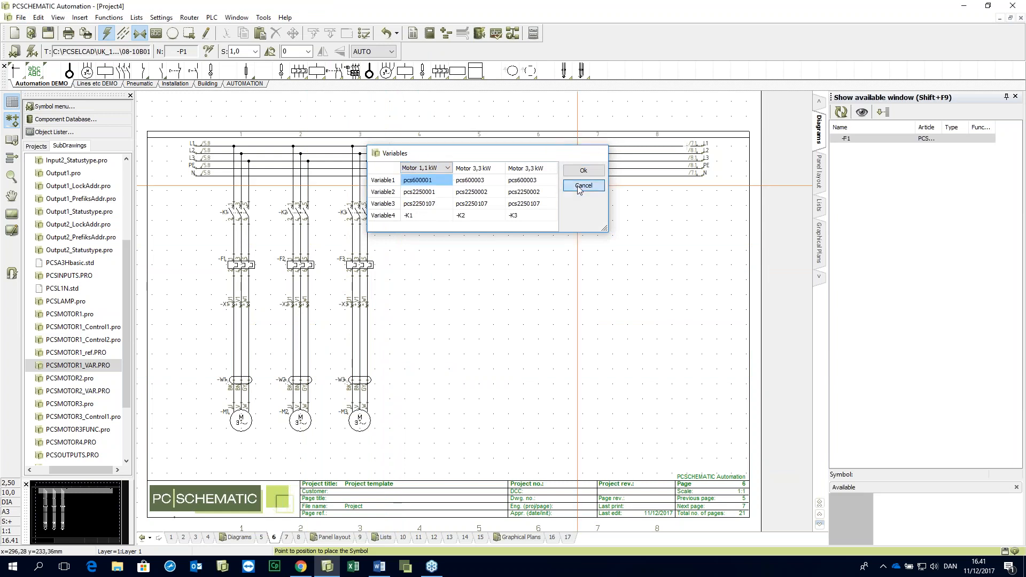
{"action": "left_click", "coordinate": [581, 185]}
Step: Update the model data of the PCSMOTOR1_VAR.PRO subdrawing in the active project
{"action": "right_click", "coordinate": [91, 366]}
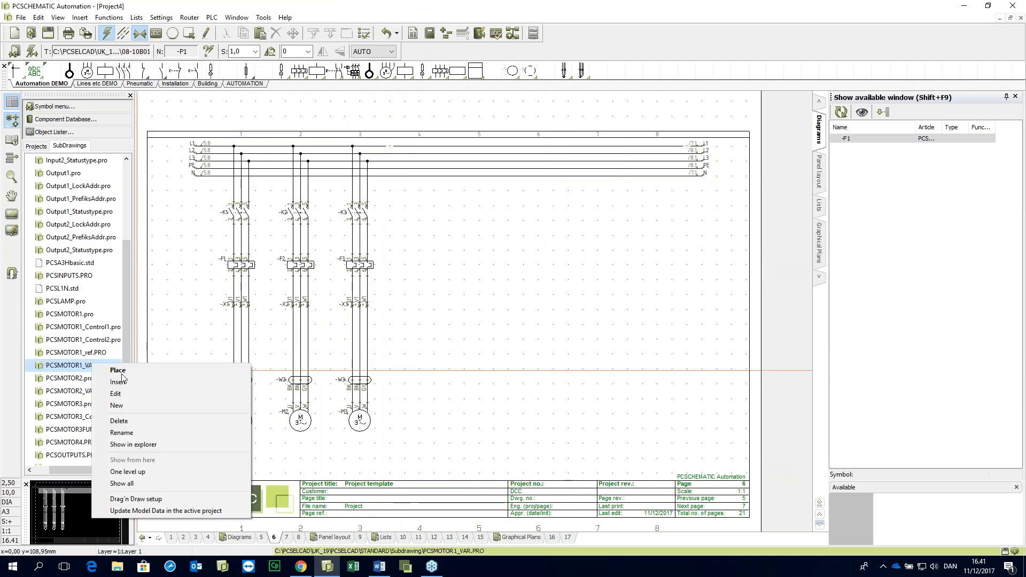
{"action": "left_click", "coordinate": [140, 512]}
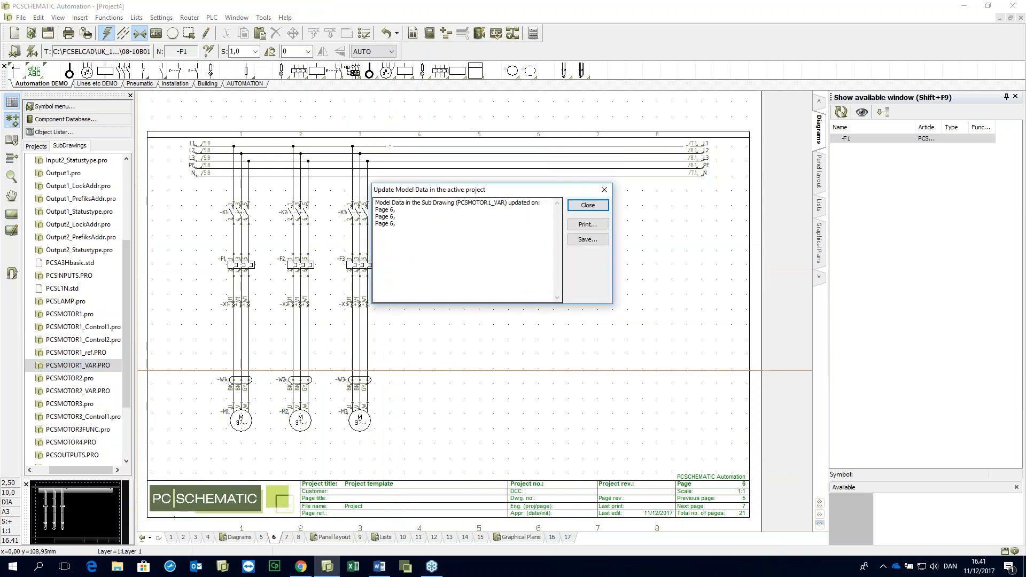
{"action": "left_click", "coordinate": [587, 206]}
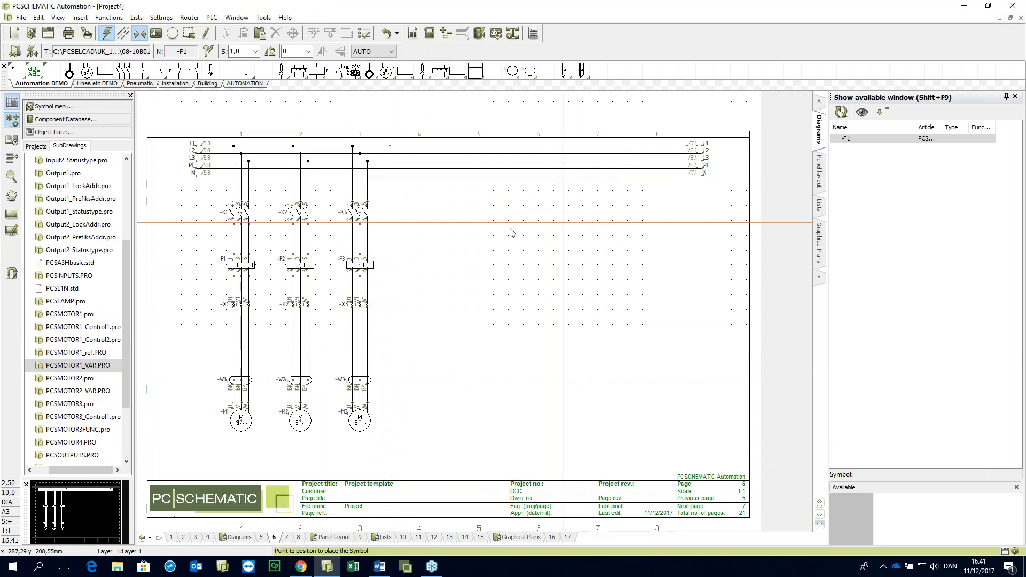
Step: Check the first motor circuit's model choices for Model 4 without applying a change
{"action": "right_click", "coordinate": [496, 224]}
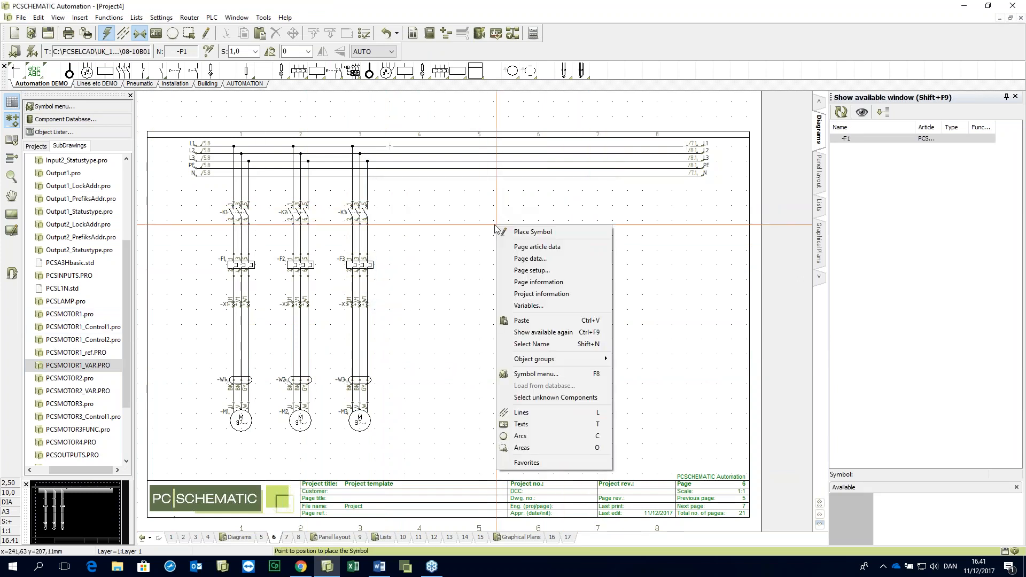
{"action": "left_click", "coordinate": [530, 304]}
{"action": "left_click", "coordinate": [439, 169]}
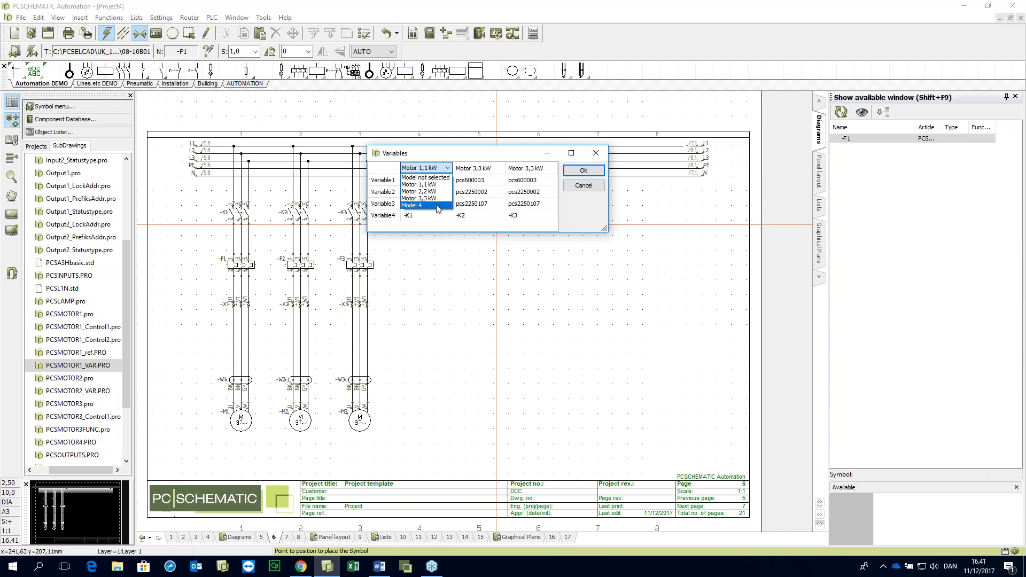
{"action": "left_click", "coordinate": [587, 187]}
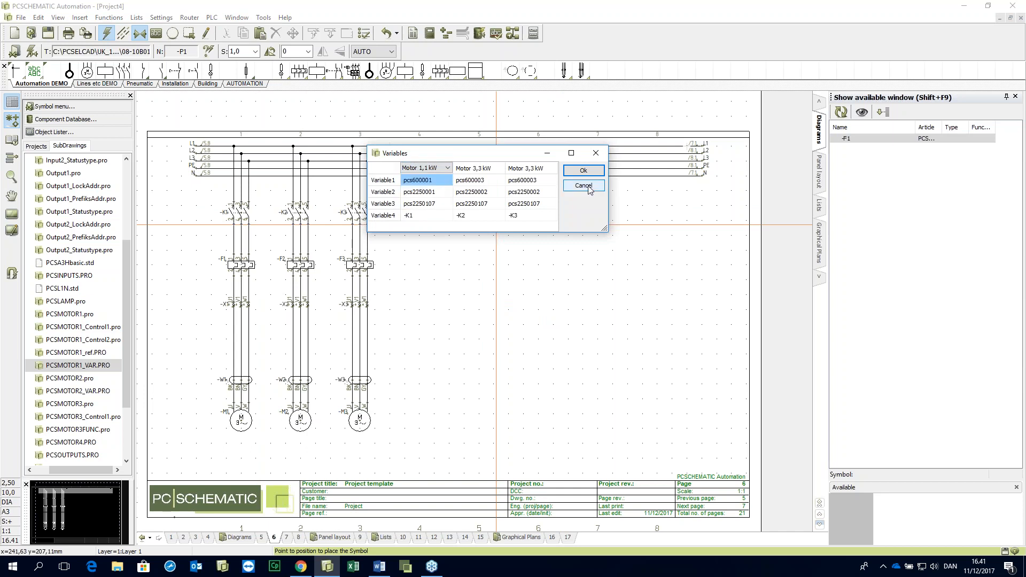
{"action": "left_click", "coordinate": [583, 186]}
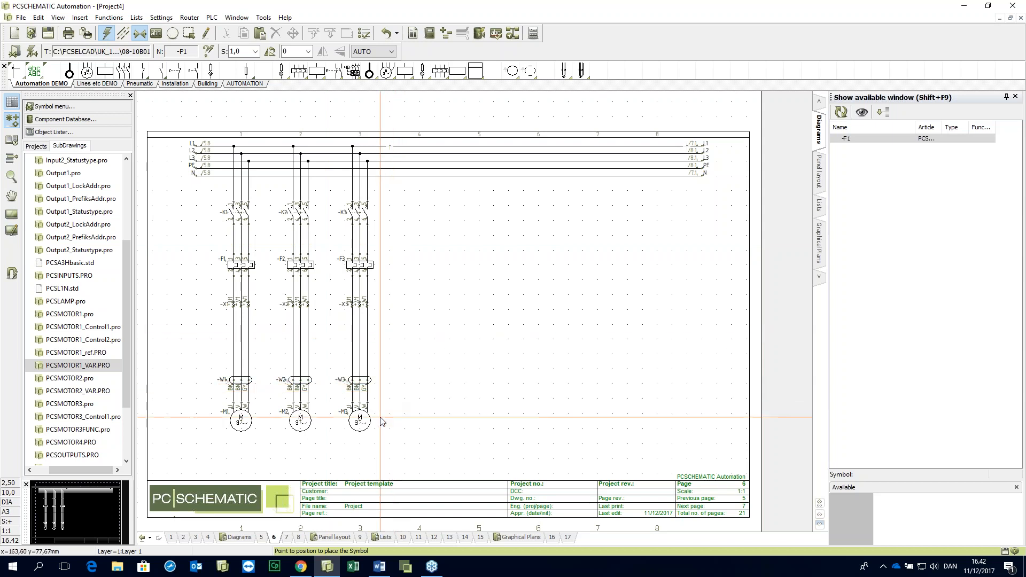
Step: Select the whole object group of the -M3 motor circuit and open it in the object group editor
{"action": "mouse_move", "coordinate": [366, 421]}
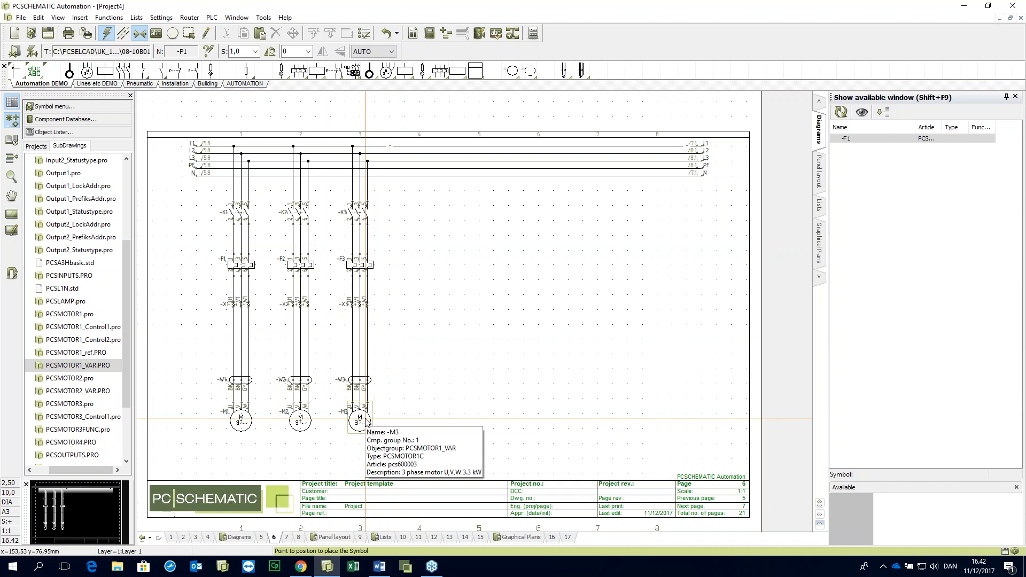
{"action": "right_click", "coordinate": [369, 345]}
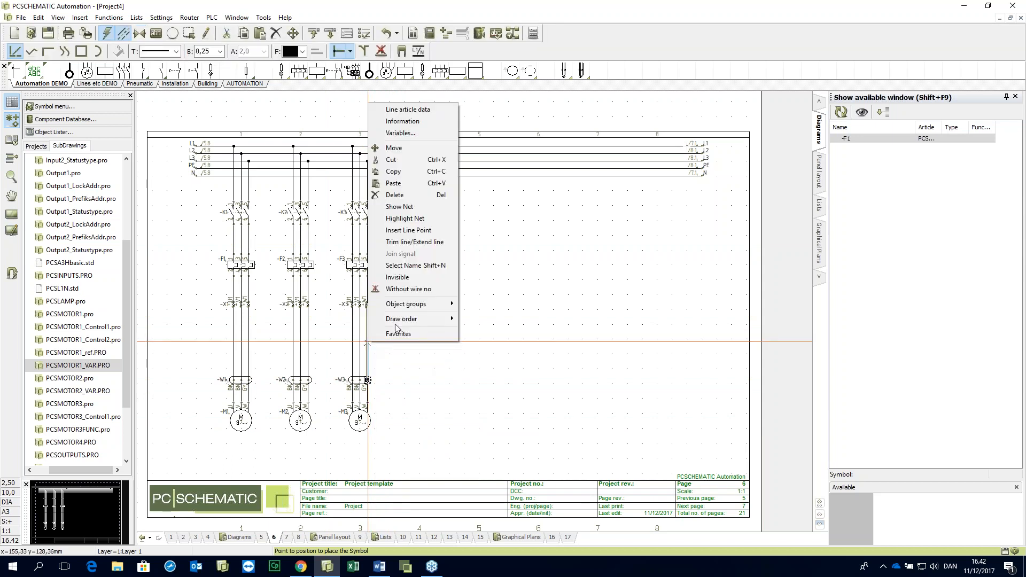
{"action": "mouse_move", "coordinate": [422, 308]}
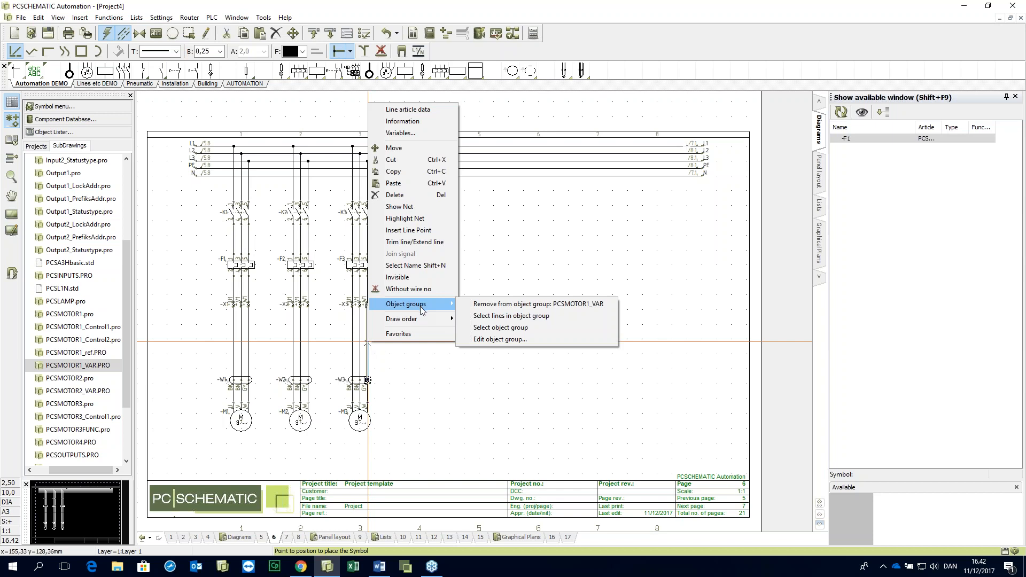
{"action": "left_click", "coordinate": [510, 328]}
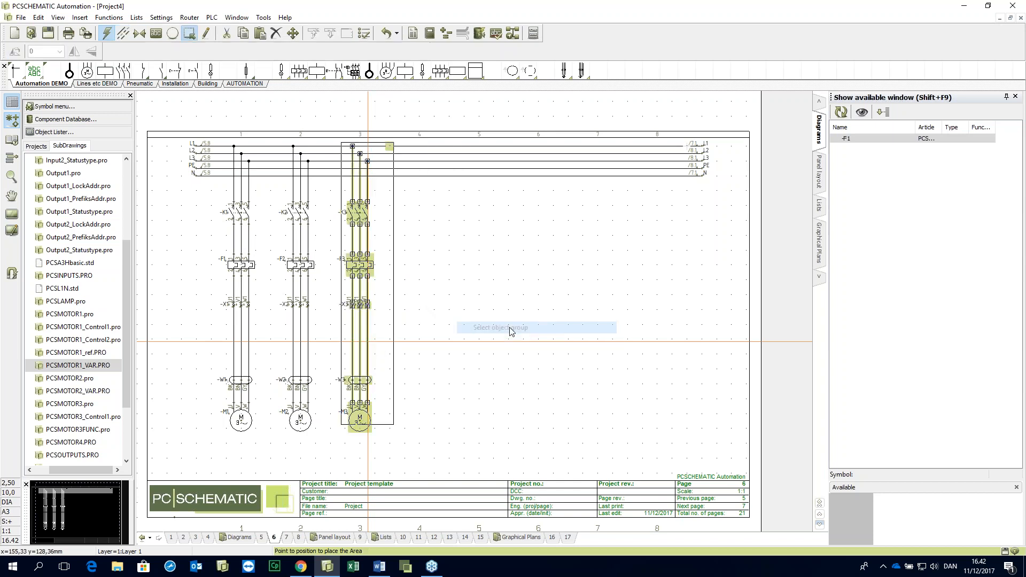
{"action": "right_click", "coordinate": [377, 301]}
{"action": "mouse_move", "coordinate": [437, 407]}
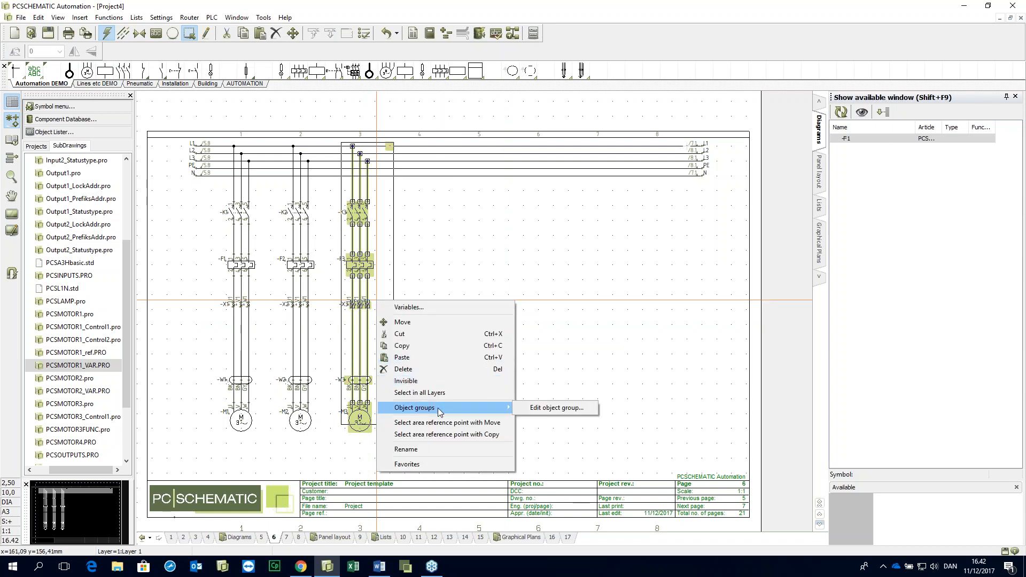
{"action": "left_click", "coordinate": [543, 408]}
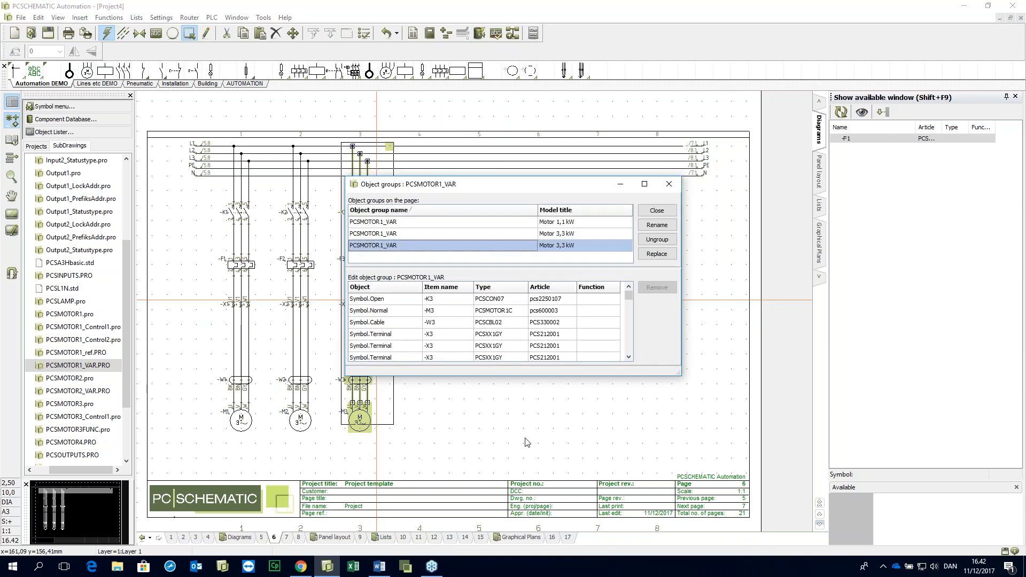
Step: Examine which motor circuit each PCSMOTOR1_VAR object group on the page covers, moving the dialog clear of the drawing
{"action": "left_click_drag", "start_coordinate": [549, 190], "coordinate": [719, 164]}
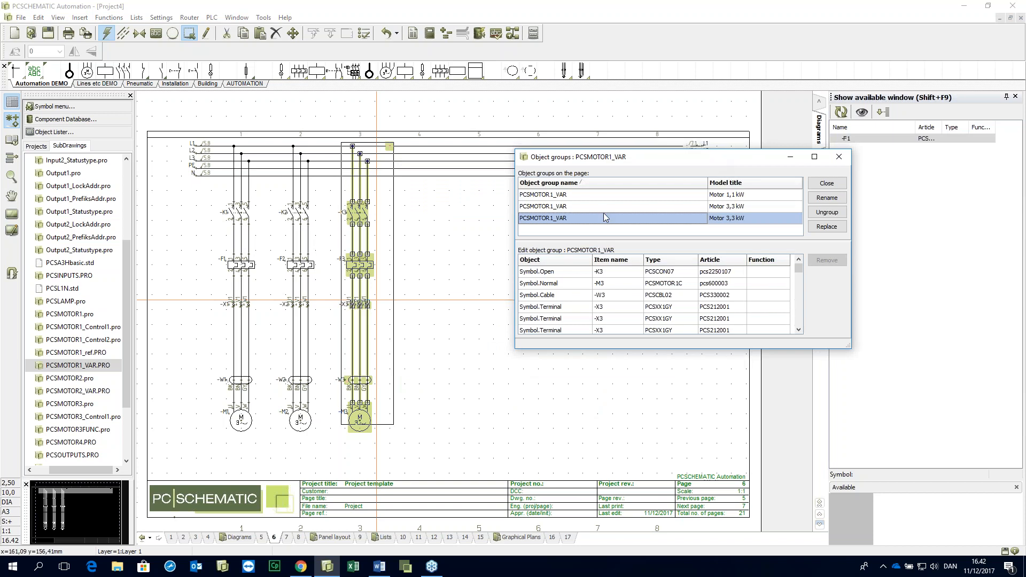
{"action": "left_click", "coordinate": [570, 205]}
{"action": "left_click", "coordinate": [579, 193]}
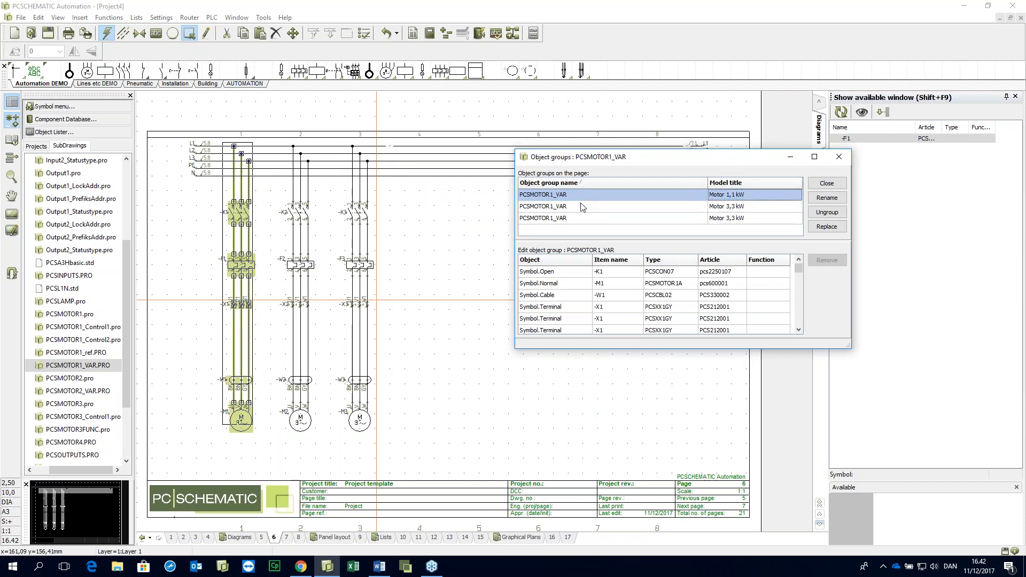
{"action": "left_click", "coordinate": [584, 208]}
{"action": "left_click", "coordinate": [587, 220]}
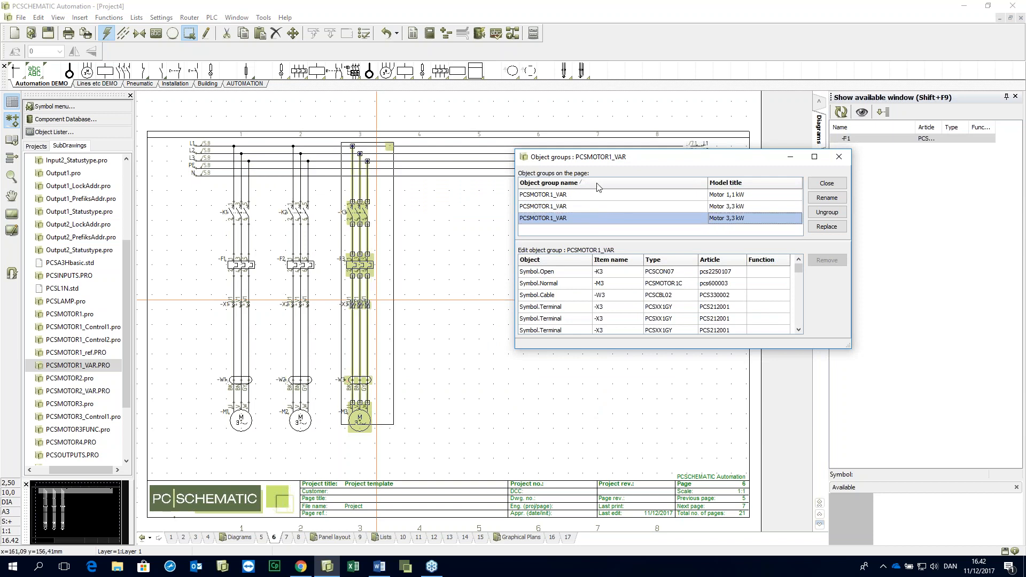
Step: Replace all PCSMOTOR1_VAR object groups in the project with BB.PRO from the Subdrawing folder, renaming symbols from the next available number without a model
{"action": "left_click", "coordinate": [827, 228]}
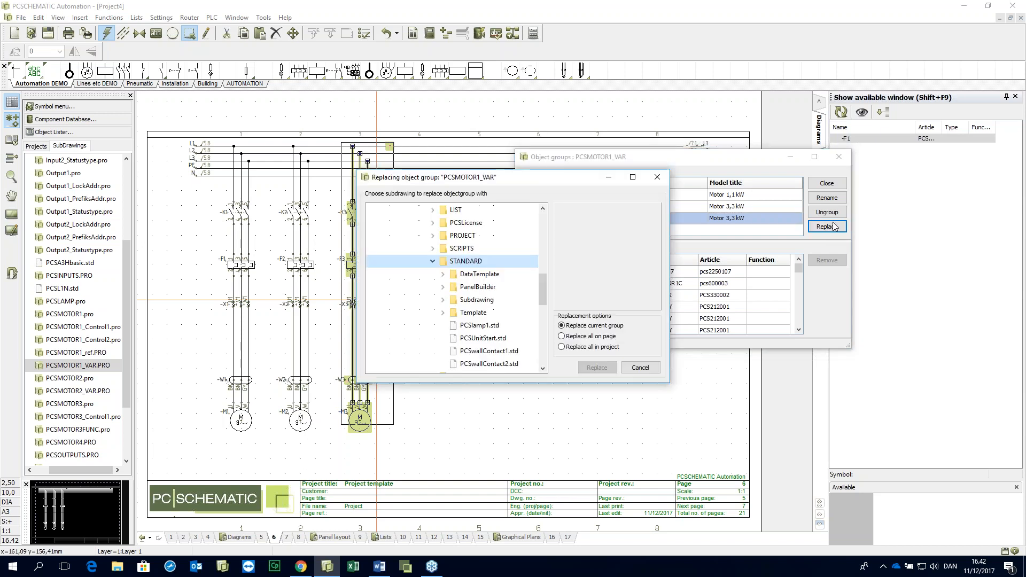
{"action": "left_click", "coordinate": [477, 302]}
{"action": "left_click", "coordinate": [443, 300]}
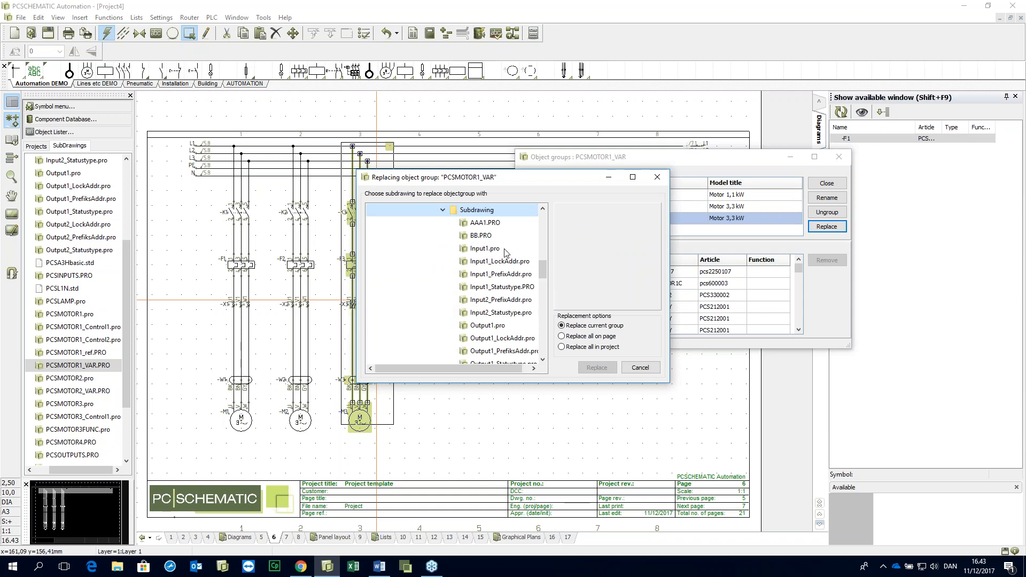
{"action": "left_click", "coordinate": [487, 239]}
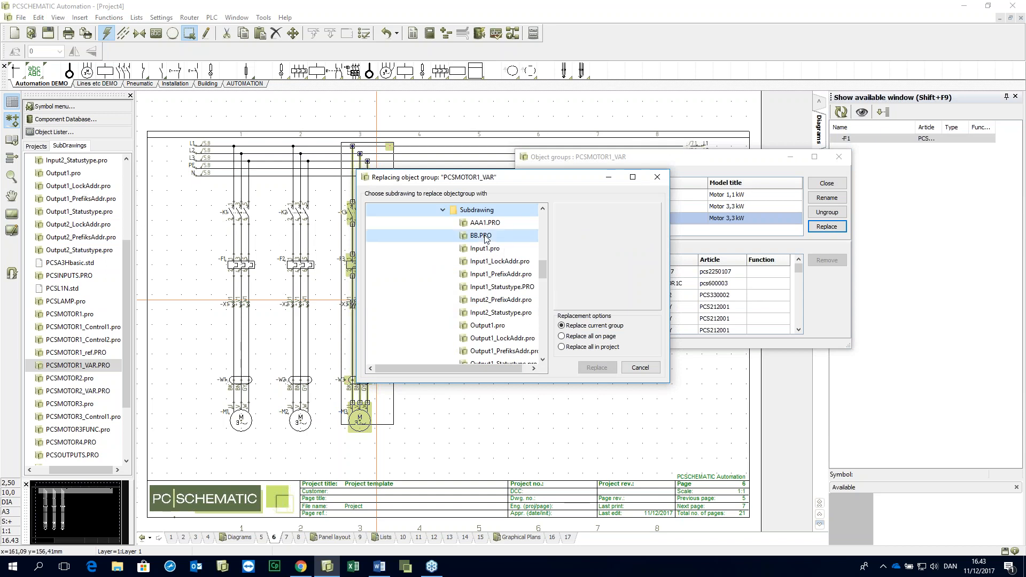
{"action": "left_click", "coordinate": [609, 348]}
{"action": "left_click", "coordinate": [608, 371]}
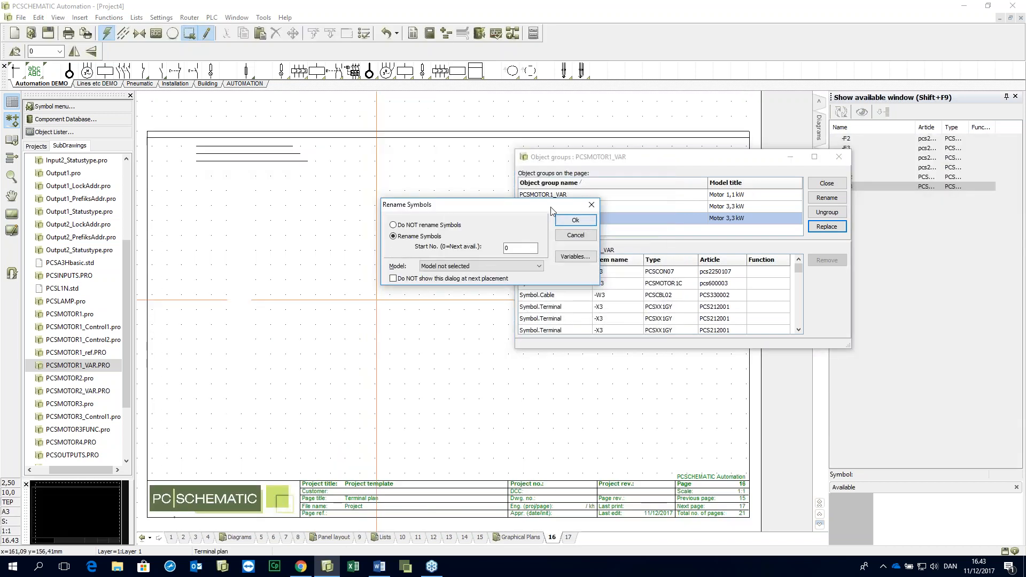
{"action": "left_click", "coordinate": [575, 223]}
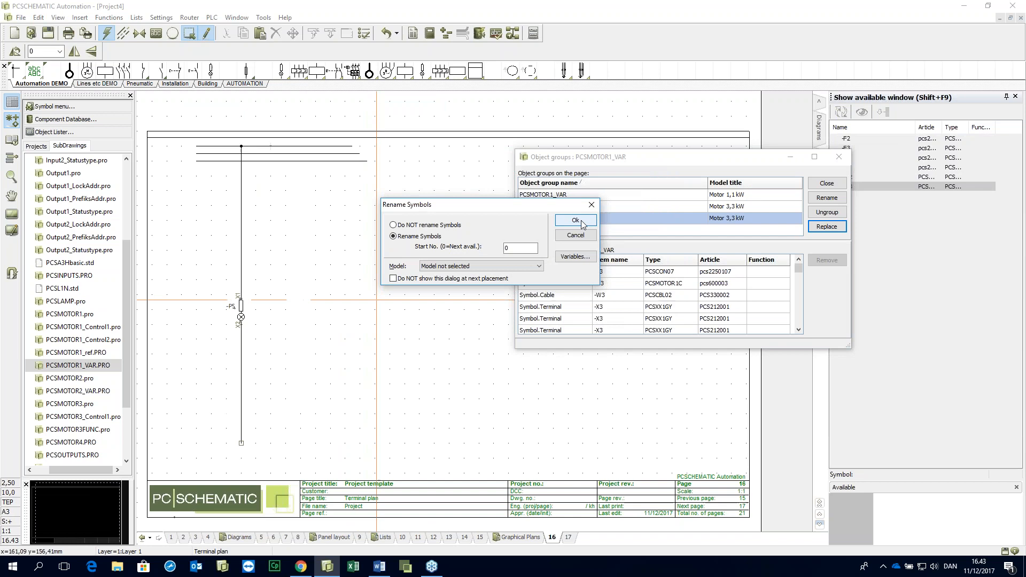
{"action": "left_click", "coordinate": [582, 224]}
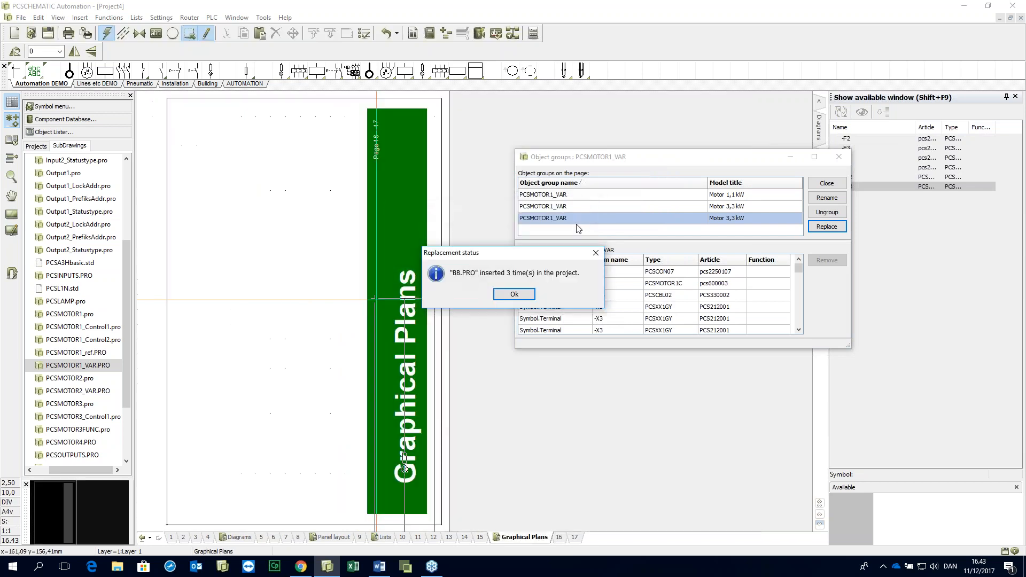
{"action": "left_click", "coordinate": [515, 295]}
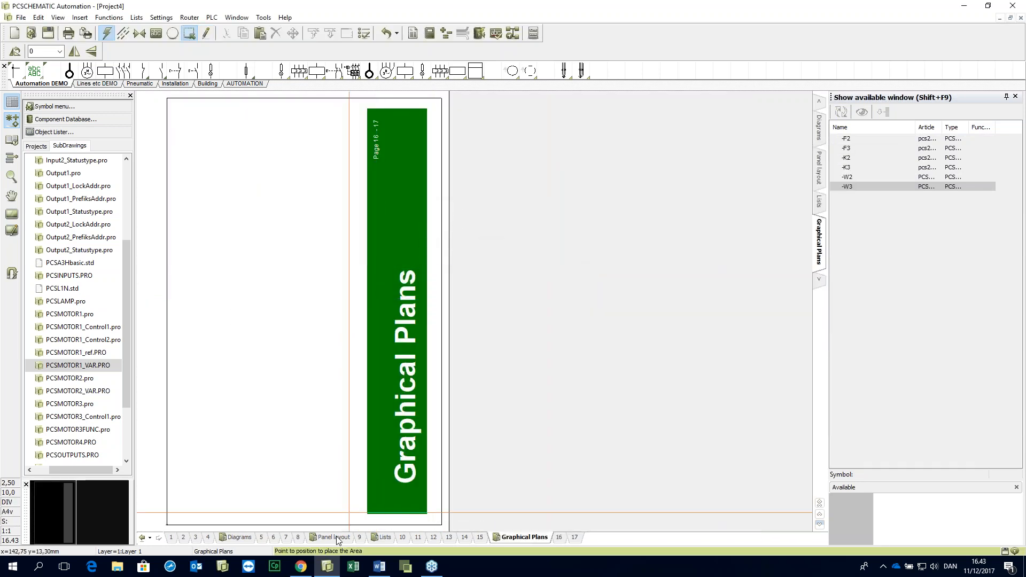
Step: Check the replaced object groups on diagram pages 6 and 7
{"action": "left_click", "coordinate": [274, 537]}
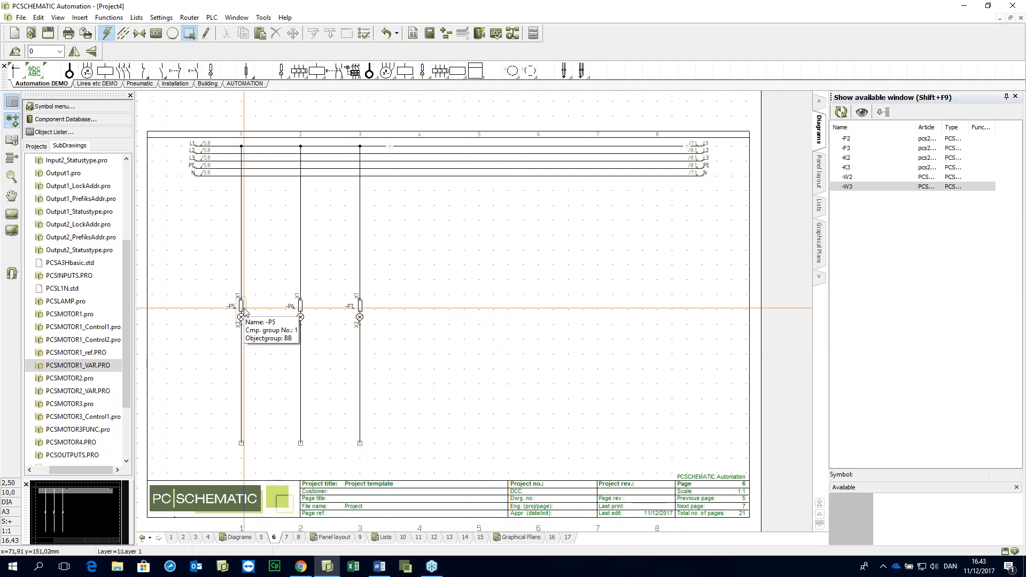
{"action": "key", "text": "Page_Down"}
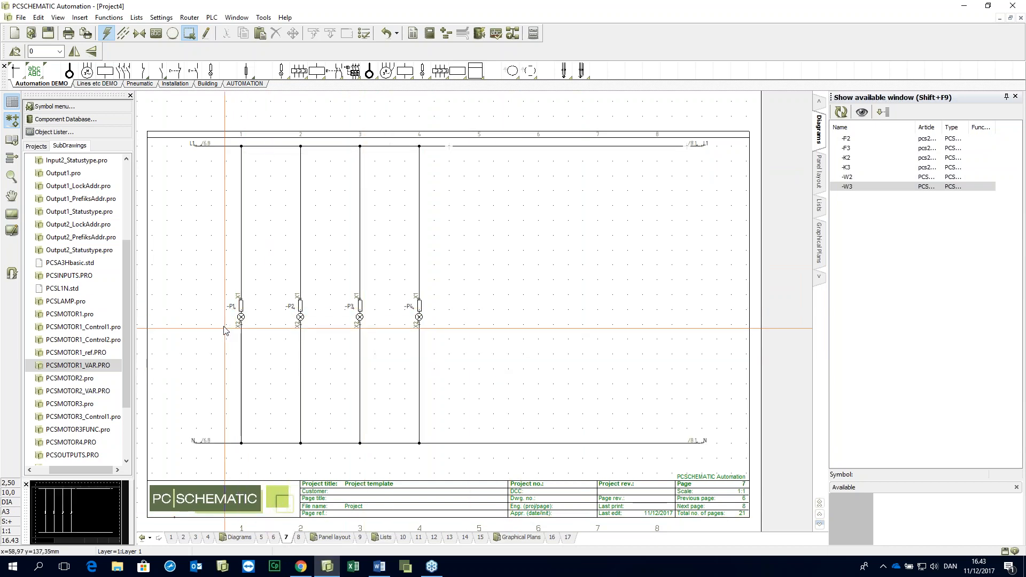
{"action": "left_click", "coordinate": [273, 537]}
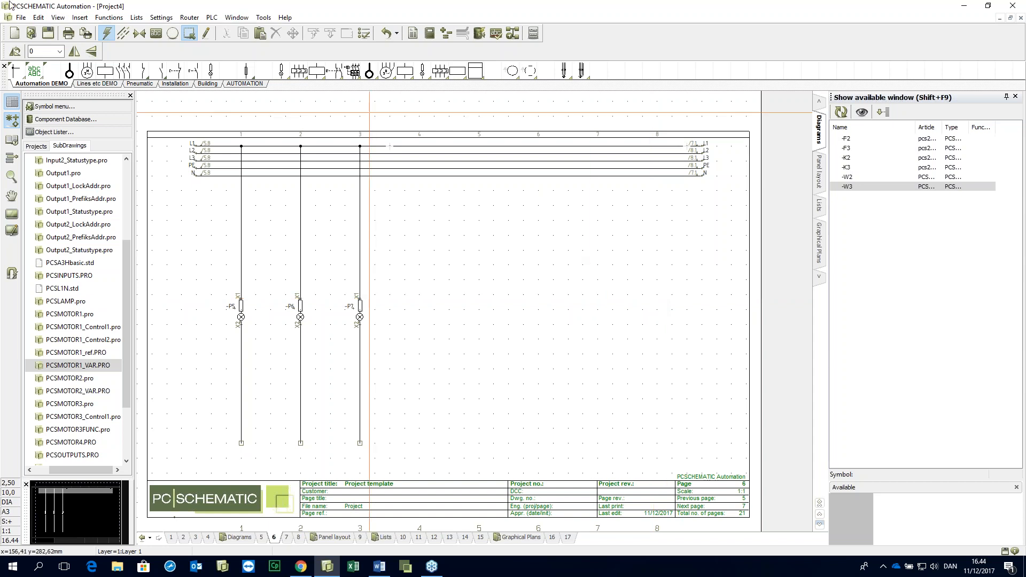
Step: Create a new project from the project template, accepting its default project settings
{"action": "left_click", "coordinate": [21, 18]}
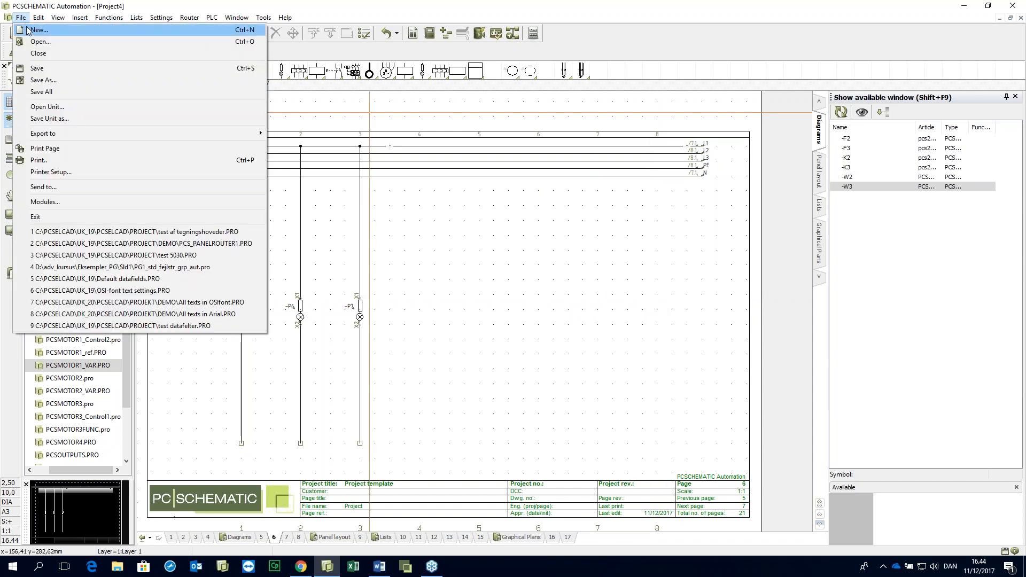
{"action": "left_click", "coordinate": [37, 30]}
{"action": "double_click", "coordinate": [446, 246]}
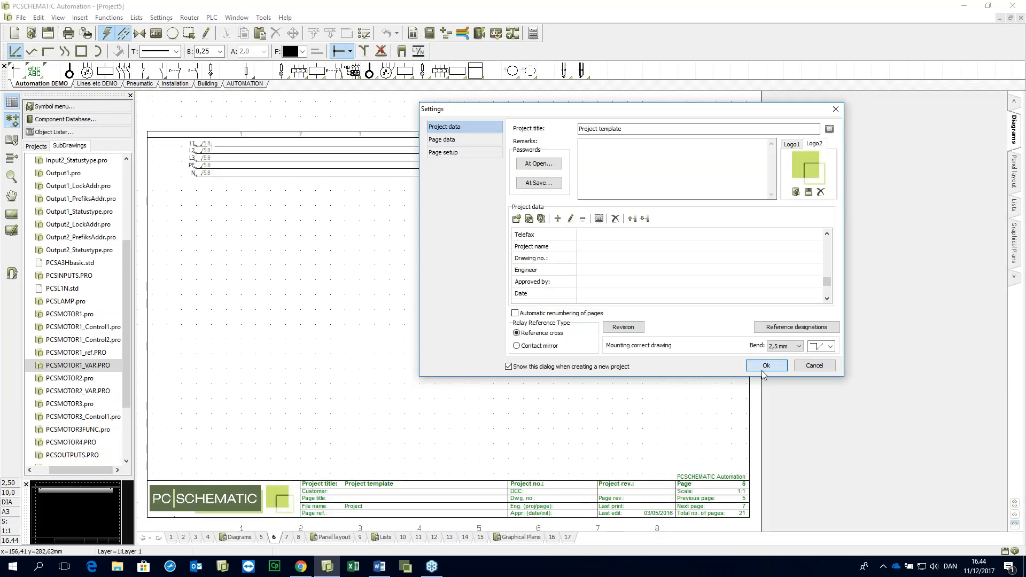
{"action": "left_click", "coordinate": [763, 369]}
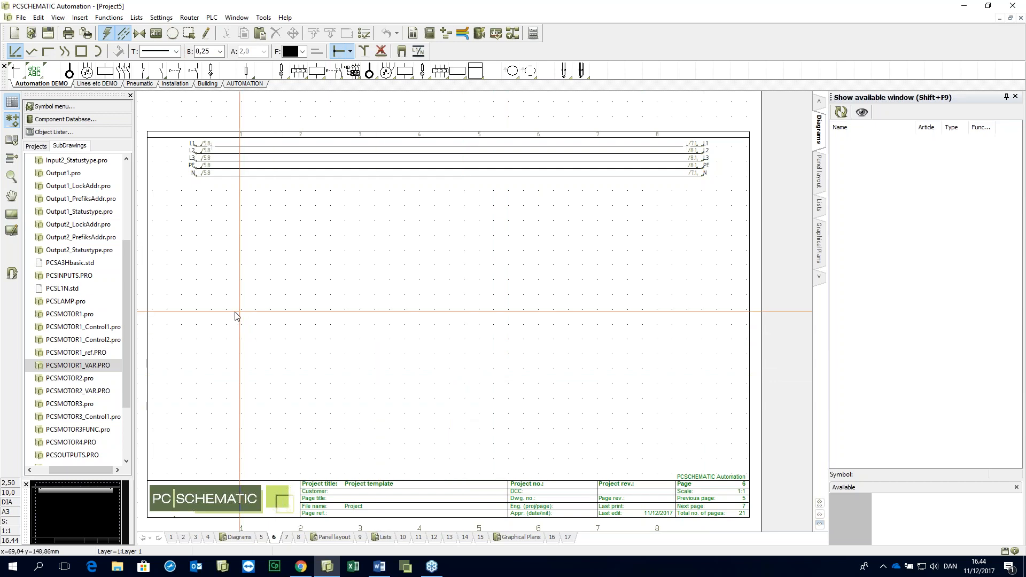
Step: Place the PCSLAMP subdrawing at column 1 of page 6 with model L1, and dismiss the component database update report
{"action": "left_click", "coordinate": [59, 289]}
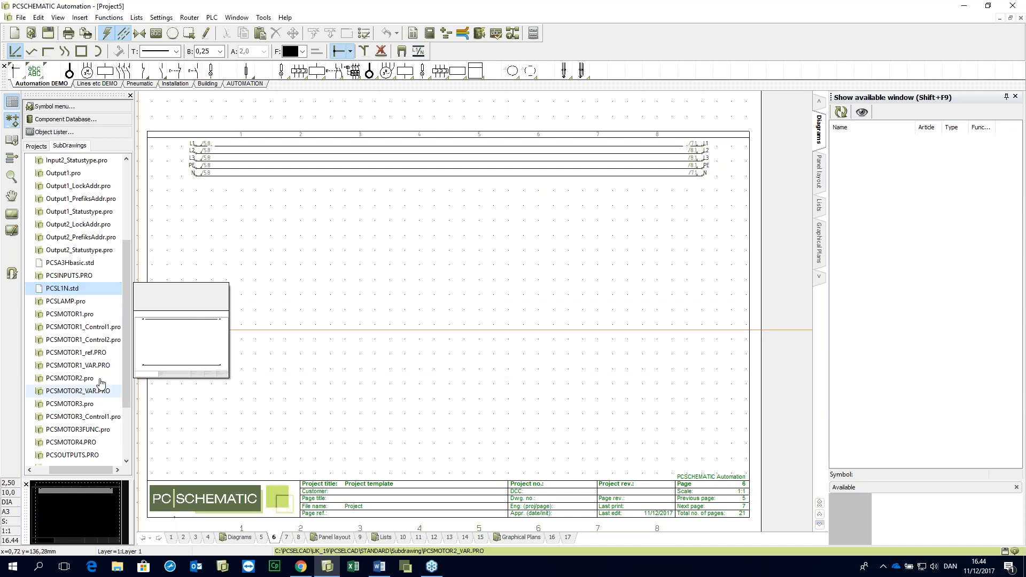
{"action": "left_click", "coordinate": [63, 301]}
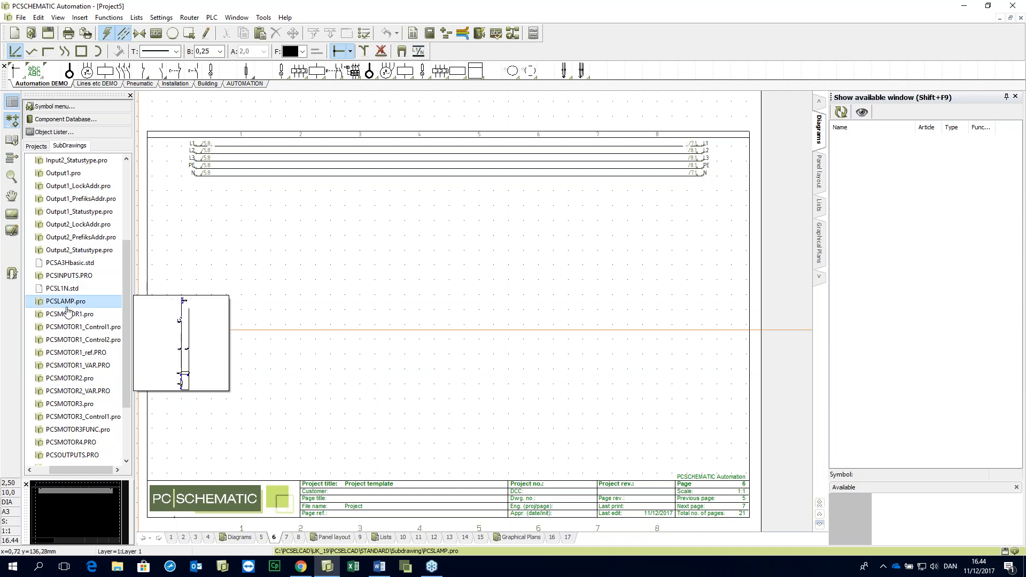
{"action": "left_click_drag", "start_coordinate": [67, 301], "coordinate": [196, 289]}
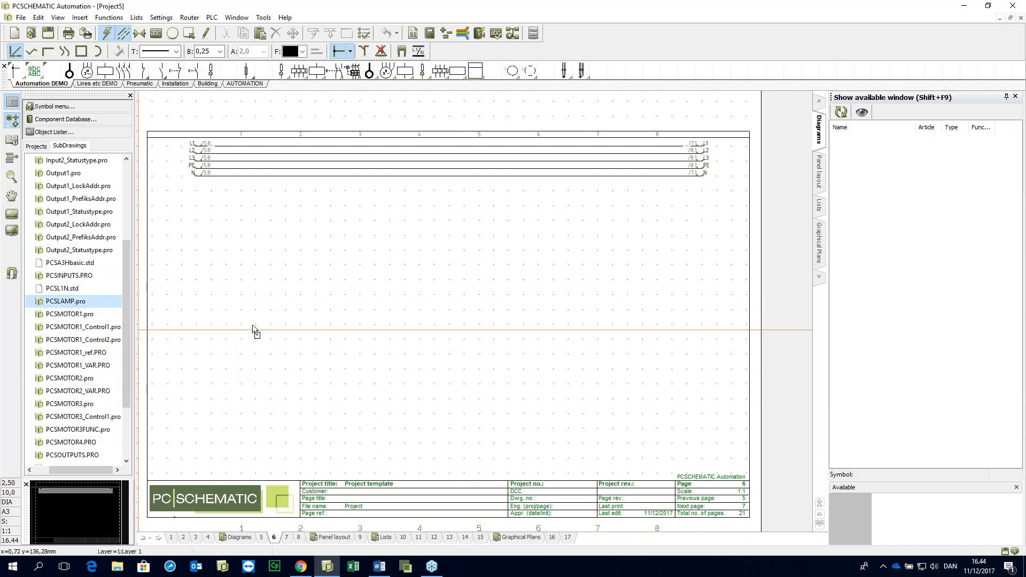
{"action": "left_click_drag", "start_coordinate": [273, 348], "coordinate": [273, 347]}
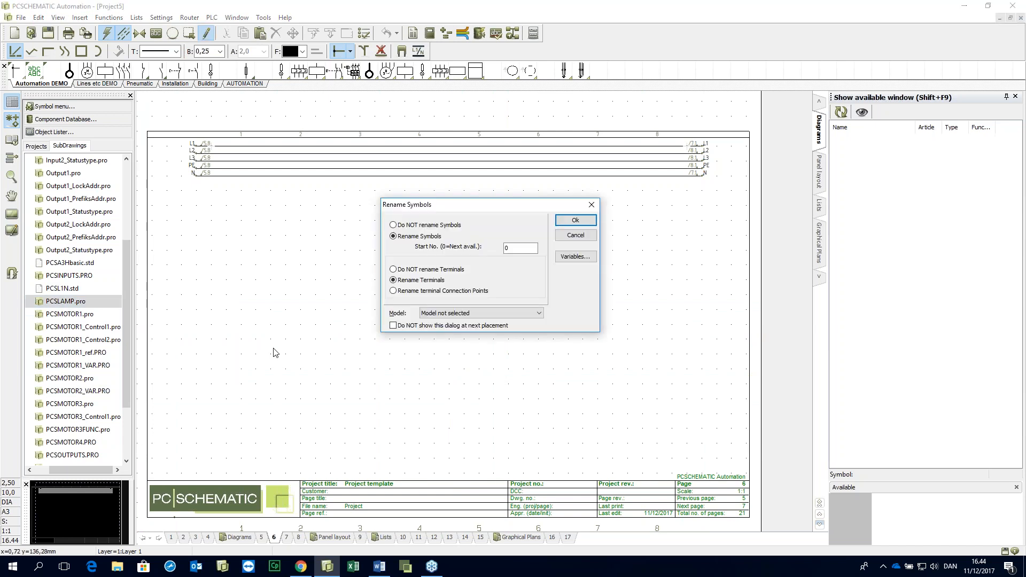
{"action": "left_click", "coordinate": [496, 313]}
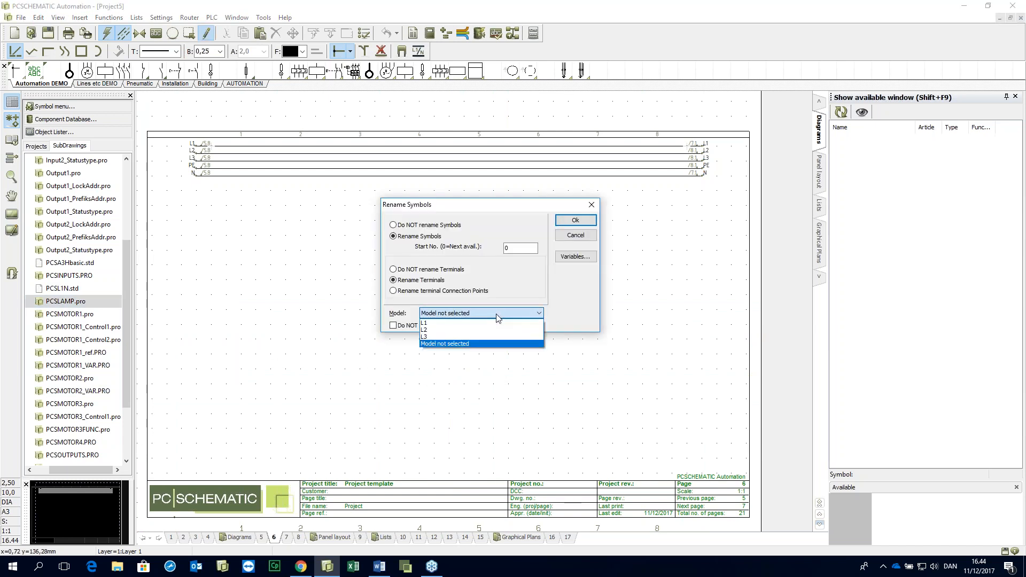
{"action": "left_click", "coordinate": [496, 323]}
{"action": "left_click", "coordinate": [576, 220]}
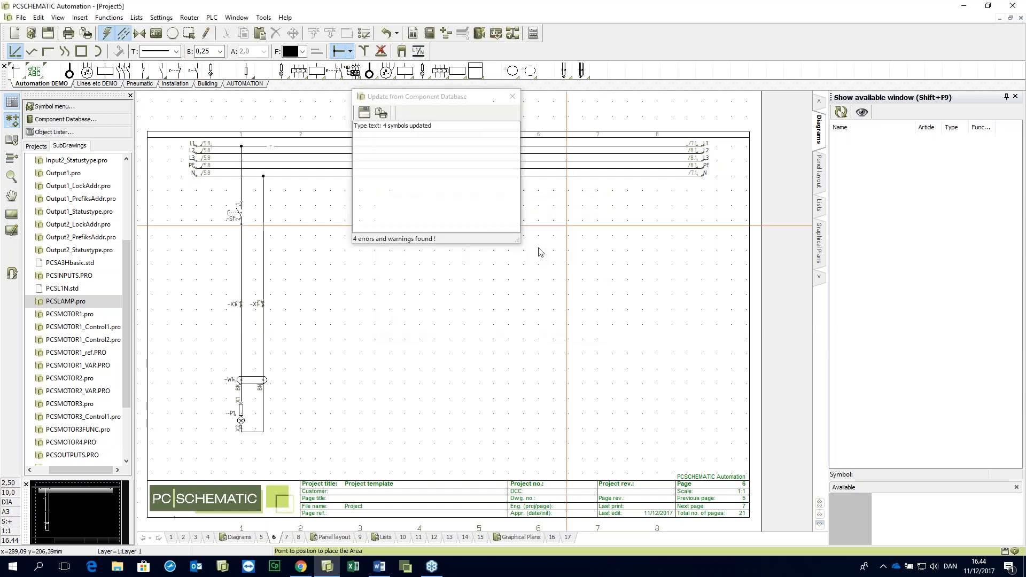
{"action": "left_click", "coordinate": [512, 96]}
Step: Place a second PCSLAMP circuit at column 2 with model L1, and dismiss the update report
{"action": "left_click_drag", "start_coordinate": [73, 303], "coordinate": [464, 297]}
{"action": "left_click", "coordinate": [468, 313]}
{"action": "left_click", "coordinate": [496, 323]}
{"action": "left_click", "coordinate": [576, 220]}
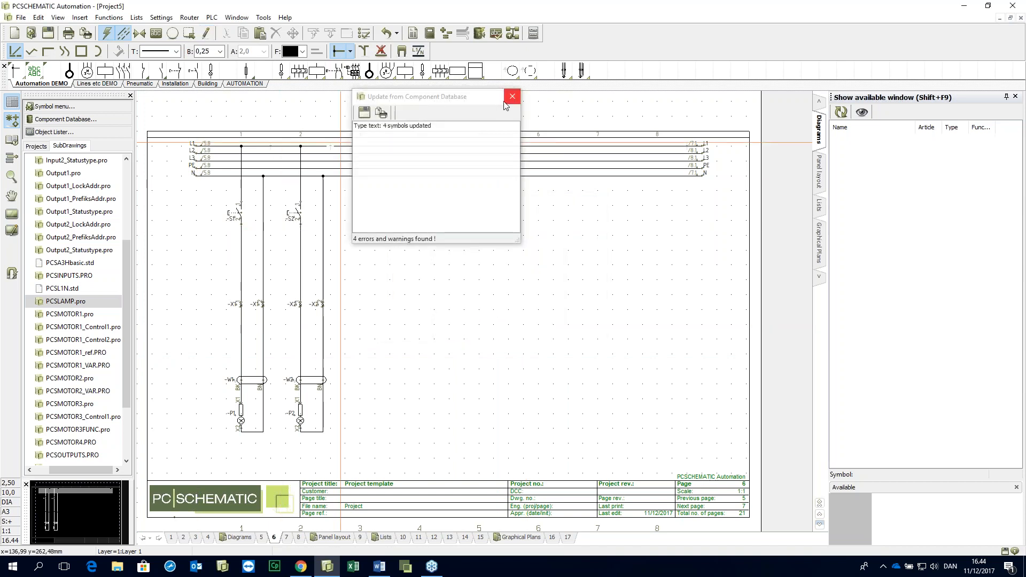
{"action": "left_click", "coordinate": [512, 97]}
Step: Place a third PCSLAMP circuit at column 3 with model L3, and dismiss the update report
{"action": "left_click_drag", "start_coordinate": [62, 301], "coordinate": [359, 146]}
{"action": "left_click", "coordinate": [497, 313]}
{"action": "left_click", "coordinate": [474, 337]}
{"action": "left_click", "coordinate": [485, 323]}
{"action": "left_click", "coordinate": [575, 220]}
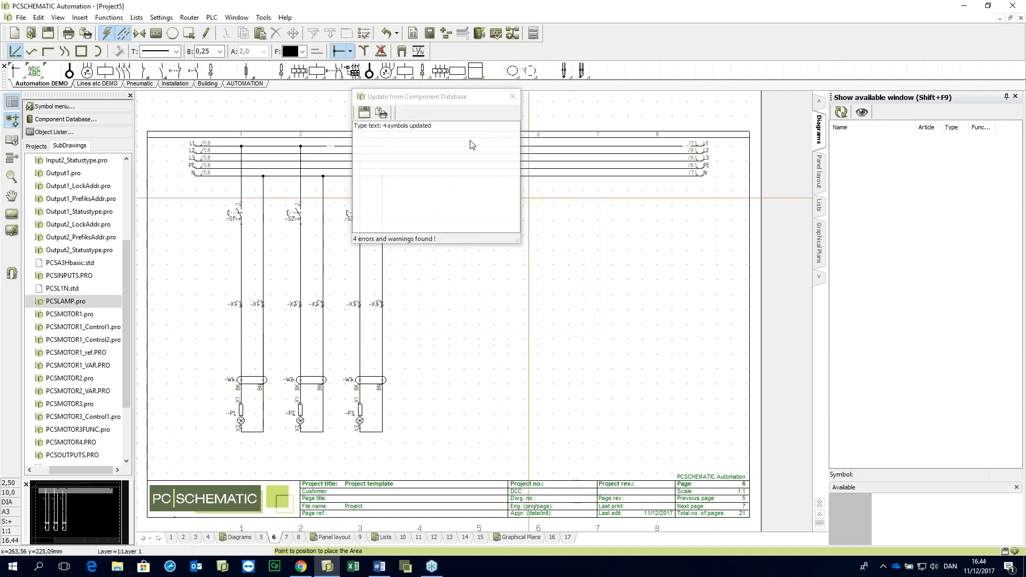
{"action": "left_click", "coordinate": [512, 97]}
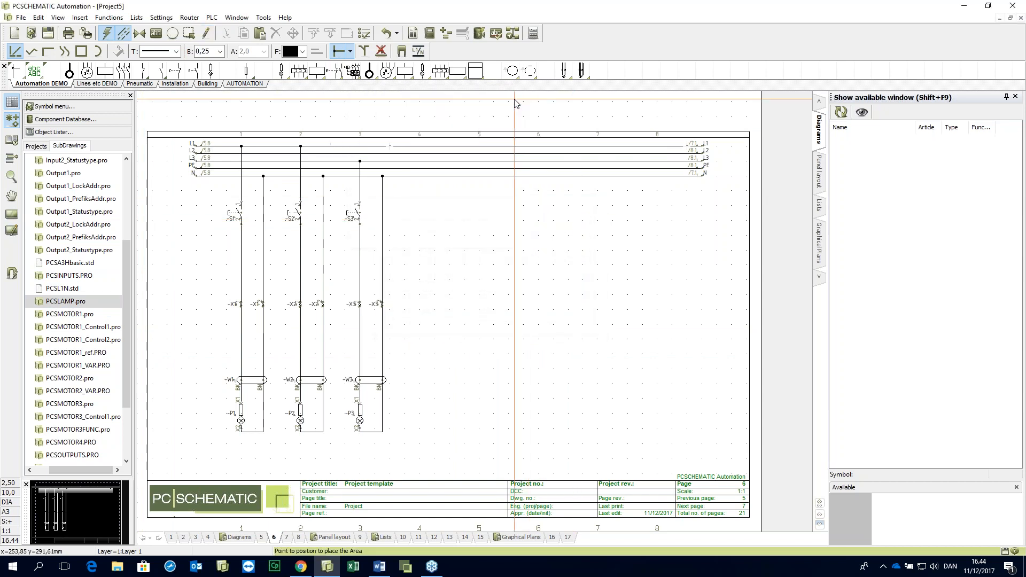
Step: Place a fourth PCSLAMP circuit at column 4 with model L2
{"action": "left_click", "coordinate": [363, 154]}
{"action": "double_click", "coordinate": [64, 302]}
{"action": "left_click", "coordinate": [443, 314]}
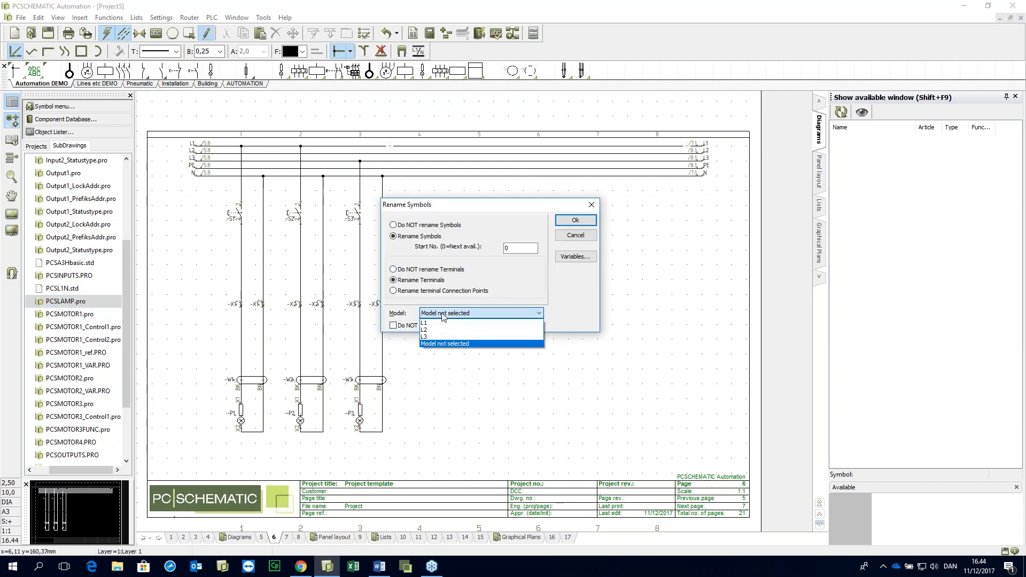
{"action": "left_click", "coordinate": [443, 330]}
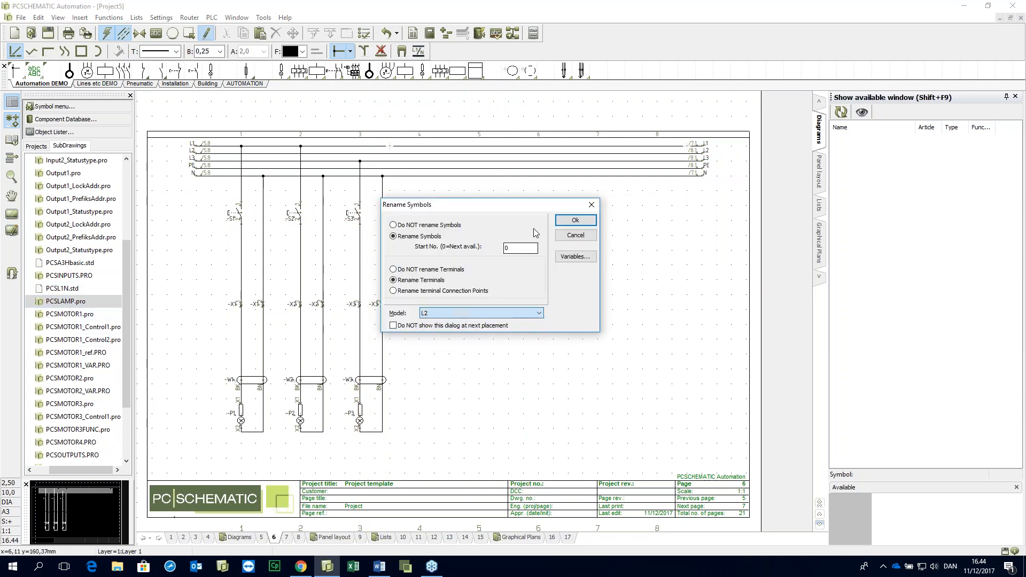
{"action": "left_click", "coordinate": [566, 221]}
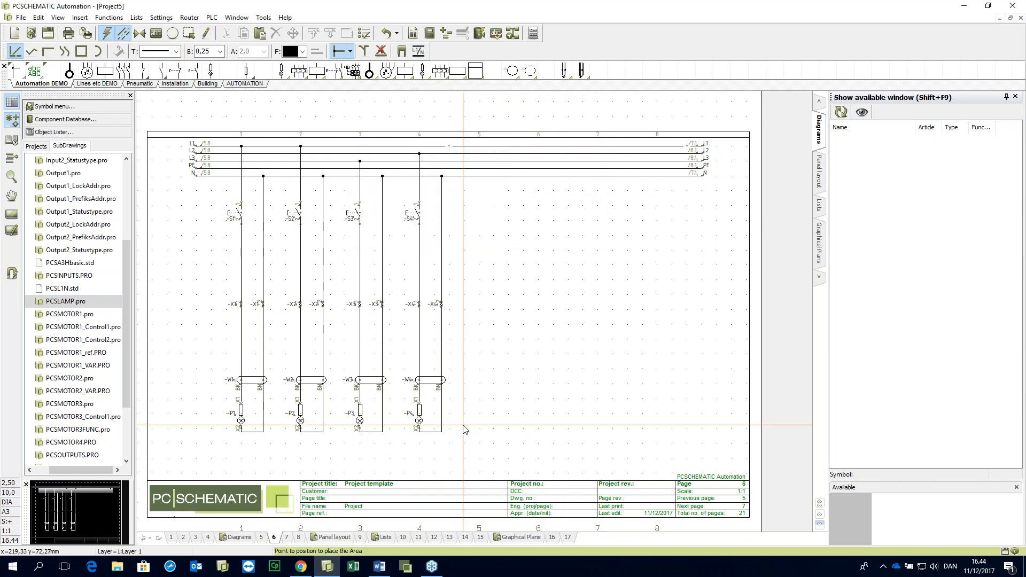
Step: Examine which supply line each lamp circuit's feed connects to at columns 2, 3 and 4
{"action": "scroll", "coordinate": [359, 205], "scroll_direction": "up", "scroll_amount": 5}
{"action": "left_click", "coordinate": [315, 134]}
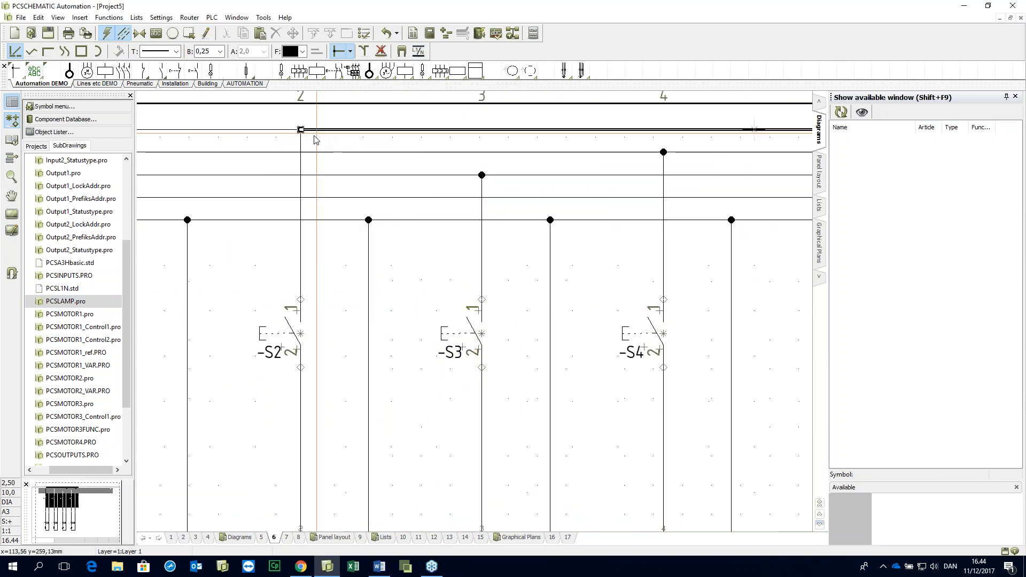
{"action": "left_click", "coordinate": [481, 152]}
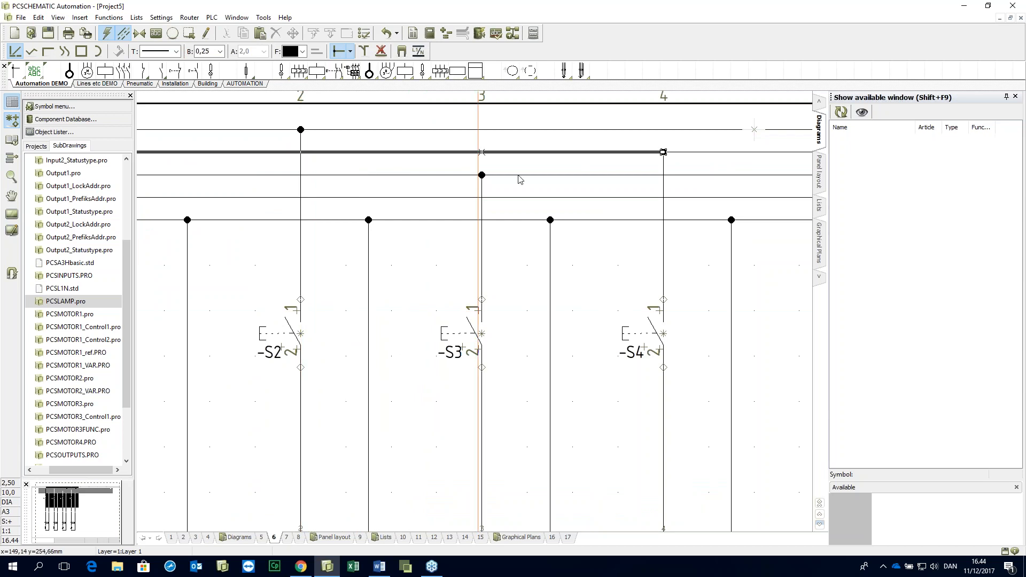
{"action": "left_click", "coordinate": [664, 174]}
{"action": "left_click", "coordinate": [664, 165]}
{"action": "scroll", "coordinate": [664, 164], "scroll_direction": "down", "scroll_amount": 5}
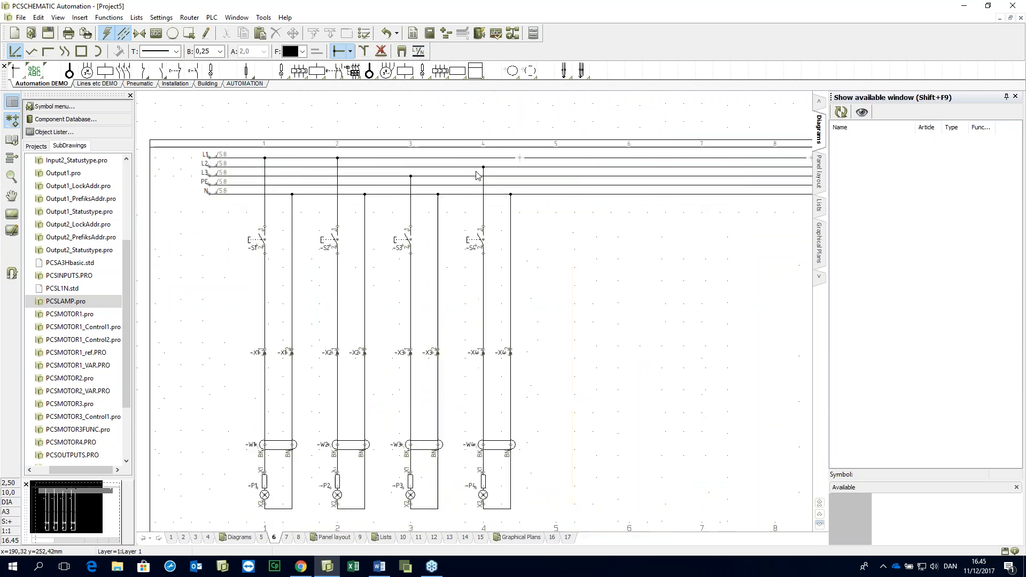
Step: Open the PCSLAMP subdrawing for editing and select the L1/@1 line connection symbol at the top of the circuit
{"action": "right_click", "coordinate": [69, 301]}
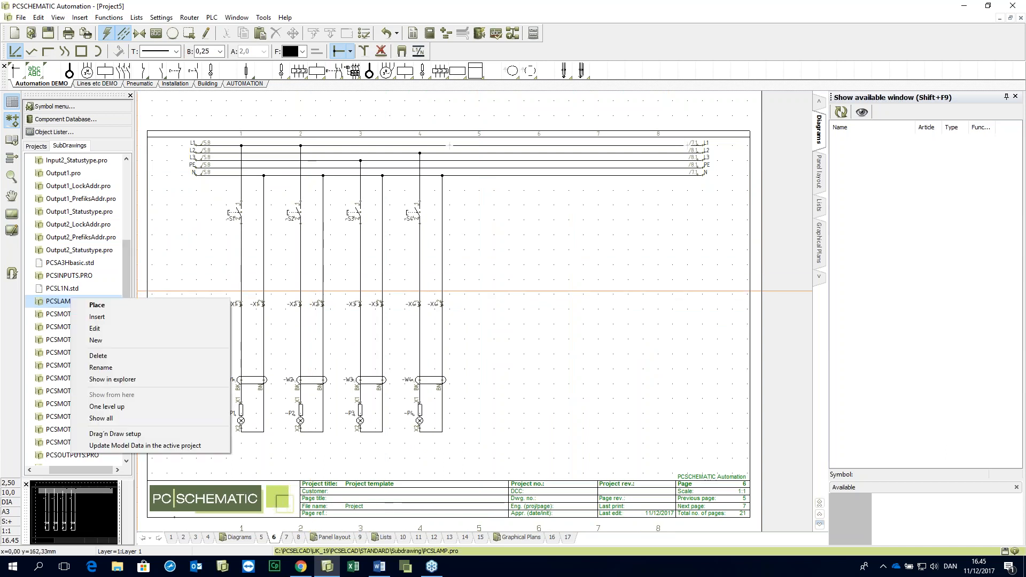
{"action": "left_click", "coordinate": [101, 328]}
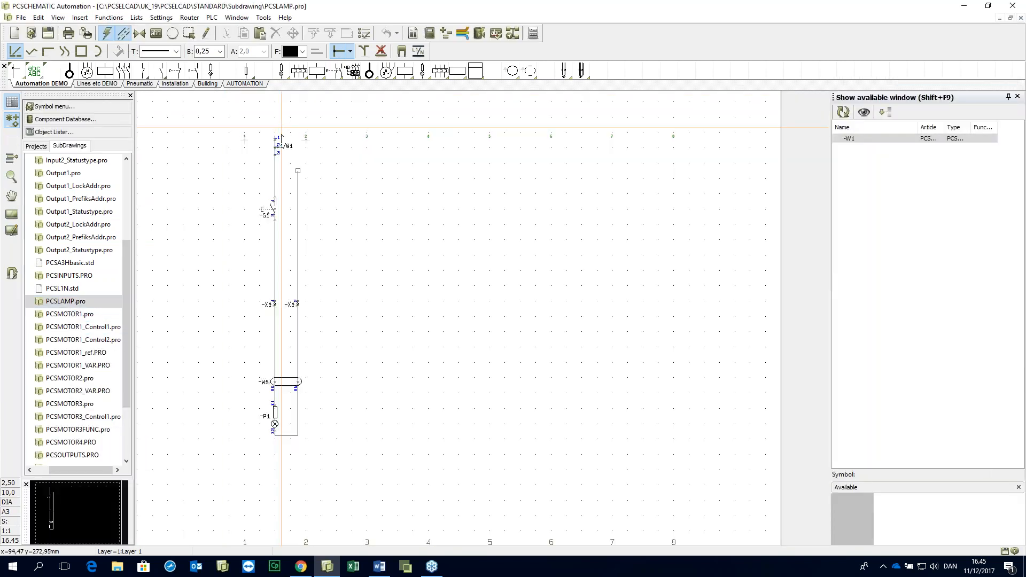
{"action": "scroll", "coordinate": [281, 137], "scroll_direction": "up", "scroll_amount": 4}
{"action": "scroll", "coordinate": [484, 323], "scroll_direction": "up", "scroll_amount": 1}
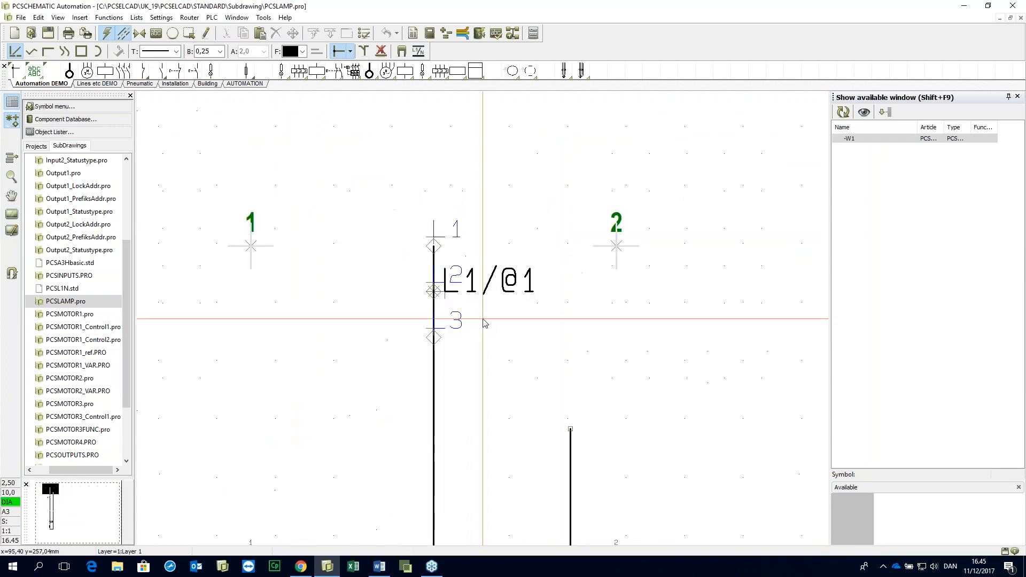
{"action": "left_click", "coordinate": [433, 271]}
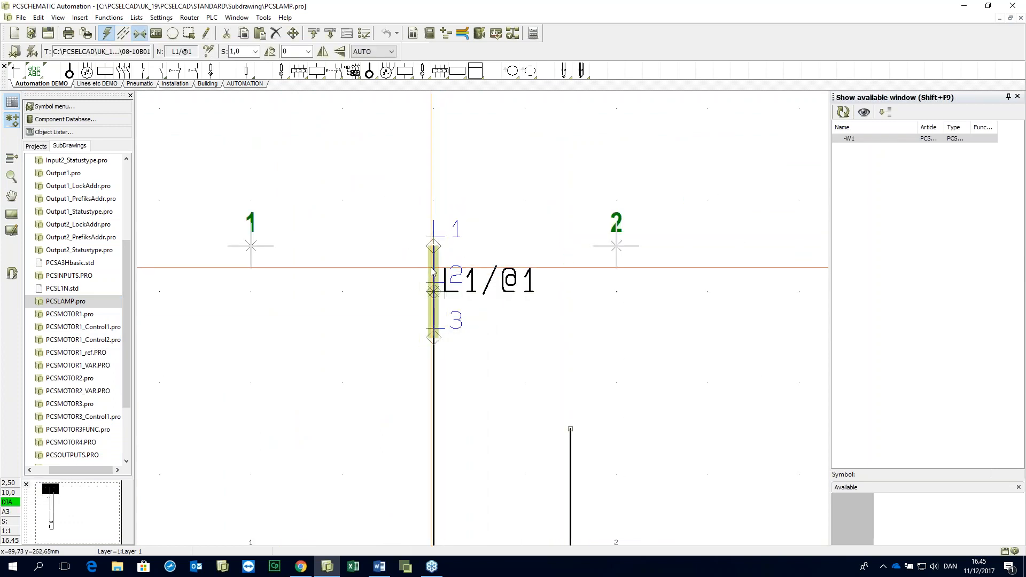
{"action": "left_click", "coordinate": [433, 273]}
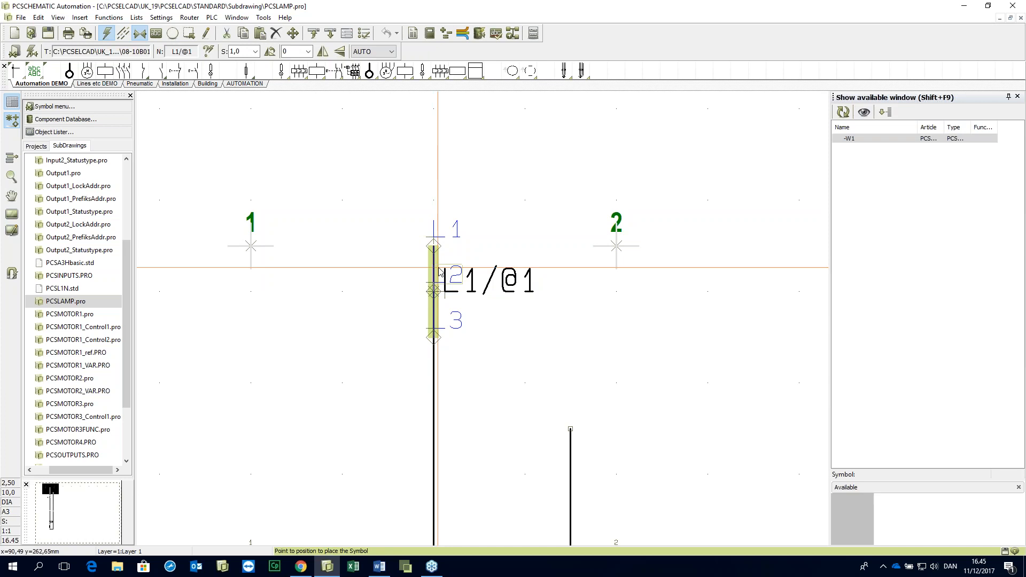
Step: Look through the MISC_2015 symbol folder for the line connection symbols, without picking one
{"action": "left_click", "coordinate": [117, 108]}
{"action": "left_click", "coordinate": [30, 51]}
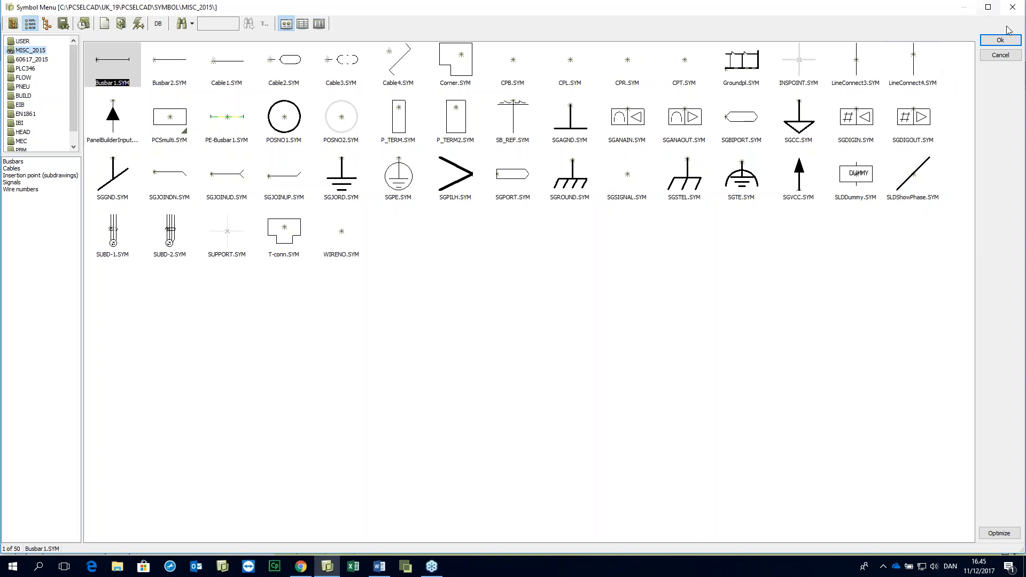
{"action": "left_click", "coordinate": [990, 55]}
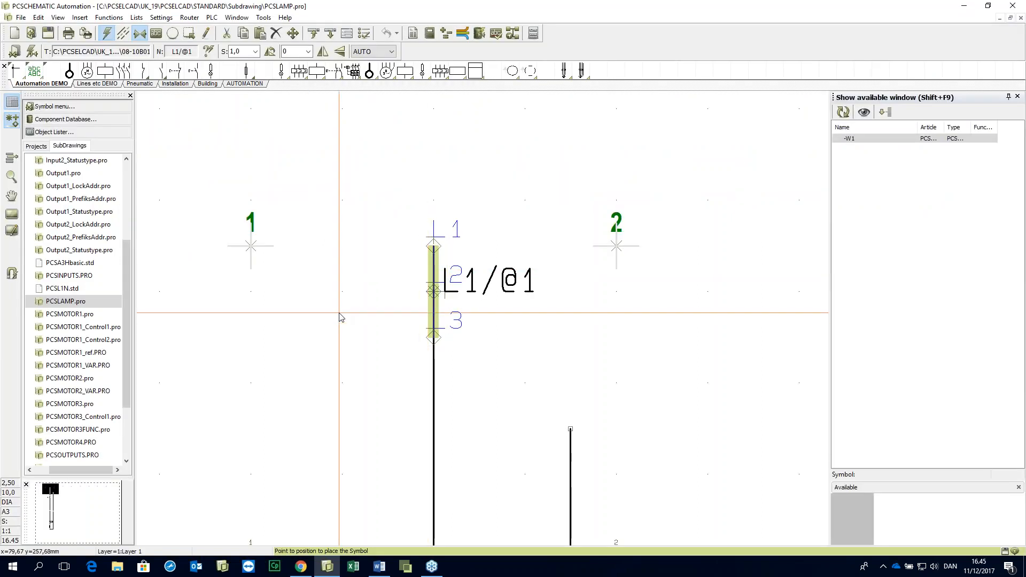
Step: Inspect the Line Connection data of the L1/@1 symbol, including its connection names, and close it without changes
{"action": "scroll", "coordinate": [428, 316], "scroll_direction": "up", "scroll_amount": 1}
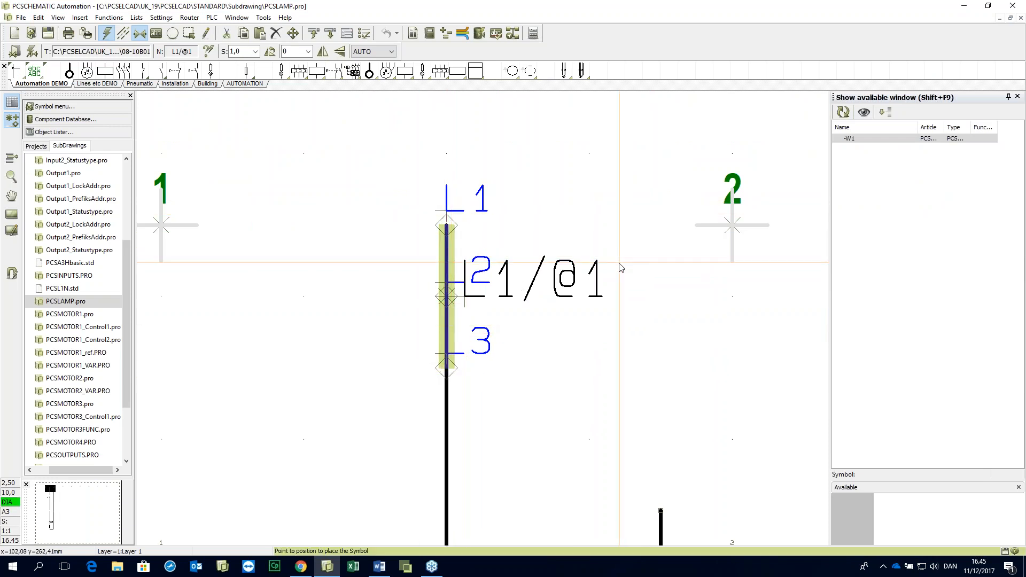
{"action": "double_click", "coordinate": [446, 341]}
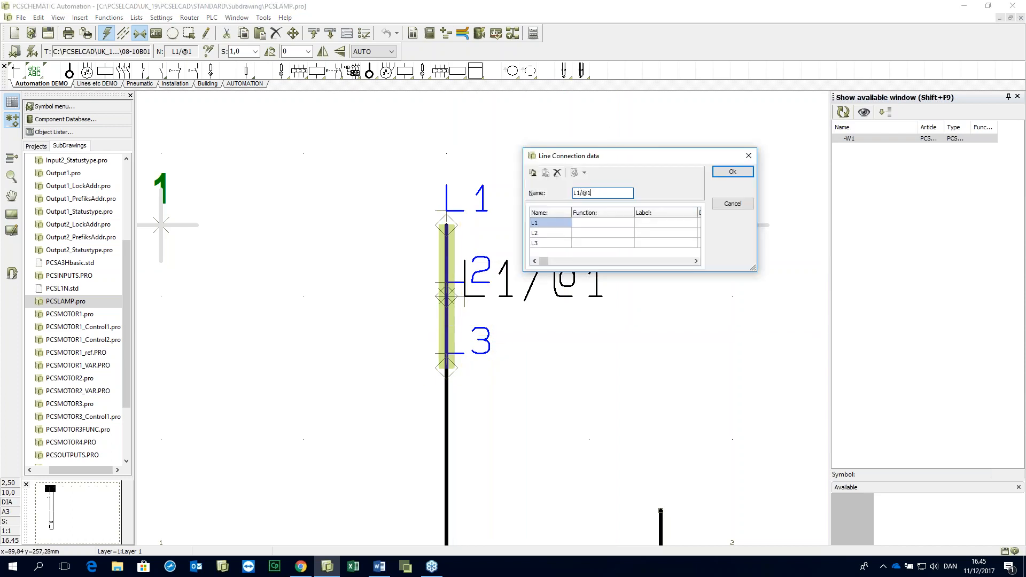
{"action": "left_click_drag", "start_coordinate": [623, 158], "coordinate": [732, 144]}
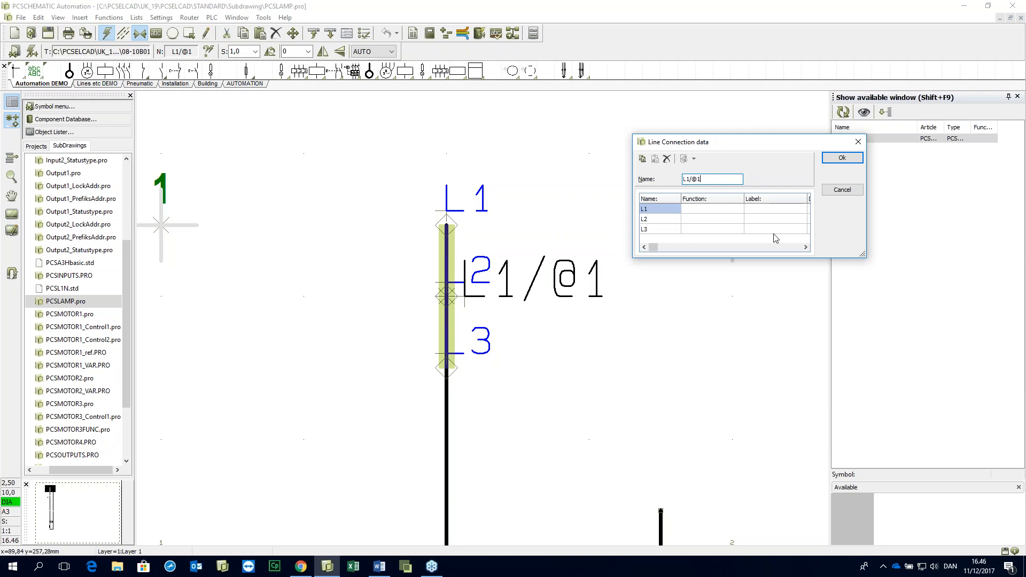
{"action": "left_click", "coordinate": [846, 192]}
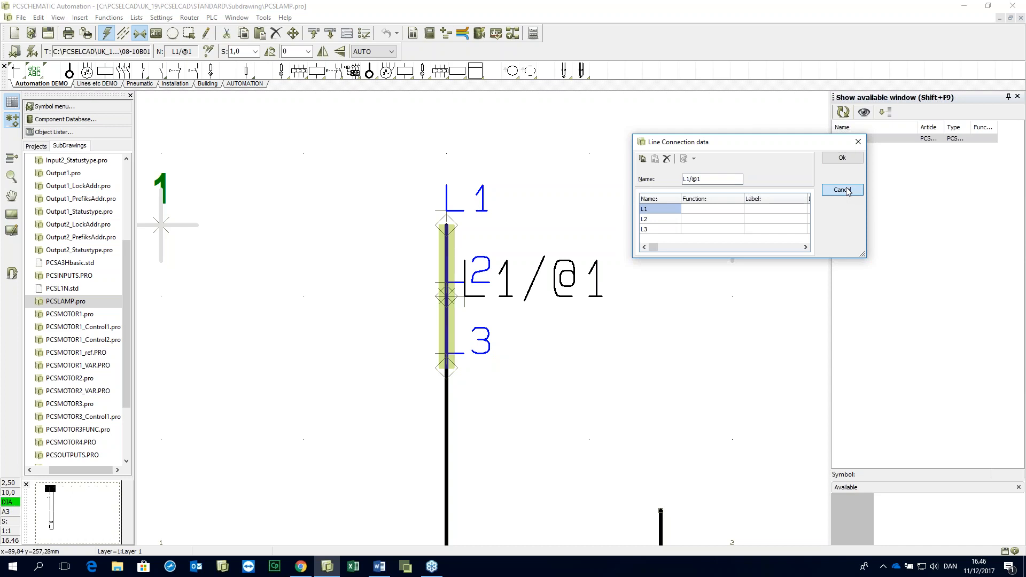
{"action": "left_click", "coordinate": [846, 190]}
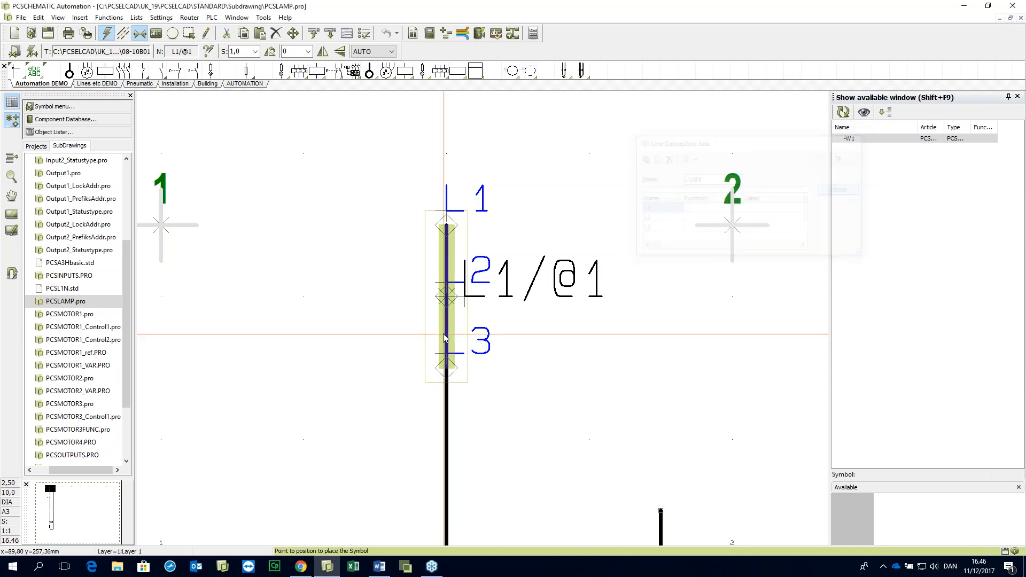
{"action": "scroll", "coordinate": [500, 400], "scroll_direction": "down", "scroll_amount": 4}
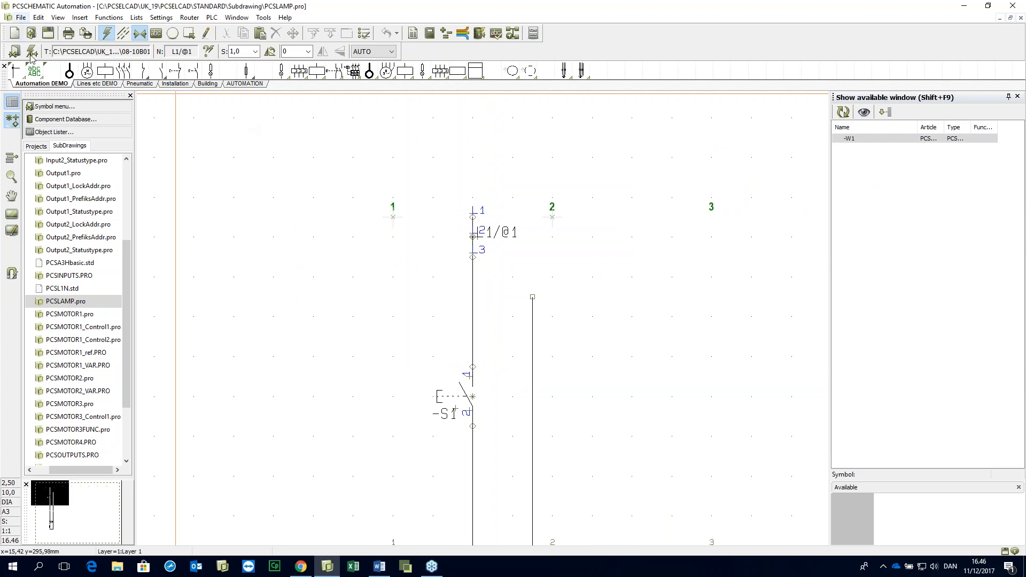
{"action": "left_click", "coordinate": [62, 302]}
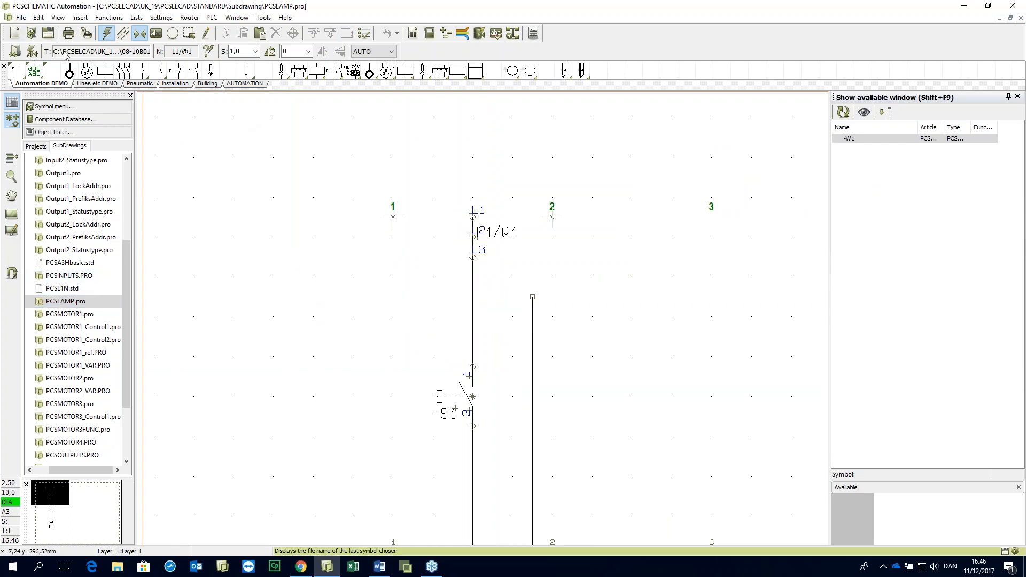
Step: Close the PCSLAMP subdrawing and undo the placement of all four lamp circuits on page 6 of the project
{"action": "left_click", "coordinate": [20, 17]}
{"action": "left_click", "coordinate": [33, 55]}
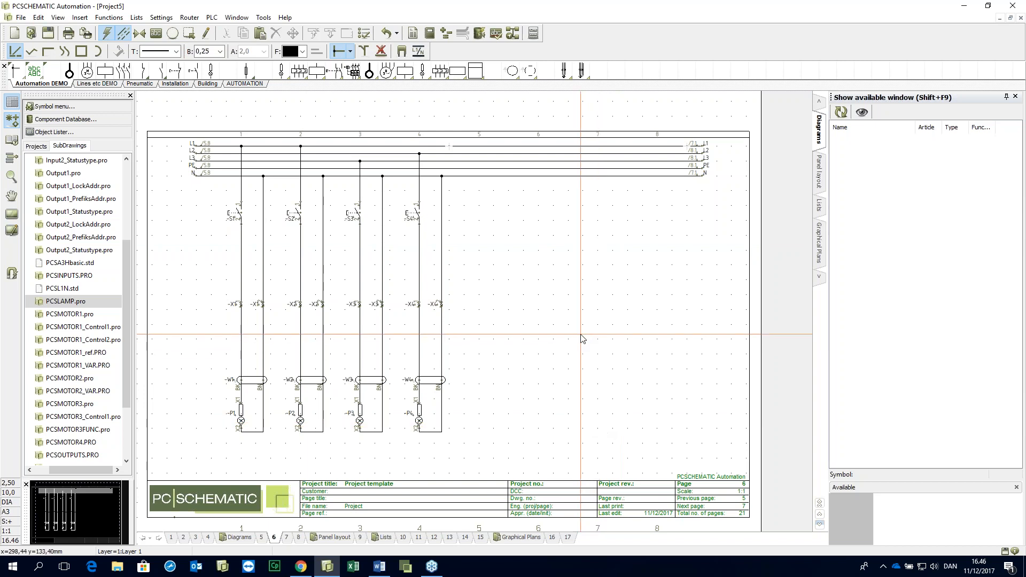
{"action": "key", "text": "ctrl+z"}
{"action": "key", "text": "ctrl+z"}
{"action": "key", "text": "ctrl+z"}
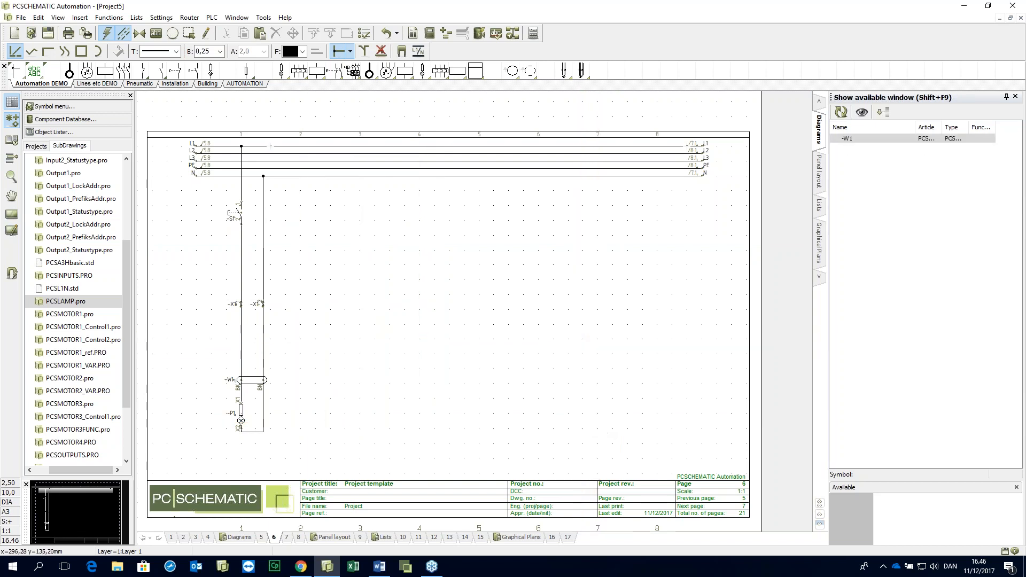
{"action": "key", "text": "ctrl+z"}
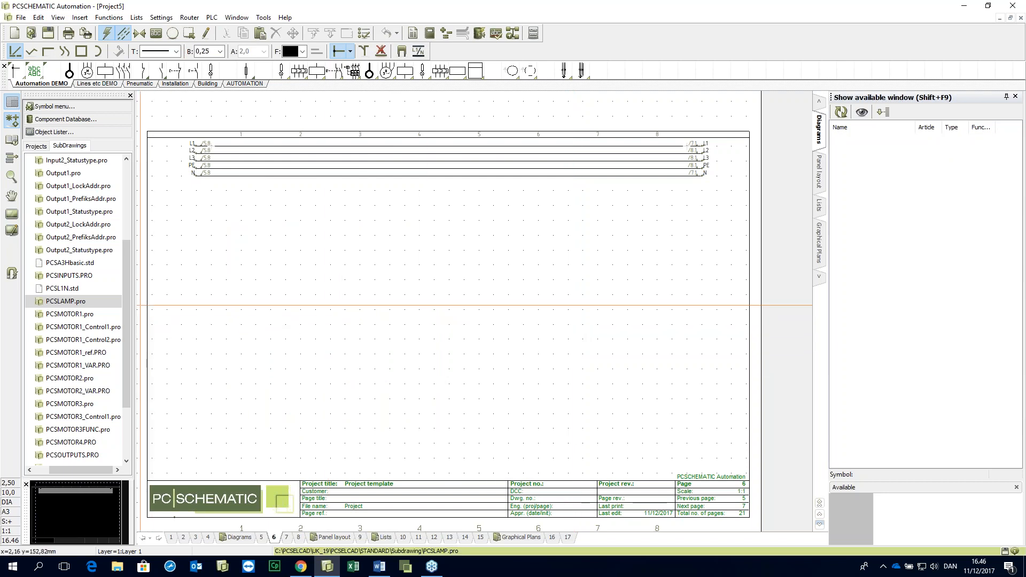
Step: Place the PCSMOTOR1_ref subdrawing at column 1, renaming symbols and terminals without filling in variables, and dismiss the update report
{"action": "left_click", "coordinate": [75, 352]}
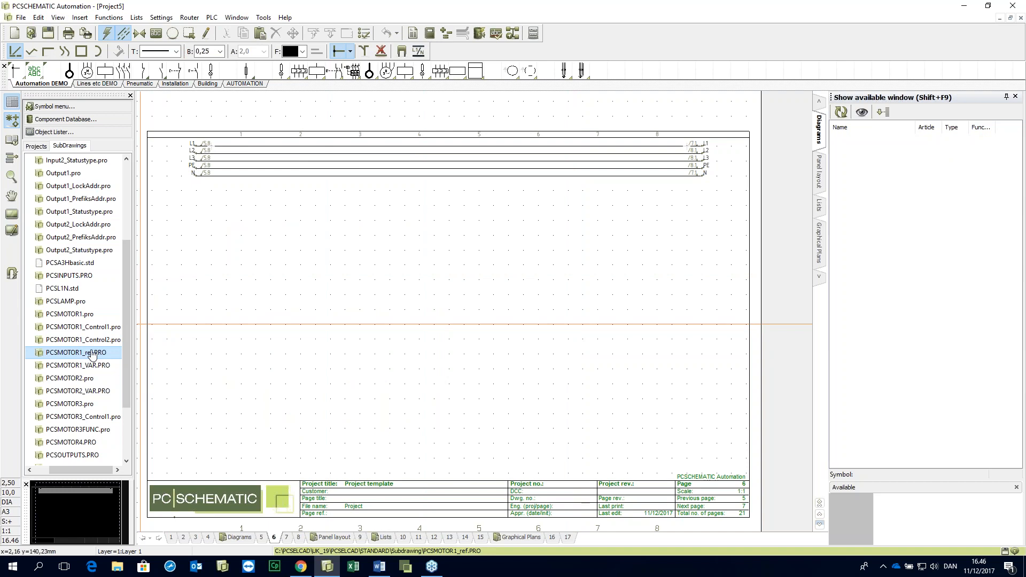
{"action": "left_click_drag", "start_coordinate": [65, 352], "coordinate": [180, 343]}
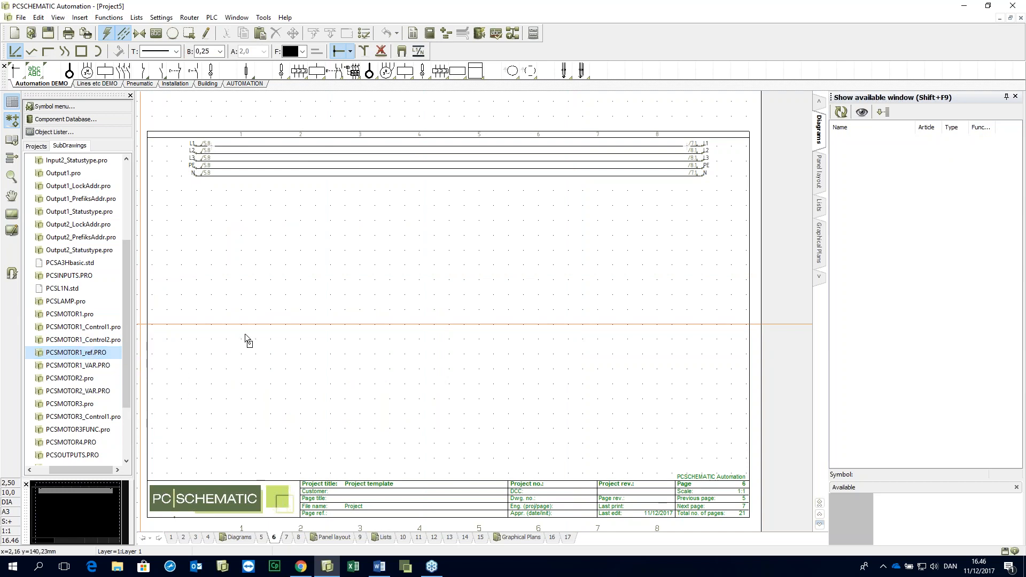
{"action": "left_click_drag", "start_coordinate": [245, 334], "coordinate": [245, 334]}
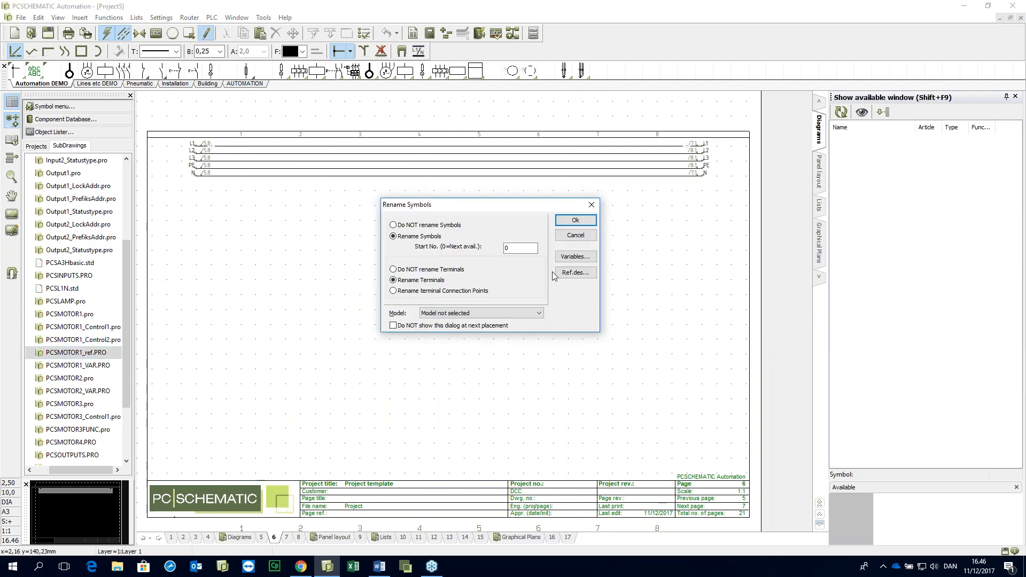
{"action": "left_click", "coordinate": [579, 222]}
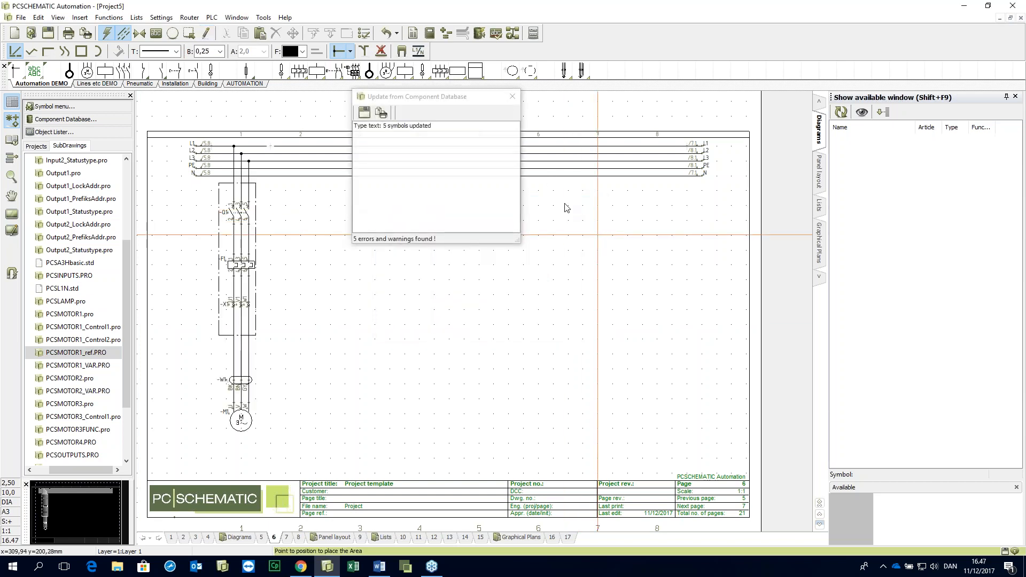
{"action": "left_click", "coordinate": [510, 95]}
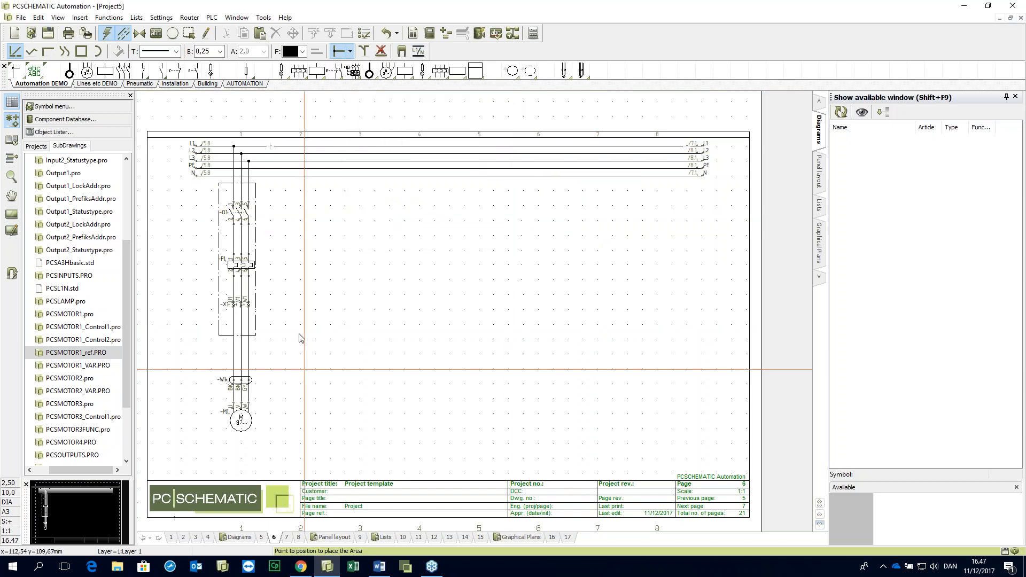
{"action": "scroll", "coordinate": [259, 310], "scroll_direction": "up", "scroll_amount": 2, "text": "ctrl"}
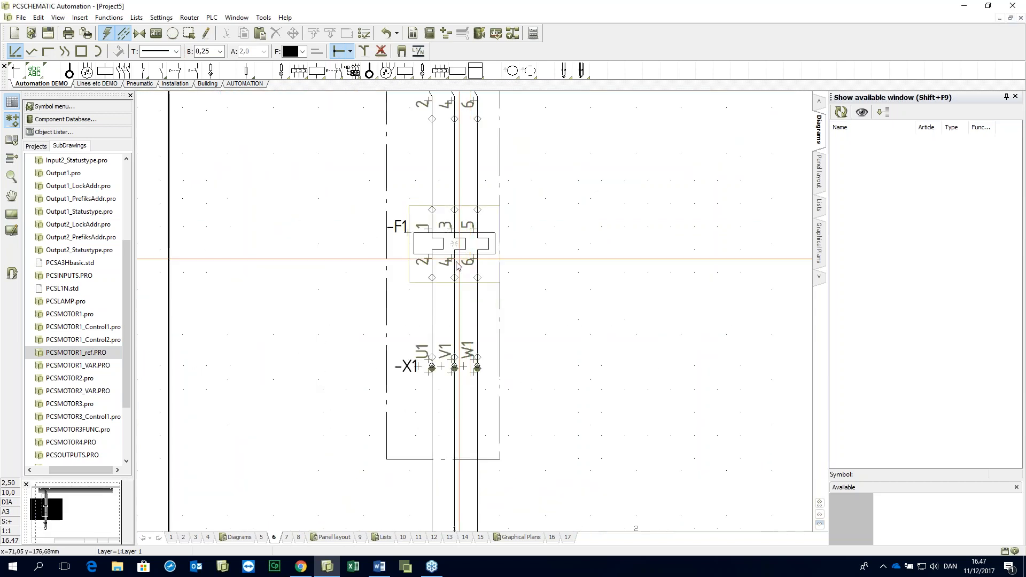
{"action": "scroll", "coordinate": [452, 240], "scroll_direction": "up", "scroll_amount": 1}
{"action": "scroll", "coordinate": [440, 156], "scroll_direction": "up", "scroll_amount": 2}
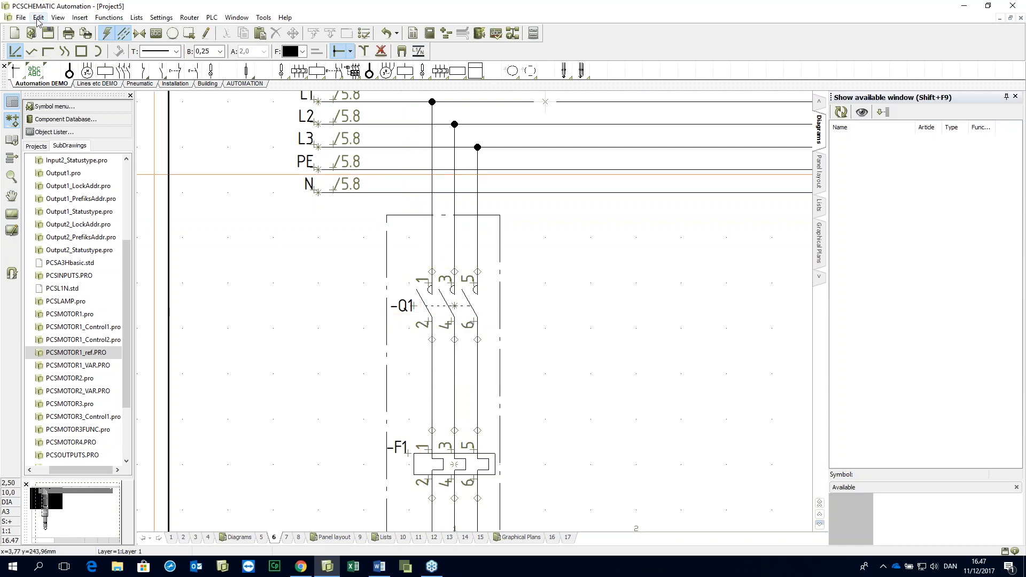
Step: Open the PCSDEMO2 demo project and look at the control circuit diagram on page 7
{"action": "left_click", "coordinate": [31, 33]}
{"action": "double_click", "coordinate": [185, 96]}
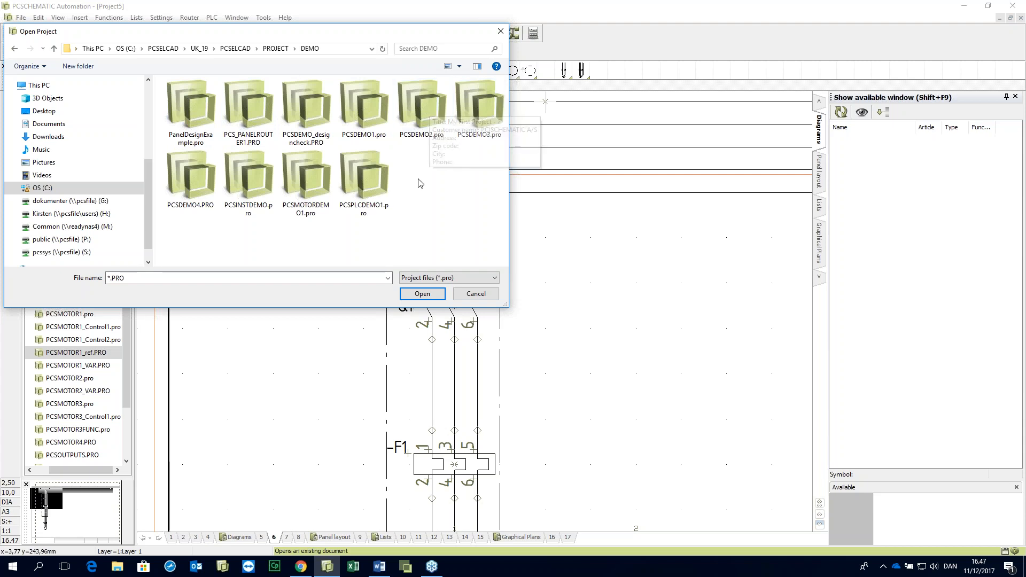
{"action": "double_click", "coordinate": [432, 120]}
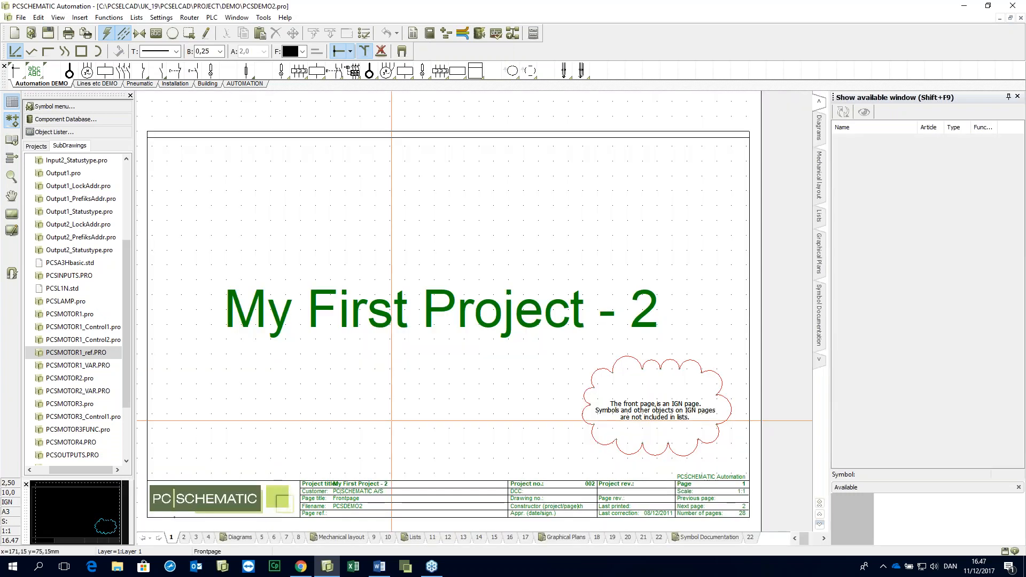
{"action": "left_click", "coordinate": [286, 537]}
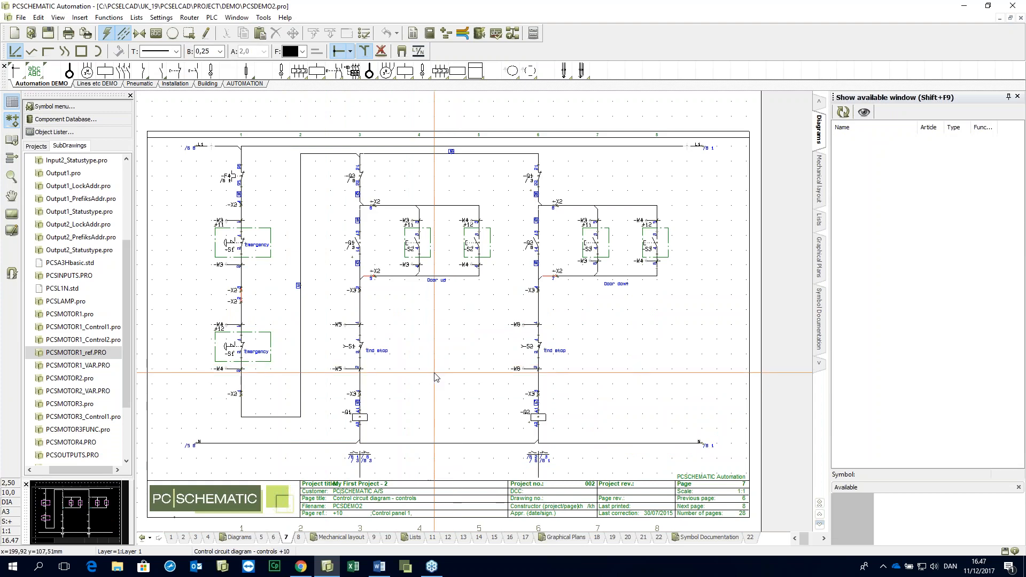
{"action": "scroll", "coordinate": [411, 392], "scroll_direction": "up", "scroll_amount": 2}
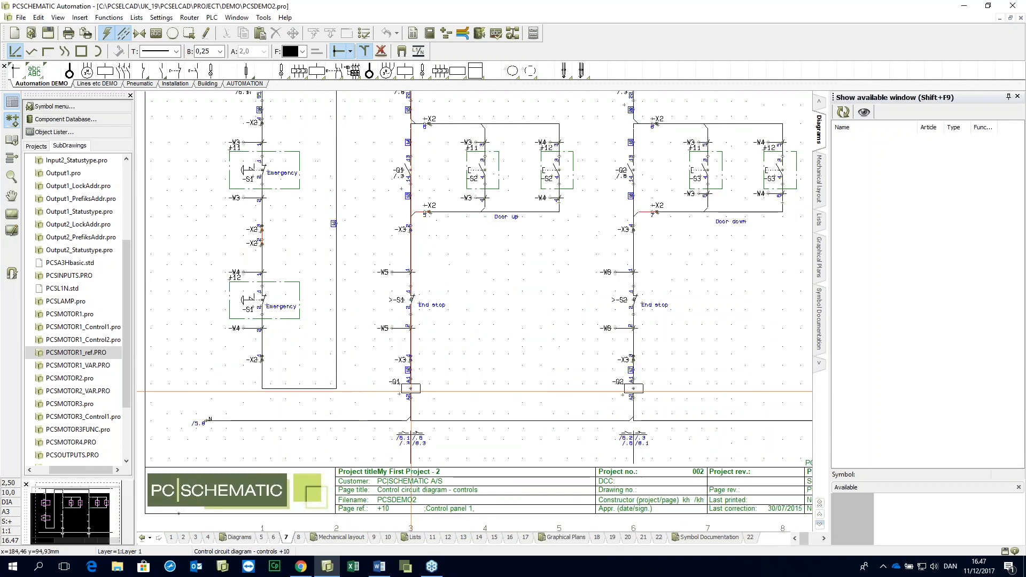
{"action": "scroll", "coordinate": [411, 394], "scroll_direction": "down", "scroll_amount": 3}
Step: Examine the mechanical layout pages 9 and 10, comparing component names in indoor control unit +11 and outdoor control unit +12
{"action": "left_click", "coordinate": [374, 537]}
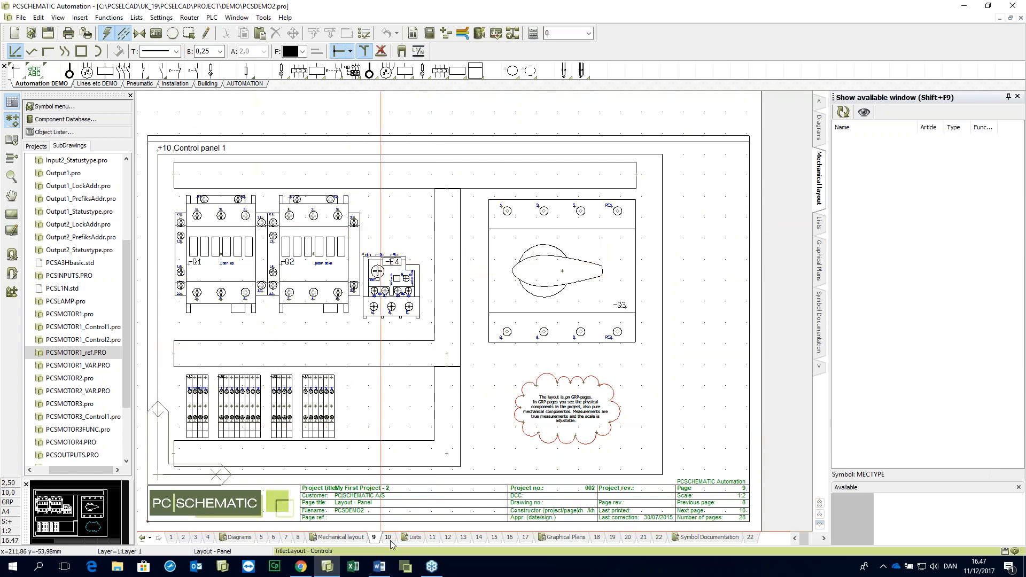
{"action": "left_click", "coordinate": [388, 536]}
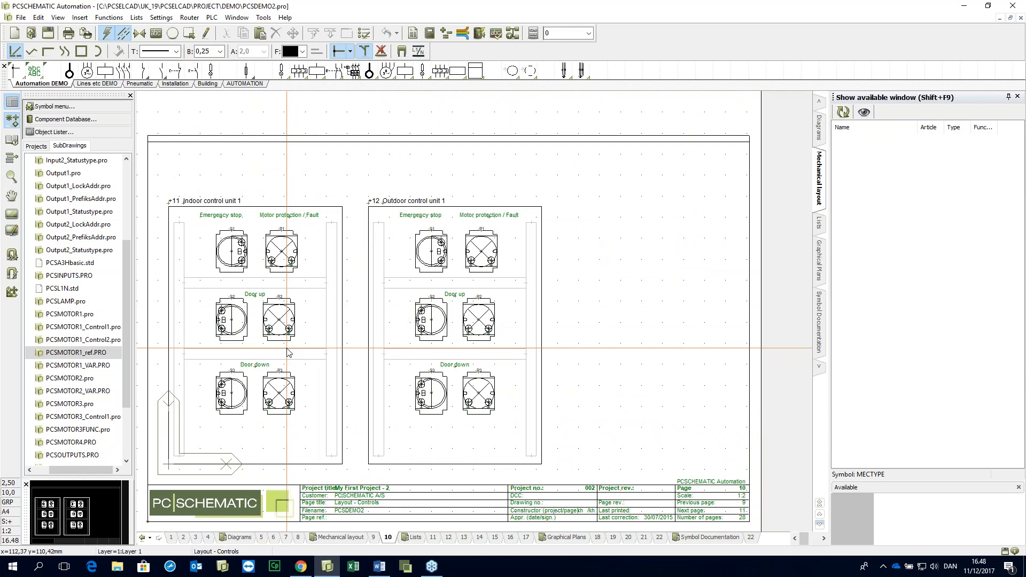
{"action": "scroll", "coordinate": [393, 328], "scroll_direction": "up", "scroll_amount": 1}
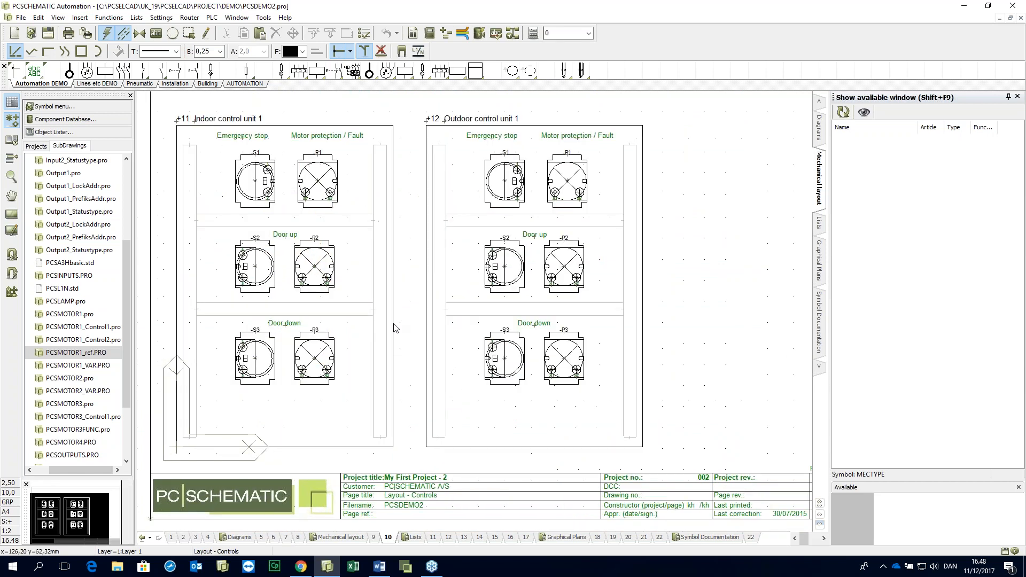
{"action": "scroll", "coordinate": [393, 328], "scroll_direction": "up", "scroll_amount": 2}
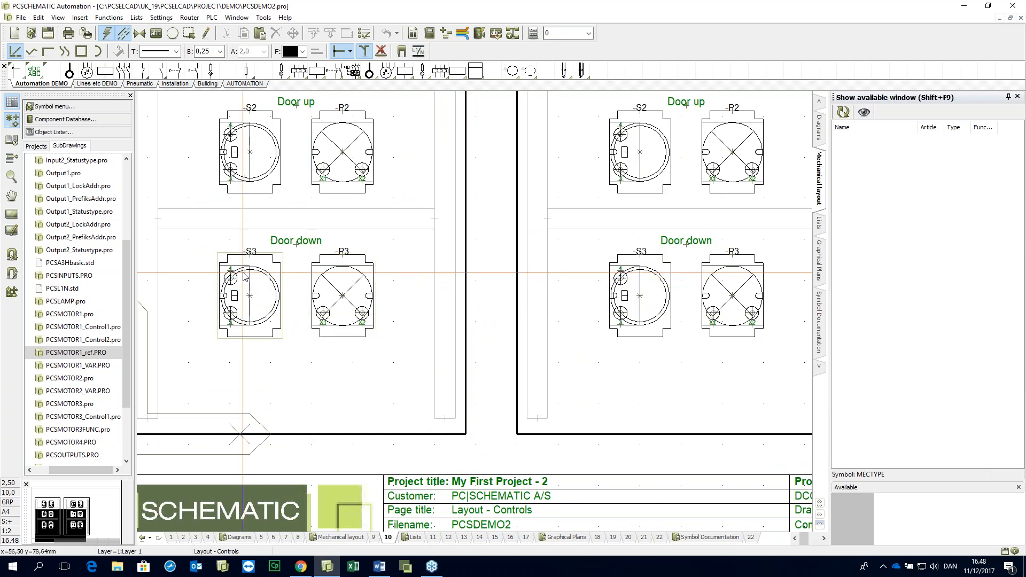
{"action": "mouse_move", "coordinate": [247, 276]}
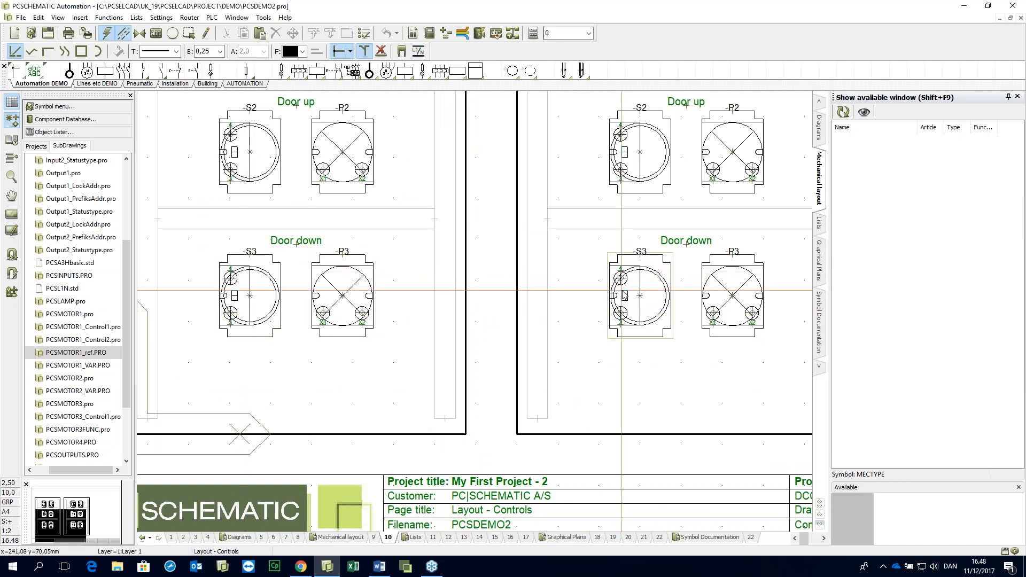
{"action": "scroll", "coordinate": [623, 286], "scroll_direction": "up", "scroll_amount": 1}
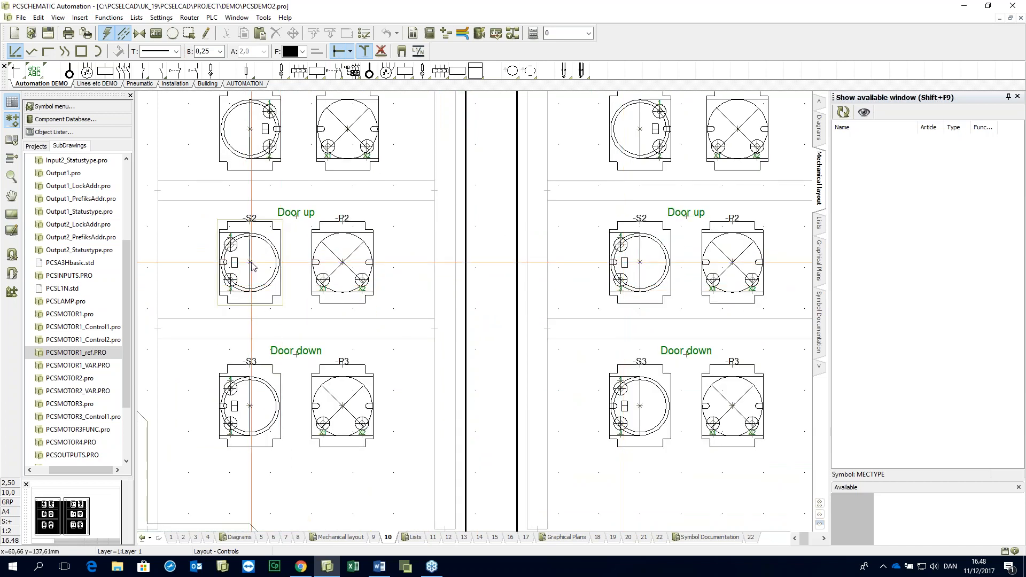
{"action": "scroll", "coordinate": [504, 326], "scroll_direction": "up", "scroll_amount": 1}
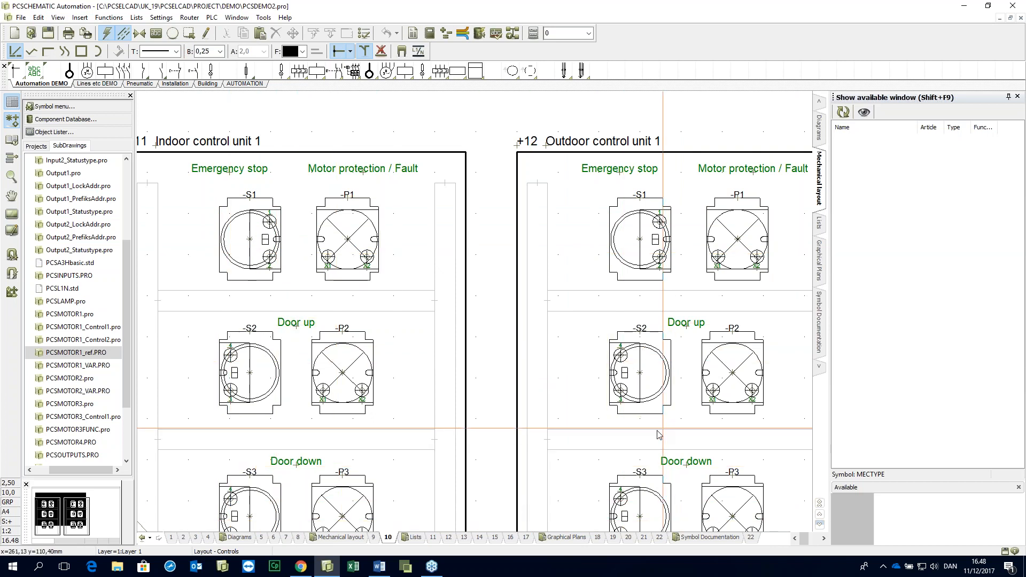
{"action": "mouse_move", "coordinate": [644, 256]}
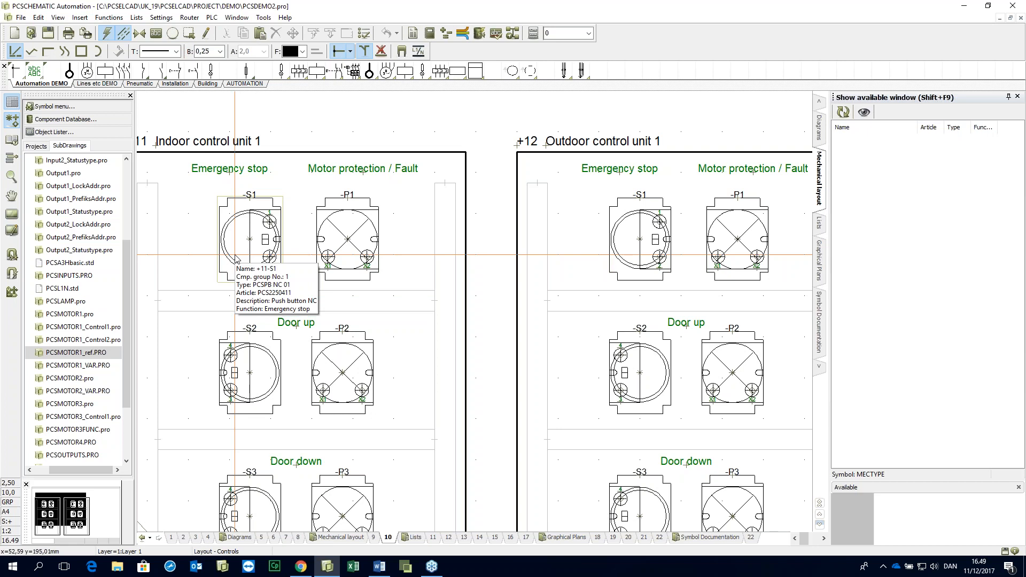
Step: Examine the +11 and +12 reference frames around the Door up switches on page 7, and close the demo project
{"action": "left_click", "coordinate": [286, 537]}
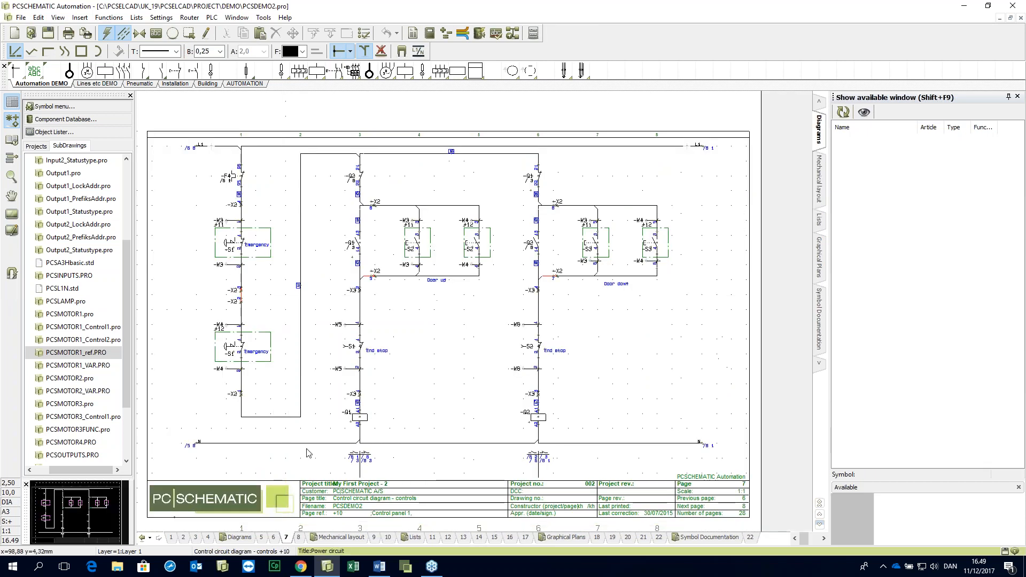
{"action": "scroll", "coordinate": [480, 179], "scroll_direction": "up", "scroll_amount": 3}
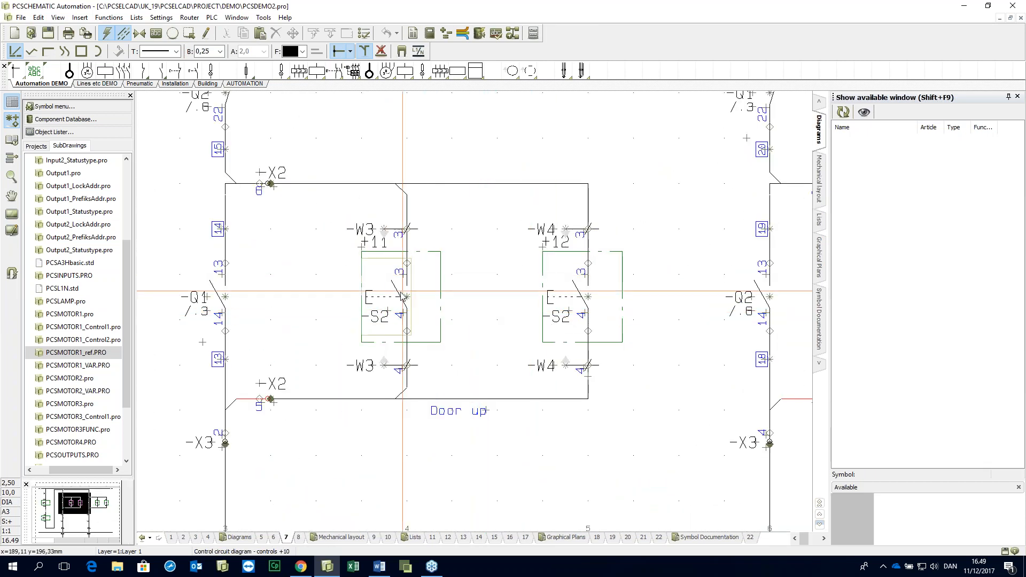
{"action": "mouse_move", "coordinate": [394, 302]}
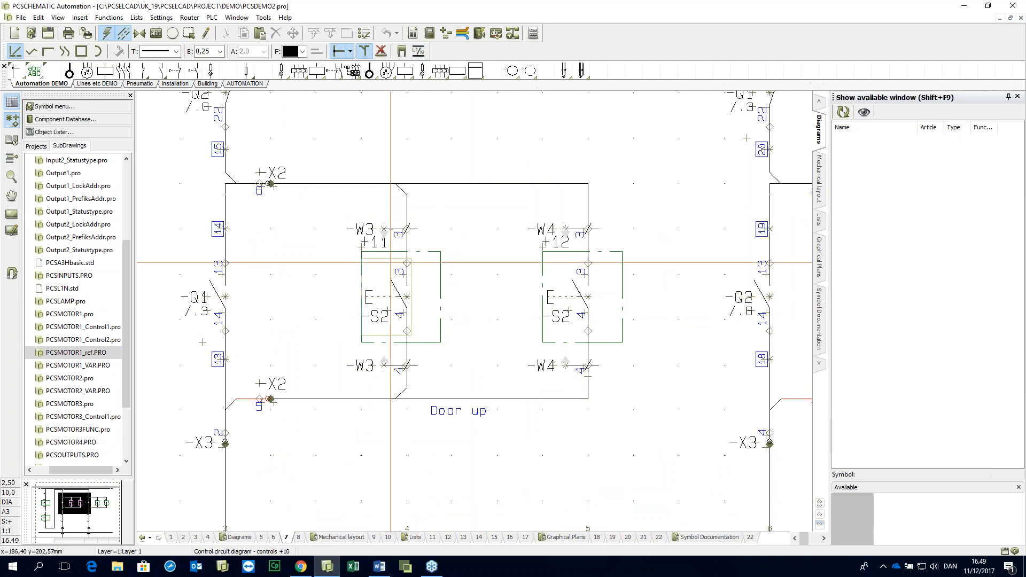
{"action": "mouse_move", "coordinate": [374, 252]}
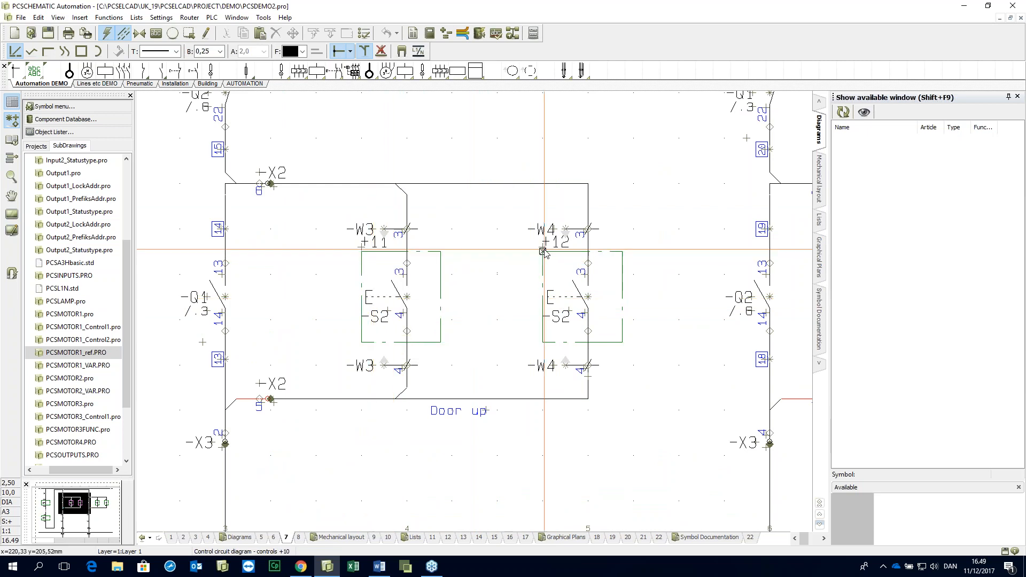
{"action": "mouse_move", "coordinate": [551, 249]}
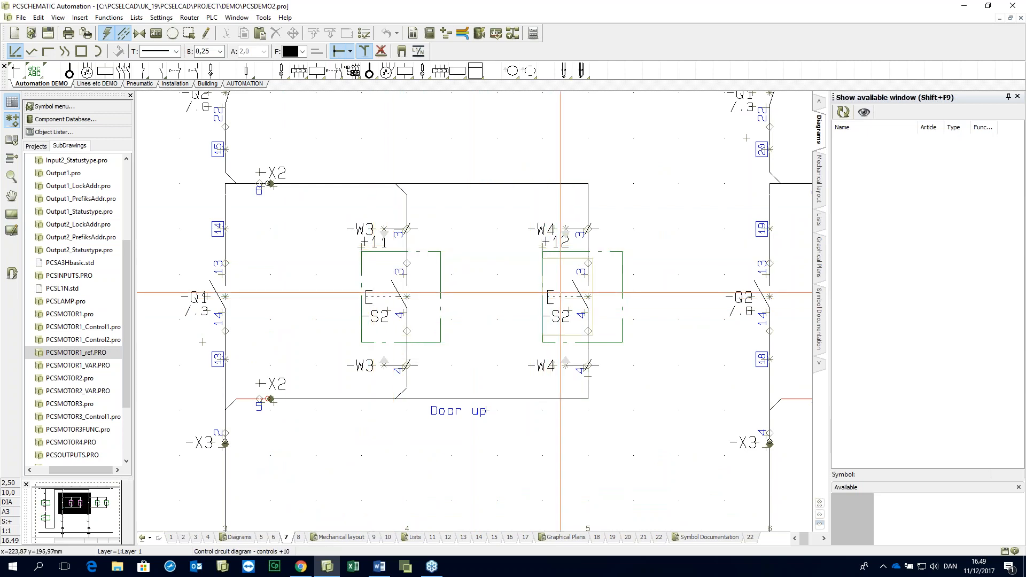
{"action": "mouse_move", "coordinate": [560, 292]}
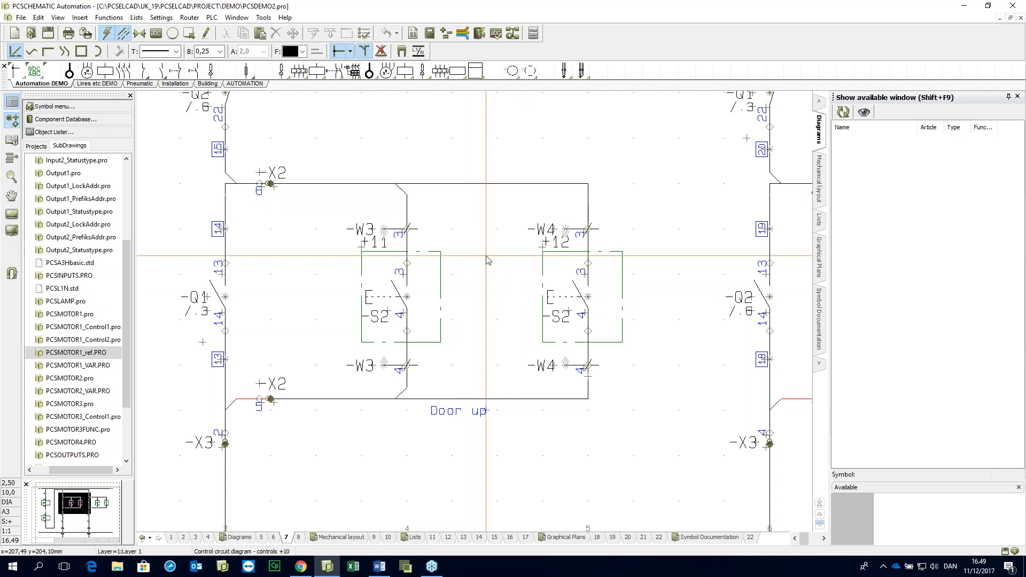
{"action": "left_click", "coordinate": [22, 19]}
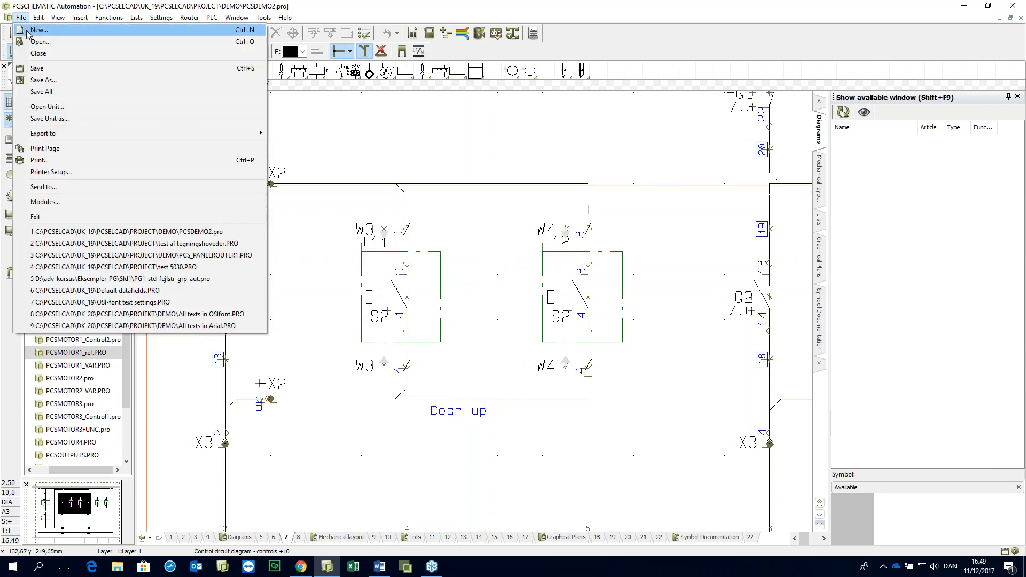
{"action": "left_click", "coordinate": [38, 54]}
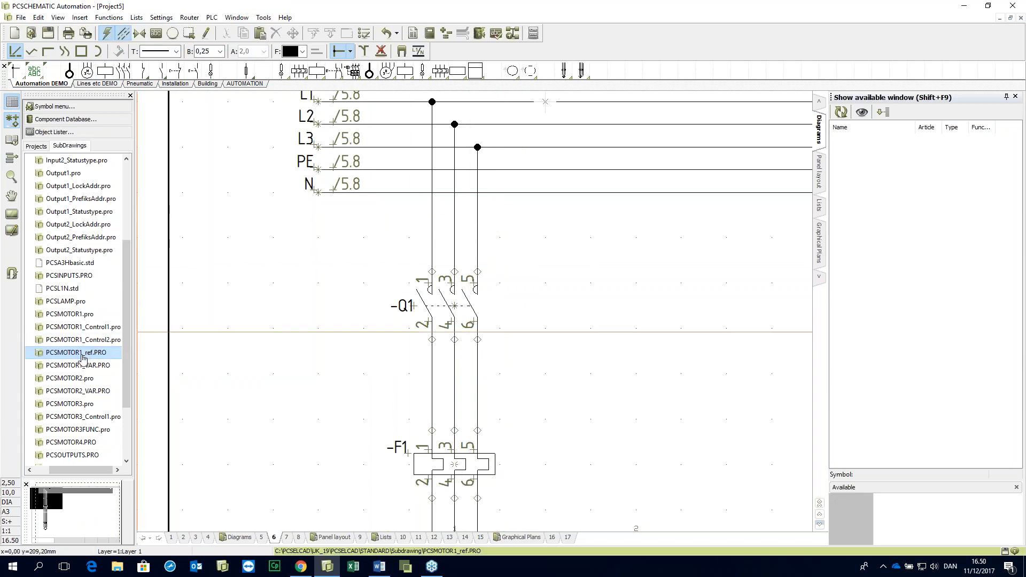
Step: Insert PCSMOTOR1_ref again with the variables RDS.Function set to A1, RDS.Location to B2 and RDS.Product to C1
{"action": "scroll", "coordinate": [82, 359], "scroll_direction": "down", "scroll_amount": 4}
{"action": "left_click_drag", "start_coordinate": [82, 359], "coordinate": [180, 284]}
{"action": "left_click", "coordinate": [575, 257]}
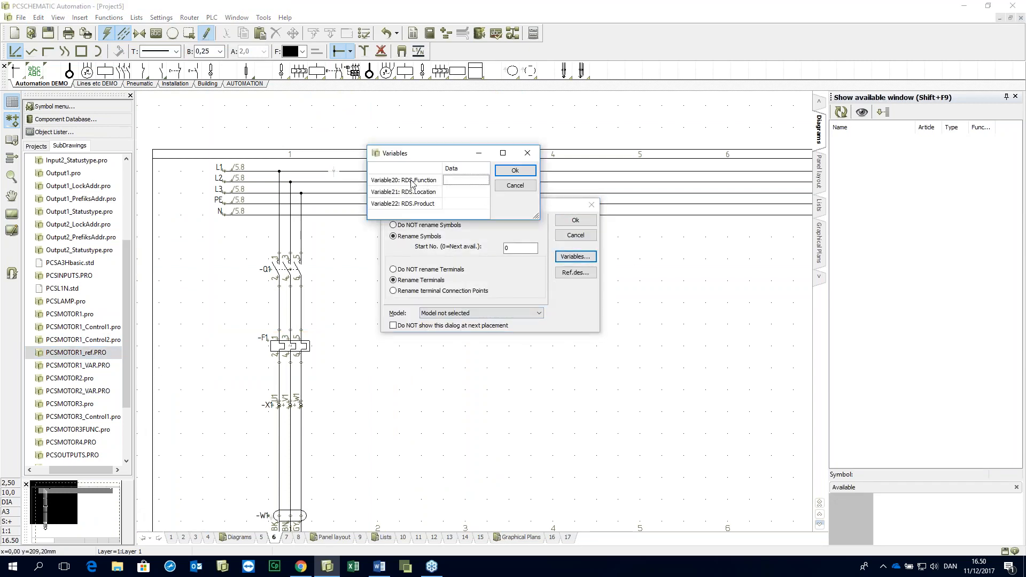
{"action": "left_click", "coordinate": [460, 181]}
{"action": "type", "text": "A"}
{"action": "left_click", "coordinate": [470, 193]}
{"action": "left_click", "coordinate": [470, 193]}
{"action": "double_click", "coordinate": [464, 208]}
{"action": "type", "text": "C1"}
{"action": "left_click", "coordinate": [517, 170]}
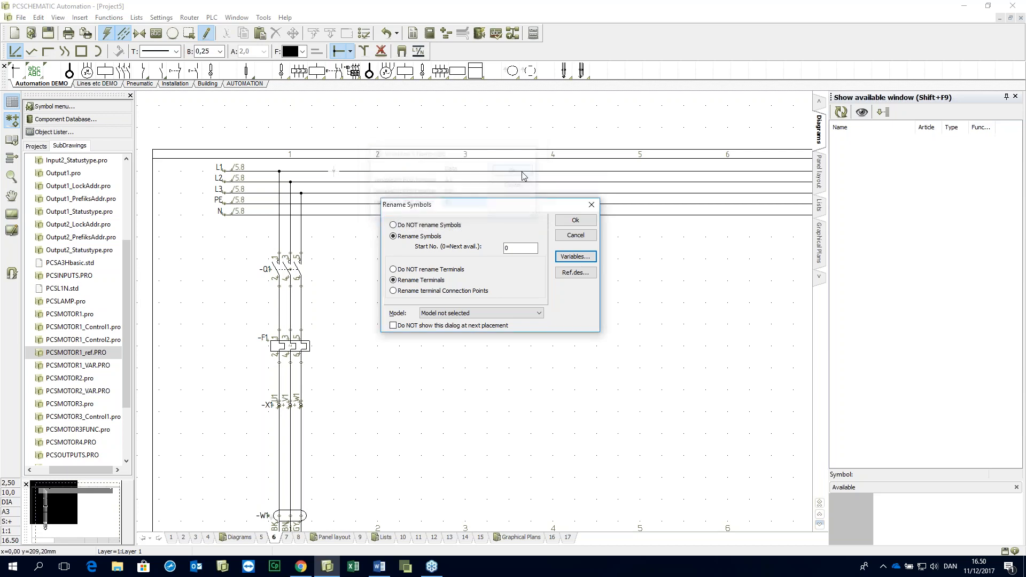
Step: Finish placing the motor circuit at column 2, dismiss the update report, and compare the full names of contactors Q2 and Q1
{"action": "left_click", "coordinate": [582, 223]}
{"action": "left_click", "coordinate": [513, 97]}
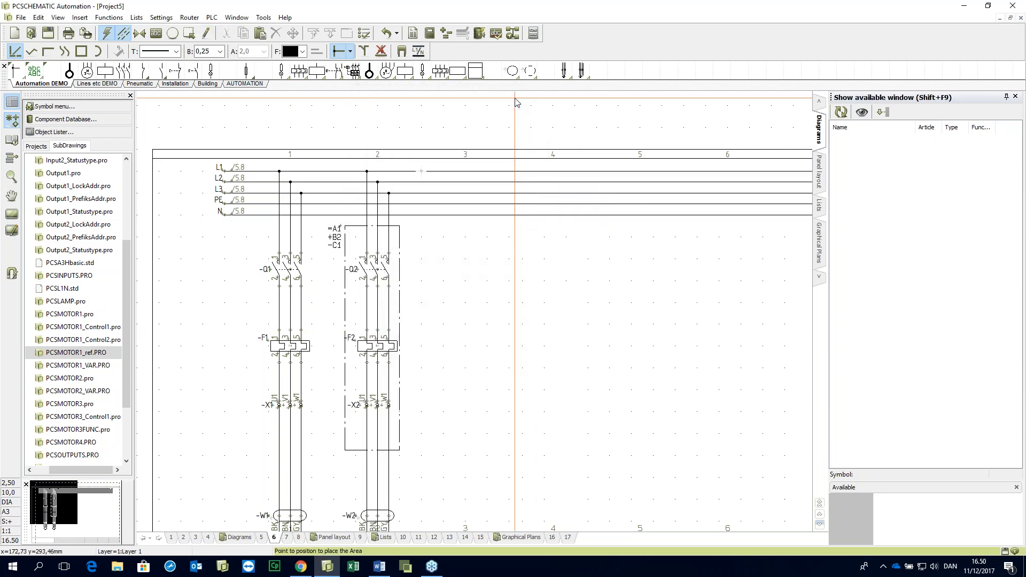
{"action": "key", "text": "Escape"}
{"action": "mouse_move", "coordinate": [377, 272]}
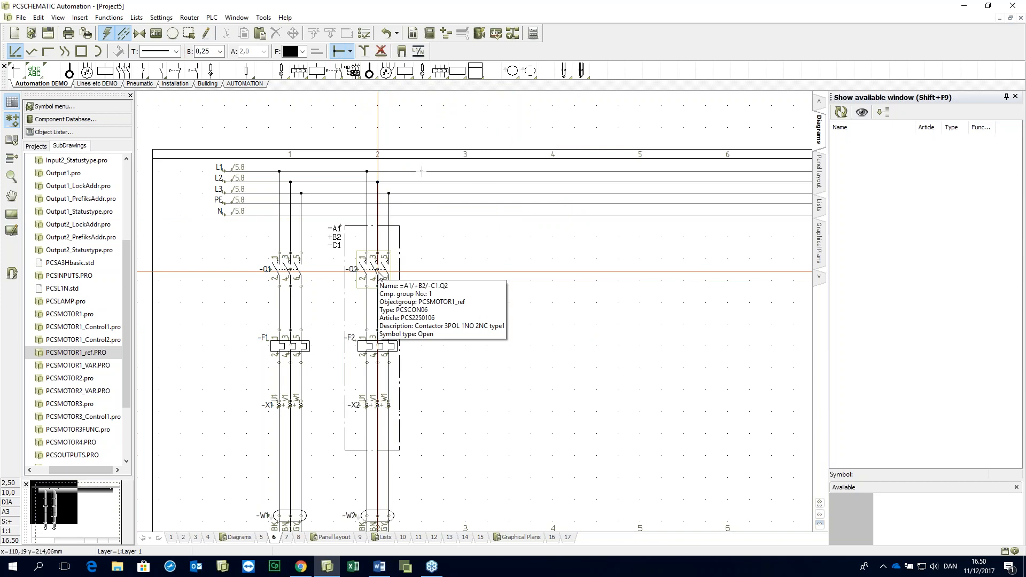
{"action": "mouse_move", "coordinate": [292, 270]}
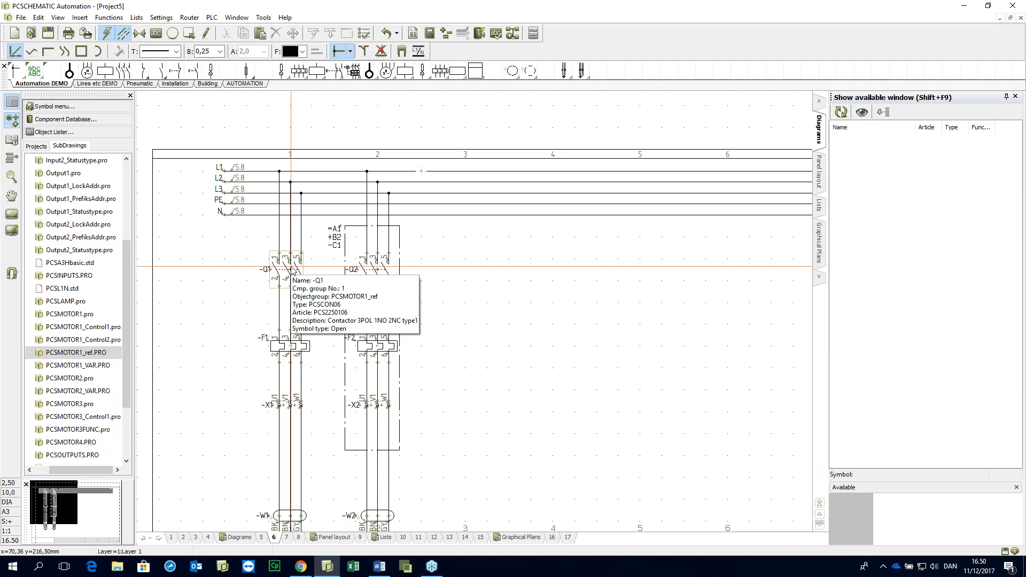
Step: Insert another PCSMOTOR1_ref circuit with the variables RDS.Function set to A2, RDS.Location to B3 and RDS.Product to C3
{"action": "left_click", "coordinate": [176, 320]}
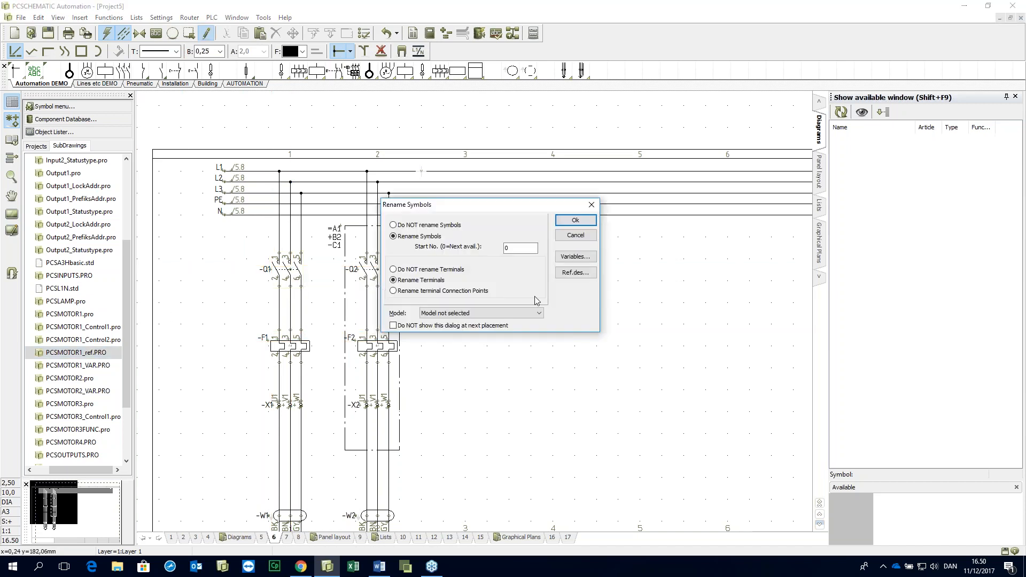
{"action": "left_click", "coordinate": [589, 259]}
{"action": "left_click_drag", "start_coordinate": [467, 157], "coordinate": [597, 163]}
{"action": "left_click", "coordinate": [593, 186]}
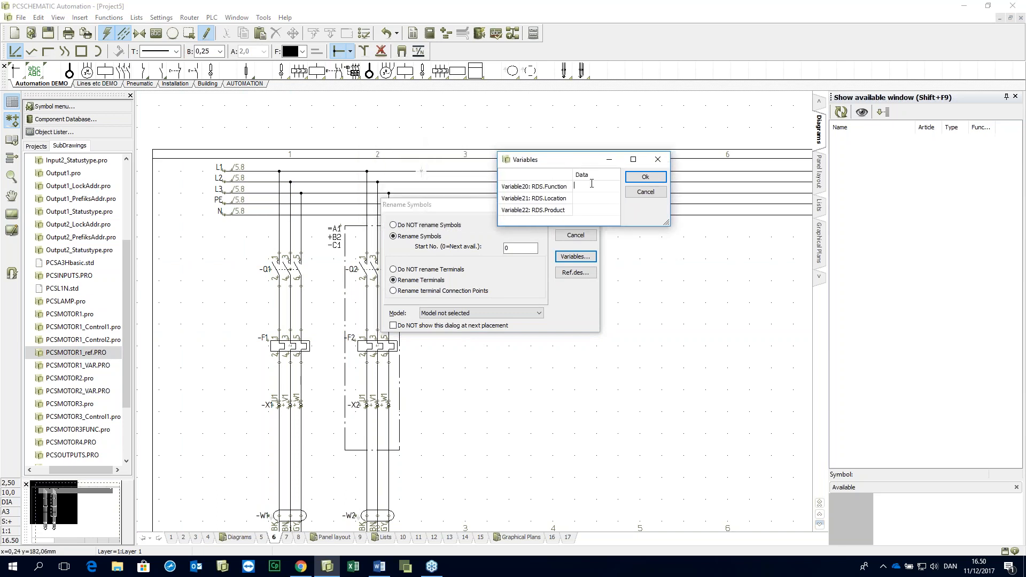
{"action": "type", "text": "A2"}
{"action": "left_click", "coordinate": [604, 199]}
{"action": "type", "text": "B3"}
{"action": "left_click", "coordinate": [586, 212]}
{"action": "left_click", "coordinate": [586, 212]}
{"action": "type", "text": "C3"}
{"action": "left_click", "coordinate": [645, 177]}
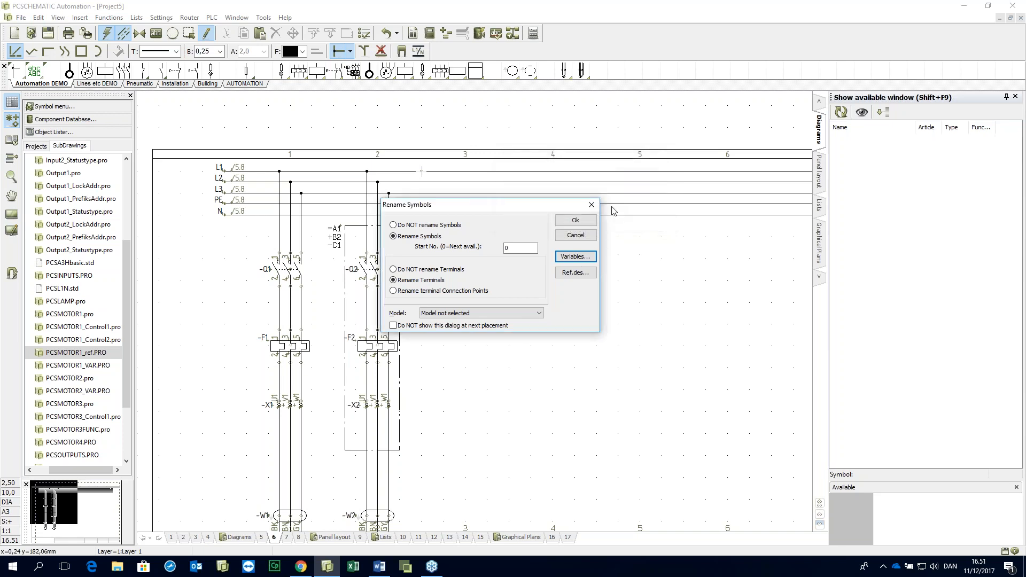
Step: Place the motor circuit at column 3 and dismiss the component update report
{"action": "left_click", "coordinate": [583, 220]}
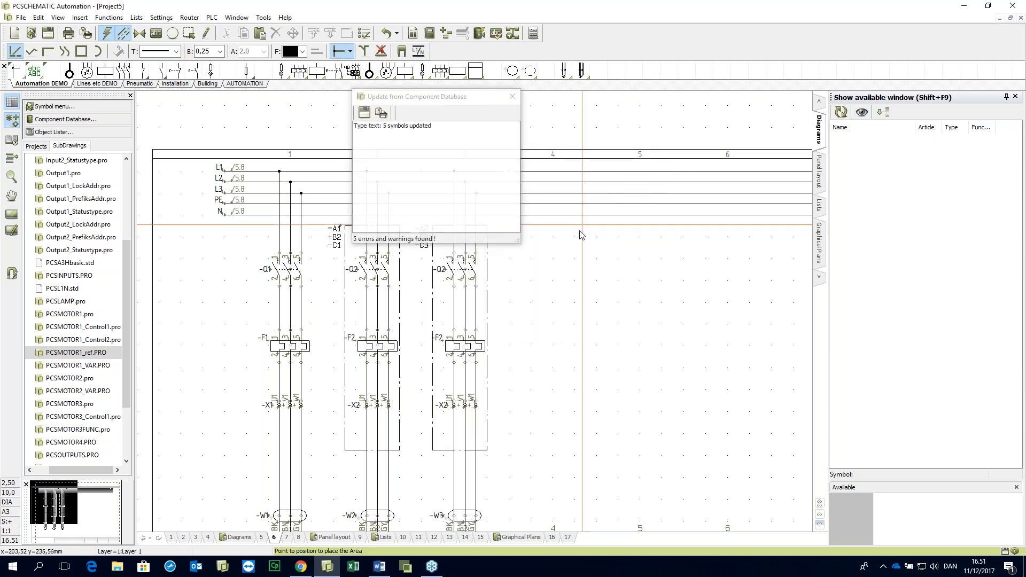
{"action": "left_click", "coordinate": [512, 97]}
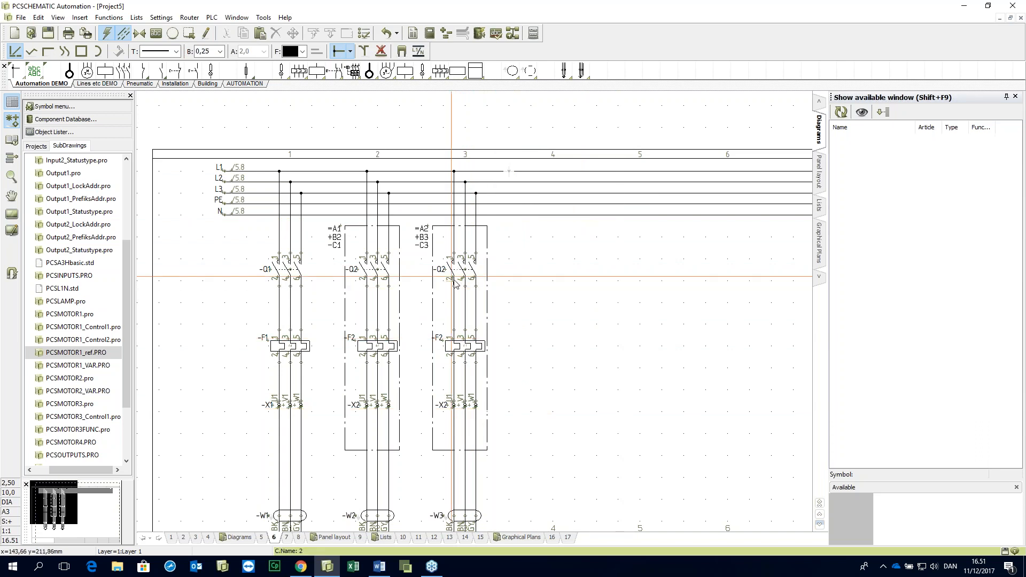
{"action": "mouse_move", "coordinate": [455, 284]}
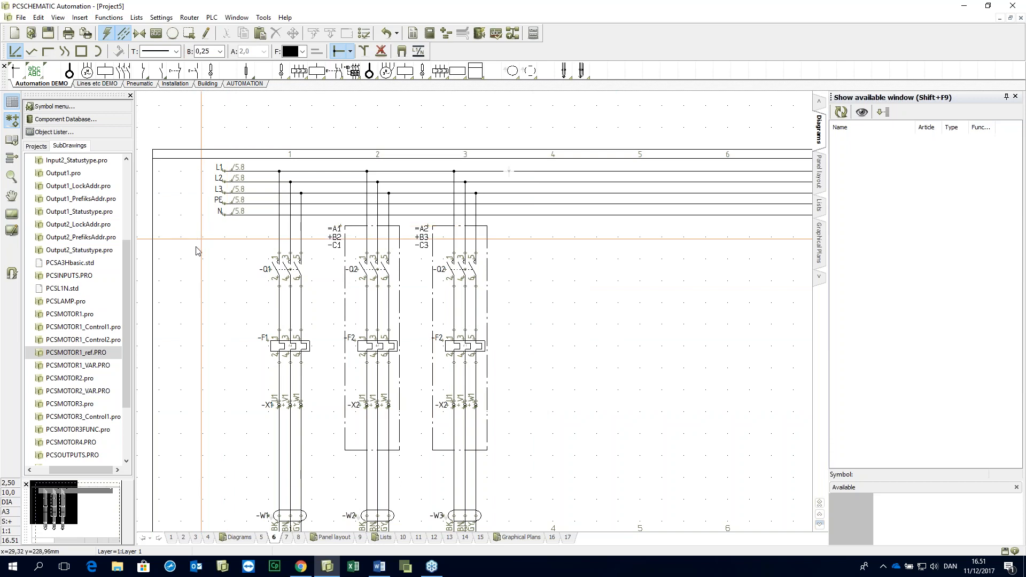
Step: Start inserting a fourth PCSMOTOR1_ref circuit and review the choices for its new function designation
{"action": "left_click_drag", "start_coordinate": [70, 355], "coordinate": [183, 295]}
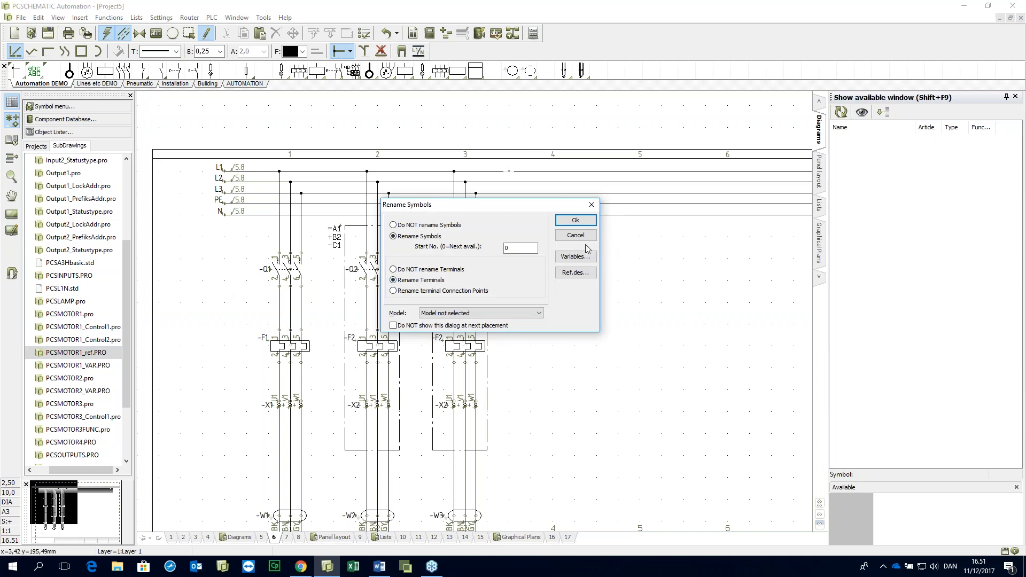
{"action": "left_click", "coordinate": [588, 274]}
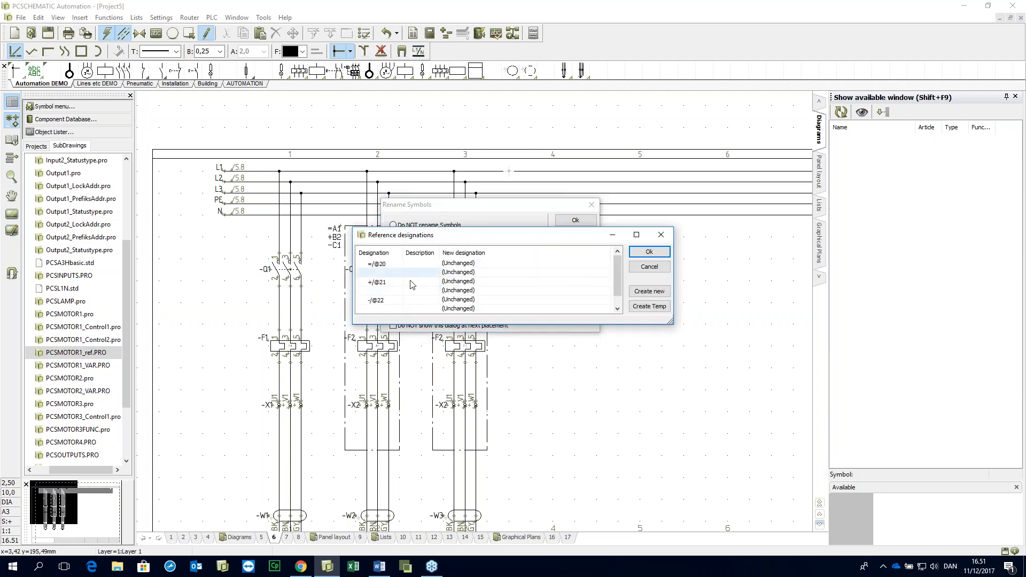
{"action": "left_click", "coordinate": [475, 273]}
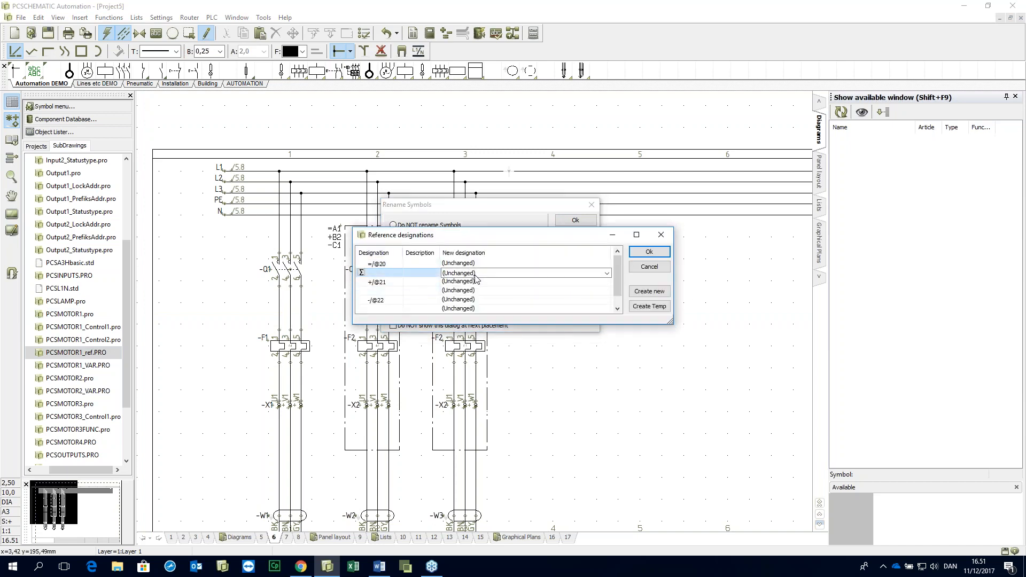
{"action": "left_click", "coordinate": [474, 273]}
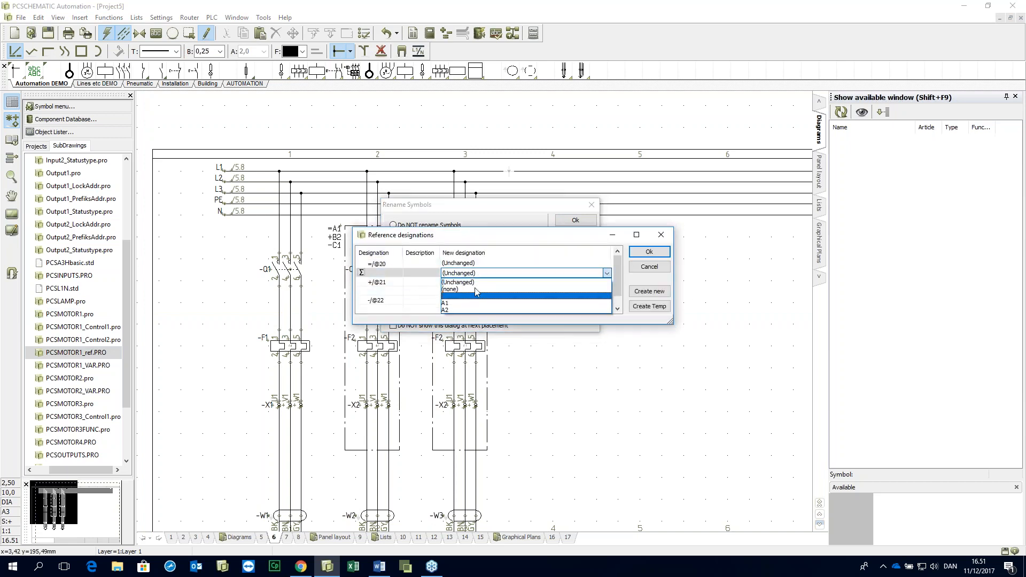
{"action": "left_click", "coordinate": [483, 281]}
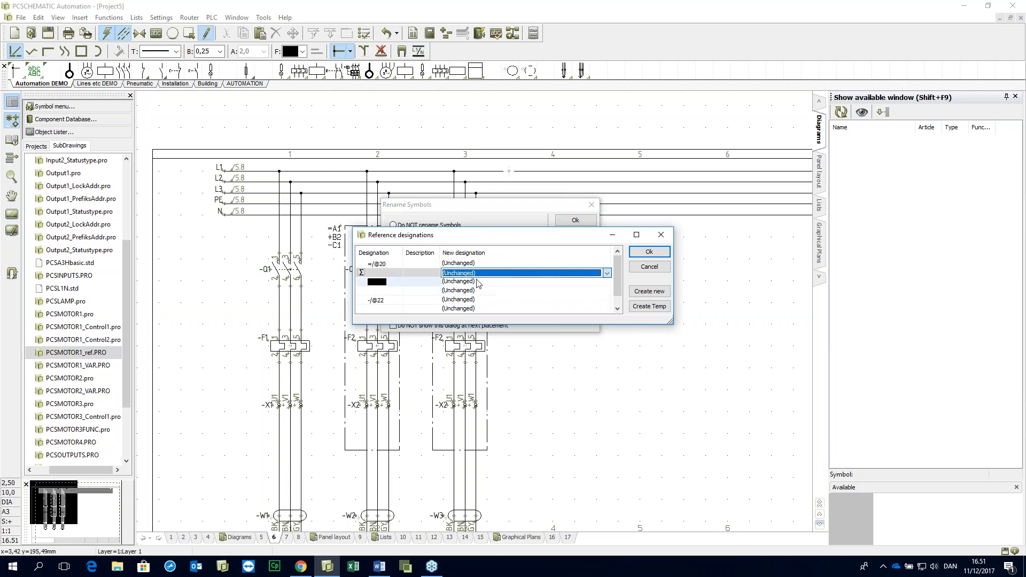
Step: Create a new function aspect reference designation =A3 with the description fsd
{"action": "left_click", "coordinate": [643, 295]}
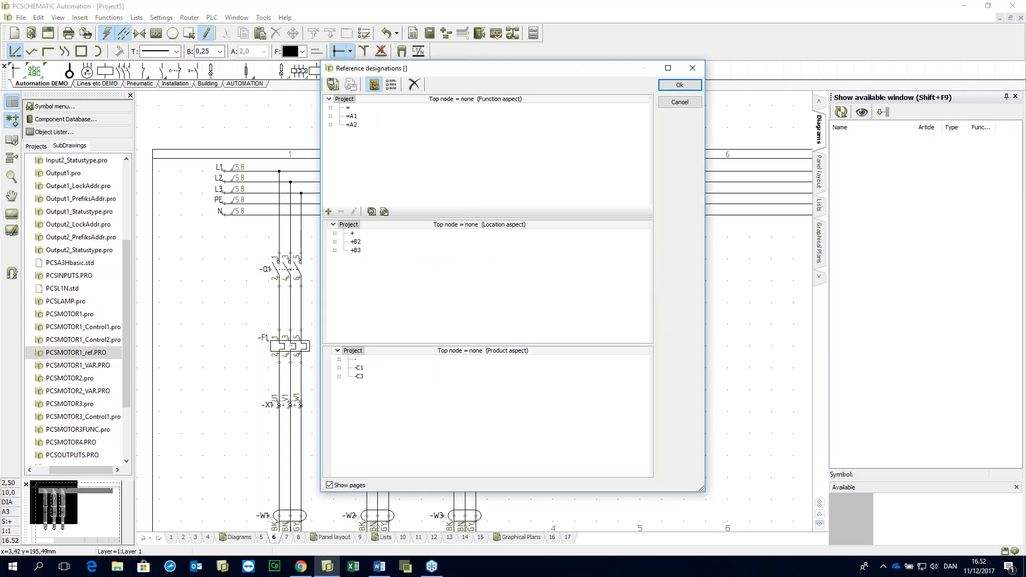
{"action": "left_click", "coordinate": [328, 212]}
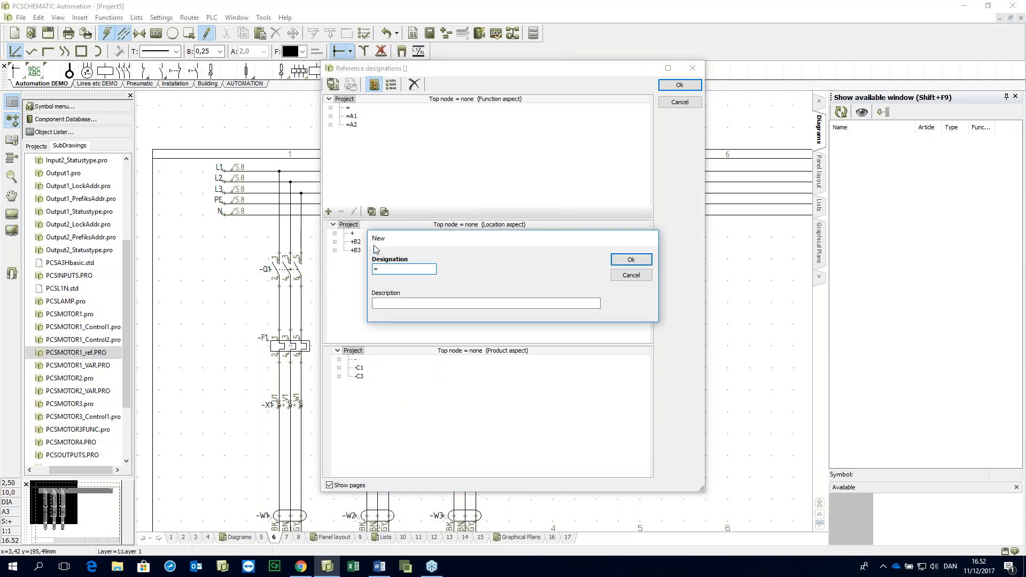
{"action": "type", "text": "A3"}
{"action": "left_click", "coordinate": [400, 303]}
{"action": "type", "text": "fsd"}
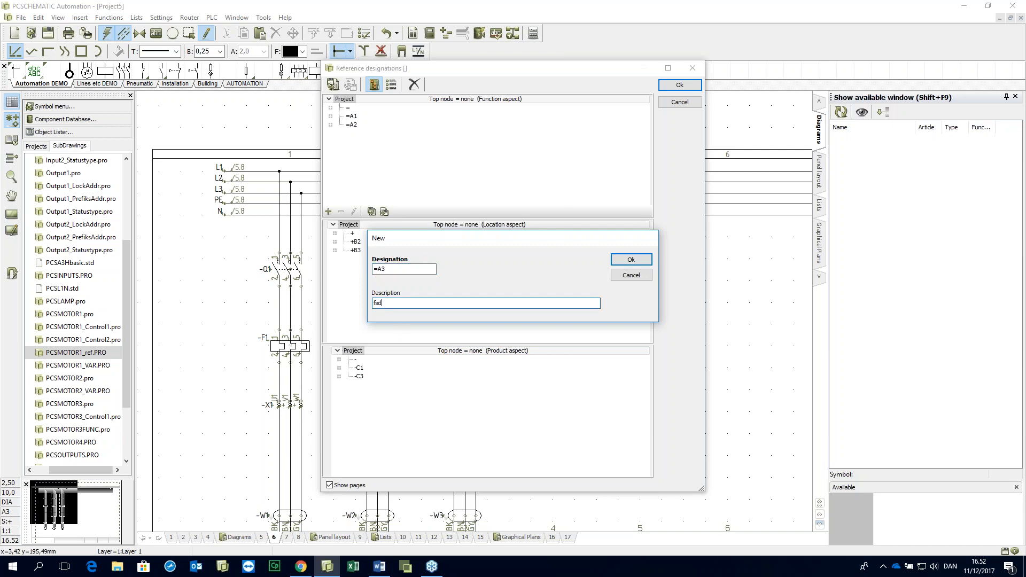
{"action": "left_click", "coordinate": [631, 259]}
Step: Create a new location aspect reference designation +B1 with the description hjk
{"action": "left_click", "coordinate": [376, 285]}
{"action": "left_click", "coordinate": [328, 337]}
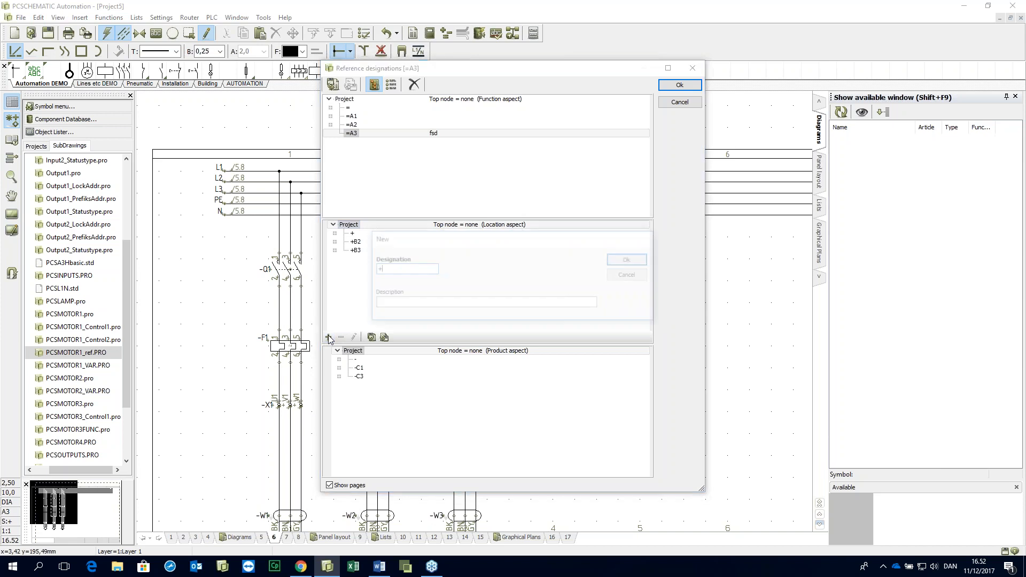
{"action": "type", "text": "B1"}
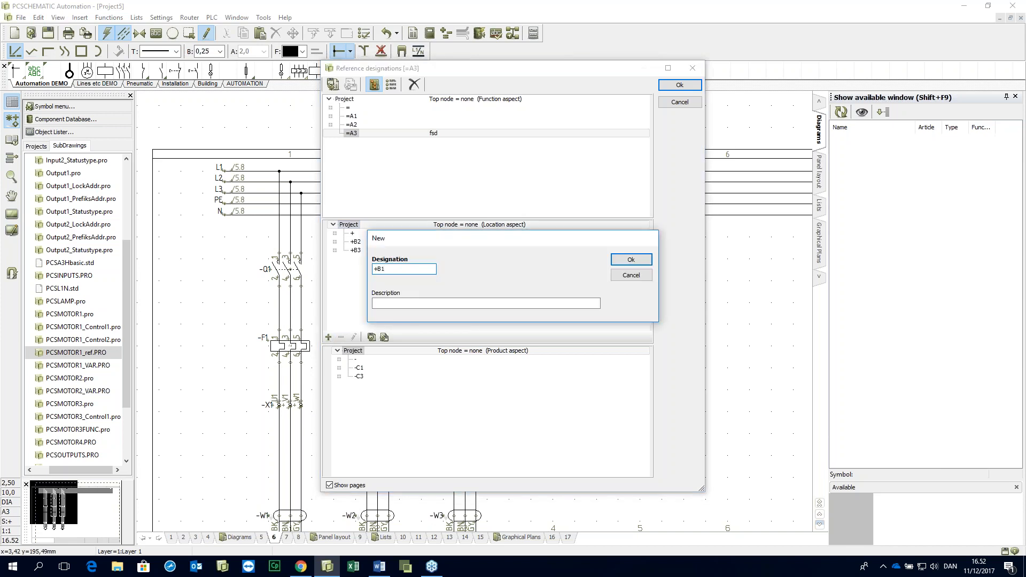
{"action": "key", "text": "Tab"}
{"action": "type", "text": "hjk"}
{"action": "left_click", "coordinate": [631, 260]}
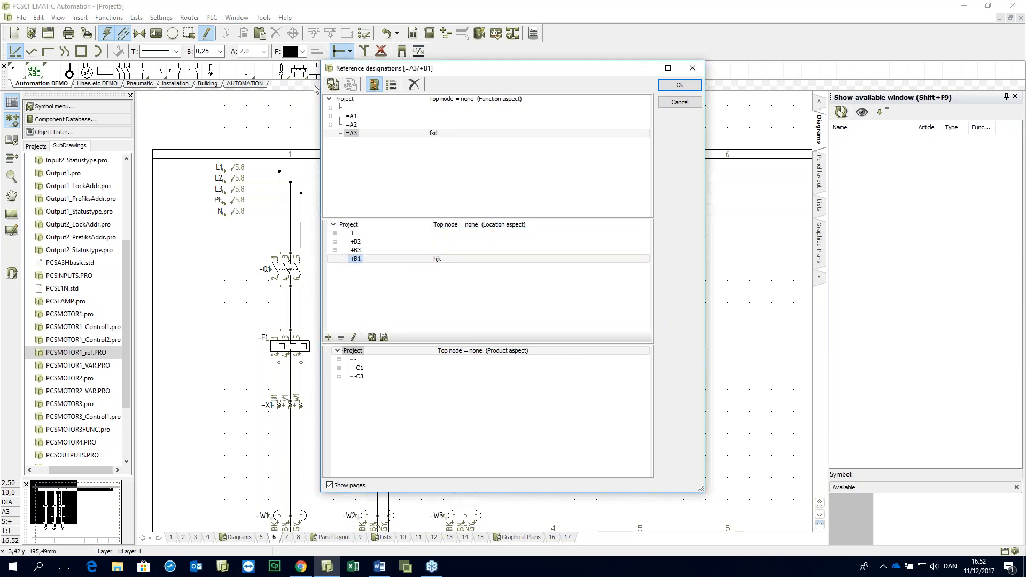
Step: Import all reference designations from the Excel file ref-designations_uk and accept the extended designation list
{"action": "left_click", "coordinate": [332, 84]}
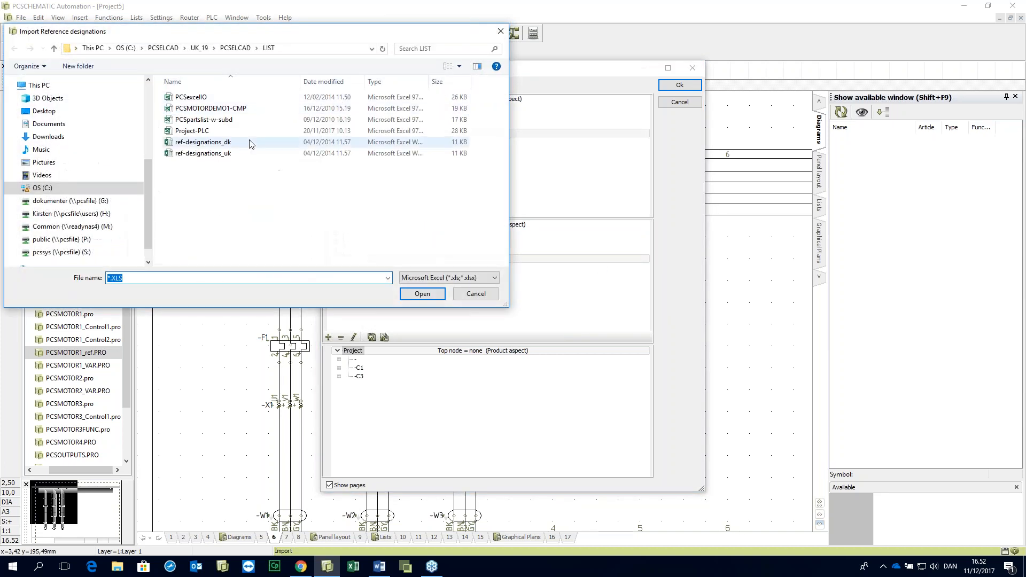
{"action": "double_click", "coordinate": [249, 151]}
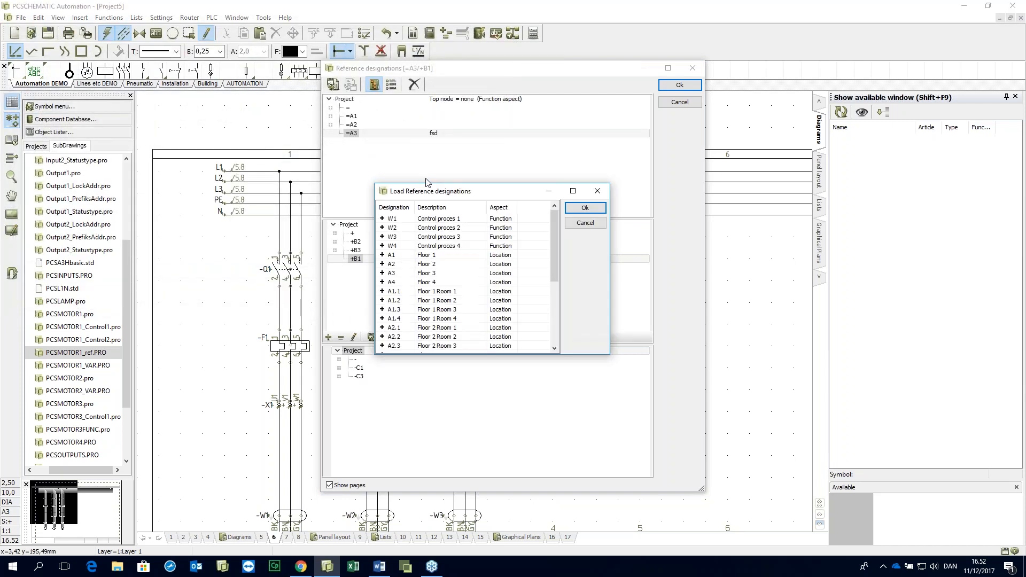
{"action": "left_click", "coordinate": [585, 208]}
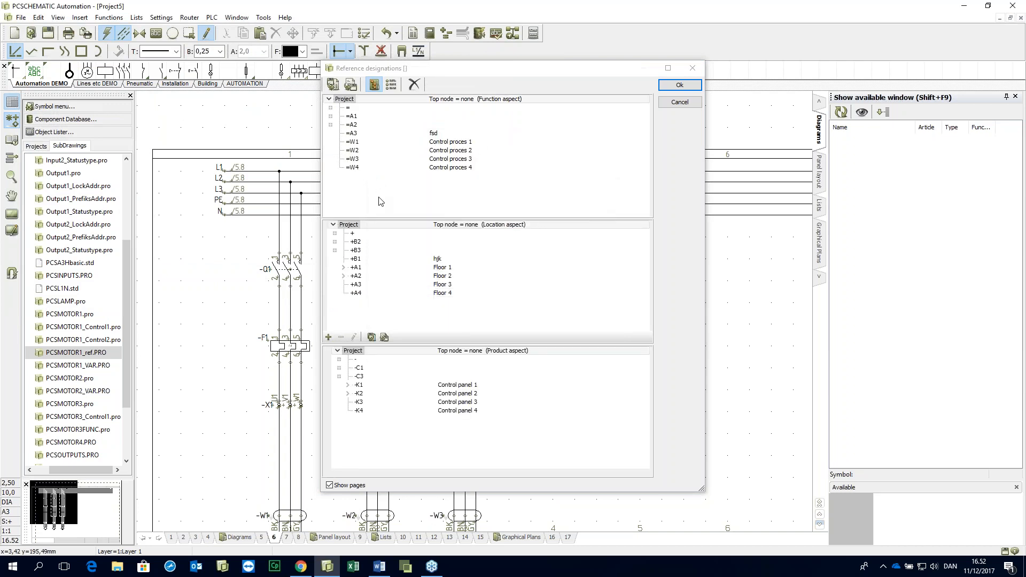
{"action": "left_click", "coordinate": [674, 87]}
Step: Assign W1 (Control proces 1) as the circuit's function designation and A2 (Floor 2) as its location designation
{"action": "left_click", "coordinate": [527, 274]}
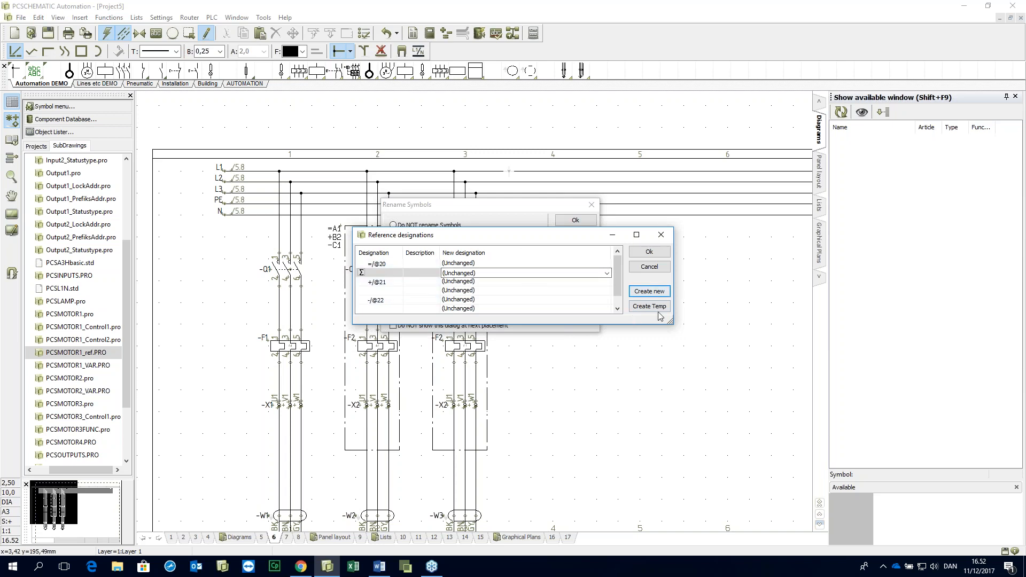
{"action": "left_click", "coordinate": [489, 272]}
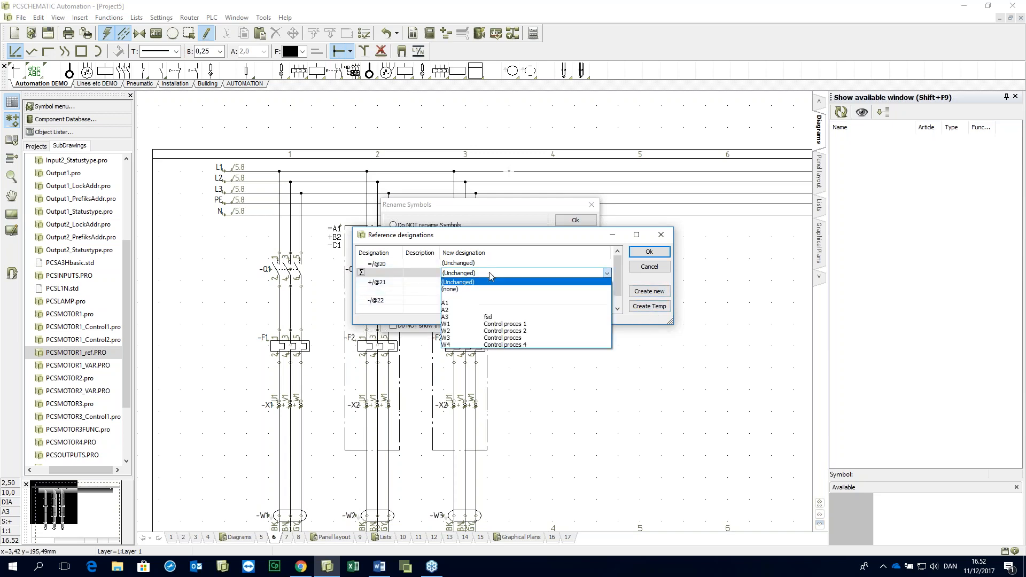
{"action": "left_click", "coordinate": [481, 324]}
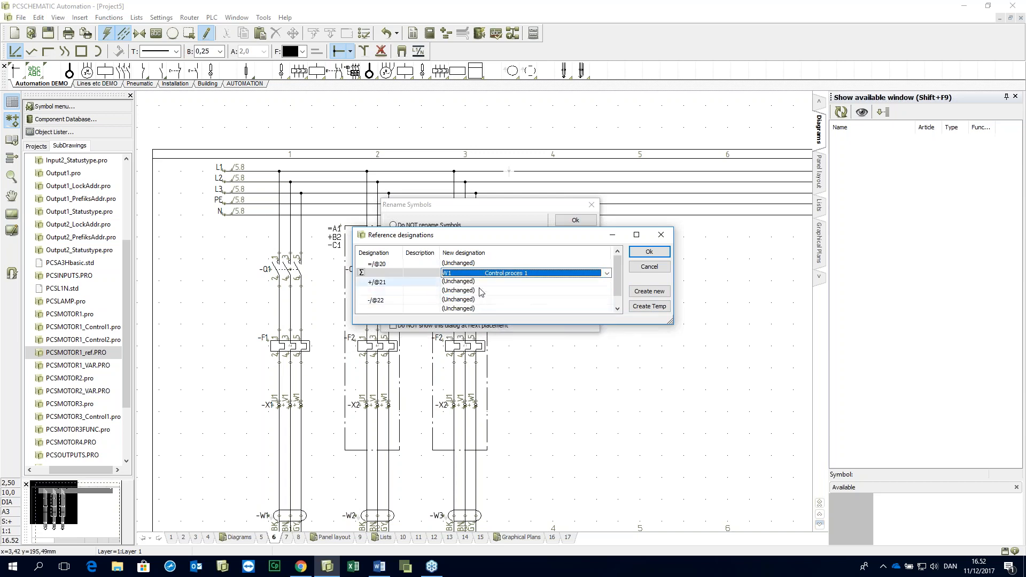
{"action": "left_click", "coordinate": [481, 299]}
{"action": "left_click", "coordinate": [482, 292]}
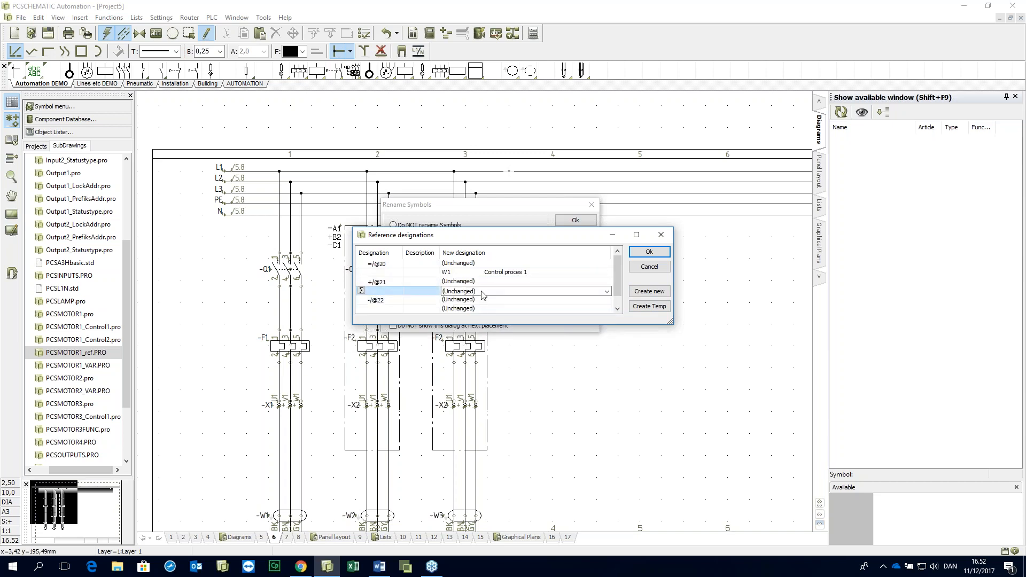
{"action": "left_click", "coordinate": [483, 293]}
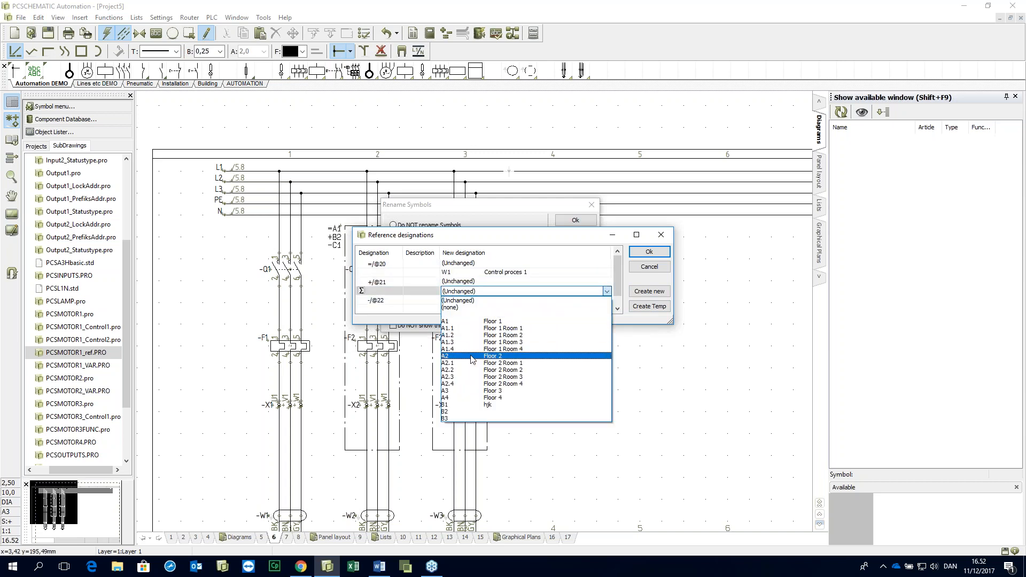
{"action": "left_click", "coordinate": [472, 356]}
Step: Assign K3 (Control panel 3) as the product designation and place the motor circuit at column 4
{"action": "left_click", "coordinate": [465, 309]}
{"action": "left_click", "coordinate": [464, 309]}
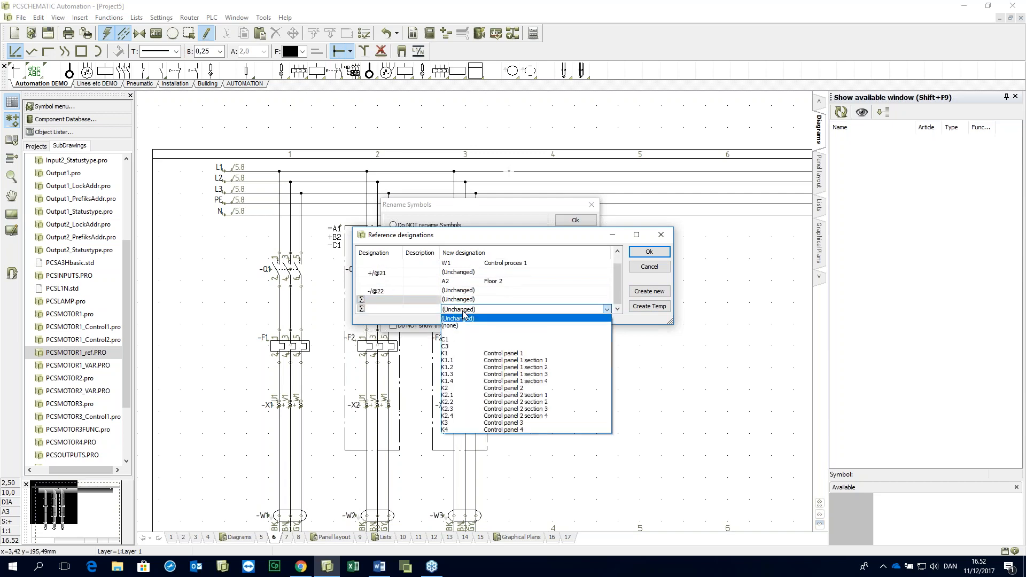
{"action": "left_click", "coordinate": [475, 423]}
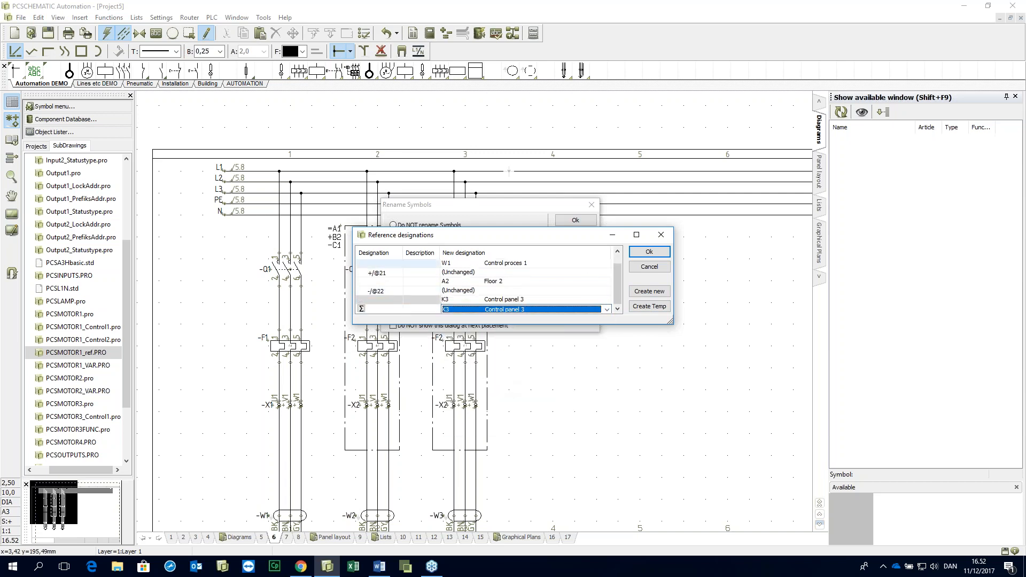
{"action": "left_click", "coordinate": [649, 252]}
{"action": "left_click", "coordinate": [574, 220]}
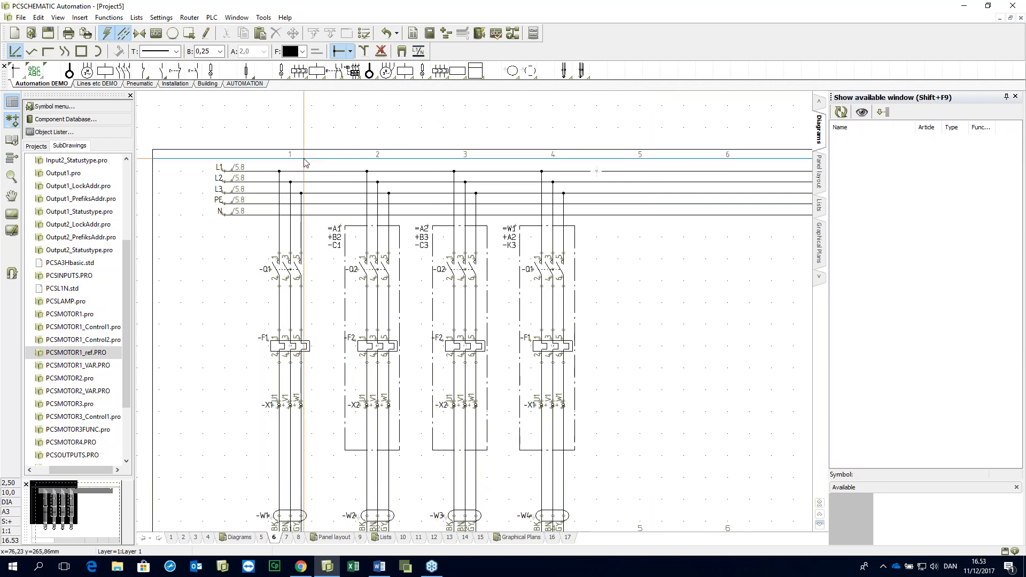
Step: Insert the BB.PRO subdrawing at column 1 on page 7, between the L1 and N lines, and dismiss the update report
{"action": "scroll", "coordinate": [307, 161], "scroll_direction": "down", "scroll_amount": 2, "text": "ctrl"}
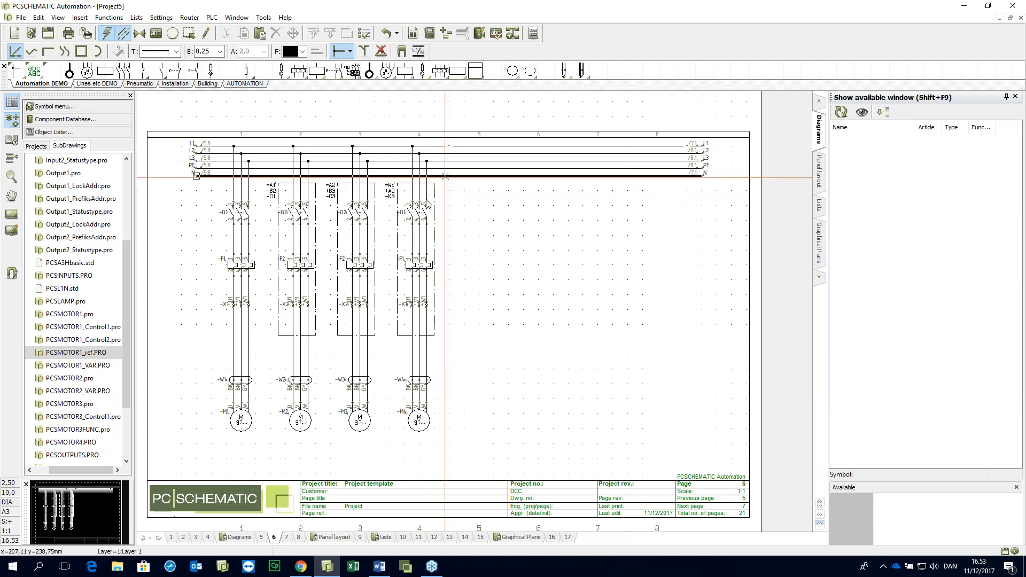
{"action": "left_click", "coordinate": [286, 538]}
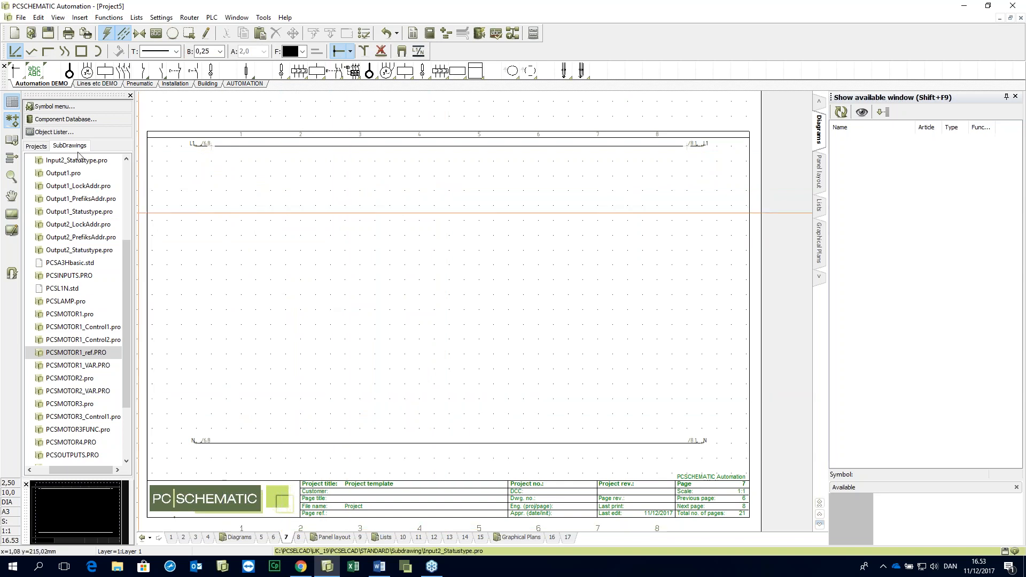
{"action": "scroll", "coordinate": [80, 241], "scroll_direction": "up", "scroll_amount": 4}
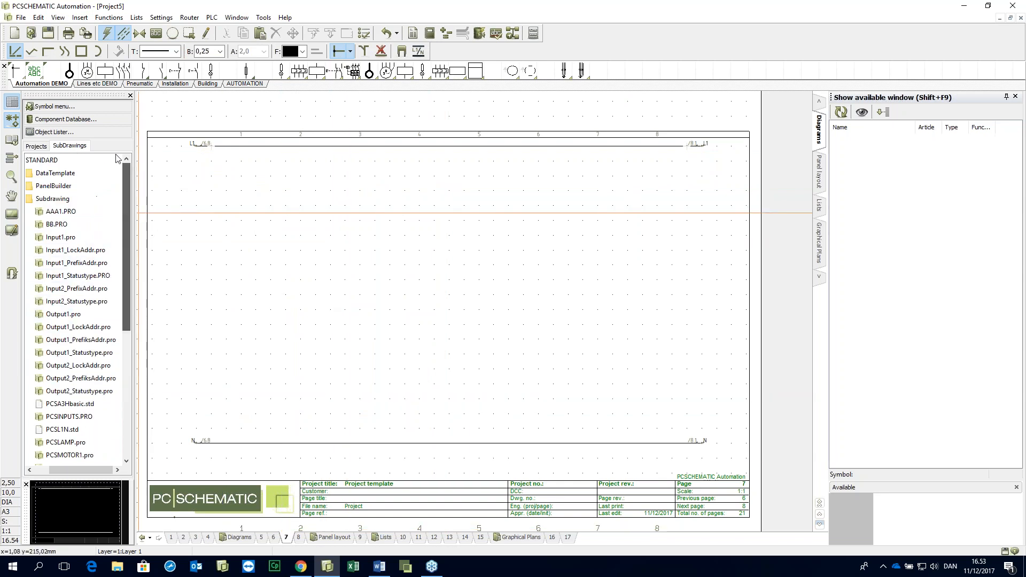
{"action": "left_click", "coordinate": [58, 223]}
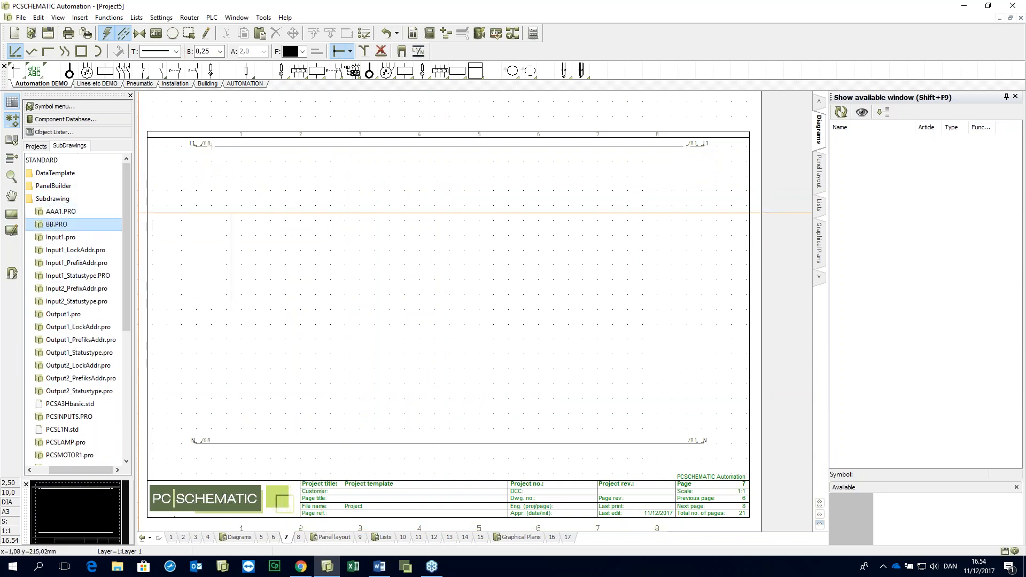
{"action": "left_click", "coordinate": [518, 266]}
{"action": "left_click", "coordinate": [508, 282]}
{"action": "left_click", "coordinate": [575, 221]}
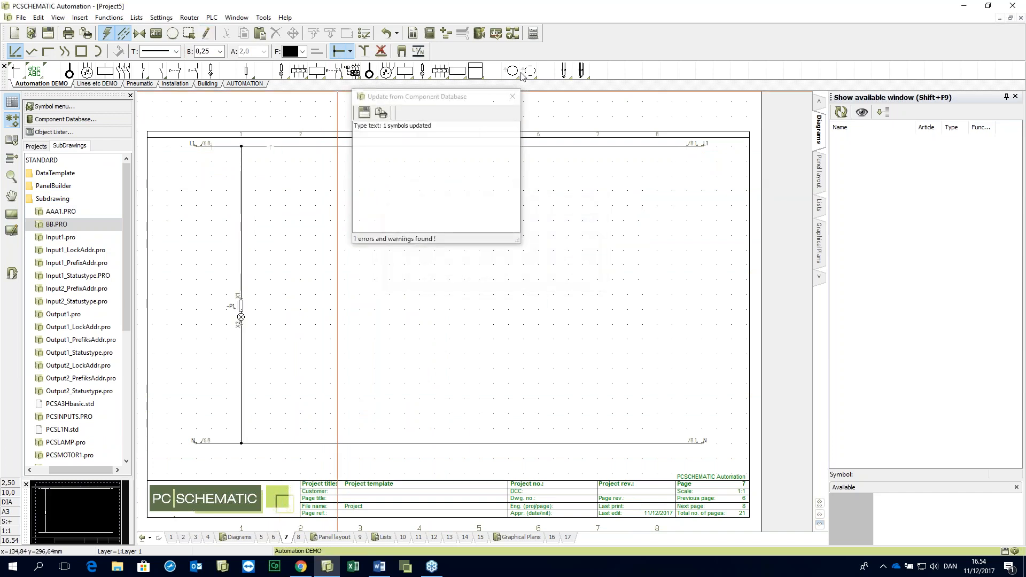
{"action": "left_click", "coordinate": [511, 98]}
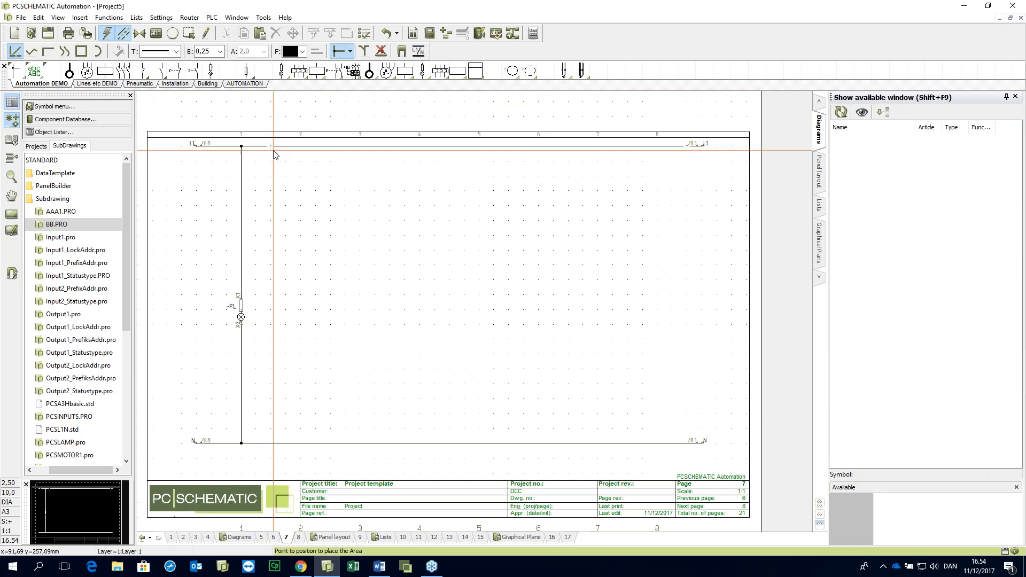
{"action": "scroll", "coordinate": [297, 171], "scroll_direction": "up", "scroll_amount": 2}
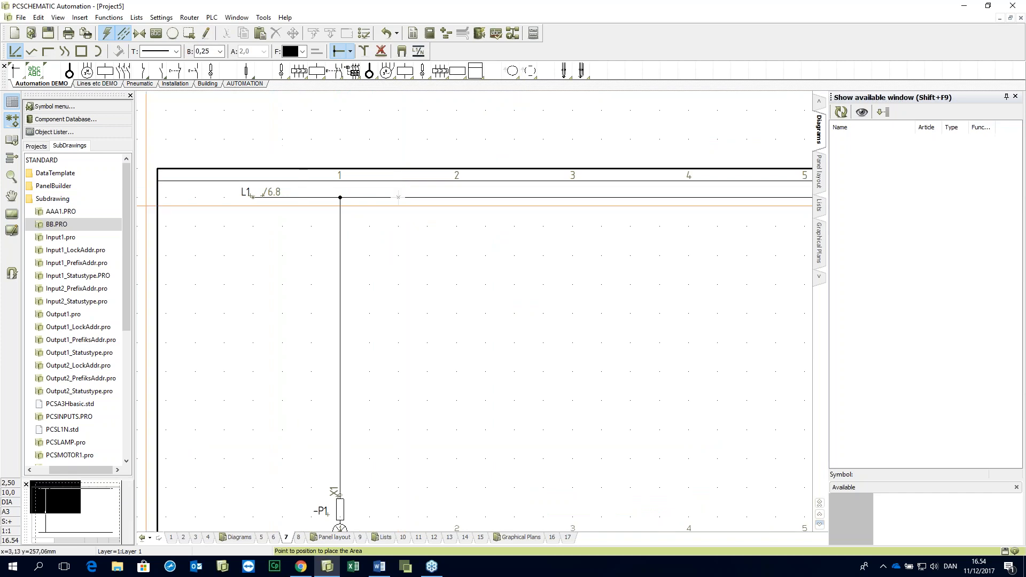
Step: Place a second BB.PRO subdrawing between the L1 and N lines at column 2, renaming its symbols
{"action": "left_click", "coordinate": [251, 236]}
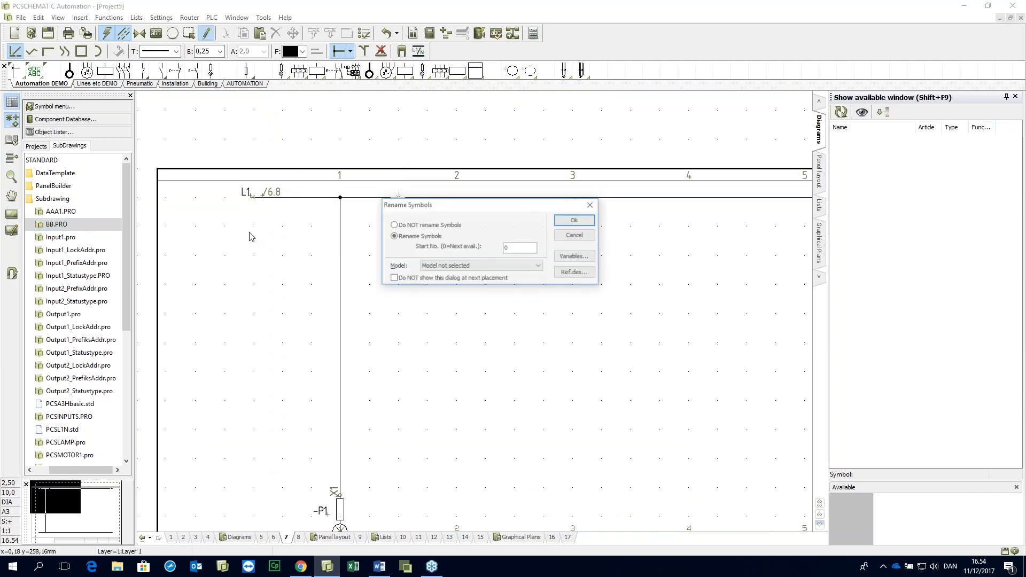
{"action": "left_click", "coordinate": [573, 220]}
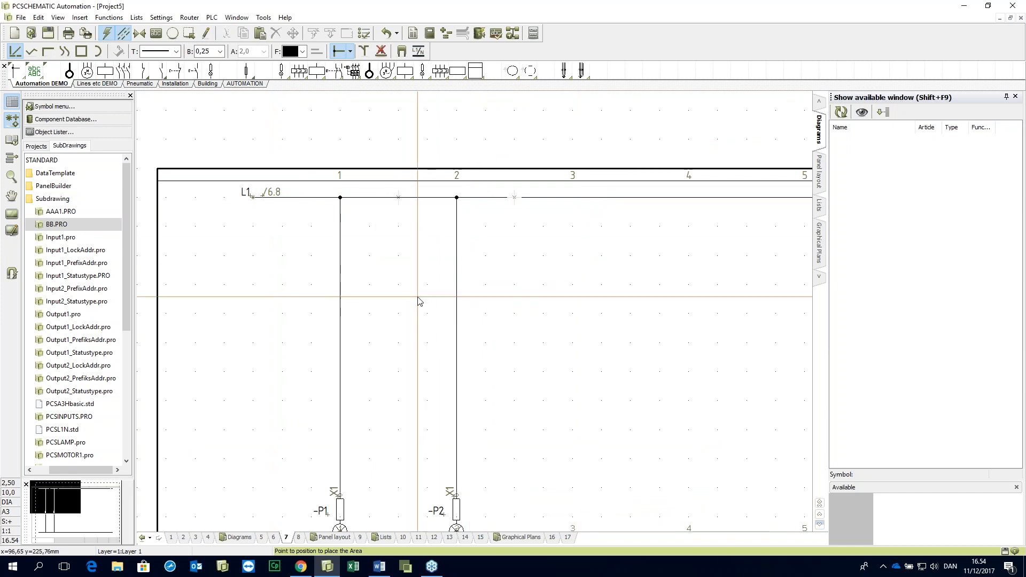
Step: Open the BB.PRO subdrawing for editing, move its L1 connection symbol slightly farther from the circuit, and save and close it
{"action": "right_click", "coordinate": [79, 229]}
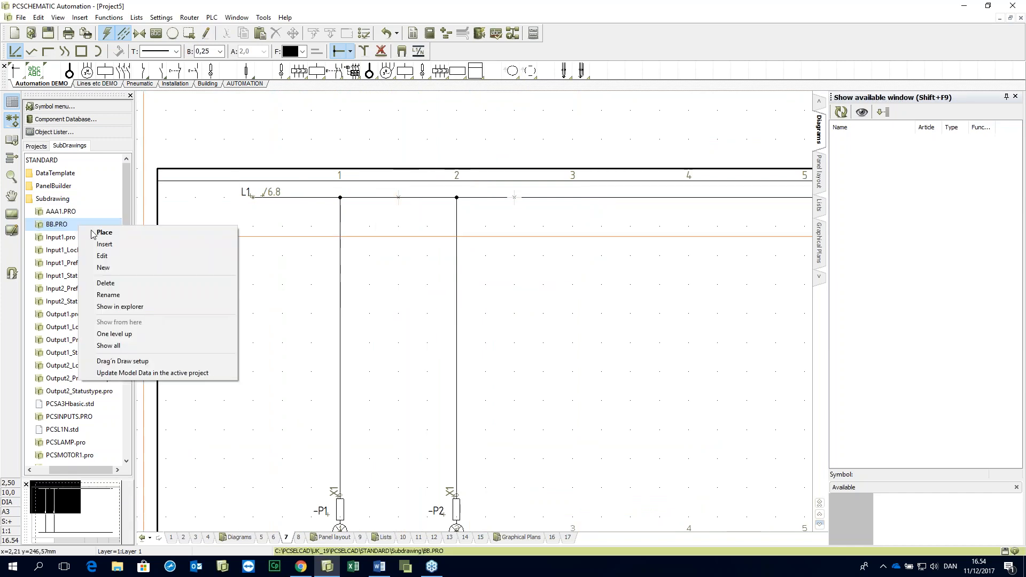
{"action": "left_click", "coordinate": [99, 244]}
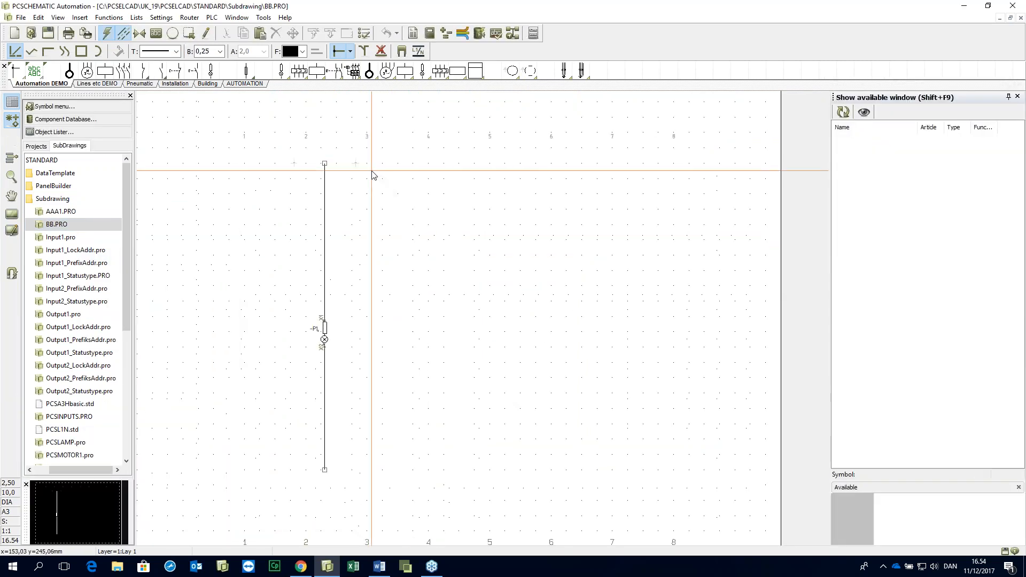
{"action": "left_click", "coordinate": [363, 164]}
{"action": "key", "text": "Escape"}
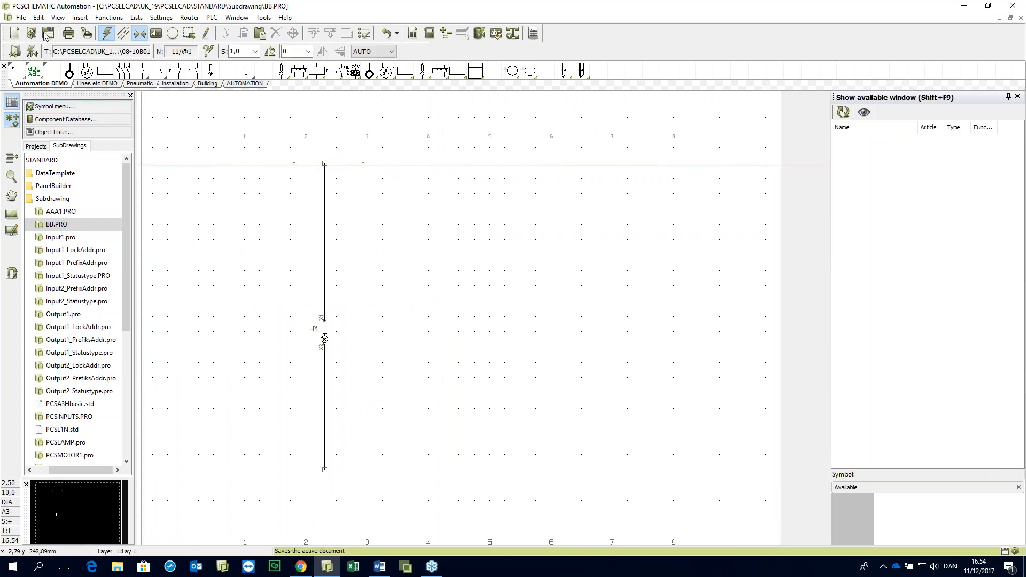
{"action": "left_click", "coordinate": [21, 18]}
{"action": "left_click", "coordinate": [32, 53]}
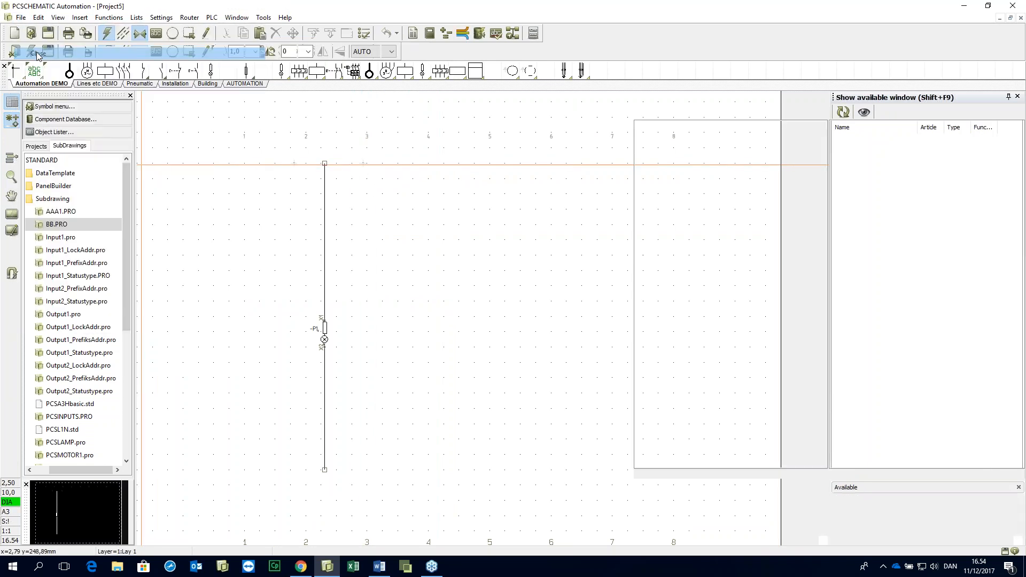
Step: Place three more BB.PRO subdrawings in sequence along the L1 and N lines from column 3 onward, renaming their symbols
{"action": "double_click", "coordinate": [53, 226]}
{"action": "left_click", "coordinate": [572, 220]}
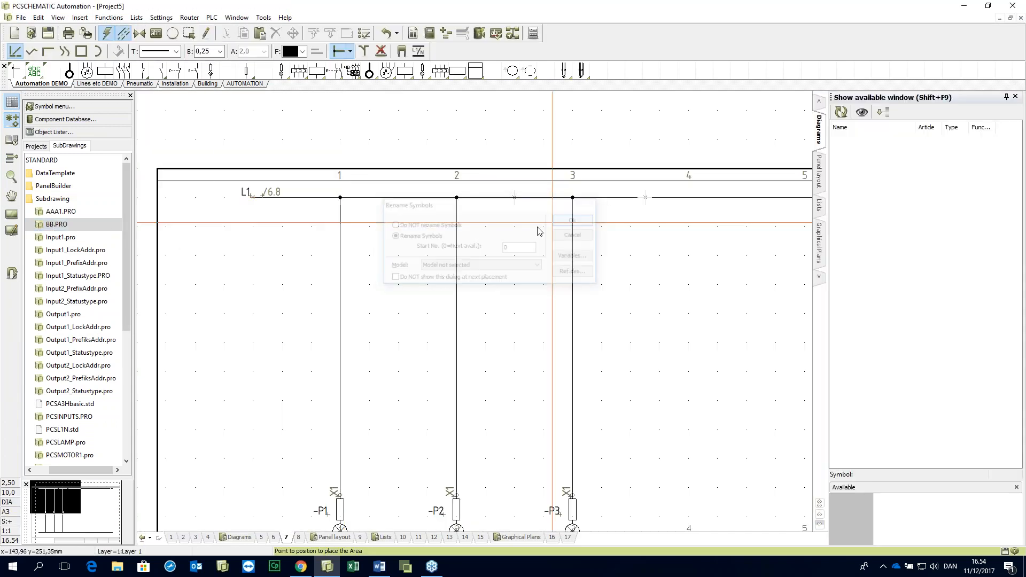
{"action": "left_click", "coordinate": [210, 247]}
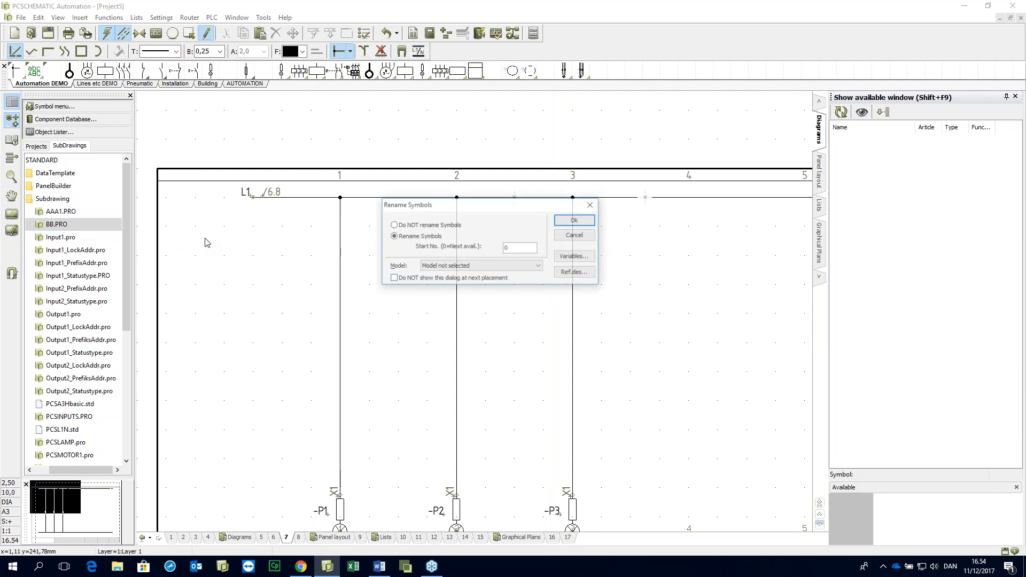
{"action": "left_click", "coordinate": [573, 219]}
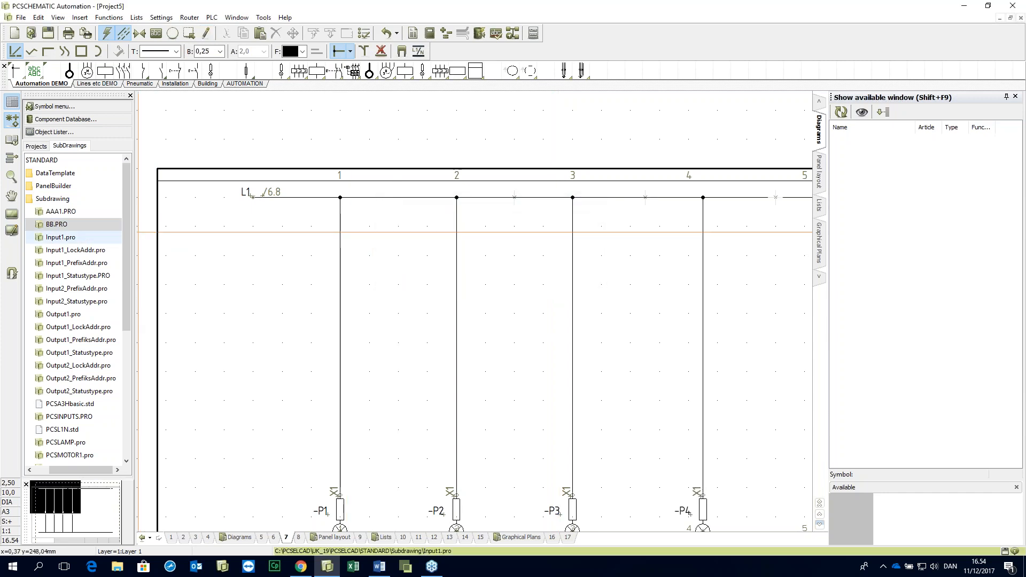
{"action": "left_click_drag", "start_coordinate": [66, 225], "coordinate": [197, 244]}
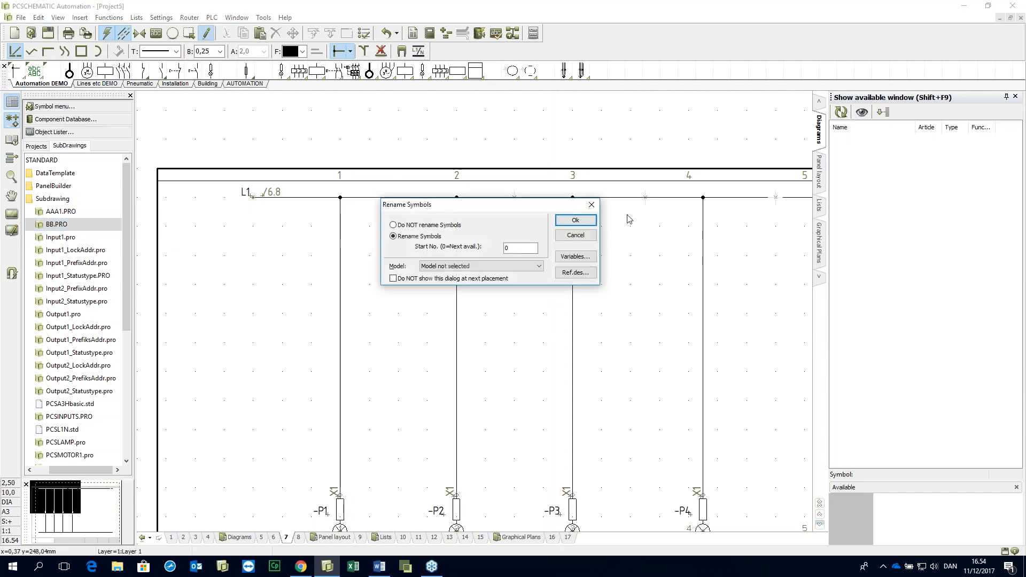
{"action": "left_click", "coordinate": [575, 220]}
{"action": "scroll", "coordinate": [526, 231], "scroll_direction": "down", "scroll_amount": 2}
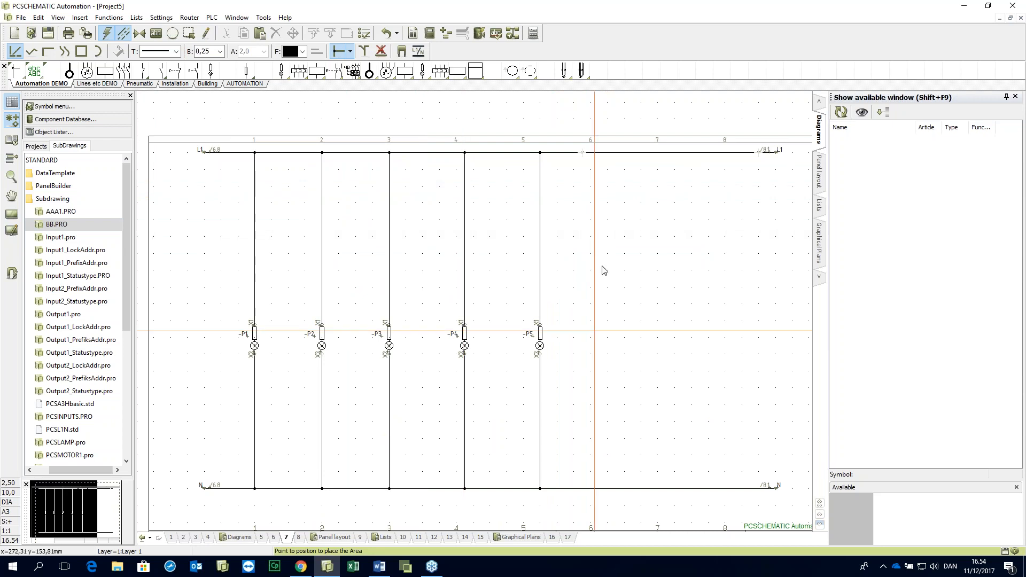
{"action": "left_click", "coordinate": [1020, 18]}
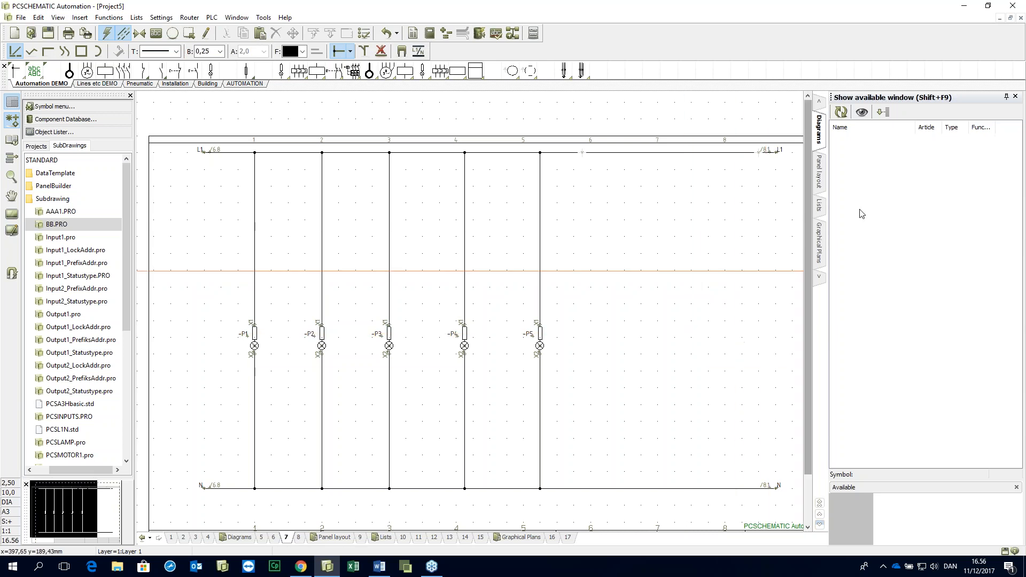
{"action": "left_click", "coordinate": [1016, 21]}
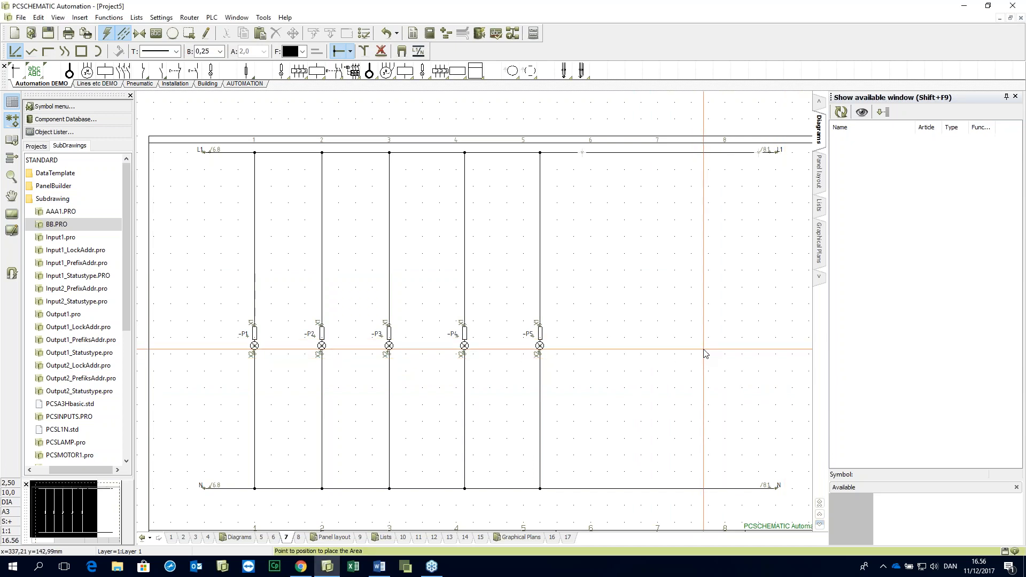
{"action": "left_click", "coordinate": [869, 23]}
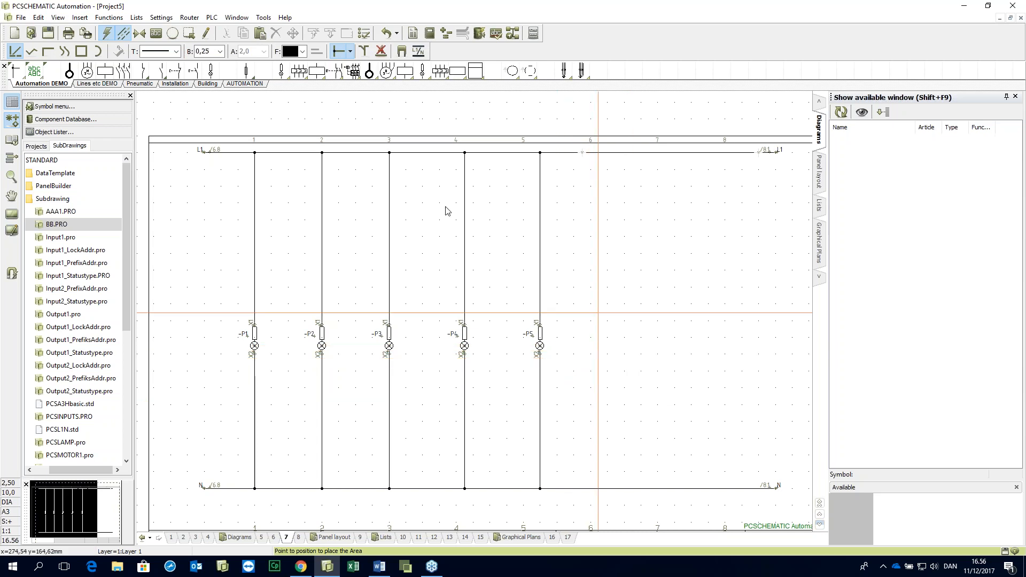
Step: Generate a new project from the PCSPGDEMO1.XLS project definition file with the Project generator
{"action": "left_click", "coordinate": [264, 17]}
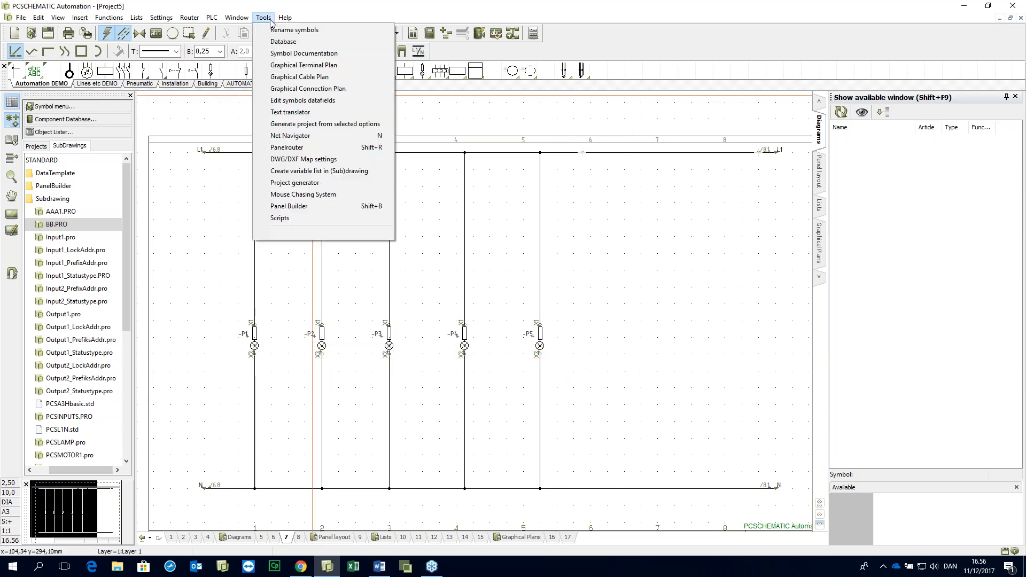
{"action": "left_click", "coordinate": [294, 182]}
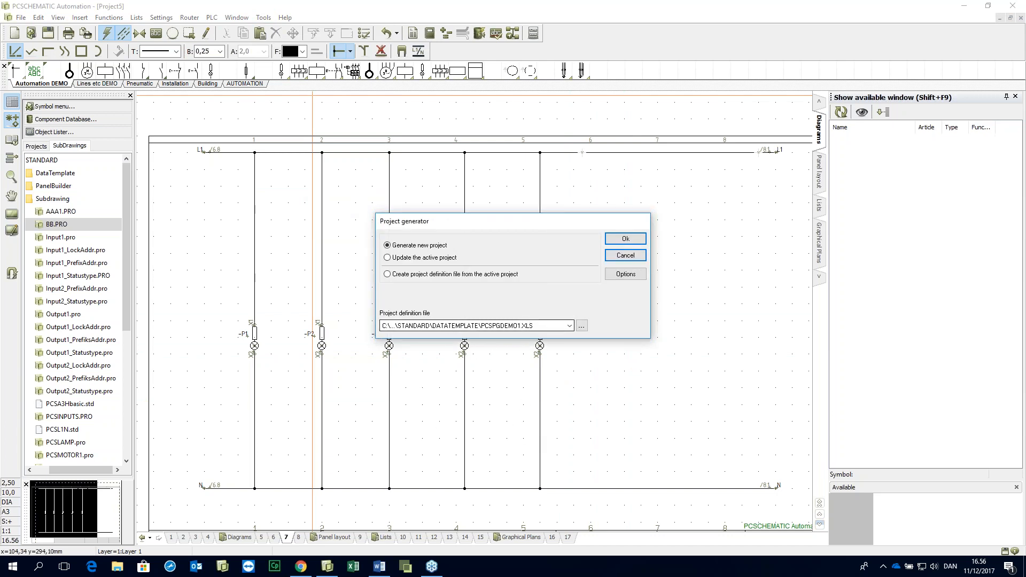
{"action": "left_click", "coordinate": [626, 241]}
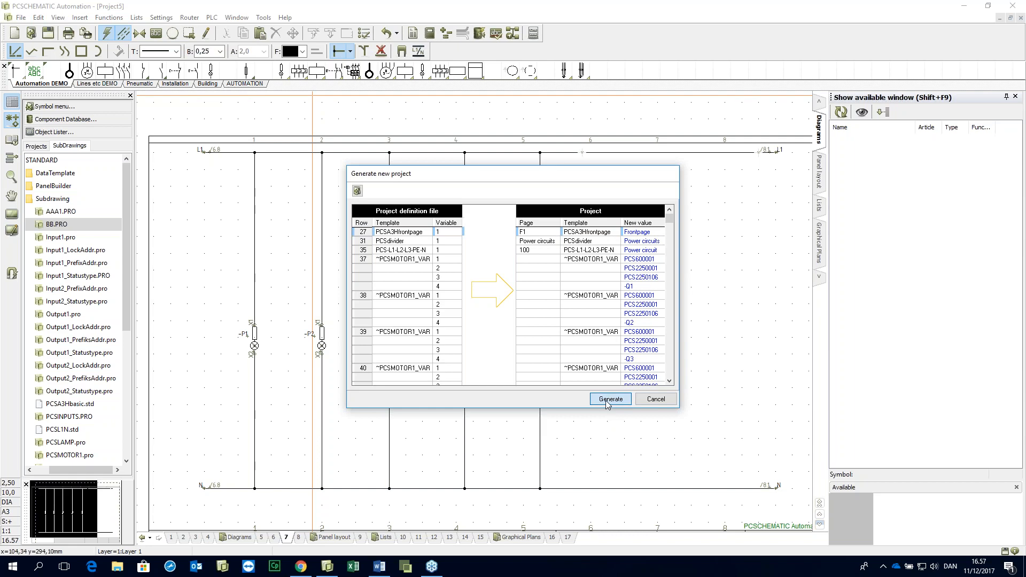
{"action": "left_click", "coordinate": [609, 401]}
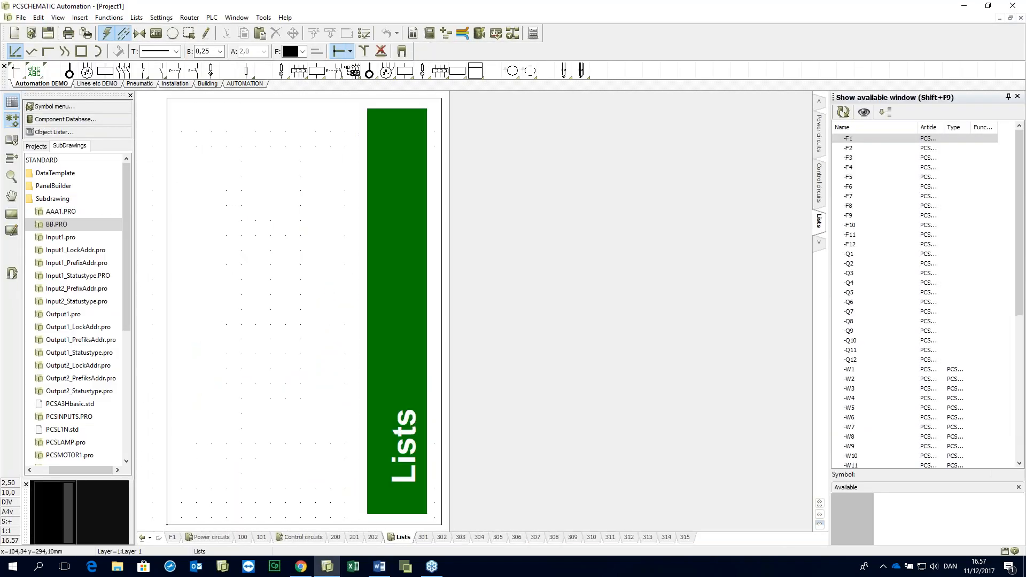
Step: Review the generated power circuit page 100, control circuit pages 200 and 201, and component list pages 302 and 303
{"action": "left_click", "coordinate": [243, 536]}
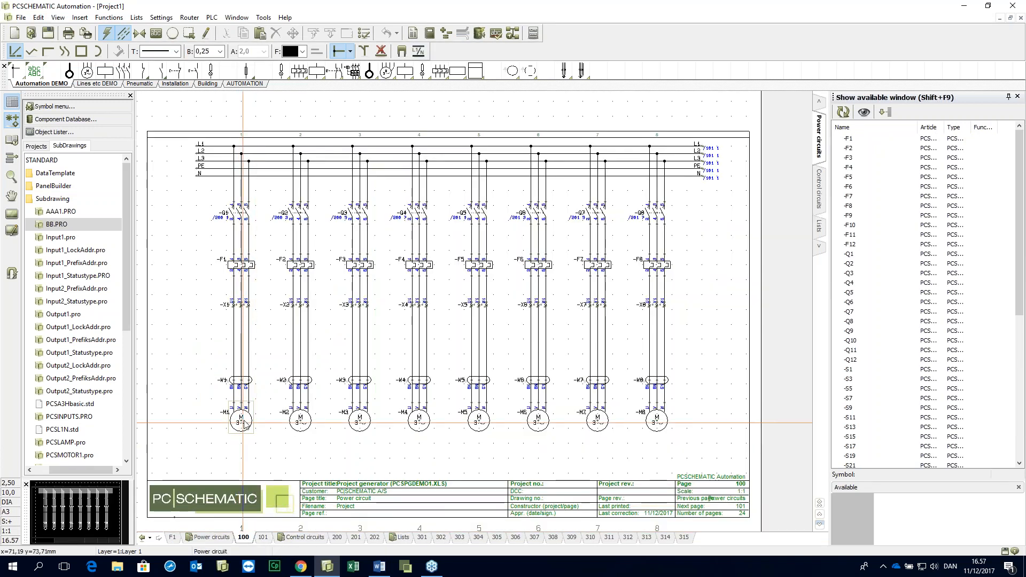
{"action": "mouse_move", "coordinate": [245, 423]}
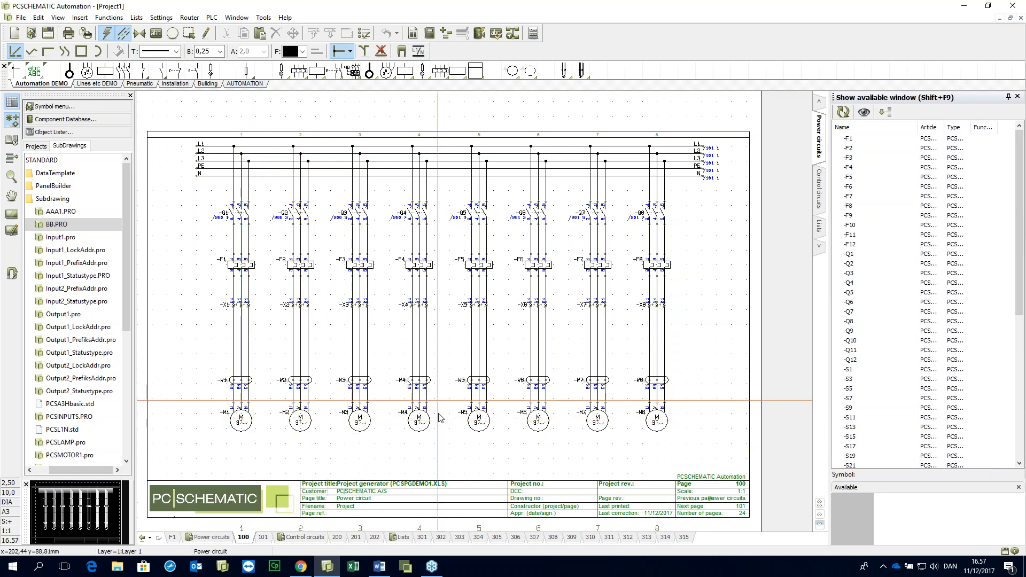
{"action": "left_click", "coordinate": [334, 537]}
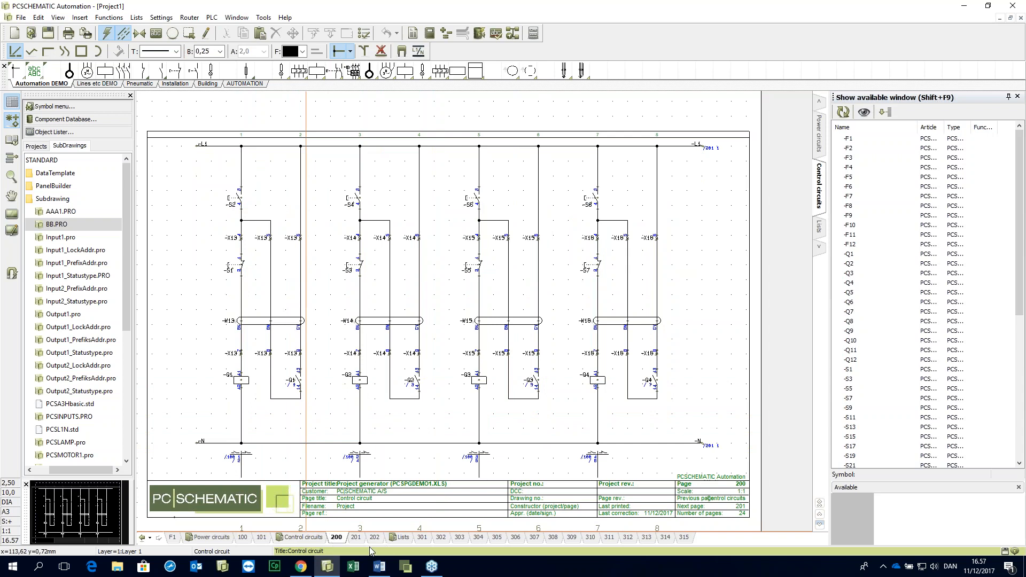
{"action": "left_click", "coordinate": [355, 536]}
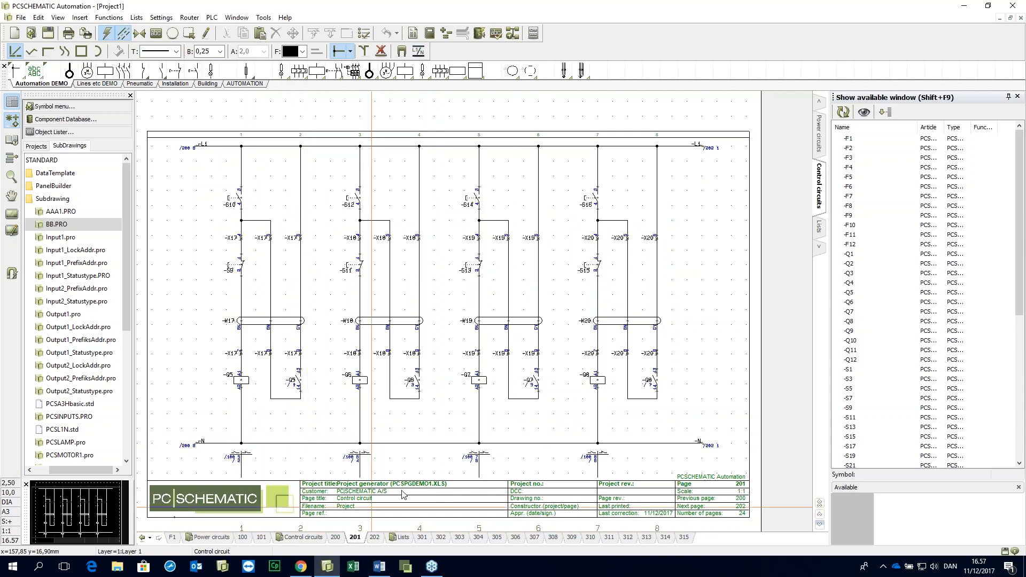
{"action": "left_click", "coordinate": [422, 537]}
{"action": "left_click", "coordinate": [440, 537]}
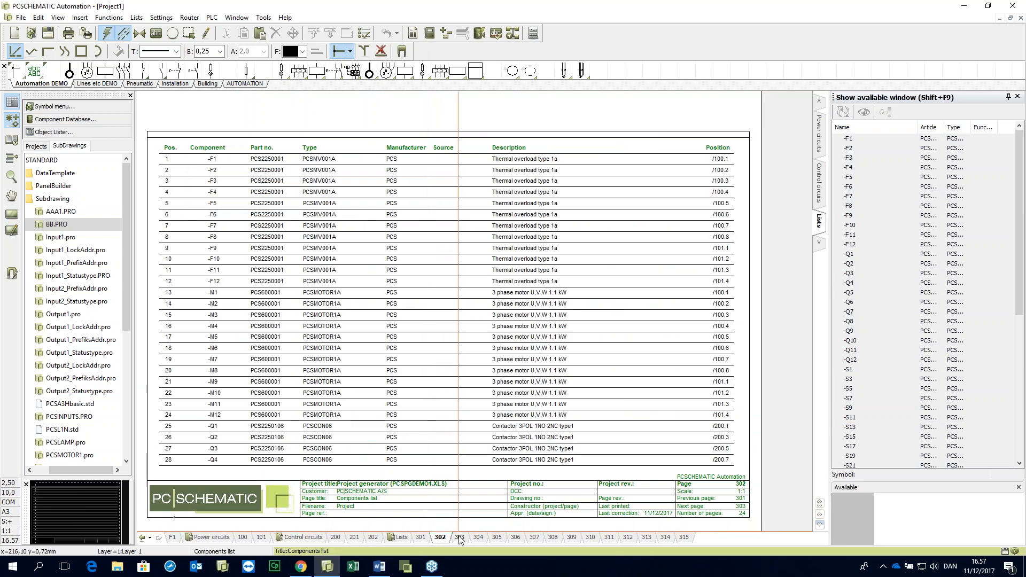
{"action": "left_click", "coordinate": [459, 537]}
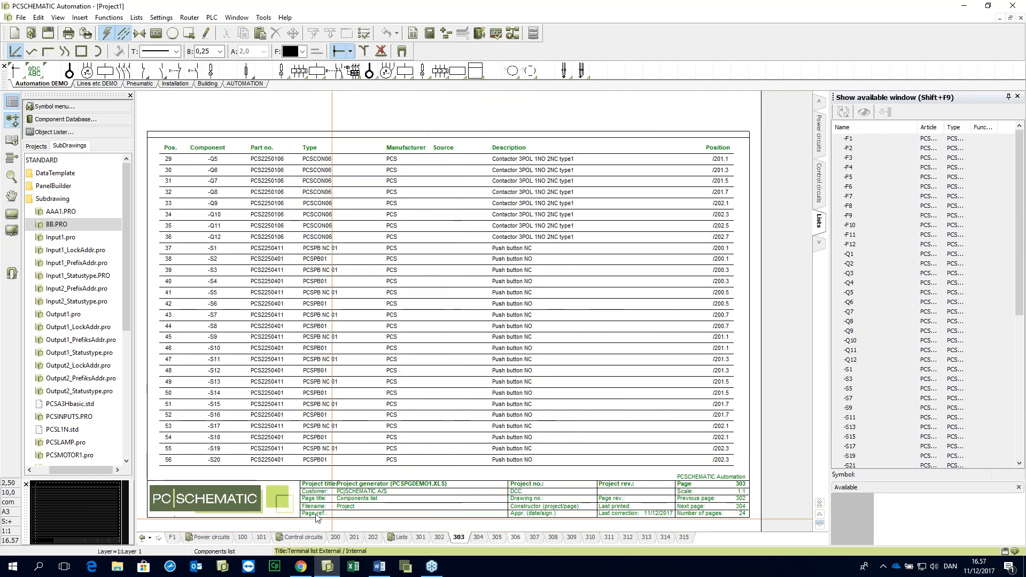
{"action": "left_click", "coordinate": [243, 538]}
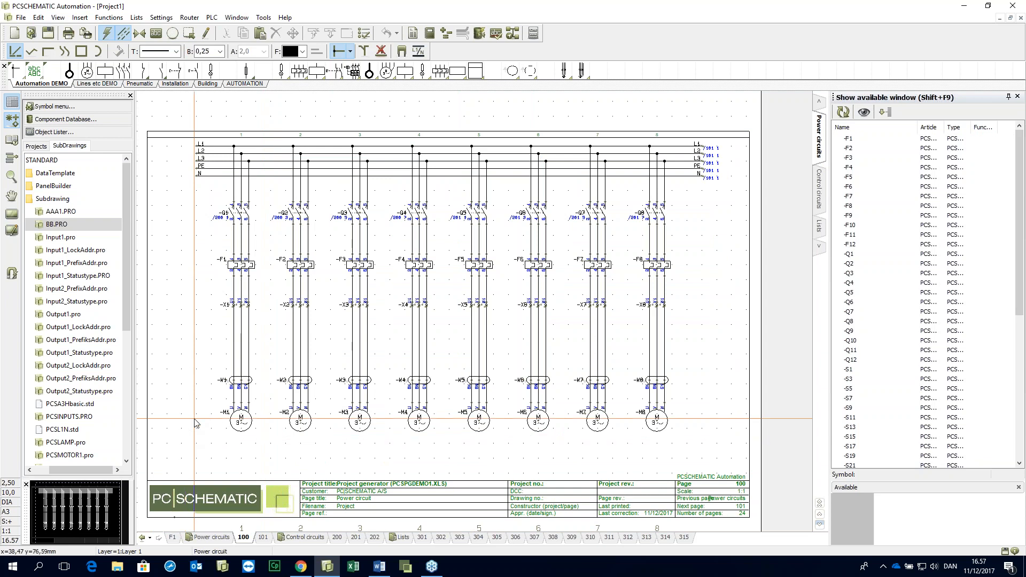
Step: Open the PCSPGDEMO1.XLS project definition file in Excel from the Project generator
{"action": "left_click", "coordinate": [266, 18]}
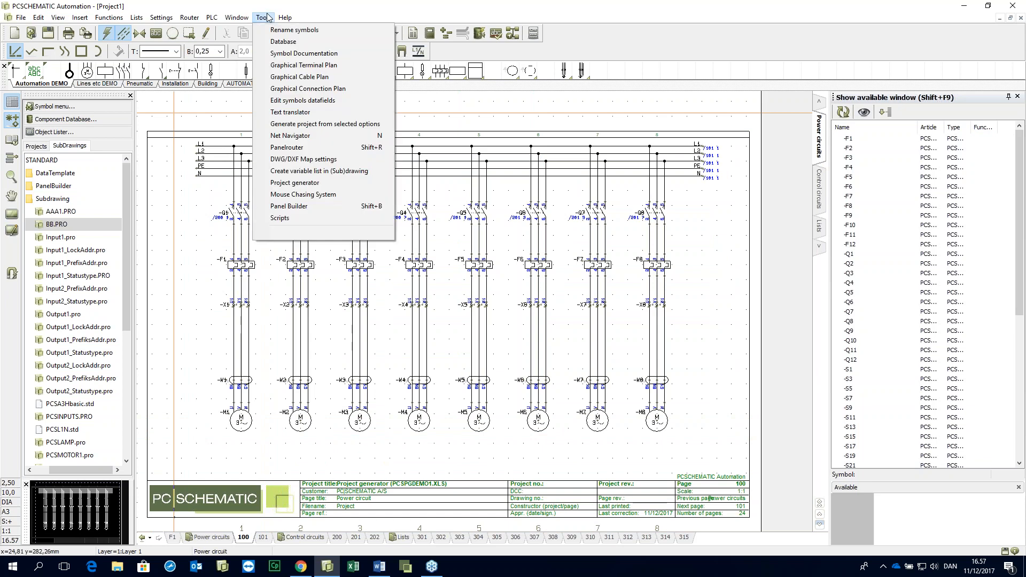
{"action": "left_click", "coordinate": [293, 182]}
{"action": "left_click", "coordinate": [581, 325]}
{"action": "left_click", "coordinate": [570, 337]}
{"action": "left_click", "coordinate": [577, 338]}
{"action": "left_click", "coordinate": [796, 500]}
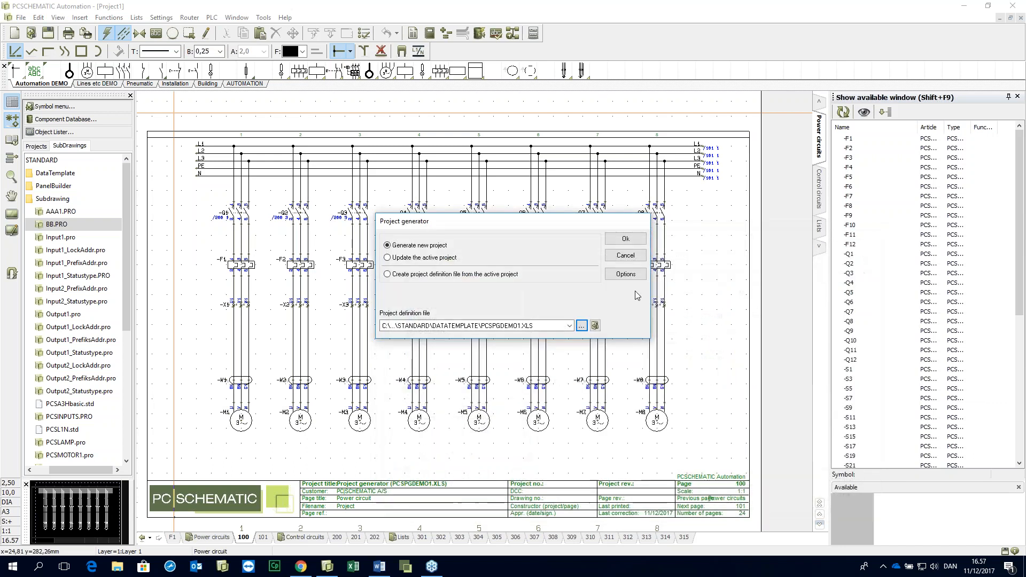
{"action": "left_click", "coordinate": [595, 325]}
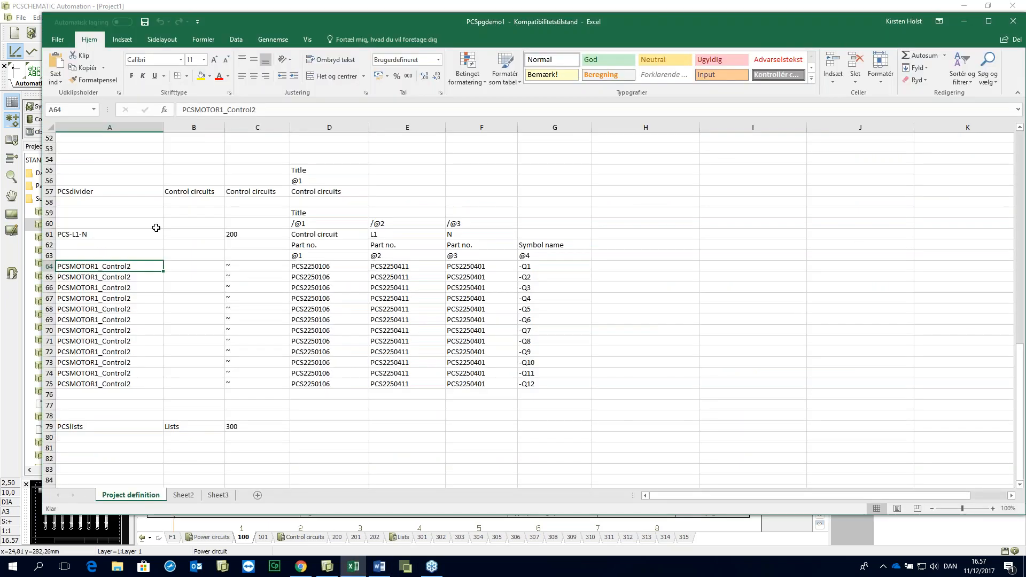
Step: Examine how the definition sheet lists page templates, PCSMOTOR1_VAR and PCSMOTOR1_Control2 subdrawings, and their variable values for the power and control circuits
{"action": "scroll", "coordinate": [139, 278], "scroll_direction": "up", "scroll_amount": 4}
{"action": "scroll", "coordinate": [140, 277], "scroll_direction": "up", "scroll_amount": 5}
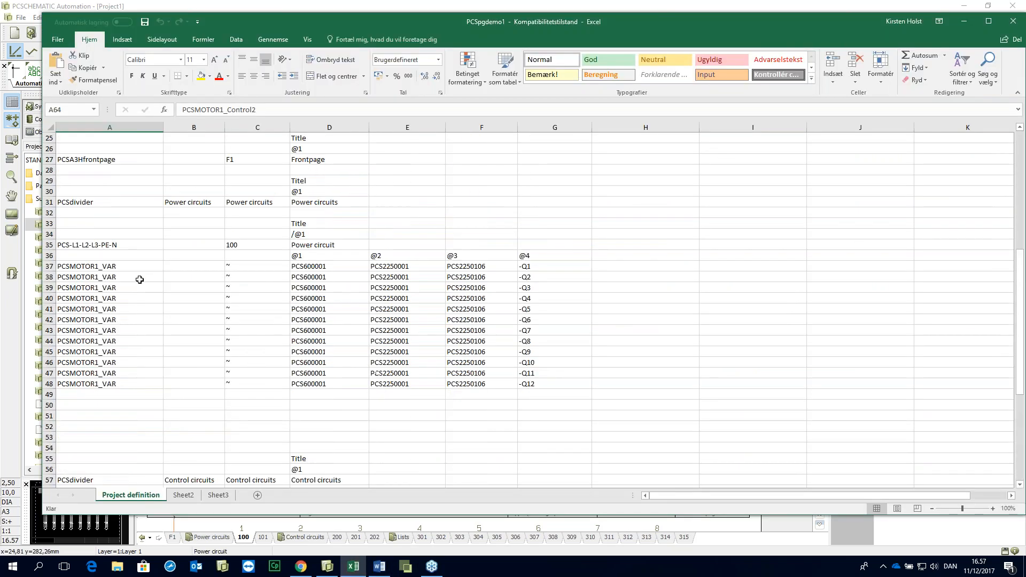
{"action": "left_click", "coordinate": [125, 267]}
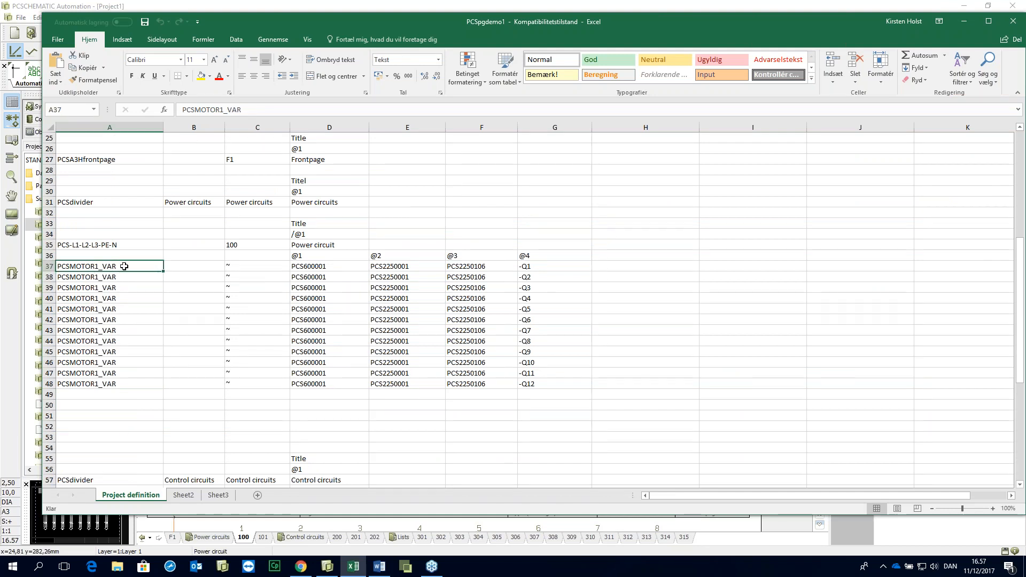
{"action": "left_click", "coordinate": [122, 245]}
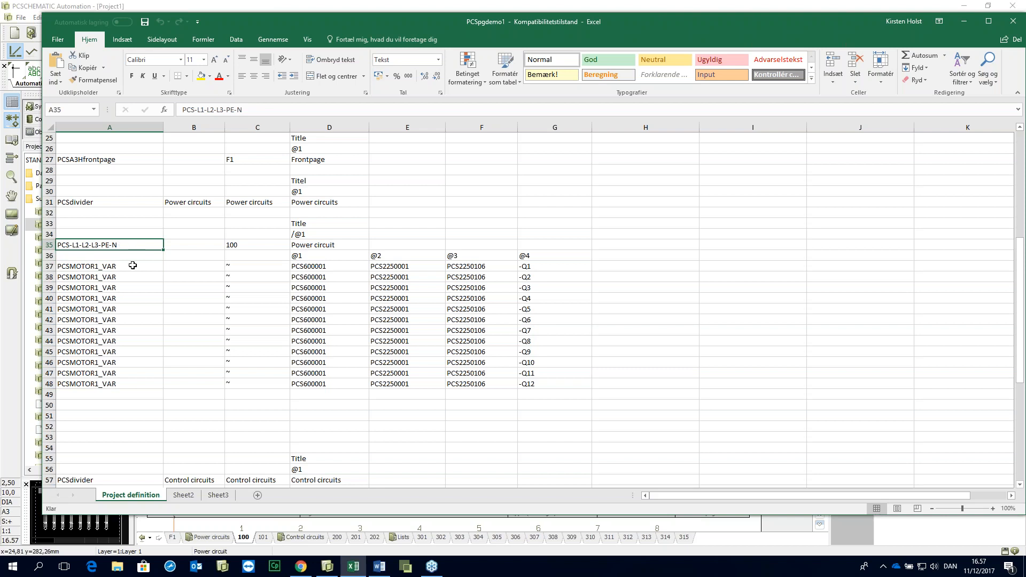
{"action": "left_click", "coordinate": [132, 265]}
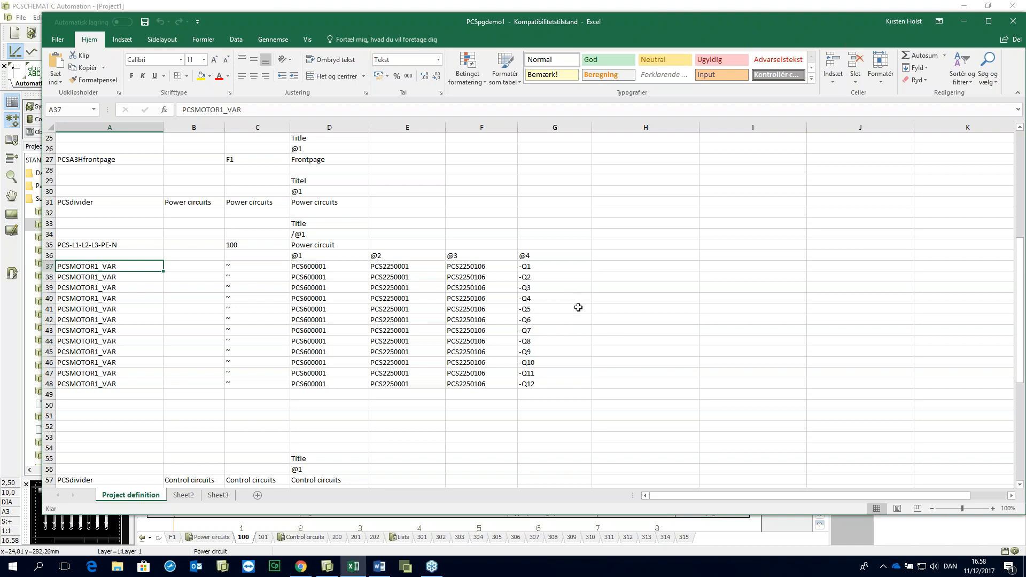
{"action": "scroll", "coordinate": [577, 306], "scroll_direction": "down", "scroll_amount": 6}
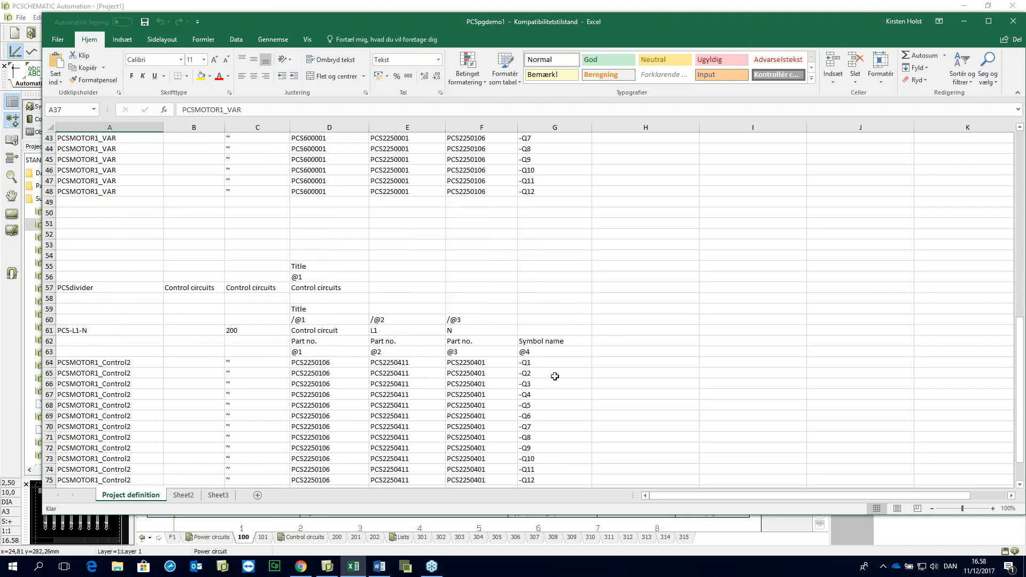
{"action": "scroll", "coordinate": [553, 384], "scroll_direction": "down", "scroll_amount": 2}
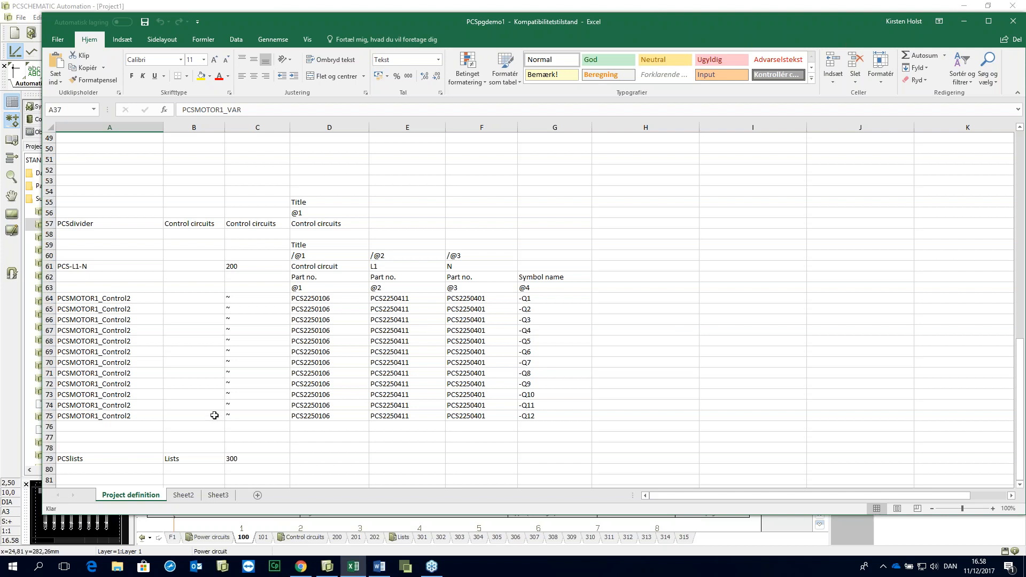
{"action": "scroll", "coordinate": [151, 365], "scroll_direction": "up", "scroll_amount": 12}
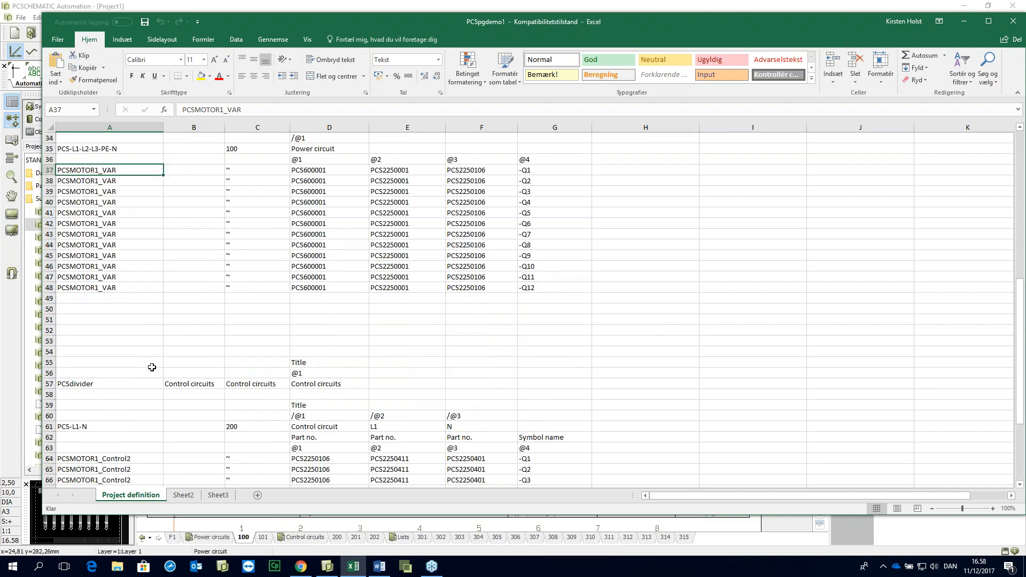
Step: Review the PCSCHEMATIC PAGES section of the project definition sheet and close the PCSPGDEMO1.XLS workbook without saving changes
{"action": "scroll", "coordinate": [203, 425], "scroll_direction": "down", "scroll_amount": 4}
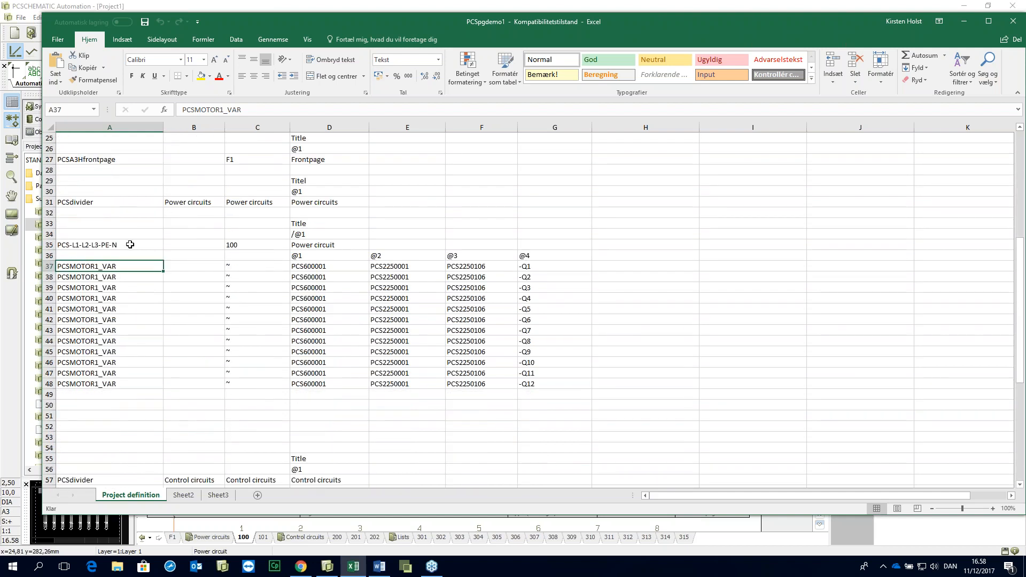
{"action": "scroll", "coordinate": [89, 219], "scroll_direction": "up", "scroll_amount": 2}
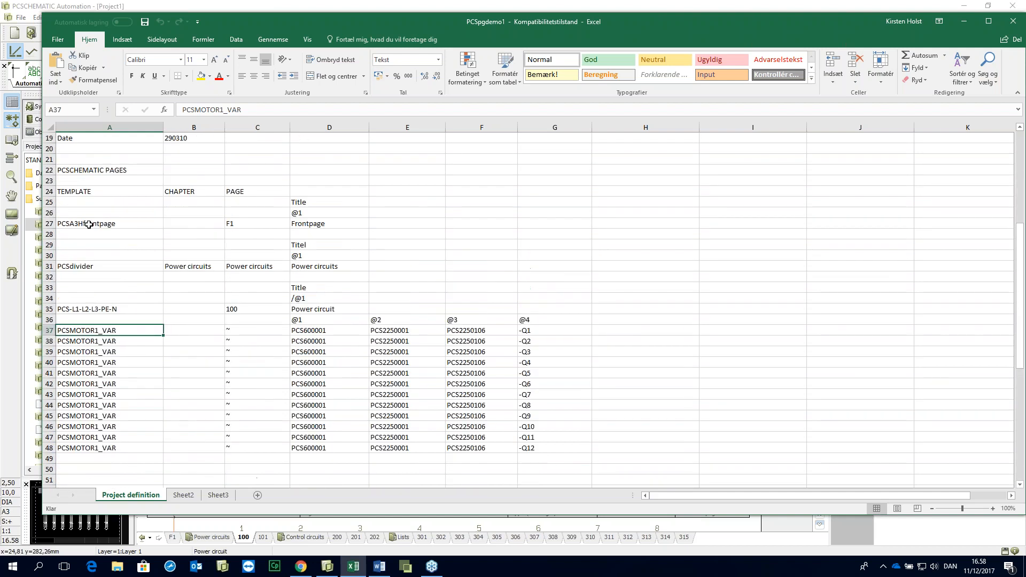
{"action": "left_click", "coordinate": [93, 168]}
{"action": "double_click", "coordinate": [99, 170]}
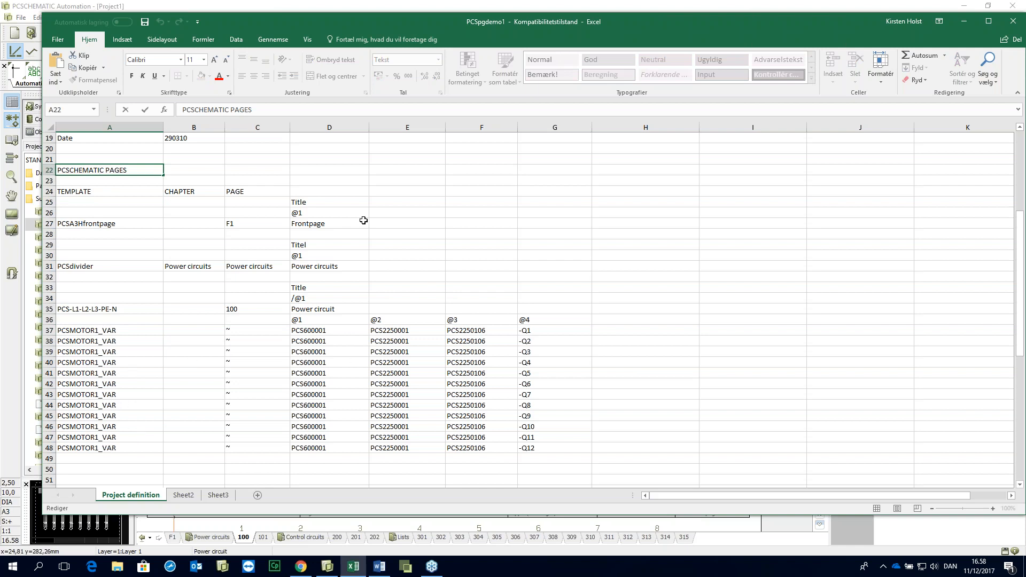
{"action": "left_click_drag", "start_coordinate": [726, 22], "coordinate": [641, 33]}
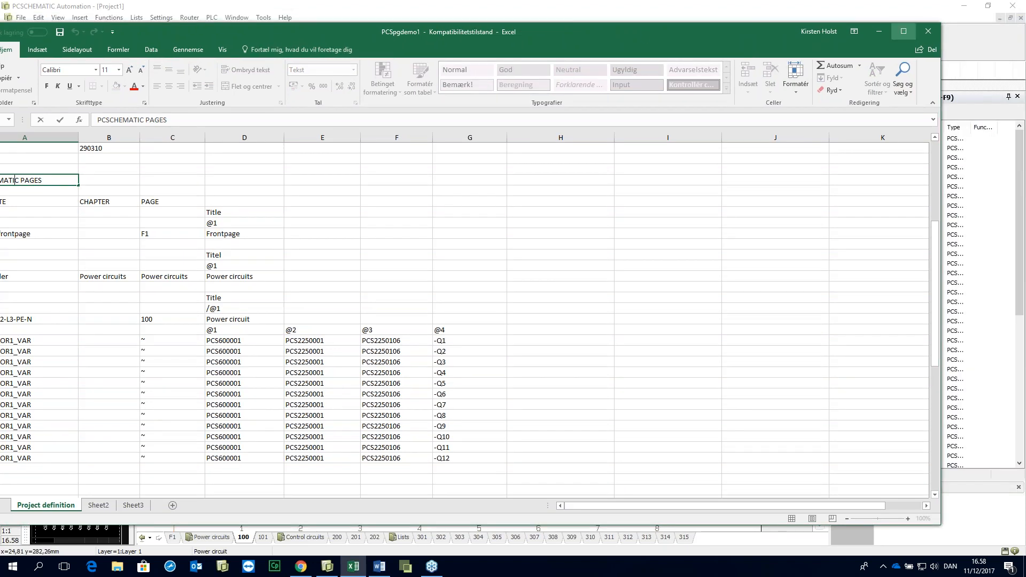
{"action": "left_click", "coordinate": [923, 36]}
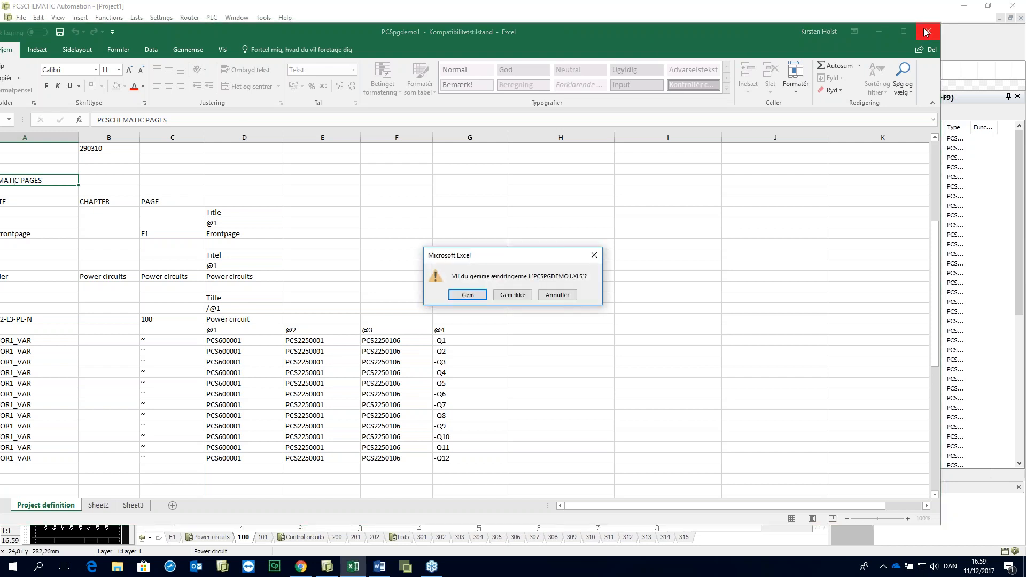
{"action": "left_click", "coordinate": [512, 295]}
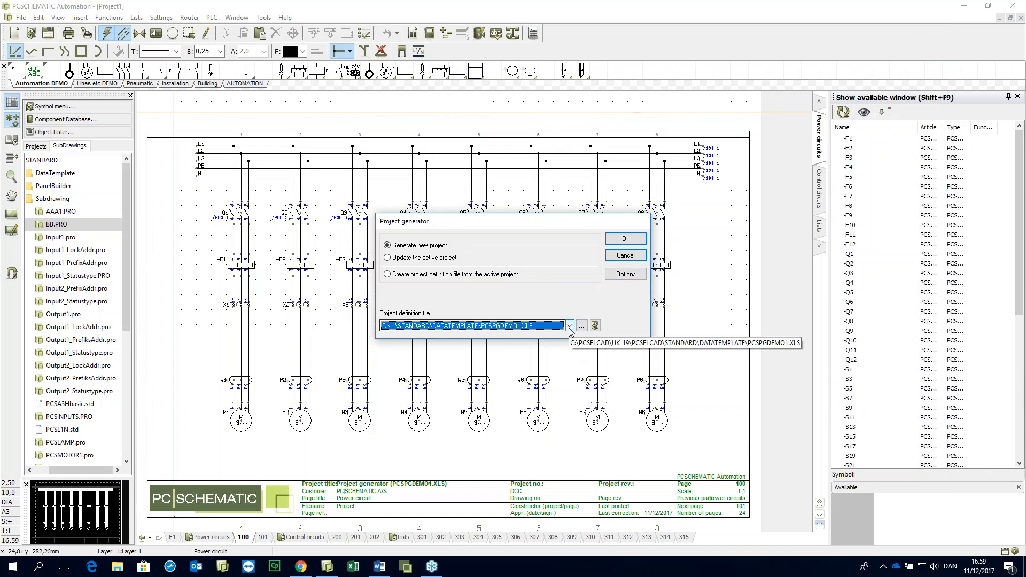
Step: Close the Project generator without generating another project from the definition file
{"action": "left_click", "coordinate": [626, 256]}
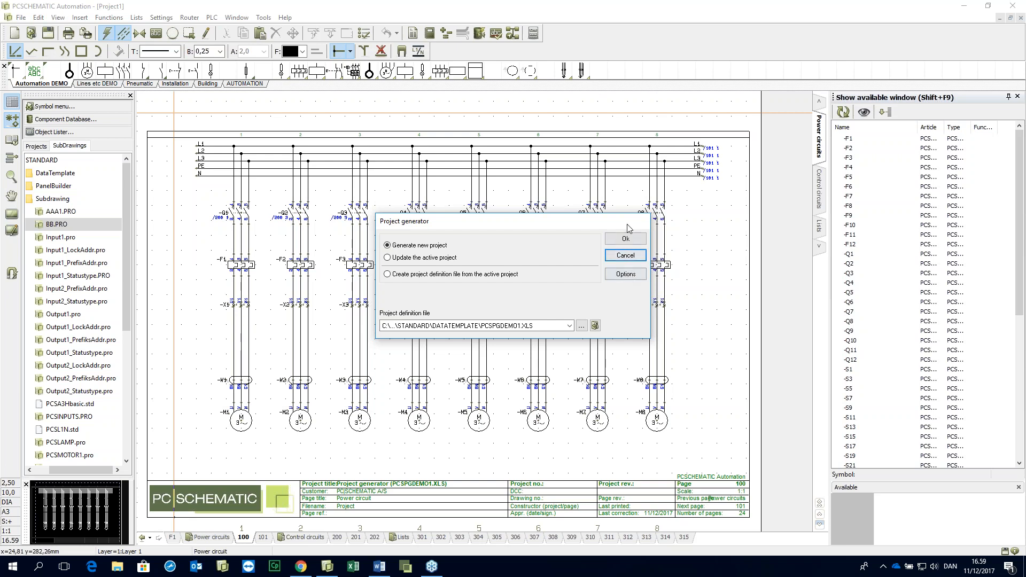
{"action": "left_click", "coordinate": [626, 239]}
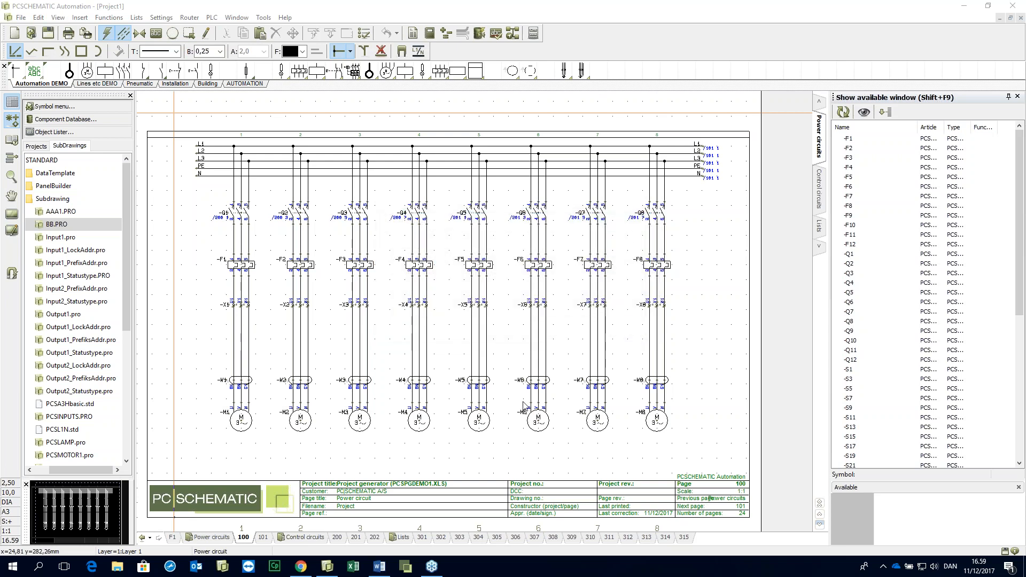
{"action": "left_click", "coordinate": [657, 399]}
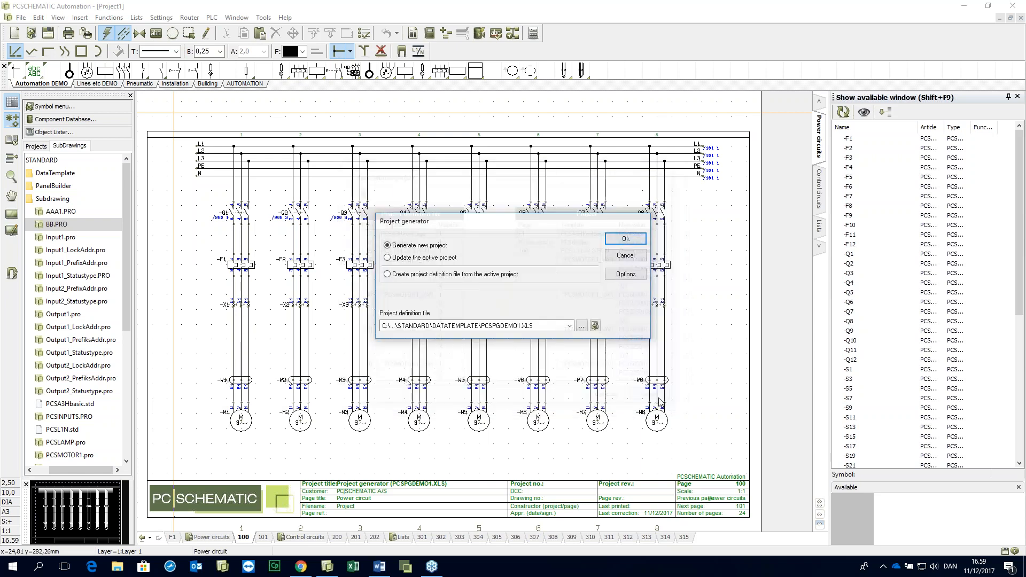
{"action": "left_click", "coordinate": [625, 256]}
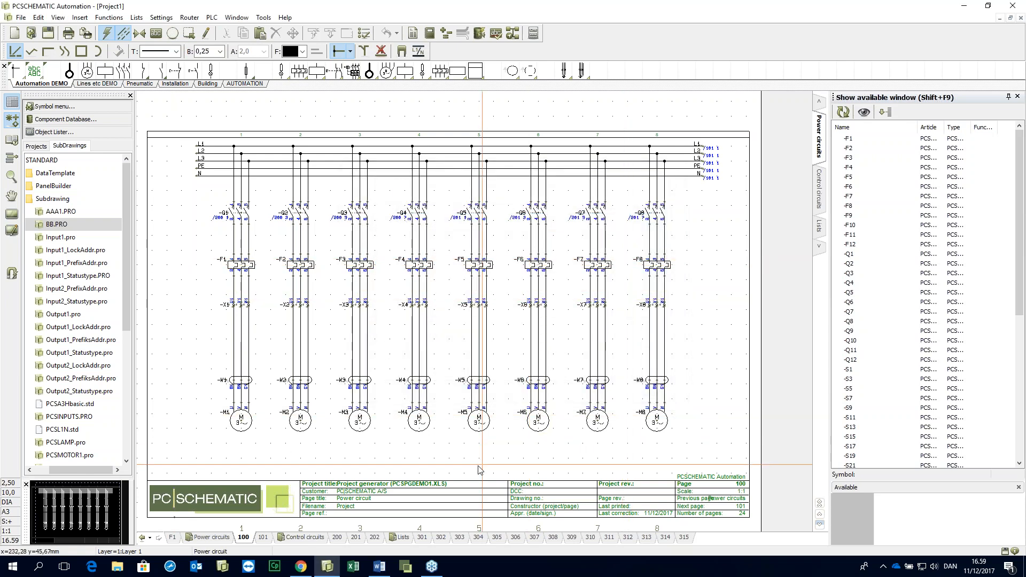
{"action": "key", "text": "z"}
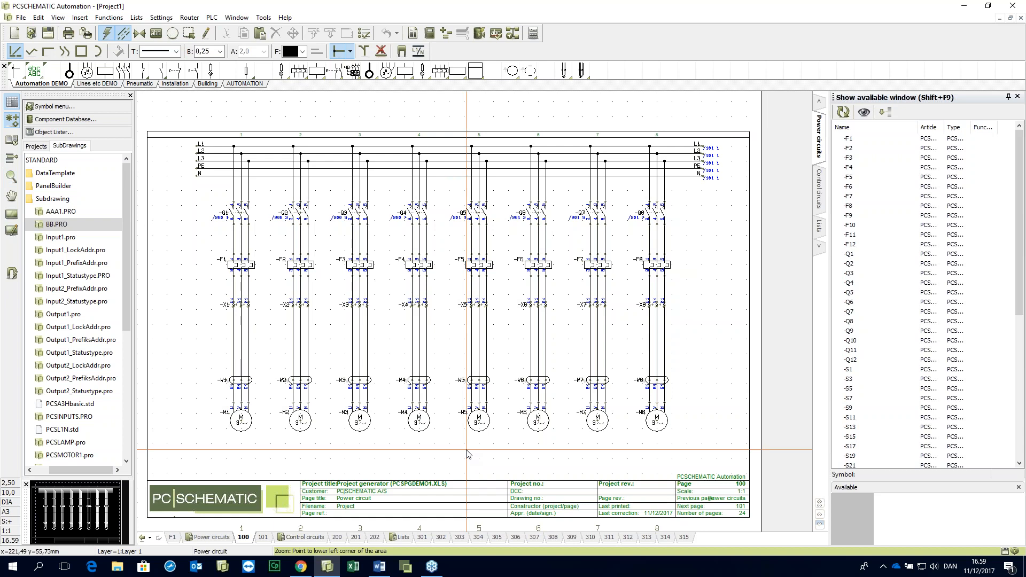
{"action": "key", "text": "Escape"}
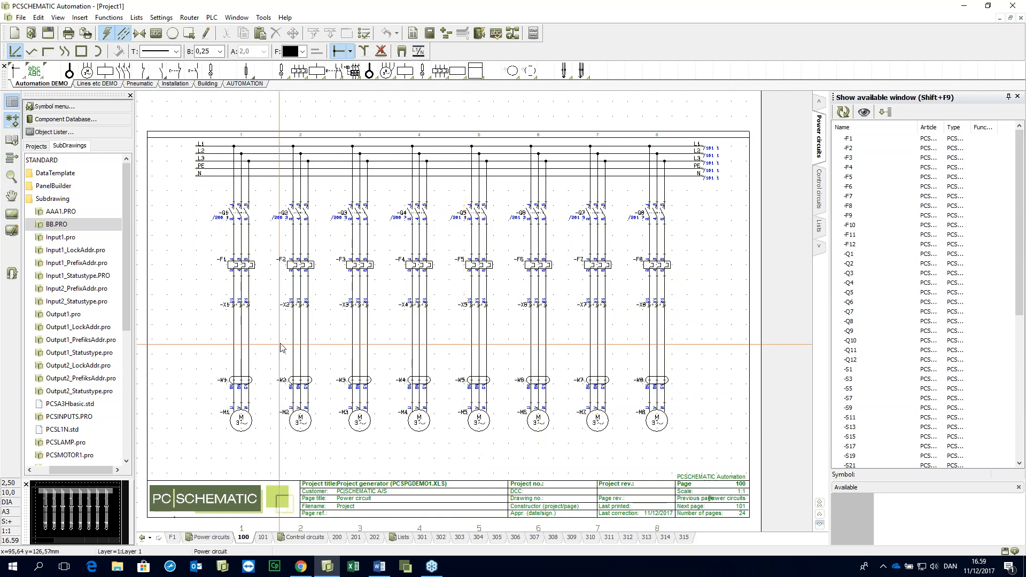